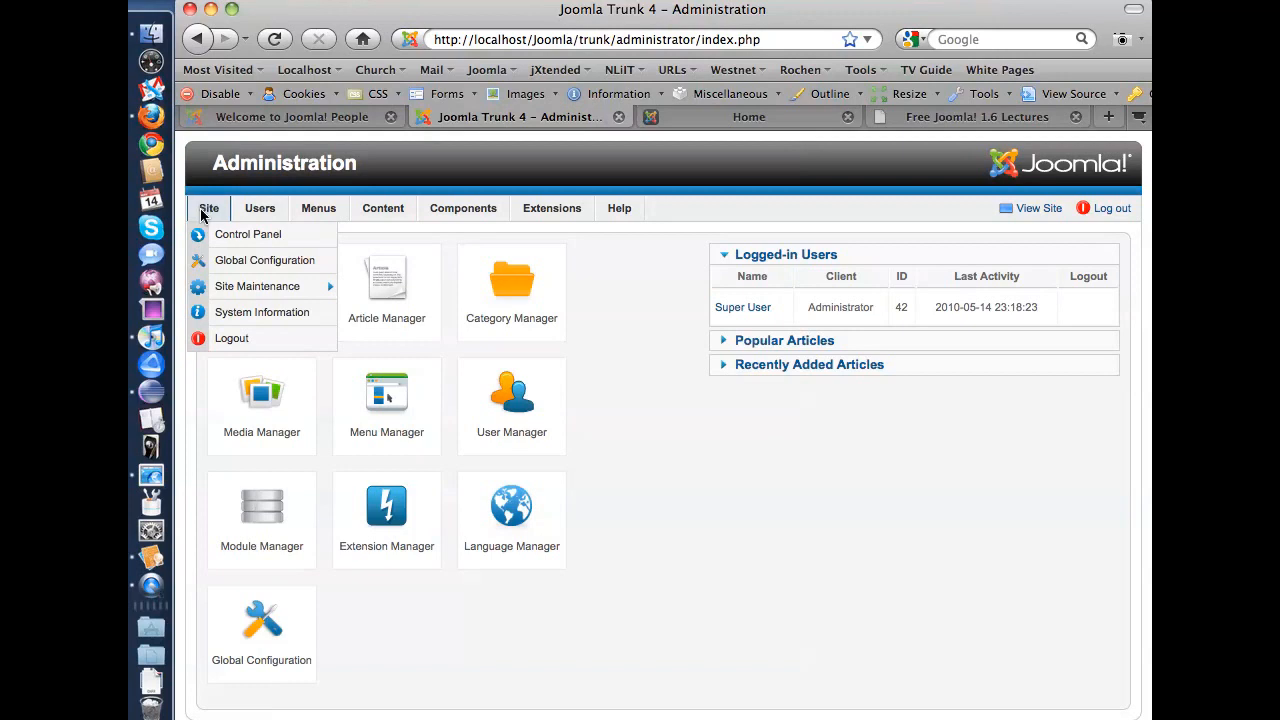
pyautogui.moveTo(227, 285)
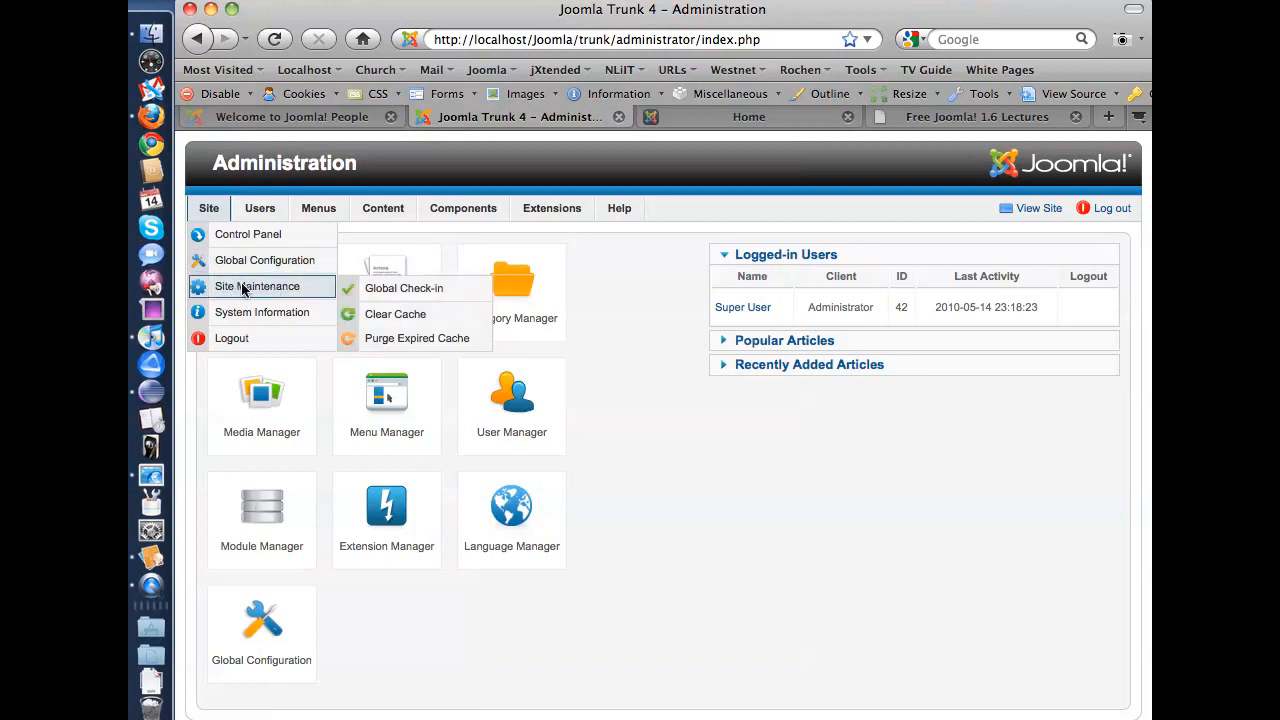
pyautogui.moveTo(562, 230)
pyautogui.moveTo(250, 210)
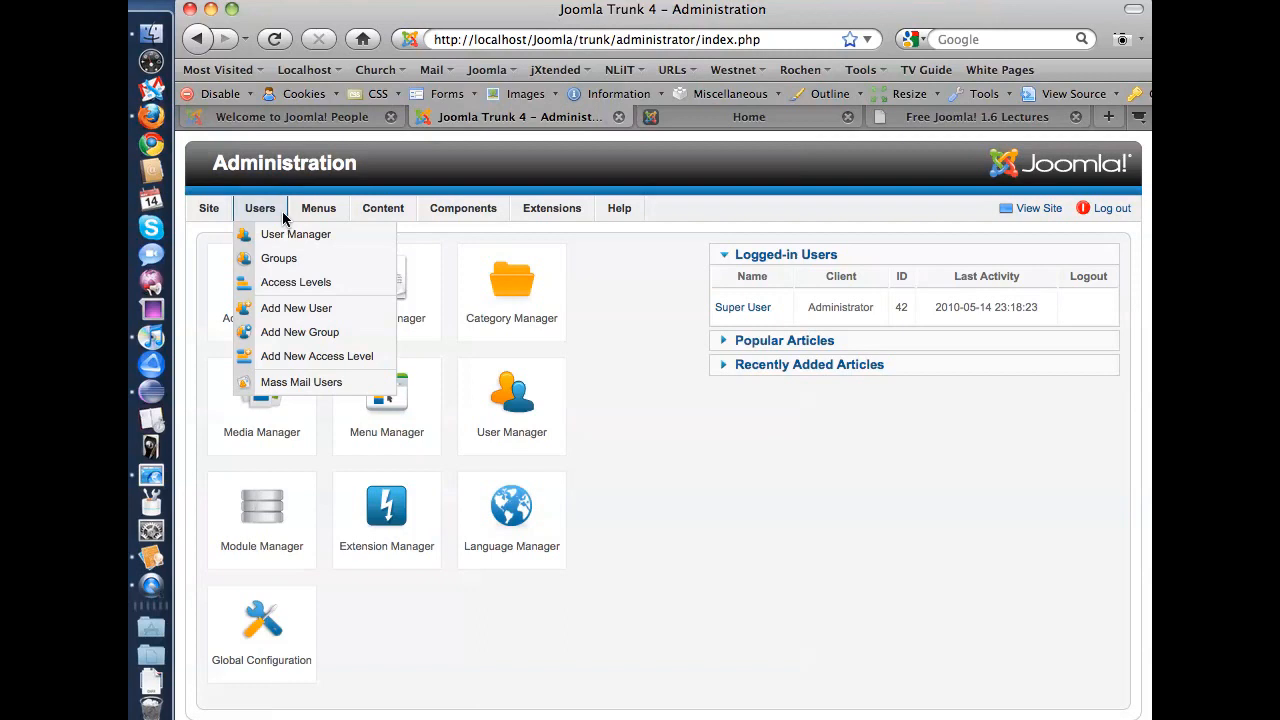
pyautogui.moveTo(302, 216)
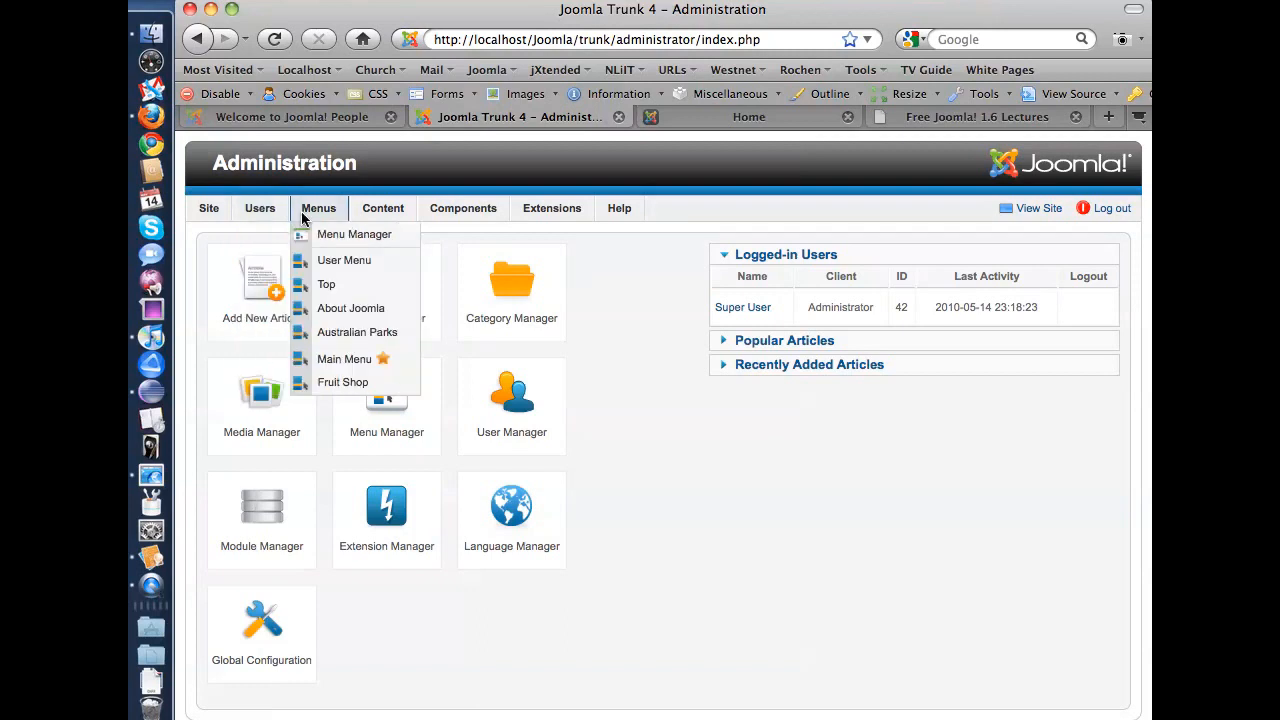
pyautogui.moveTo(367, 212)
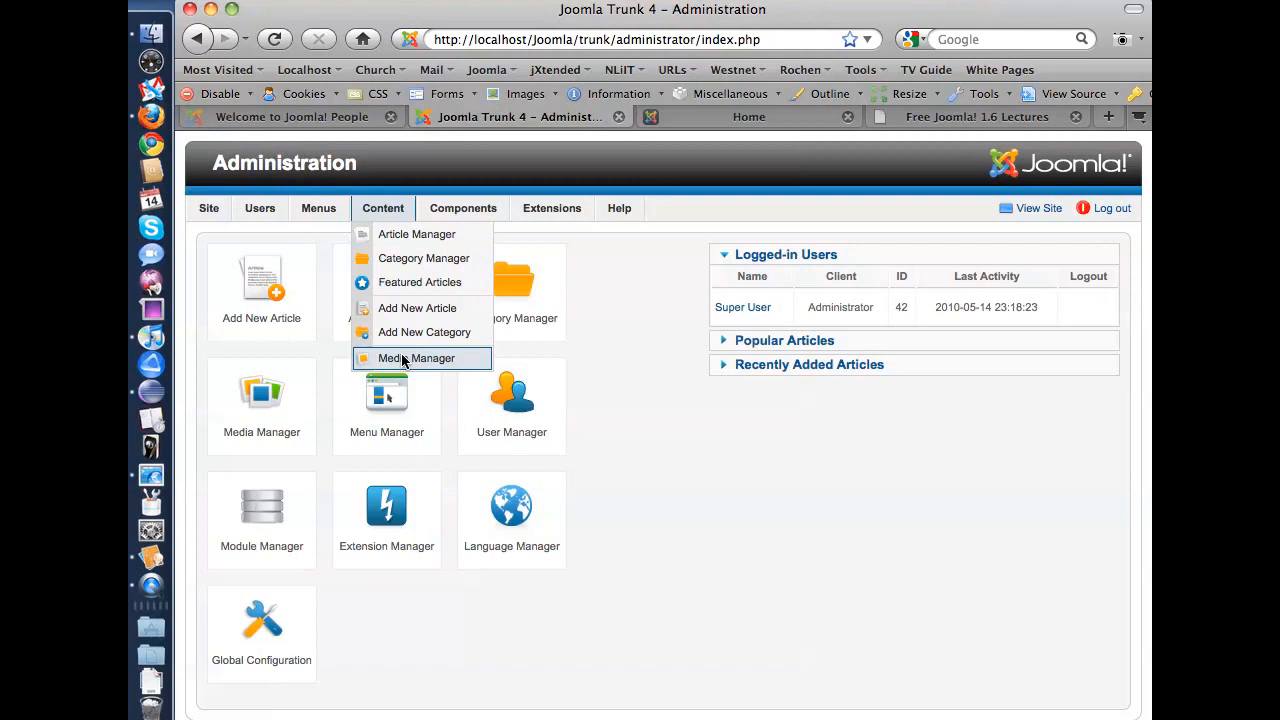
pyautogui.moveTo(433, 218)
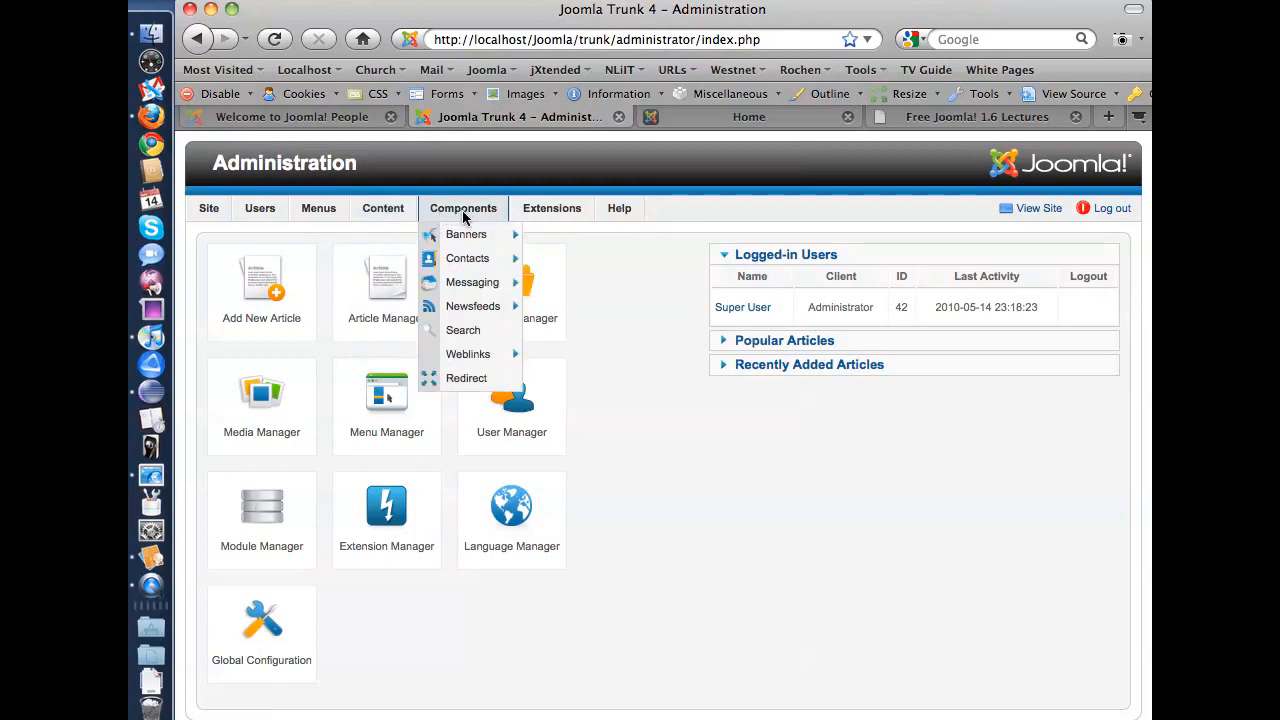
pyautogui.moveTo(578, 210)
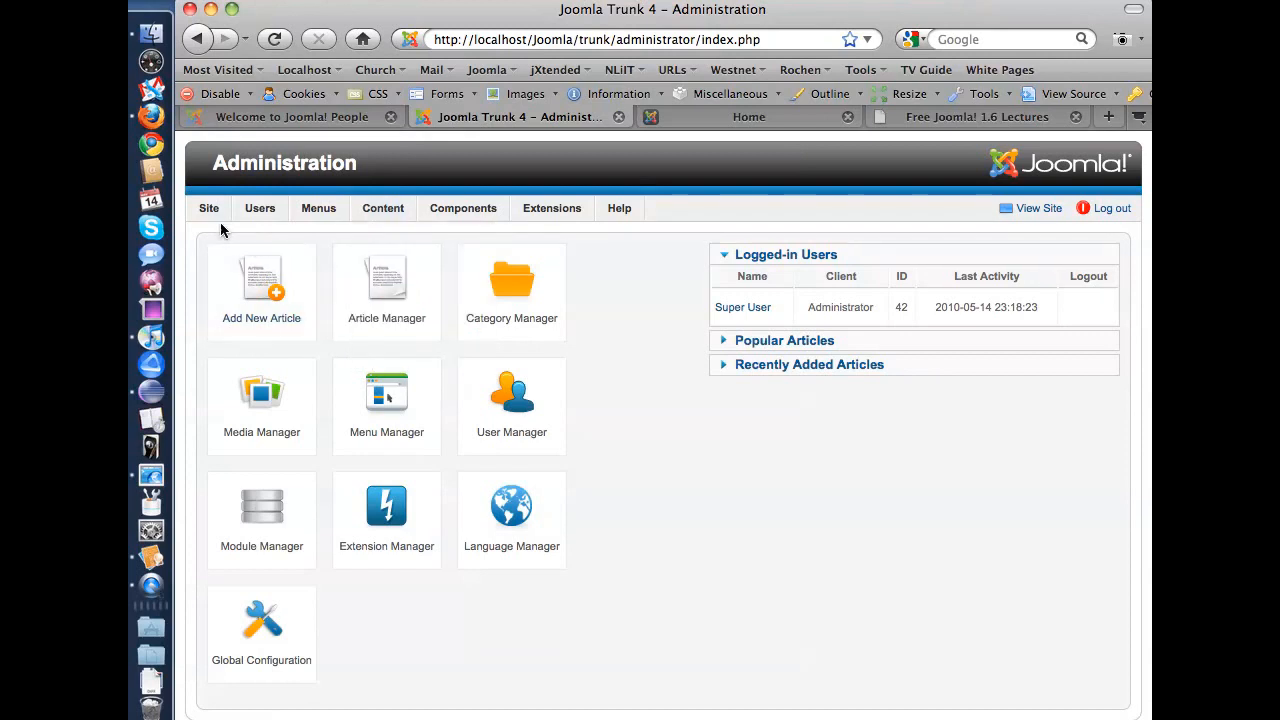
# Open the Global Configuration and review its site, metadata, SEO and cookie settings.
pyautogui.moveTo(212, 221)
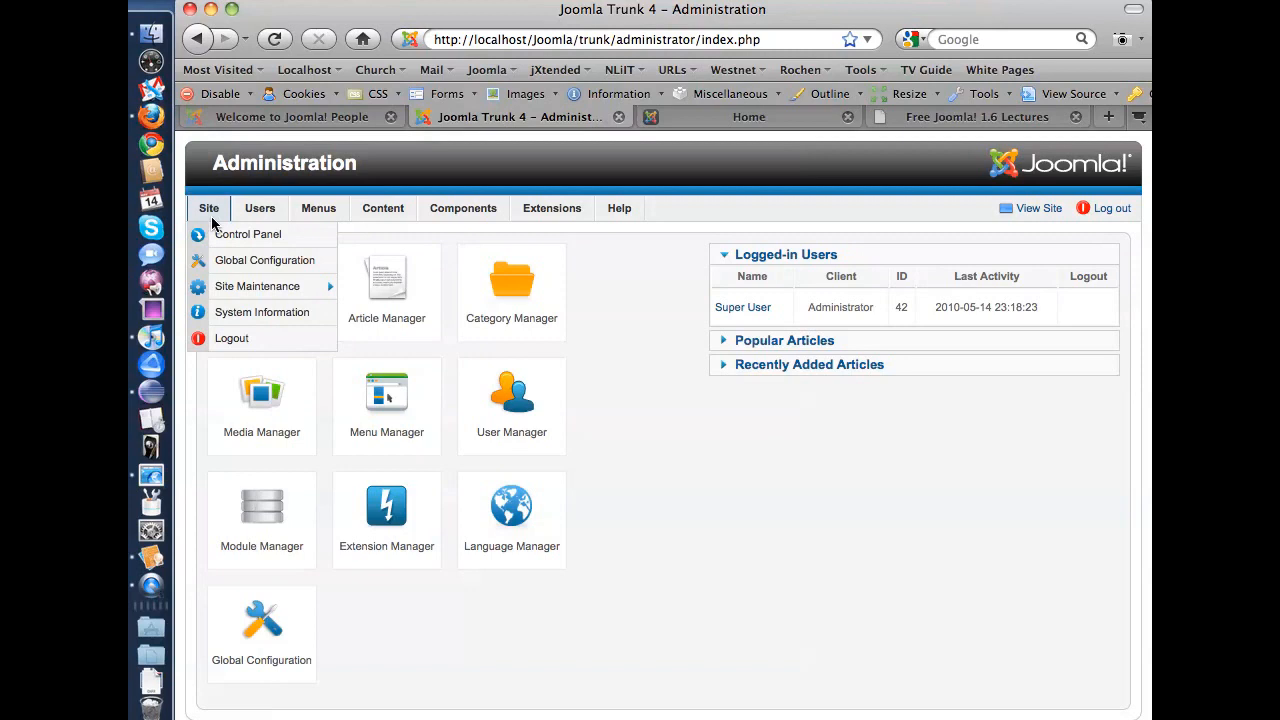
pyautogui.click(226, 264)
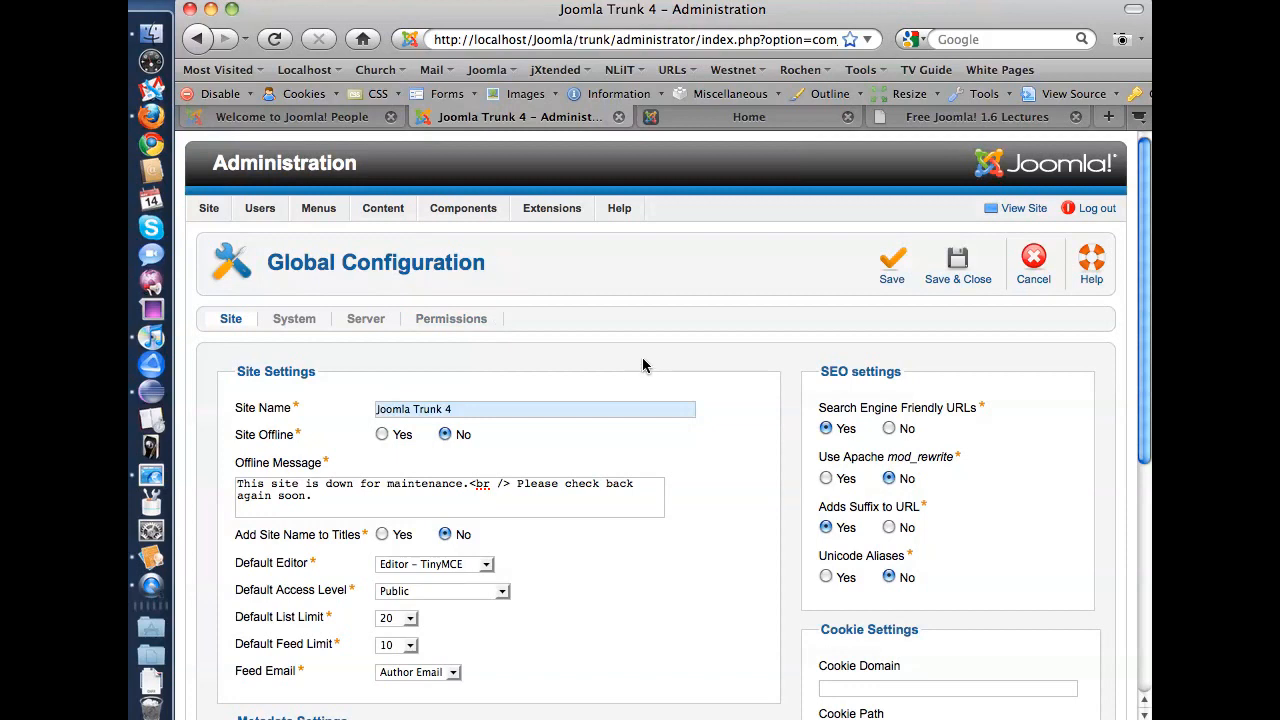
pyautogui.scroll(-4, 643, 362)
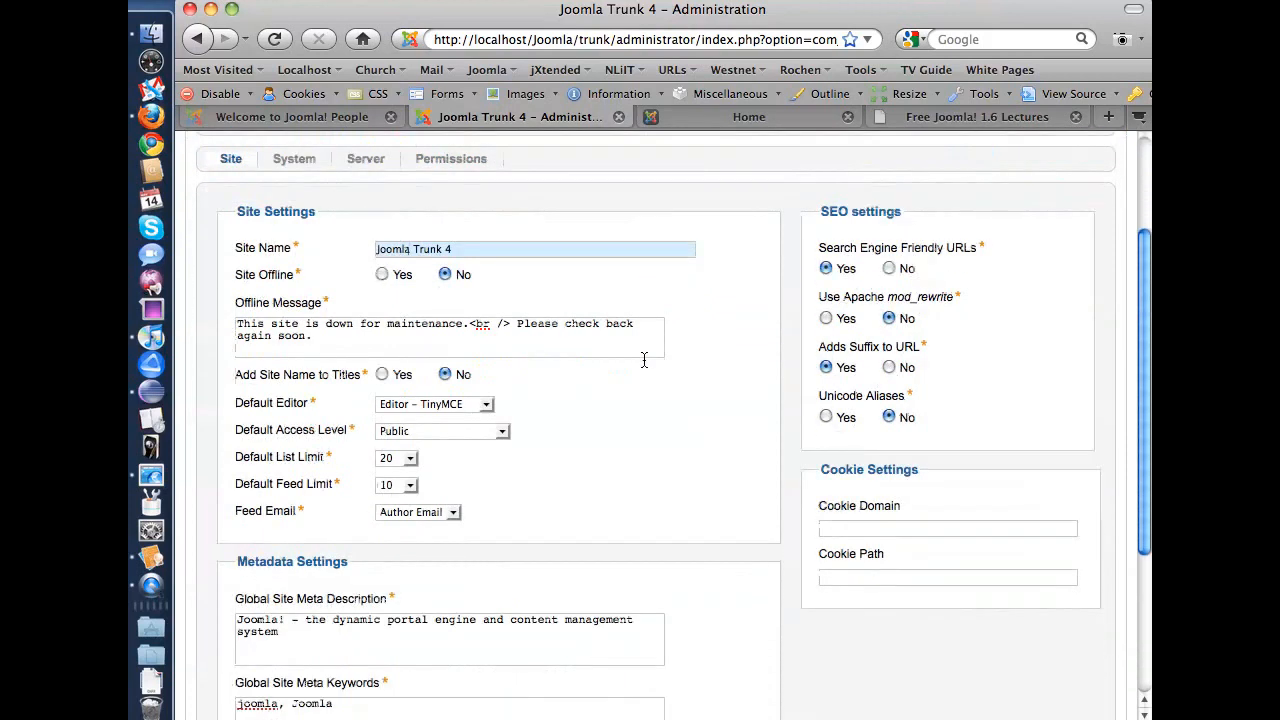
pyautogui.scroll(-4, 644, 360)
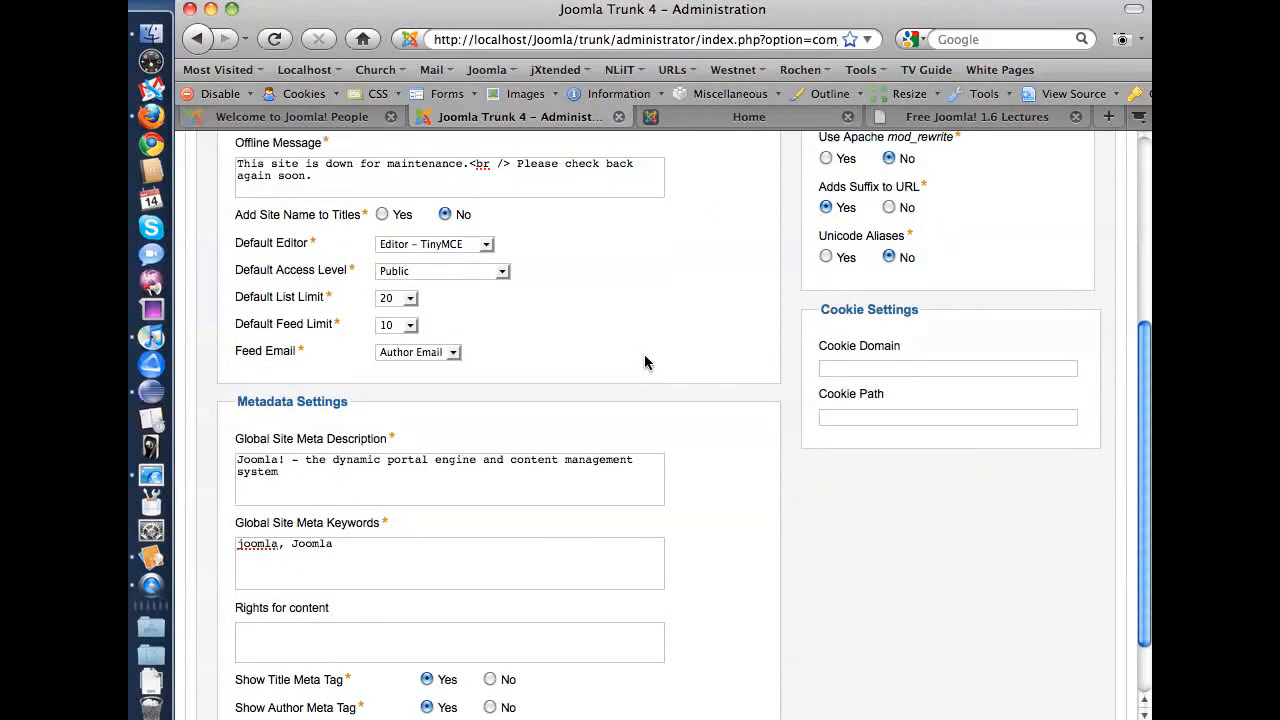
pyautogui.scroll(4, 646, 360)
pyautogui.moveTo(880, 398)
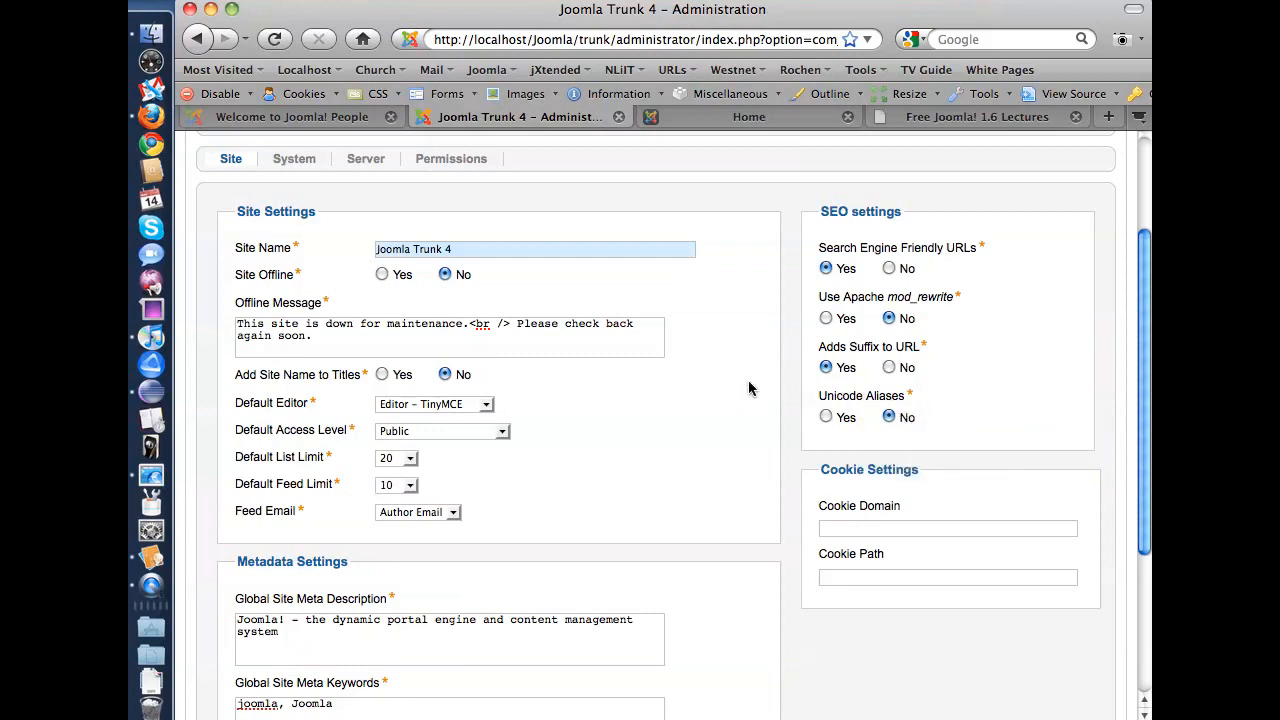
pyautogui.scroll(-3, 730, 376)
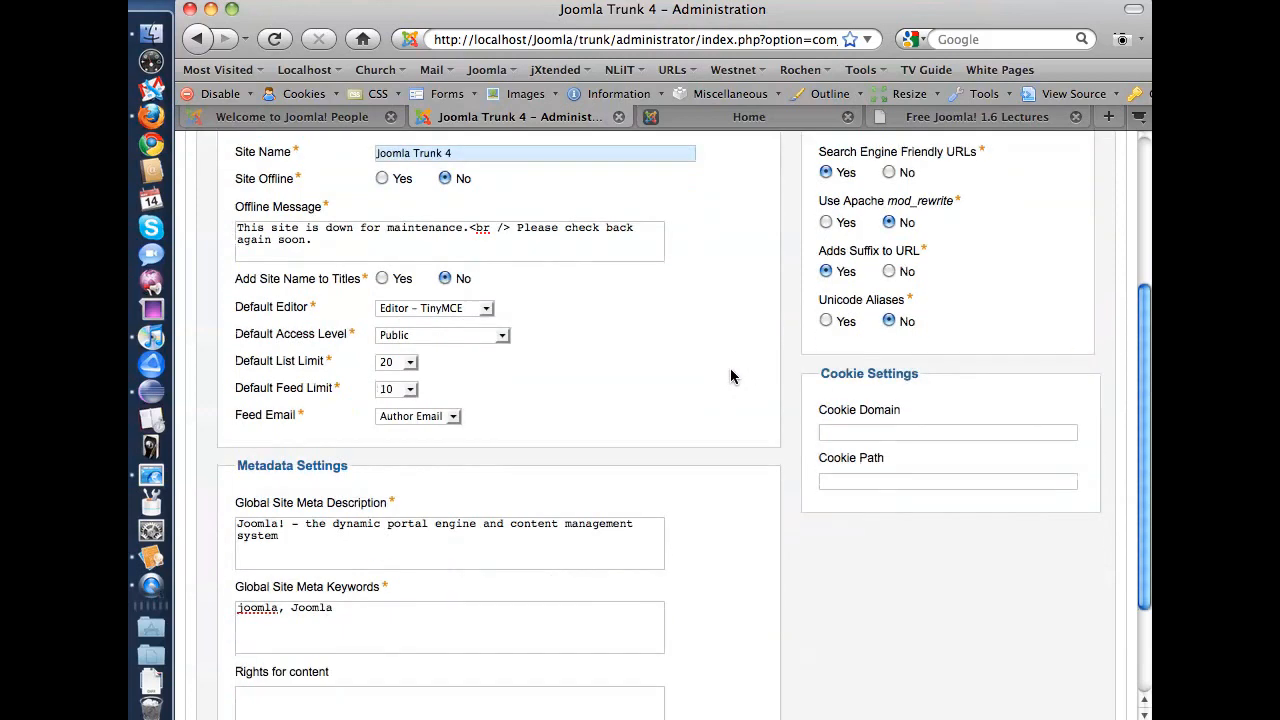
pyautogui.scroll(-3, 730, 376)
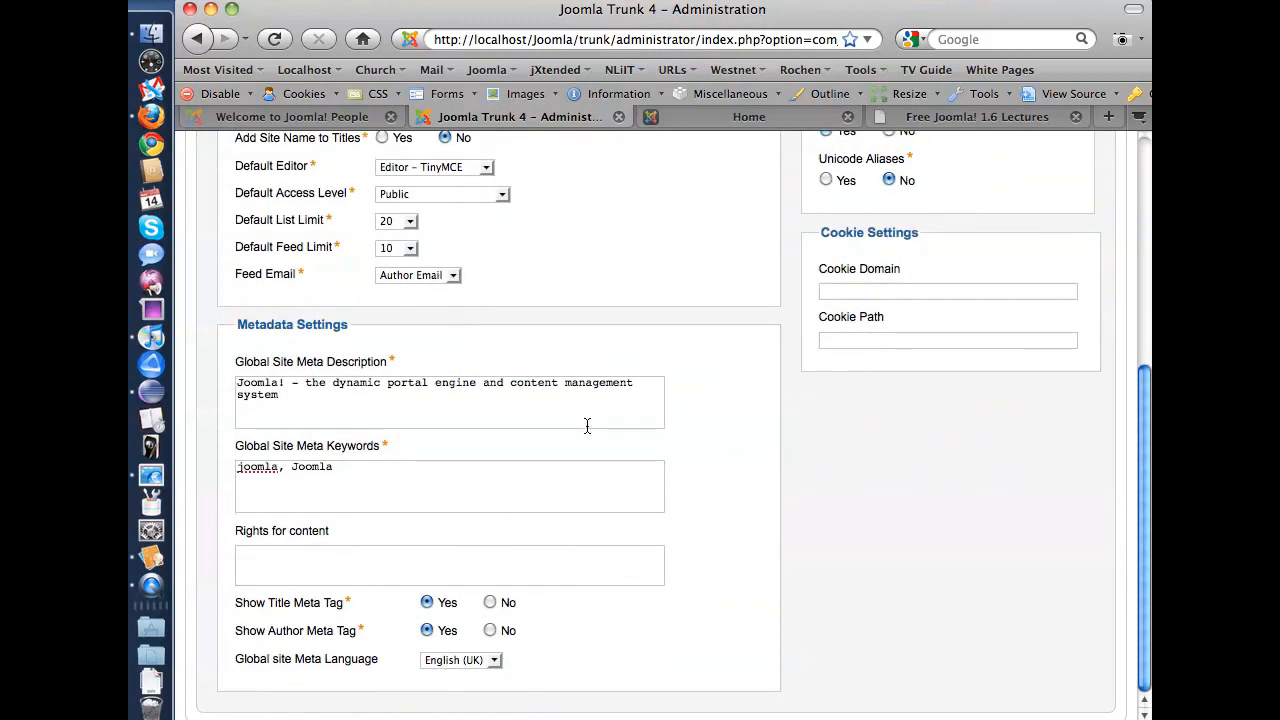
pyautogui.scroll(8, 580, 431)
pyautogui.scroll(-8, 578, 431)
pyautogui.scroll(10, 740, 571)
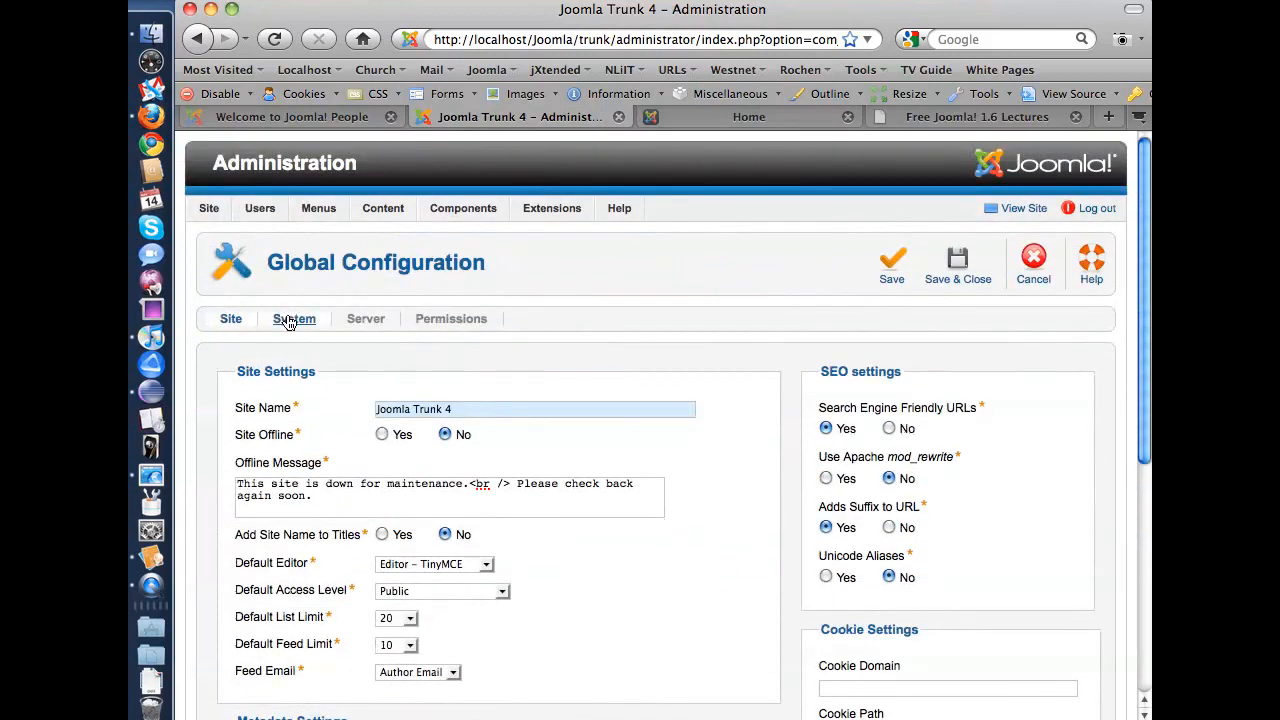
# Review the system, debug, cache and session settings in the Global Configuration's System section.
pyautogui.click(289, 322)
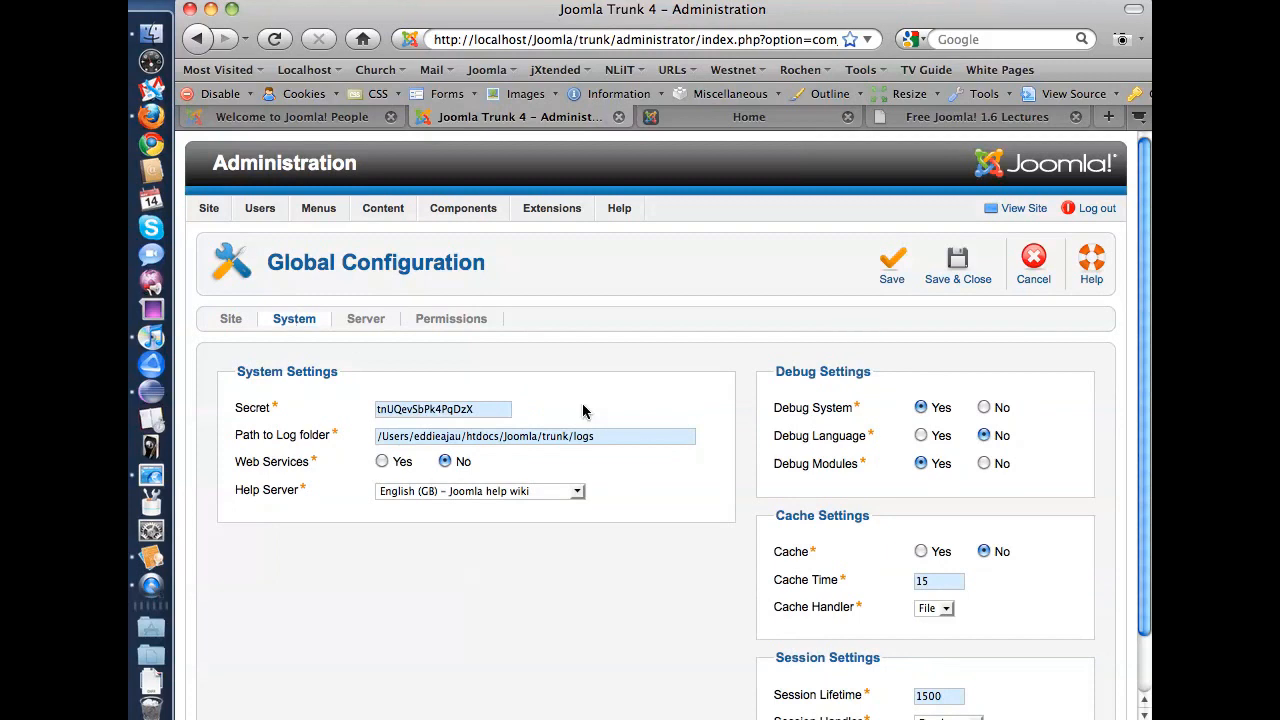
pyautogui.scroll(-1, 731, 394)
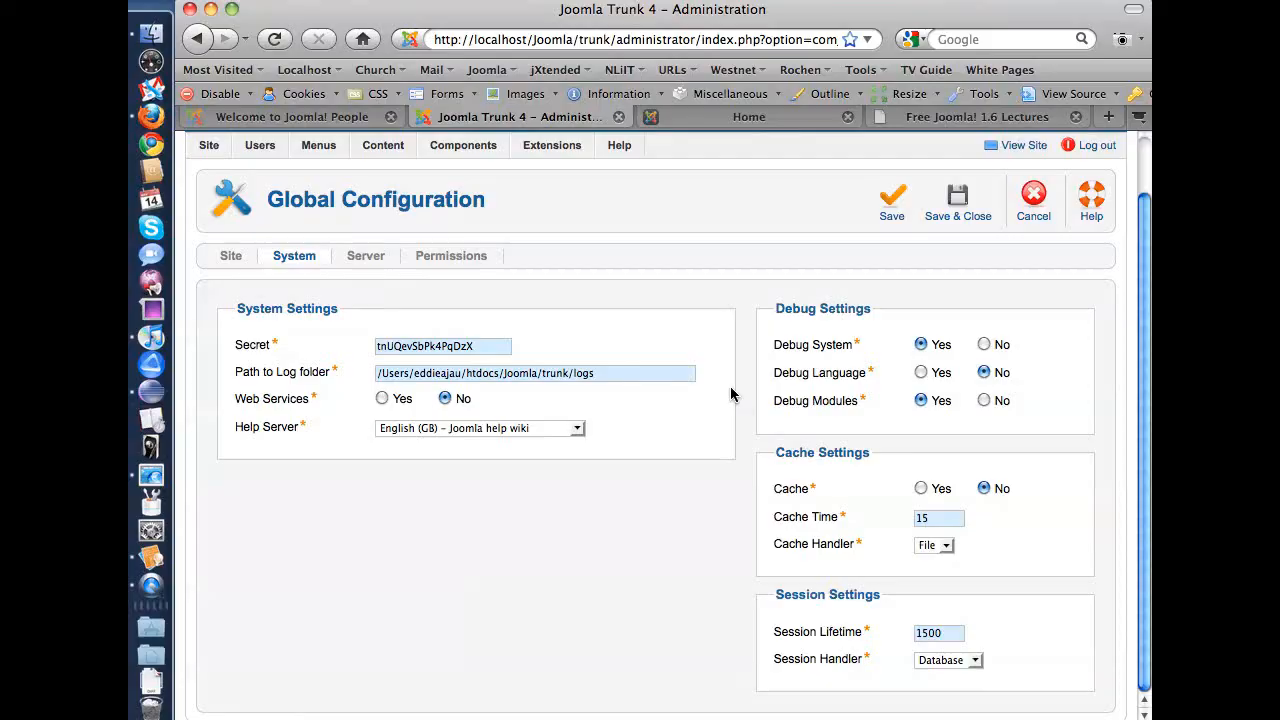
pyautogui.moveTo(822, 408)
# Review the Global Configuration's Server section, covering the server, locale, FTP, database and mail settings.
pyautogui.click(366, 258)
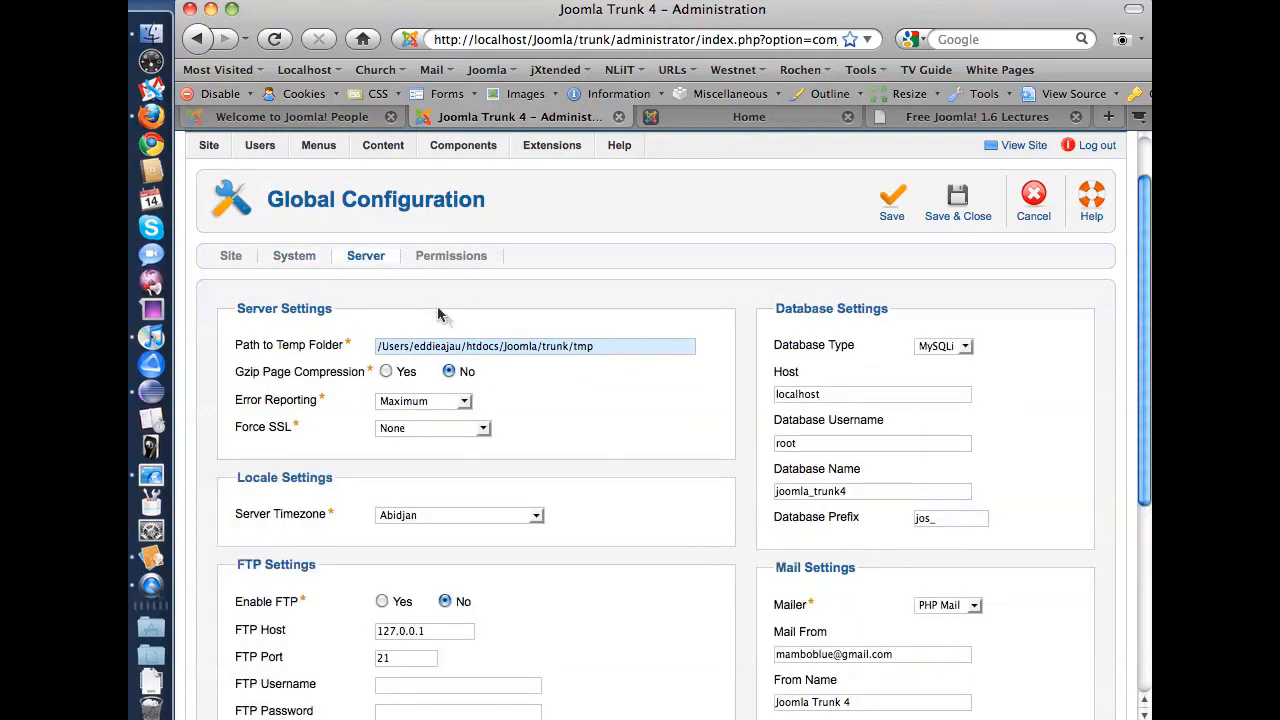
pyautogui.scroll(-1, 555, 272)
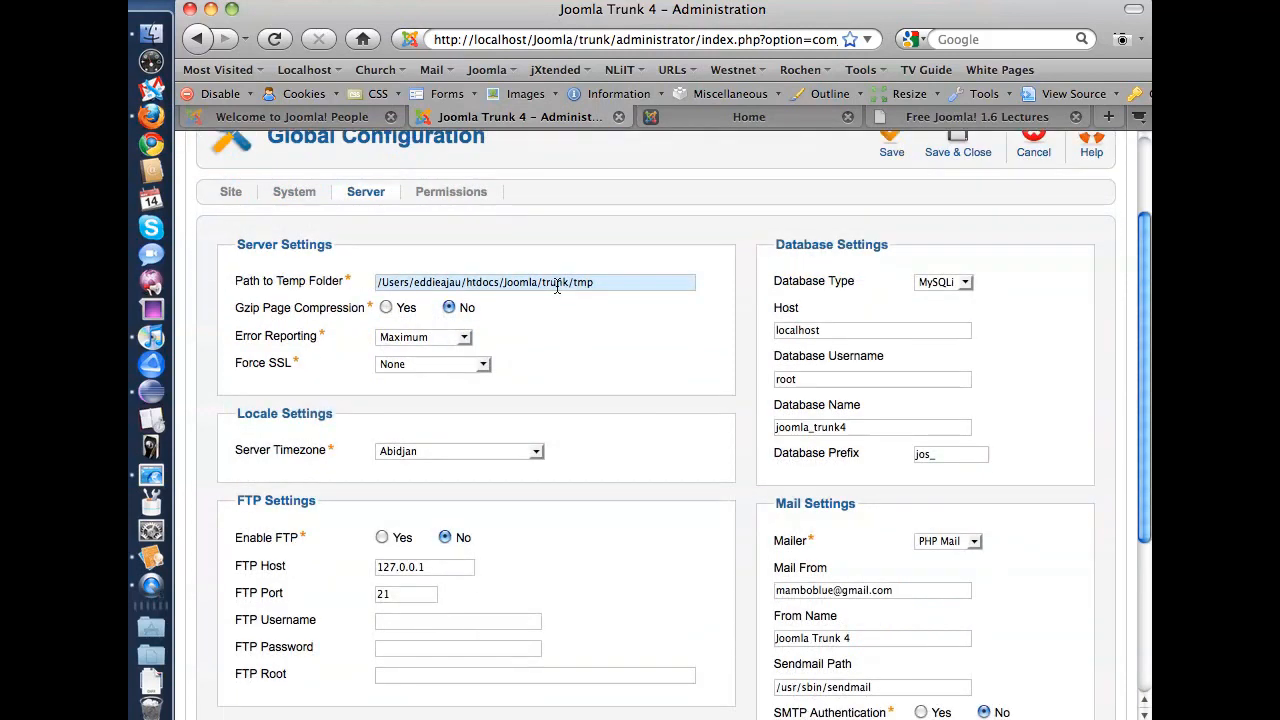
pyautogui.scroll(-4, 557, 287)
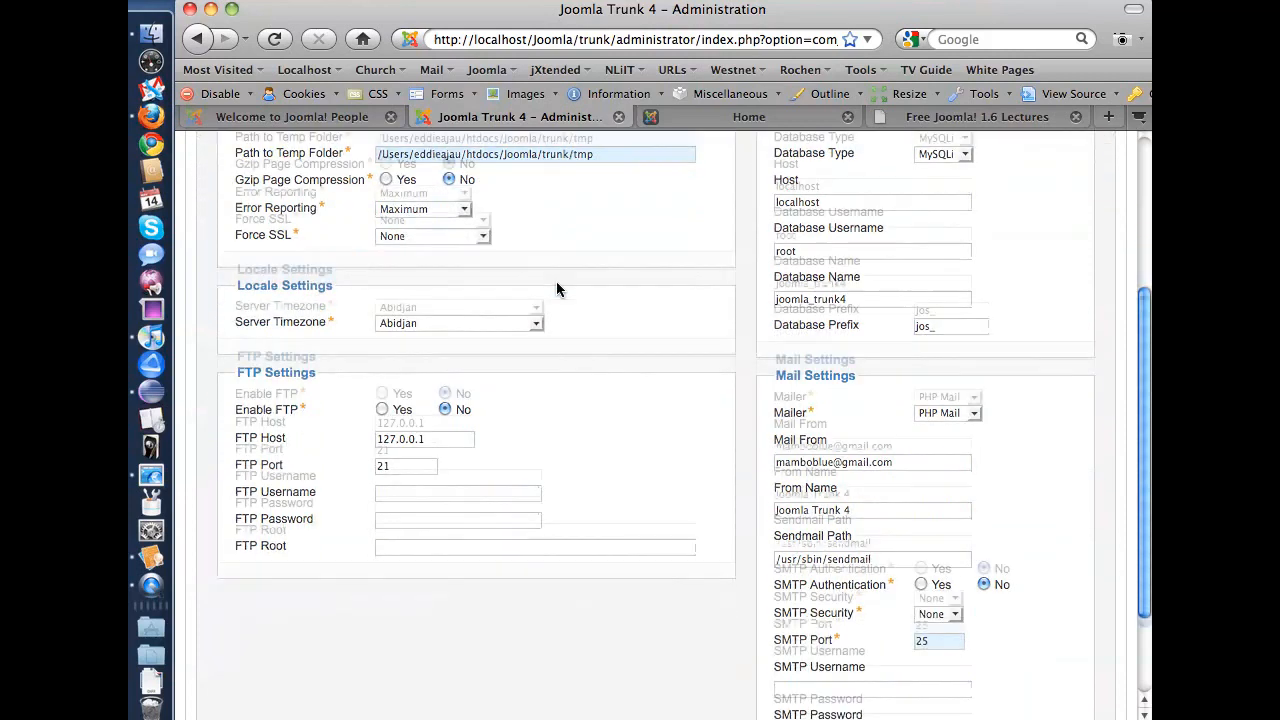
pyautogui.scroll(5, 557, 288)
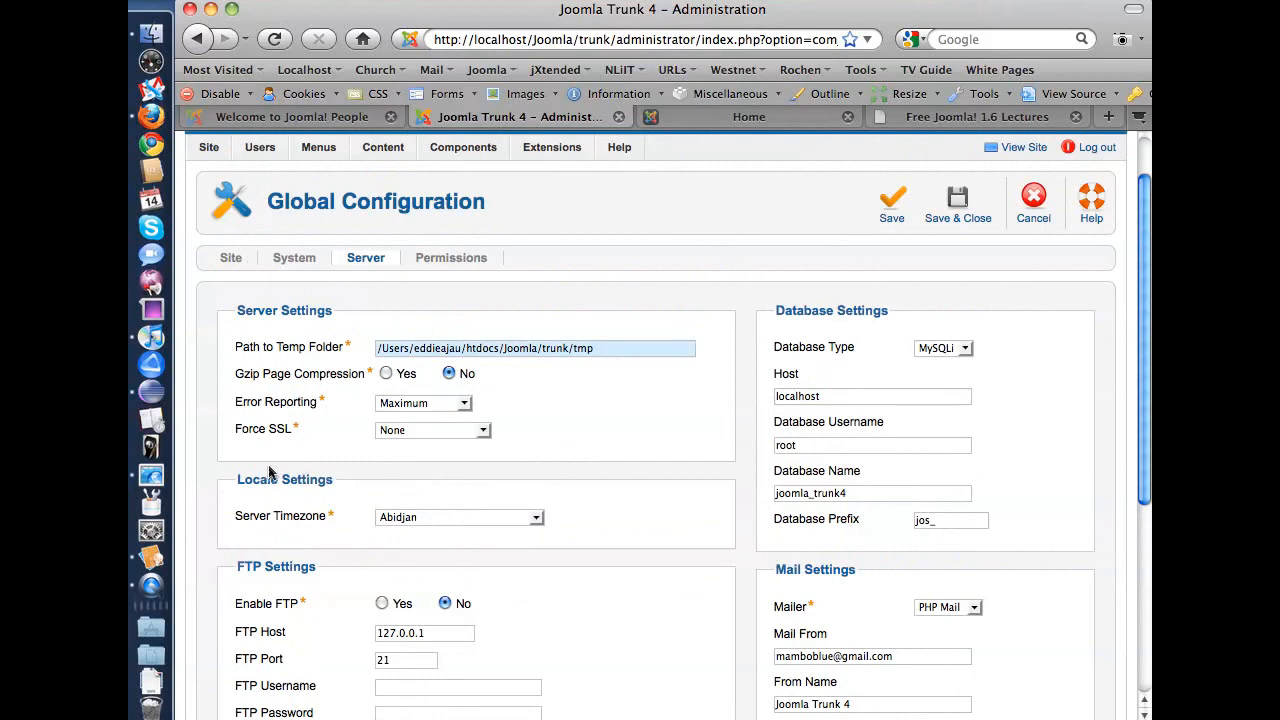
# Set the Server Timezone to Brisbane under Australia and save the global configuration.
pyautogui.moveTo(279, 522)
pyautogui.click(503, 518)
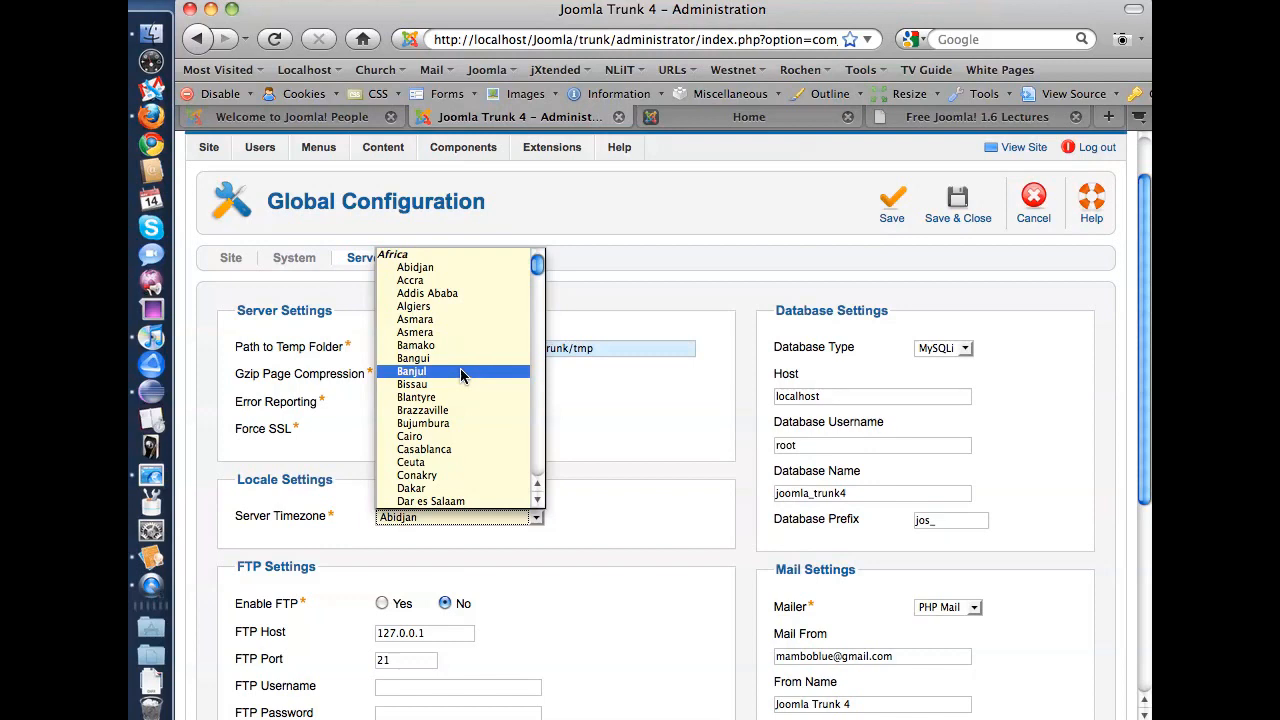
pyautogui.scroll(-5, 469, 335)
pyautogui.scroll(-20, 469, 338)
pyautogui.scroll(-20, 469, 336)
pyautogui.scroll(-10, 470, 334)
pyautogui.scroll(-20, 468, 325)
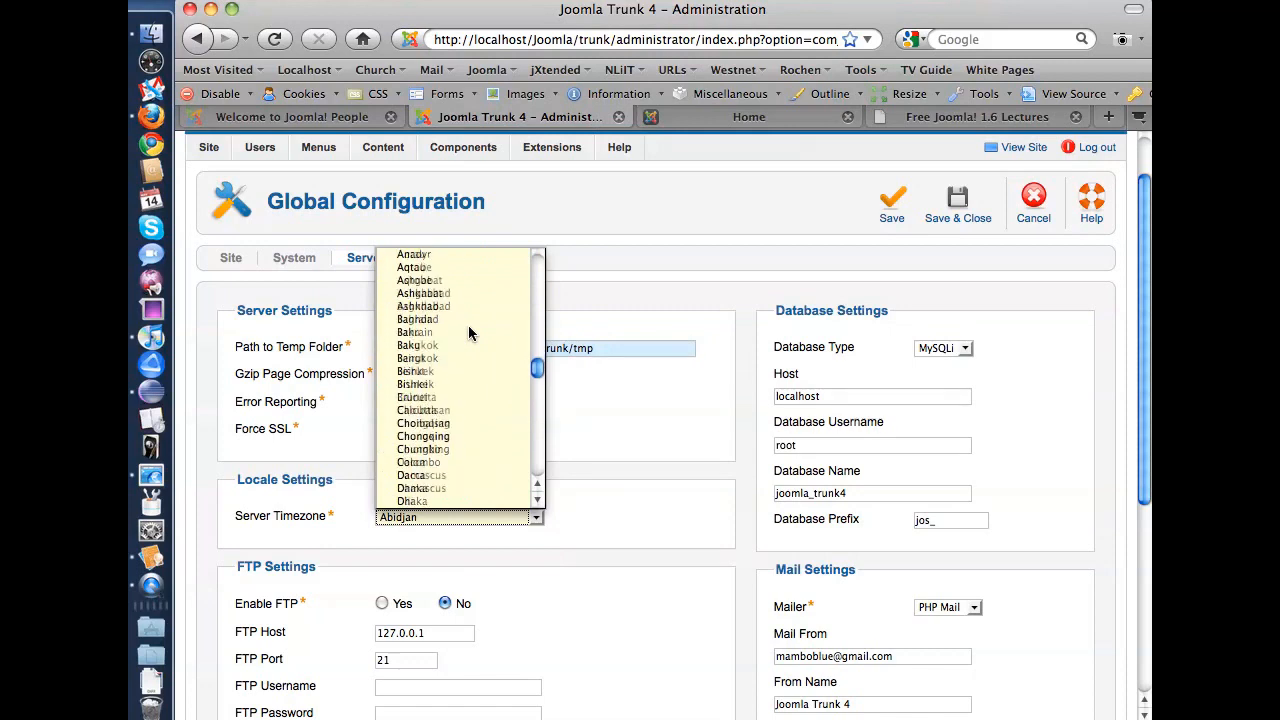
pyautogui.scroll(-7, 468, 324)
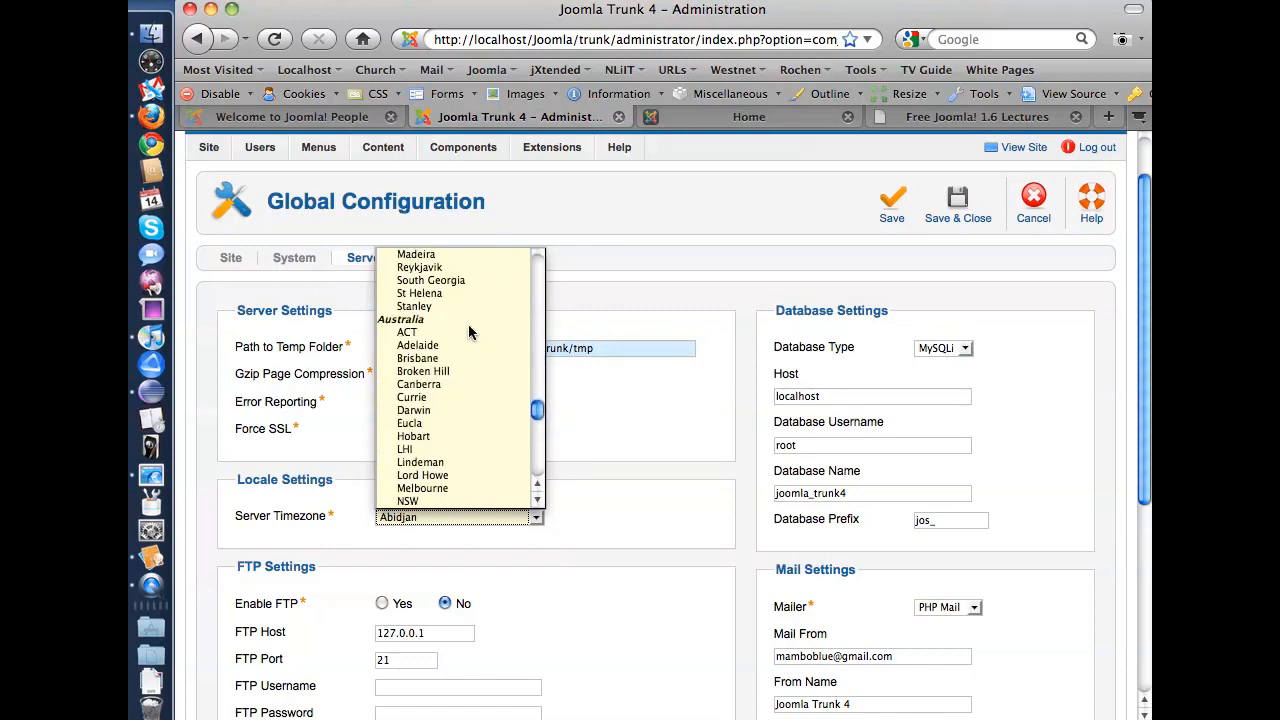
pyautogui.scroll(-1, 468, 324)
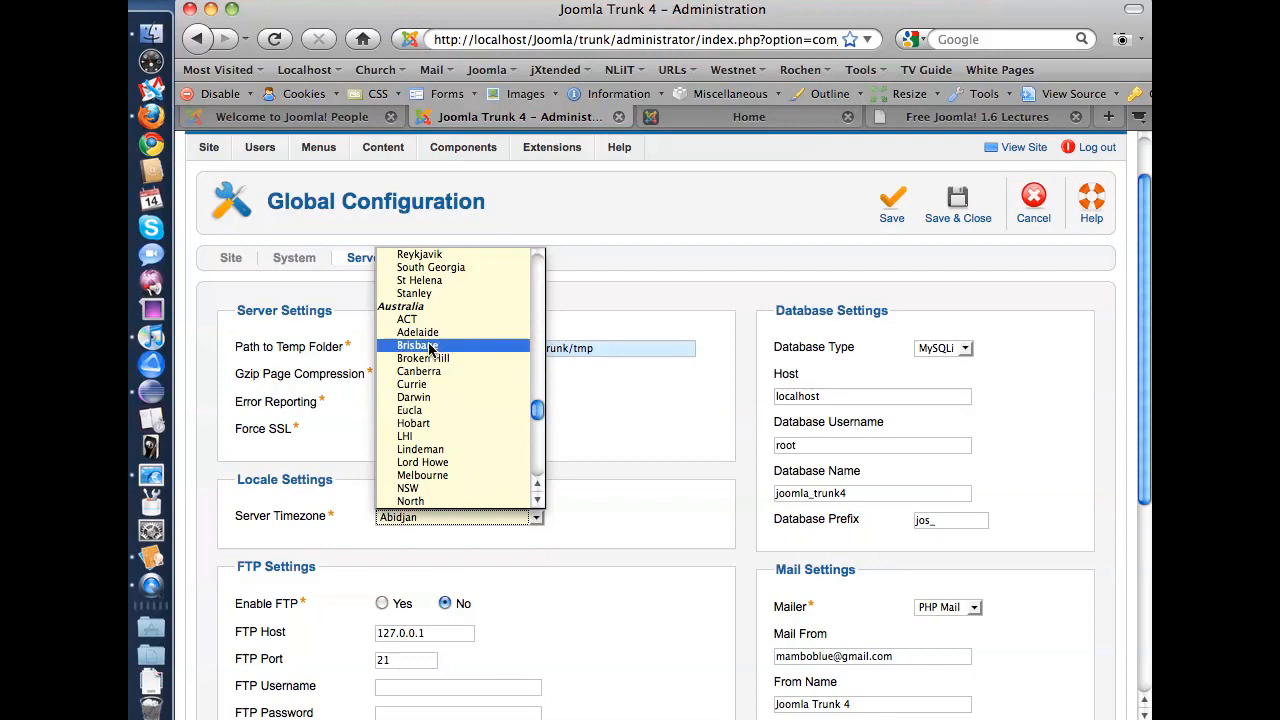
pyautogui.click(467, 345)
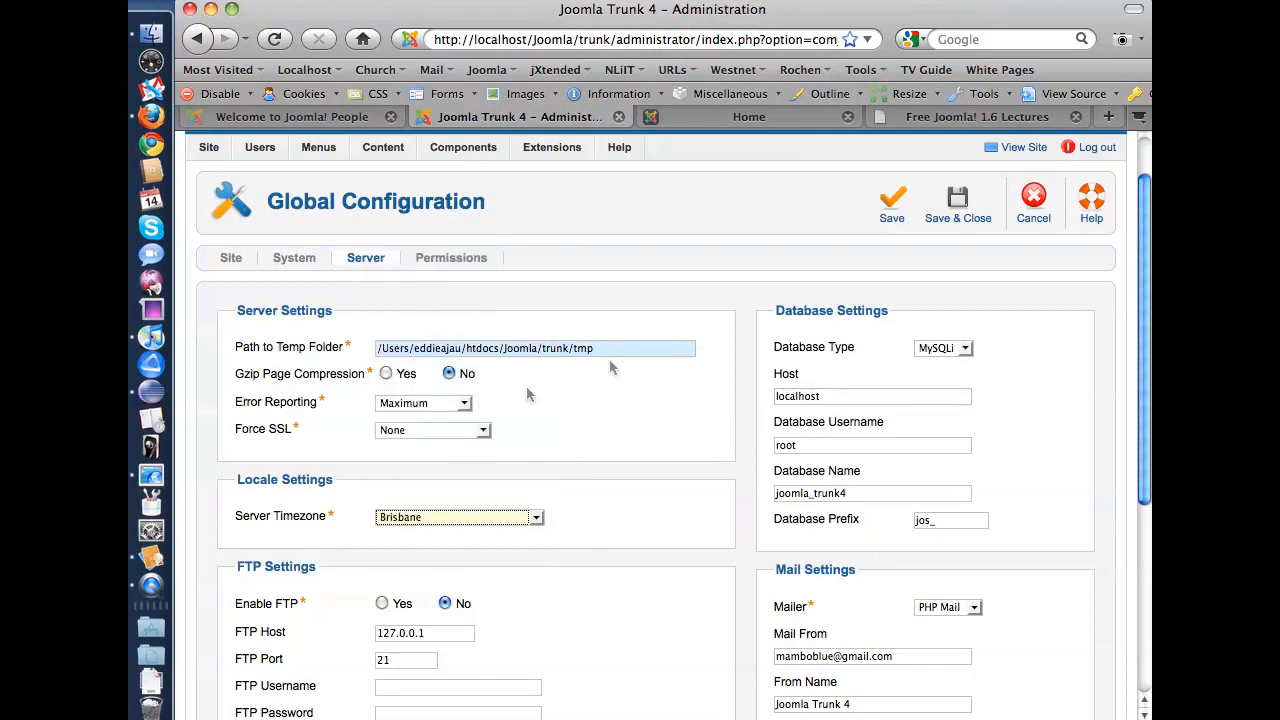
pyautogui.click(887, 218)
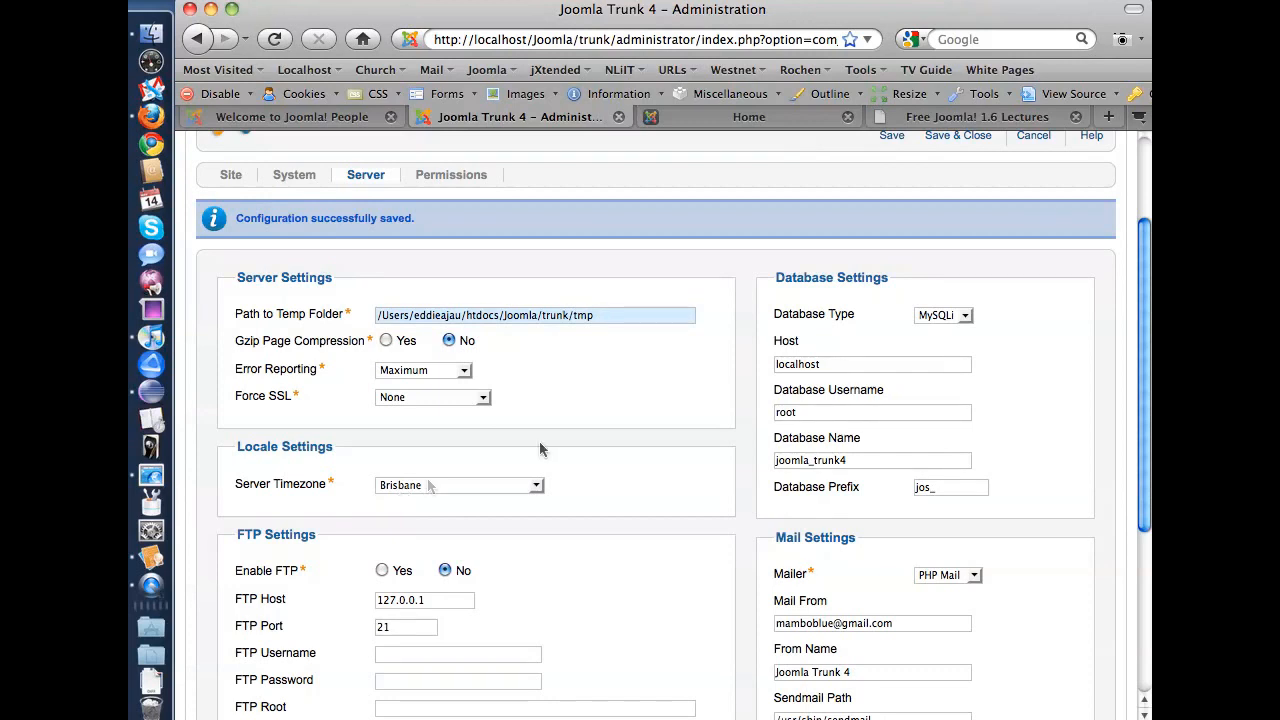
# Review the global permission settings for each user group in the Permissions section.
pyautogui.click(455, 175)
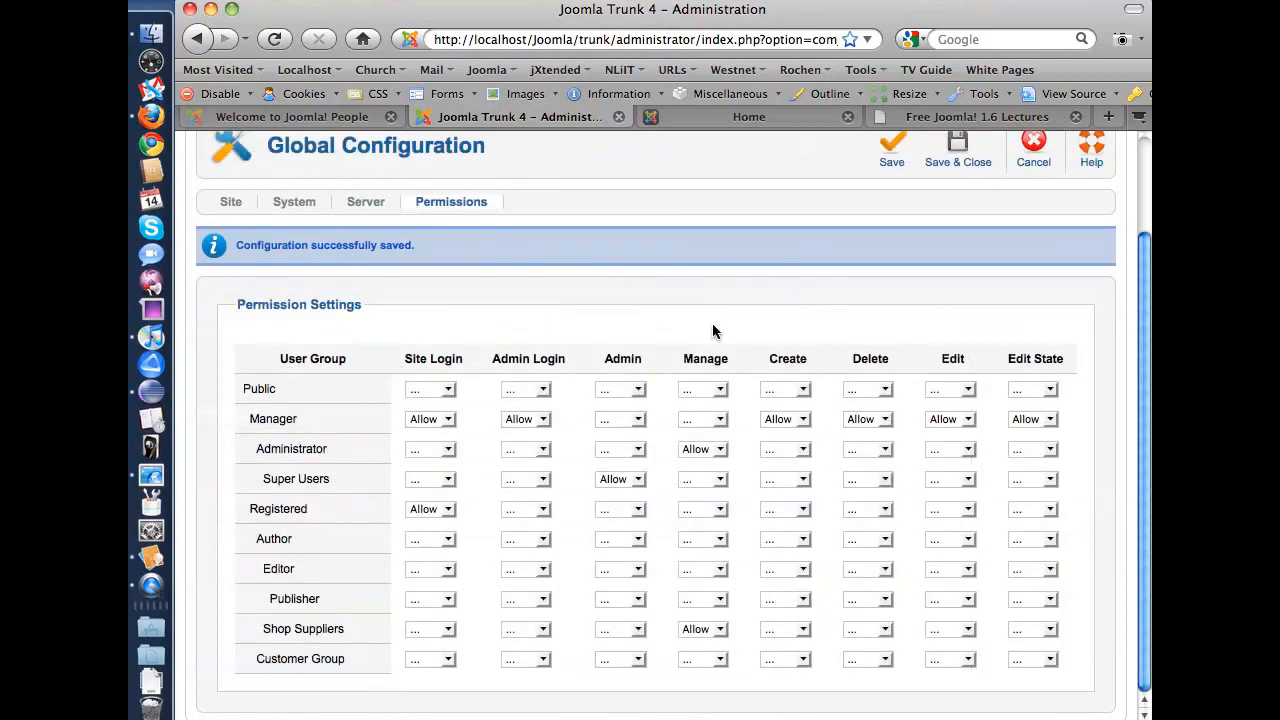
pyautogui.scroll(3, 714, 329)
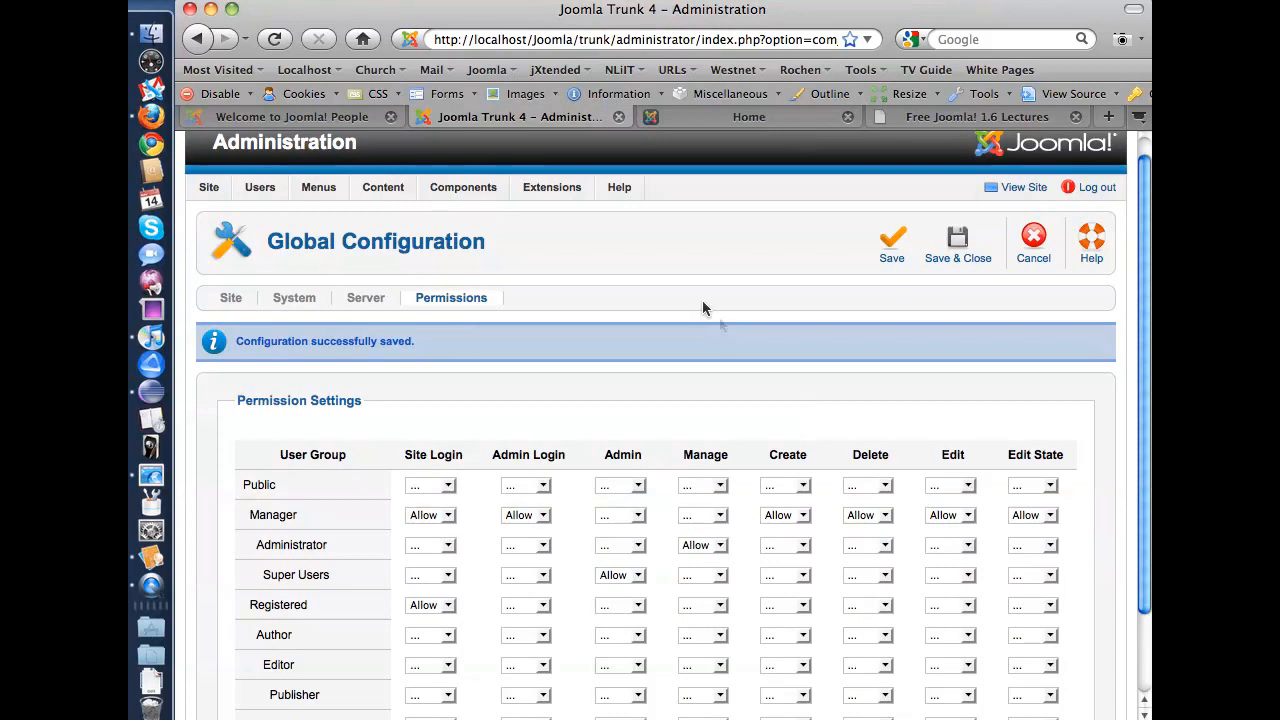
pyautogui.scroll(-2, 700, 305)
pyautogui.scroll(-1, 698, 305)
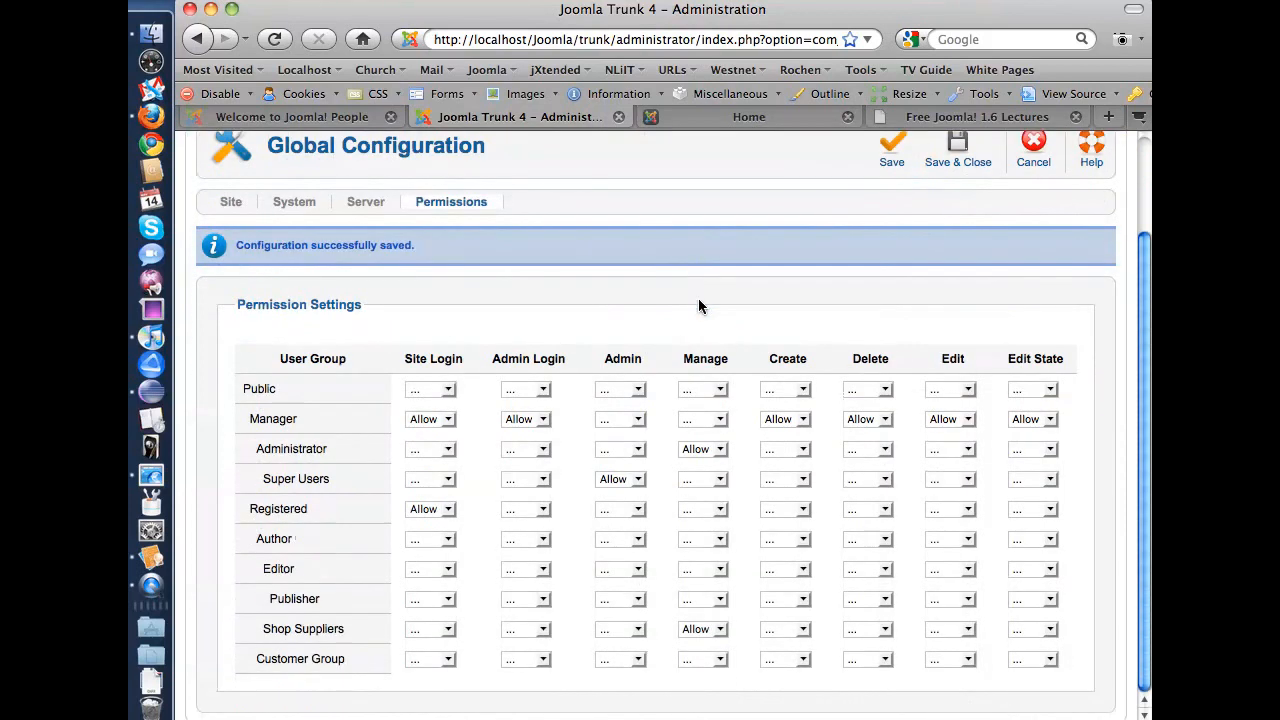
pyautogui.scroll(4, 645, 306)
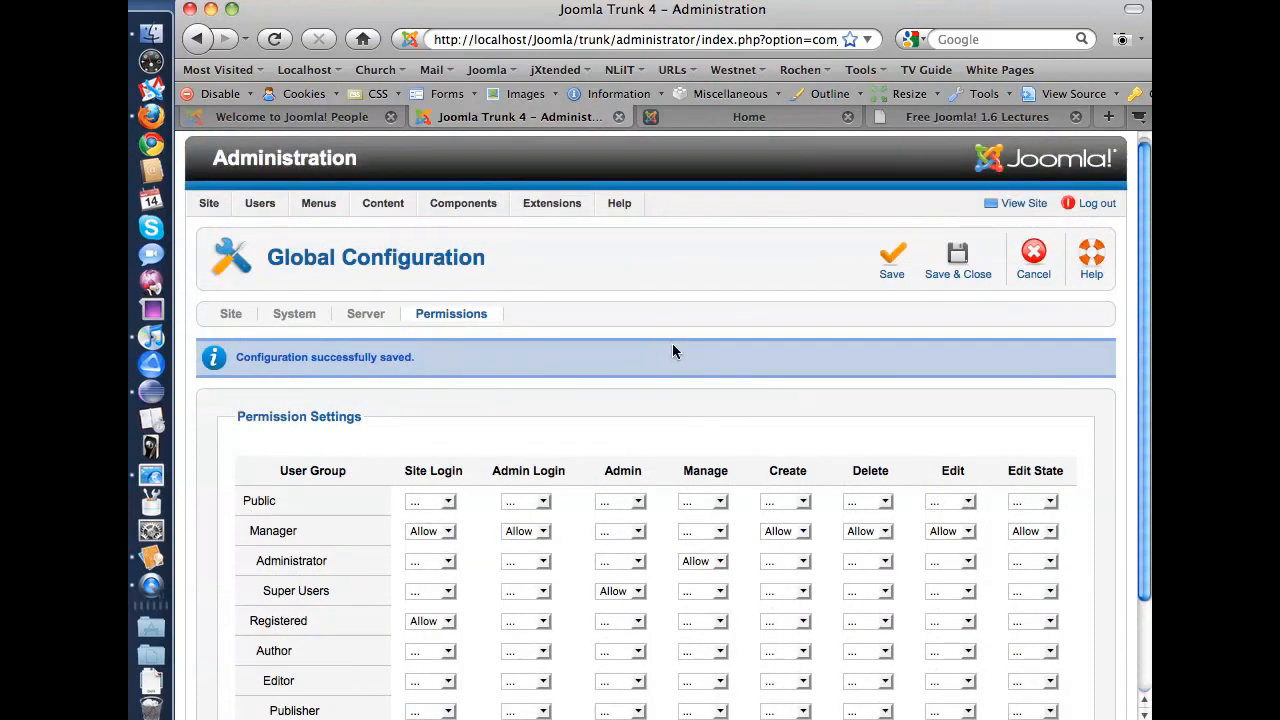
pyautogui.scroll(1, 571, 355)
# Go to the User Manager's user list and open its configuration options.
pyautogui.moveTo(252, 214)
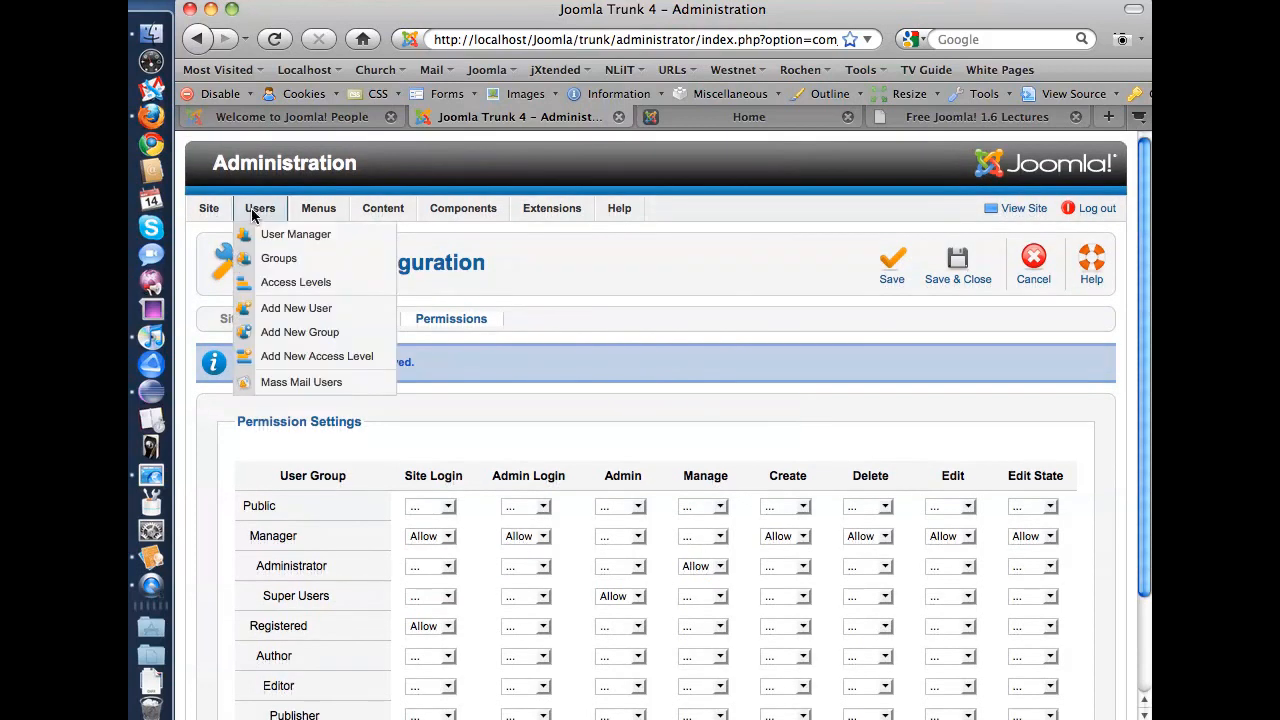
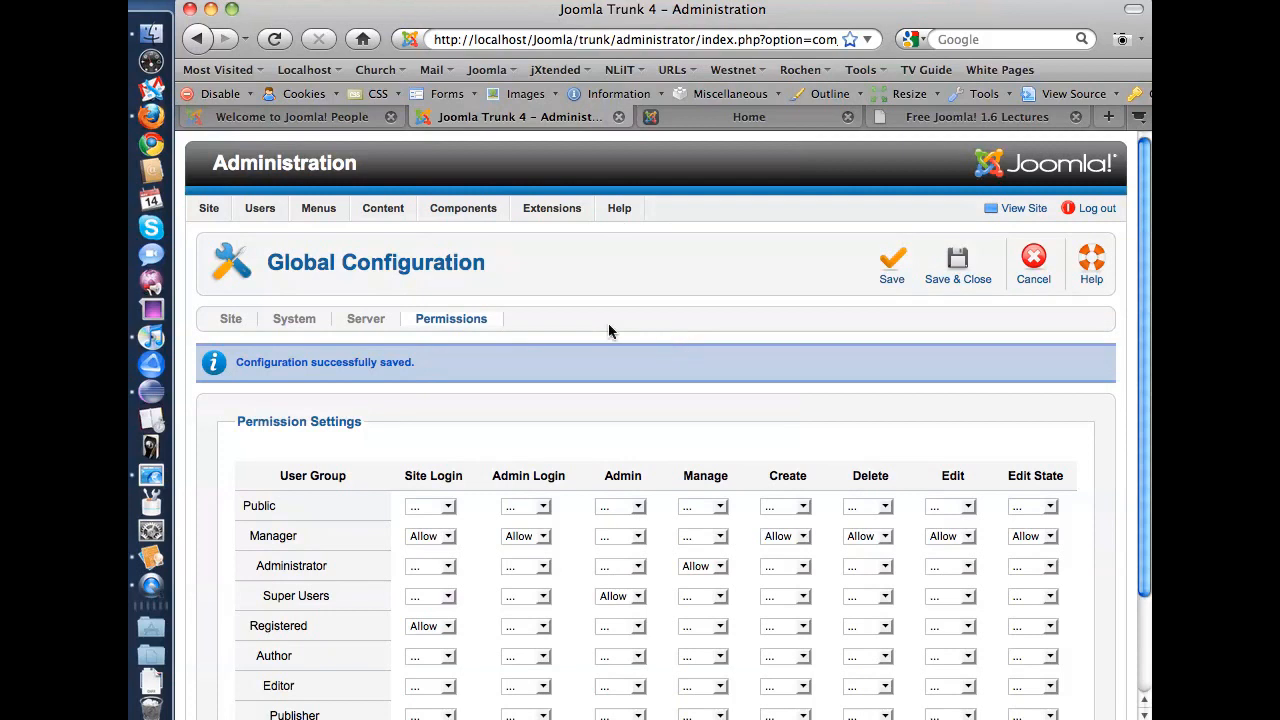
pyautogui.moveTo(260, 209)
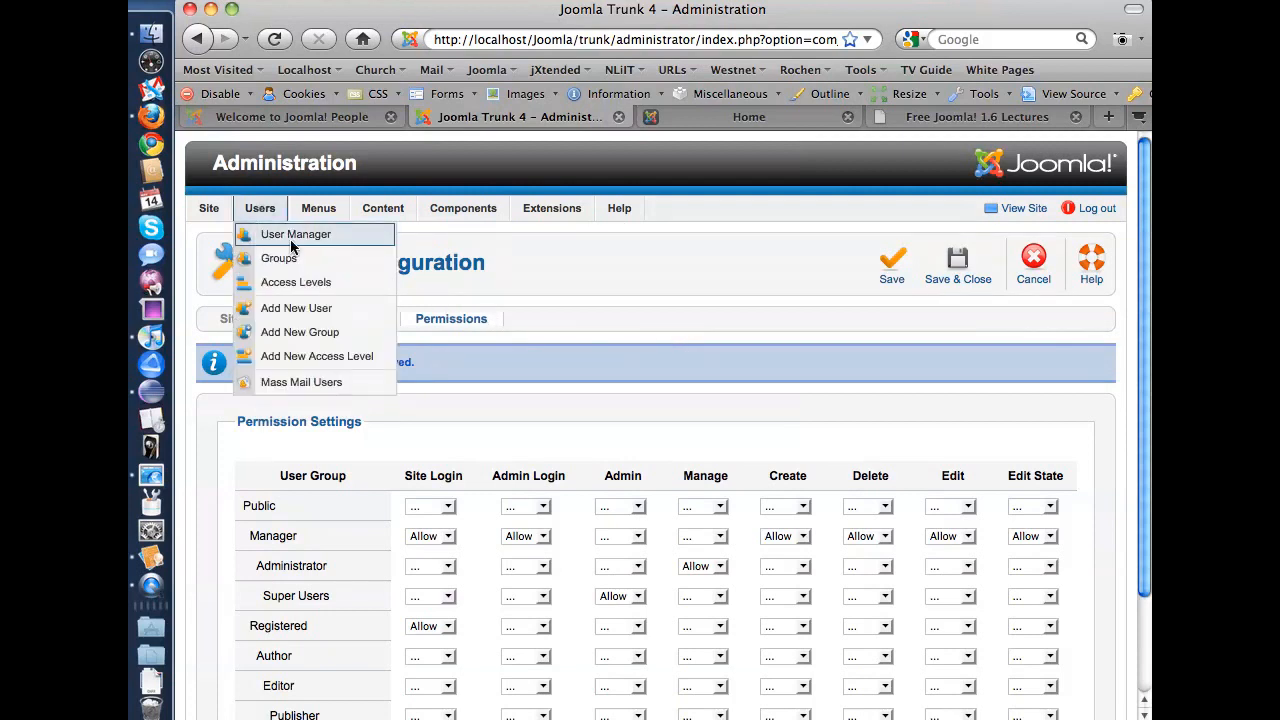
pyautogui.click(293, 238)
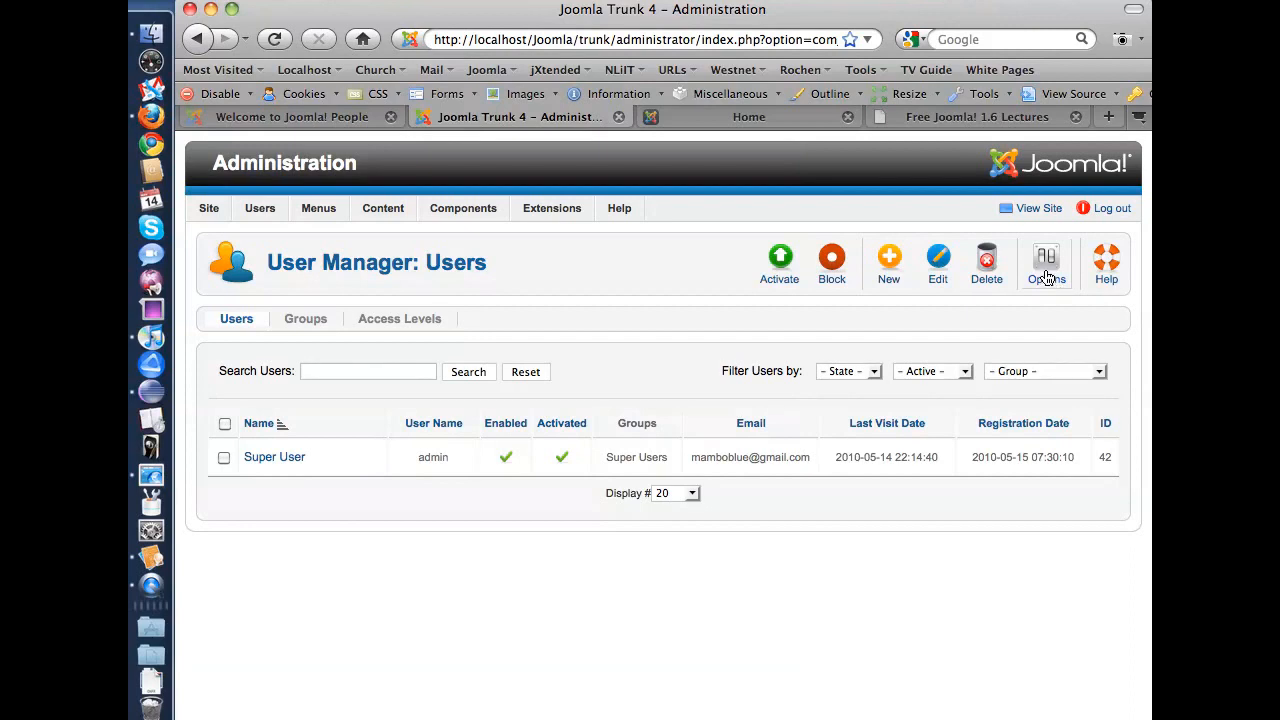
pyautogui.click(1048, 266)
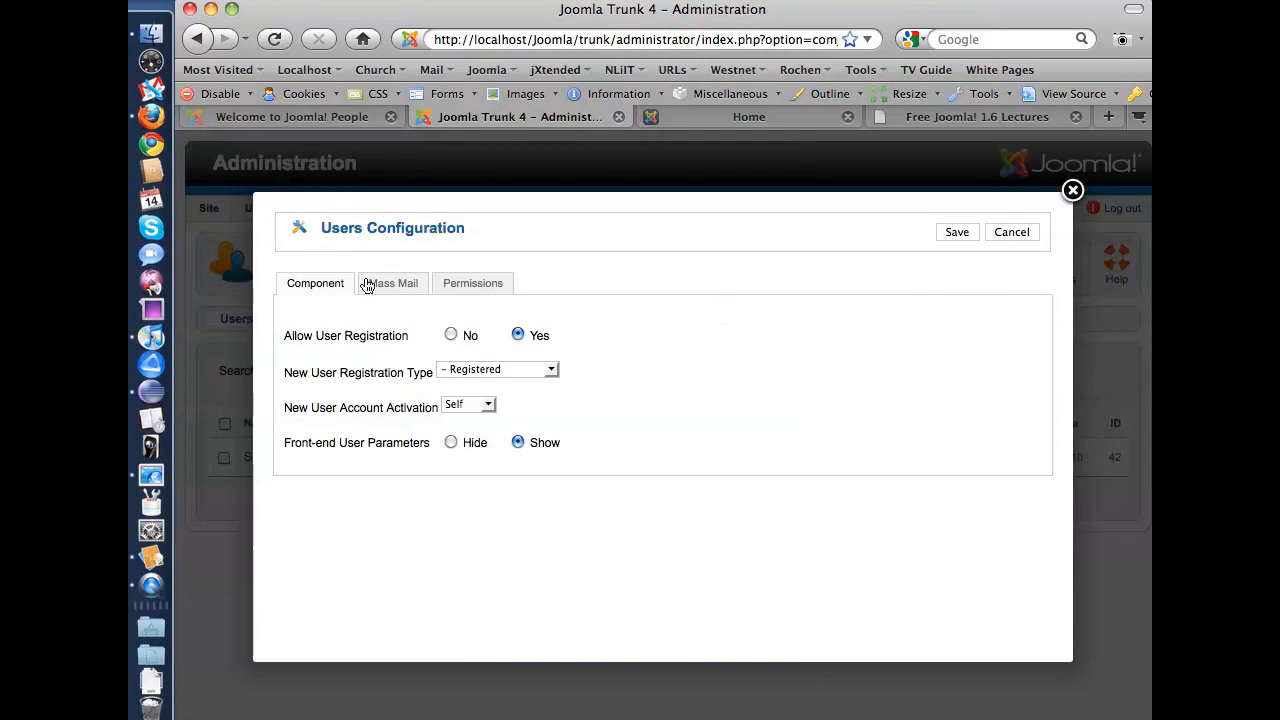
# Look through the Mass Mail and Permissions sections of the Users Configuration and return to the Component settings.
pyautogui.click(403, 288)
pyautogui.click(455, 292)
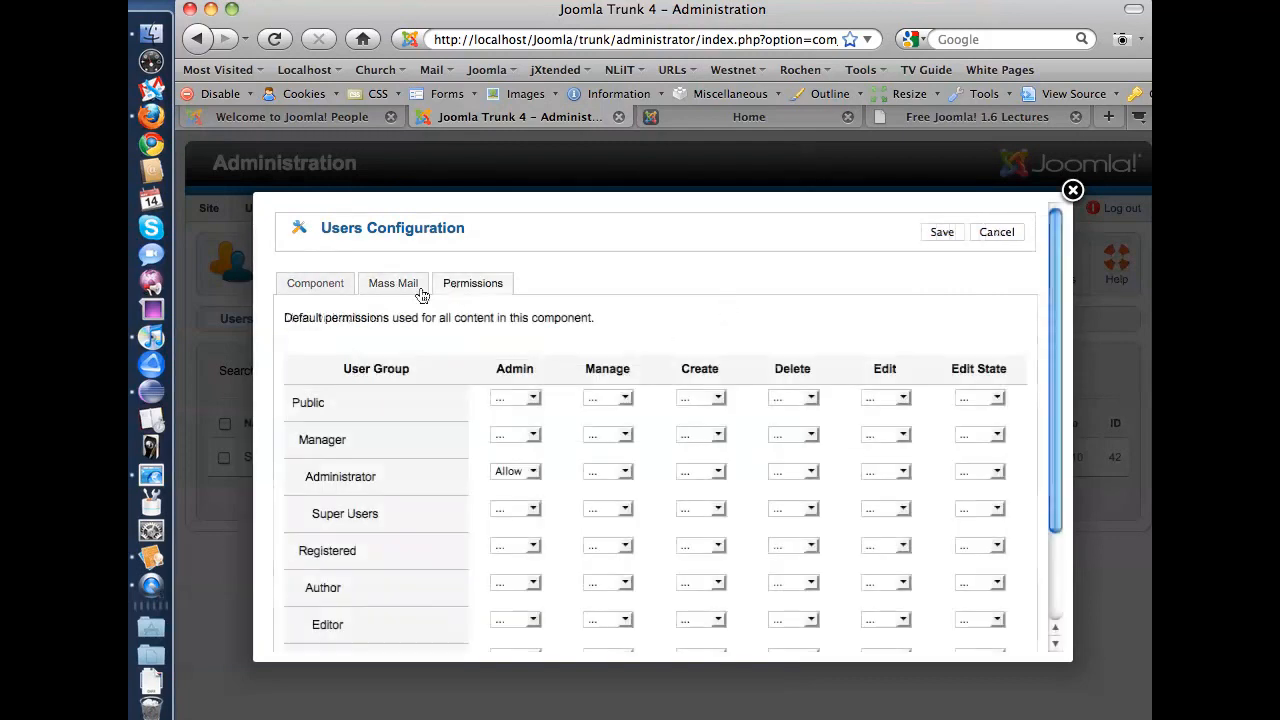
pyautogui.click(313, 293)
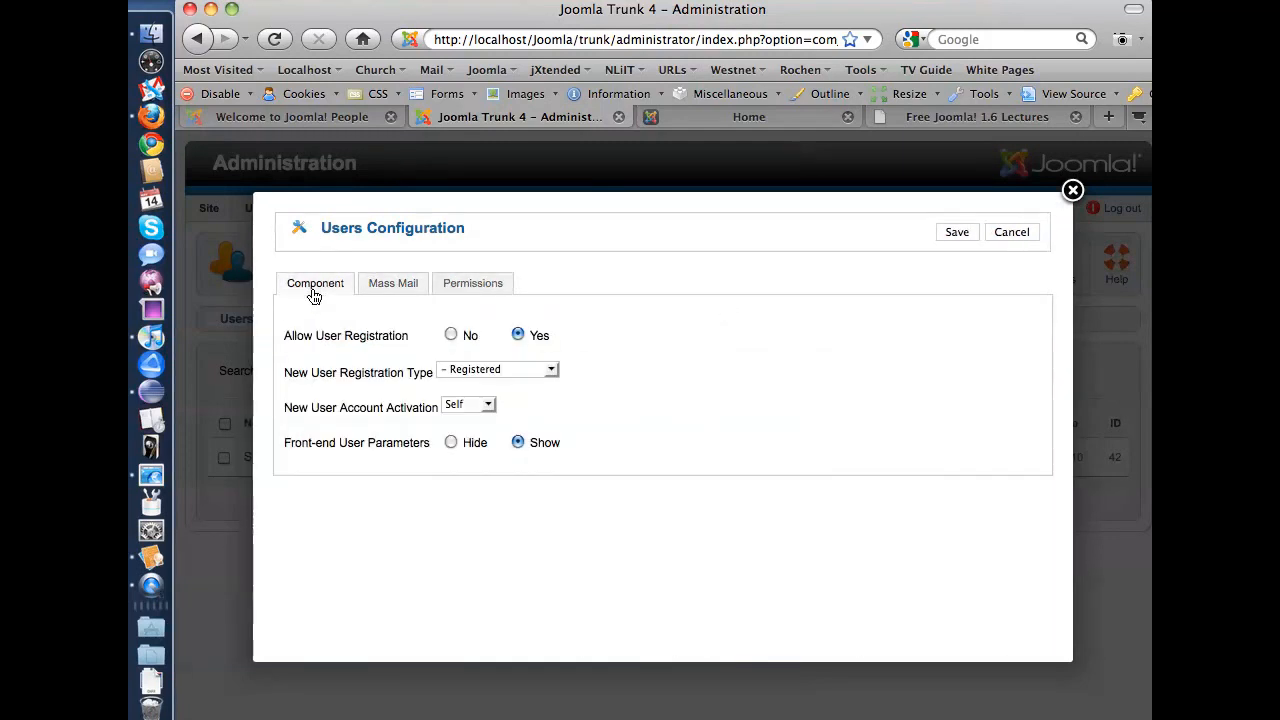
# Examine the choices for New User Registration Type and New User Account Activation, and close the Users Configuration without saving.
pyautogui.click(511, 372)
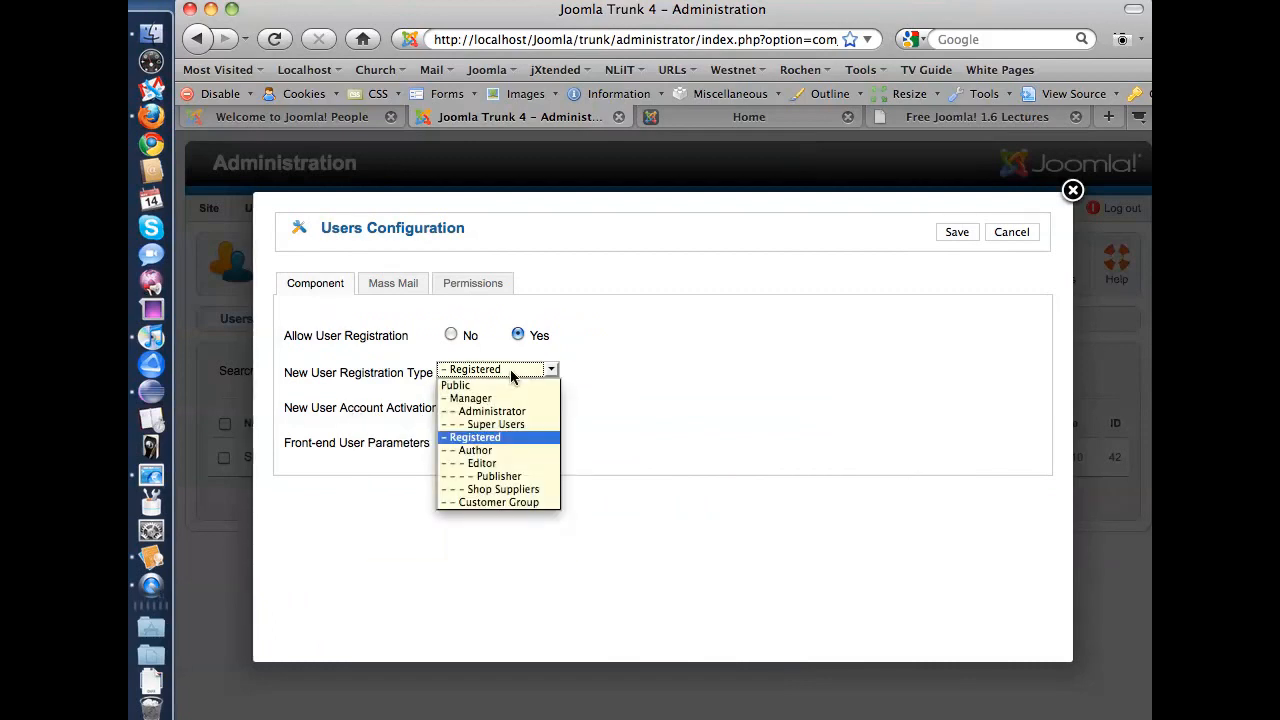
pyautogui.click(511, 372)
pyautogui.click(478, 408)
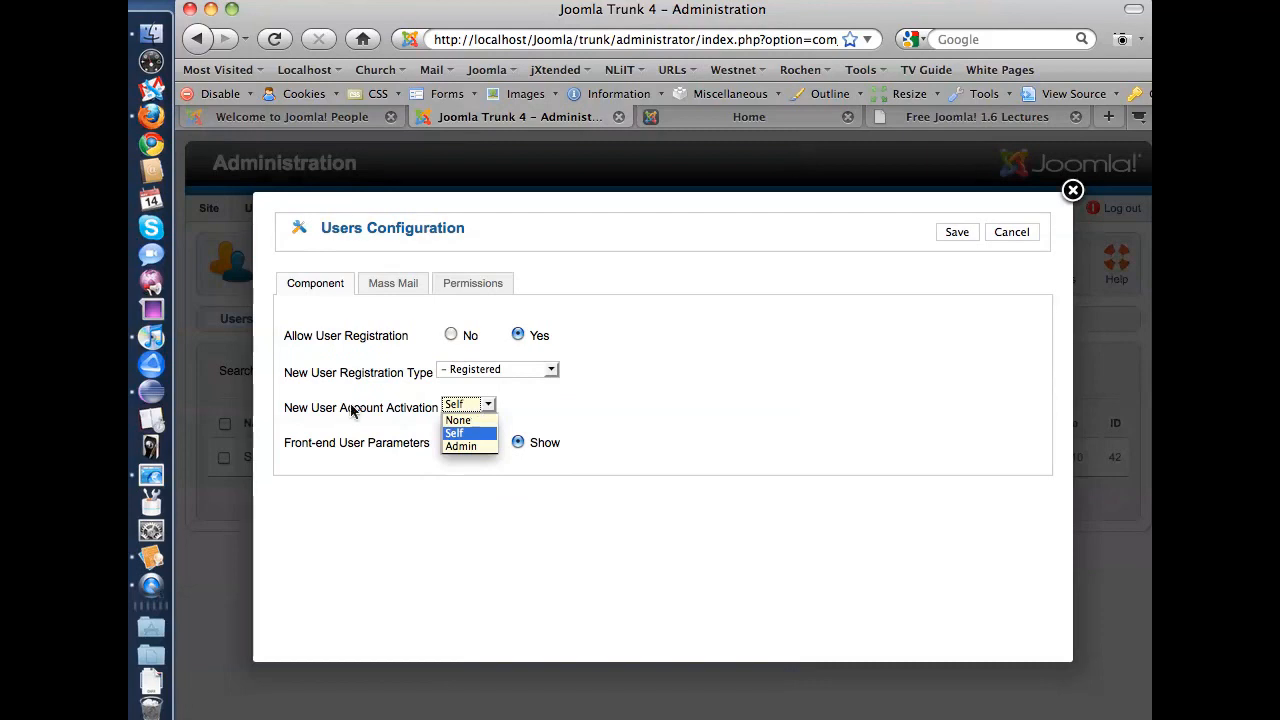
pyautogui.moveTo(385, 412)
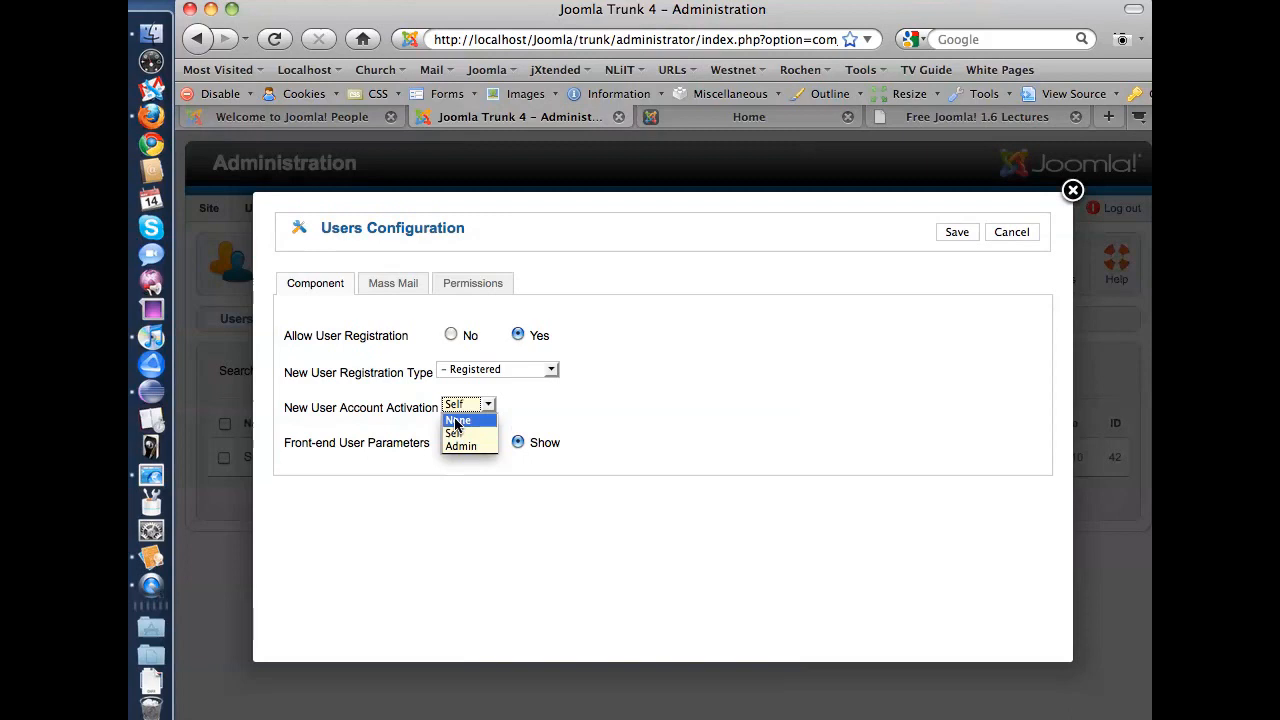
pyautogui.click(617, 412)
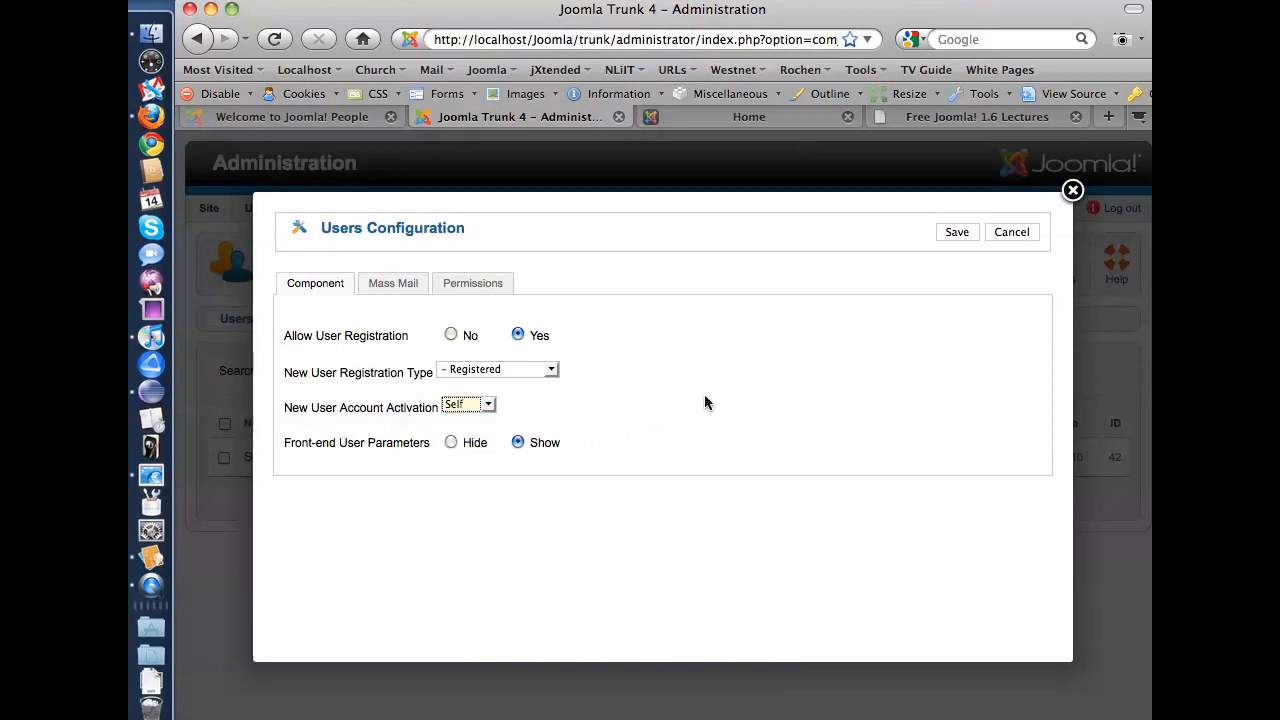
pyautogui.click(1017, 237)
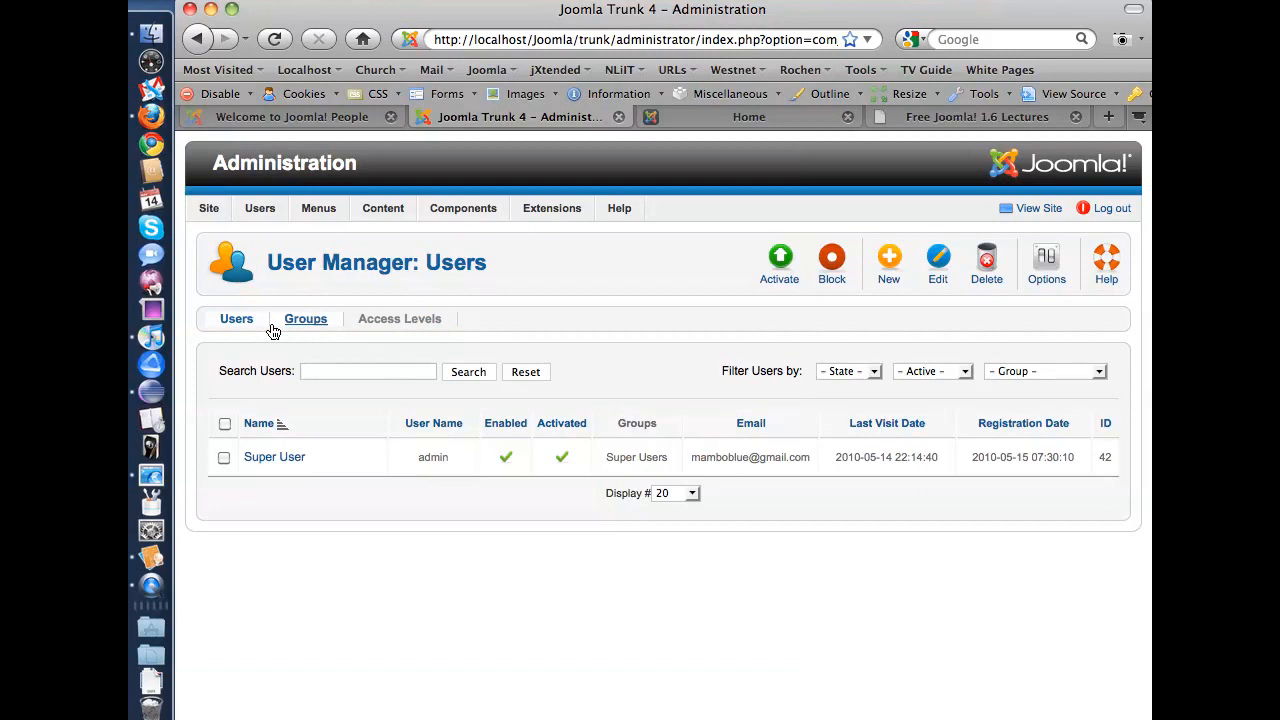
# Review the User Manager's list of user groups and its list of access levels.
pyautogui.moveTo(381, 214)
pyautogui.click(303, 326)
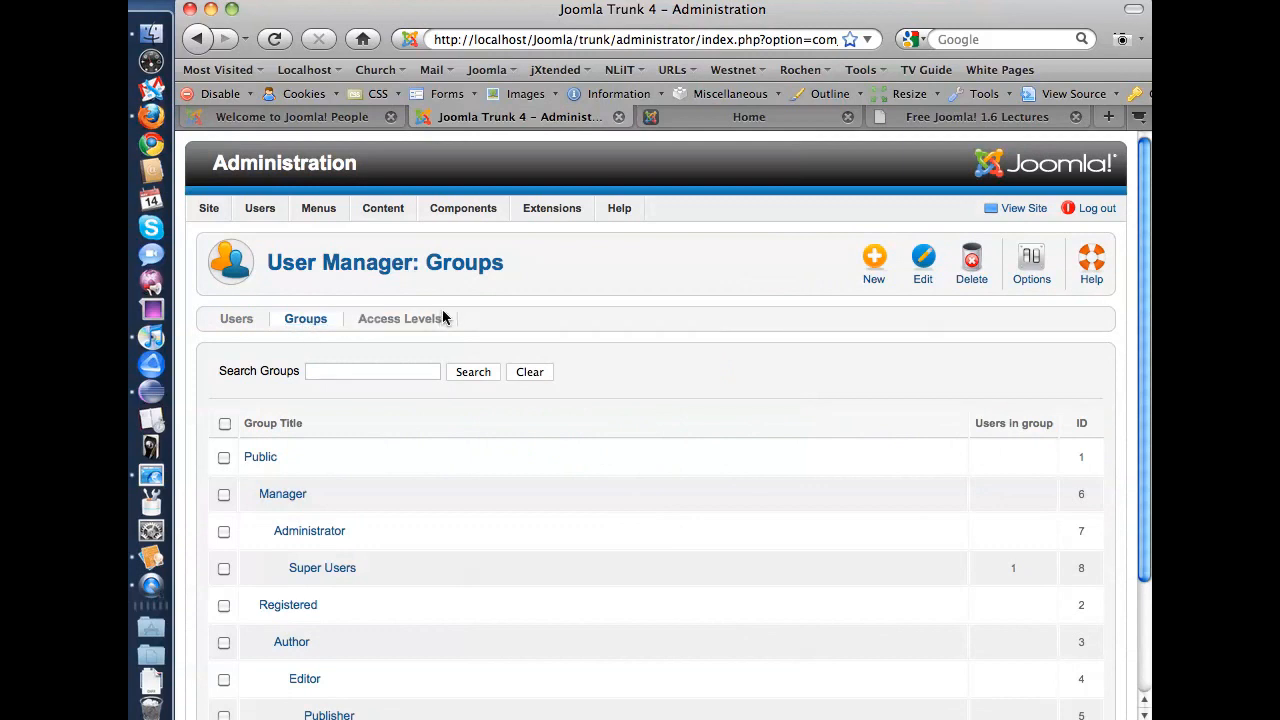
pyautogui.scroll(-3, 477, 310)
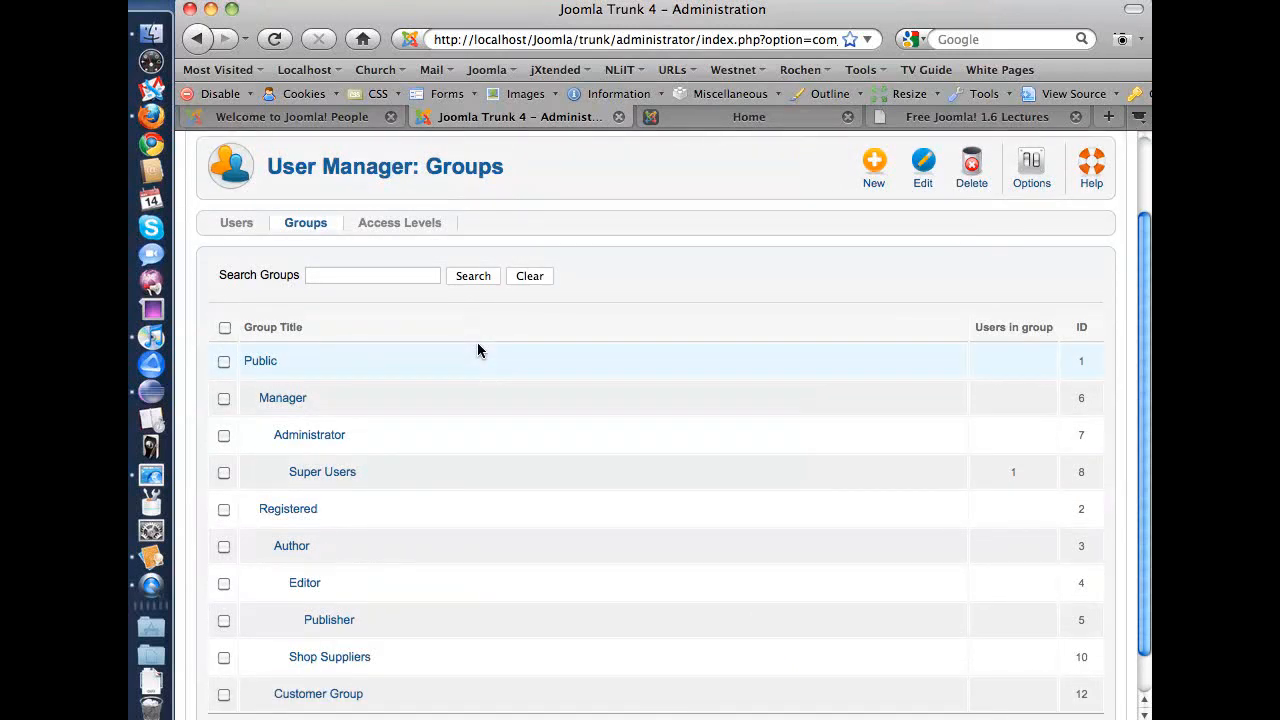
pyautogui.click(409, 224)
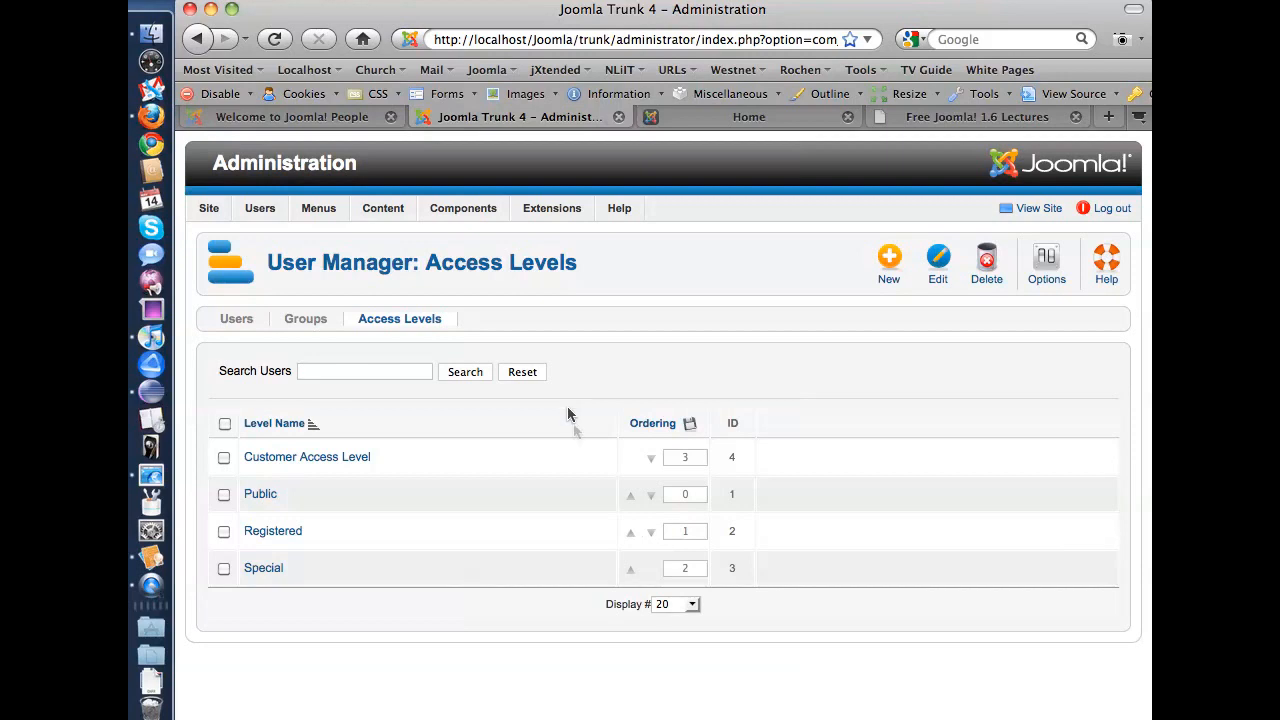
# View the Mass Mail Users page and its configuration options, cancelling both to return to the control panel.
pyautogui.moveTo(260, 208)
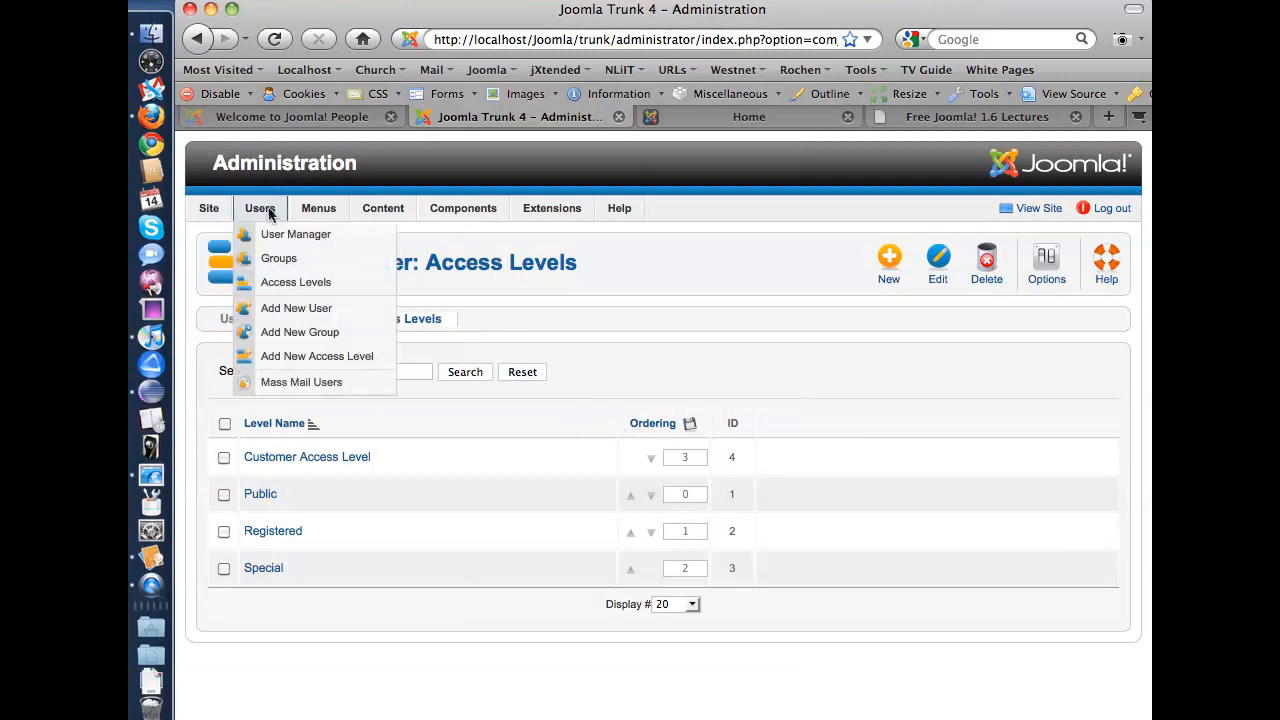
pyautogui.click(297, 383)
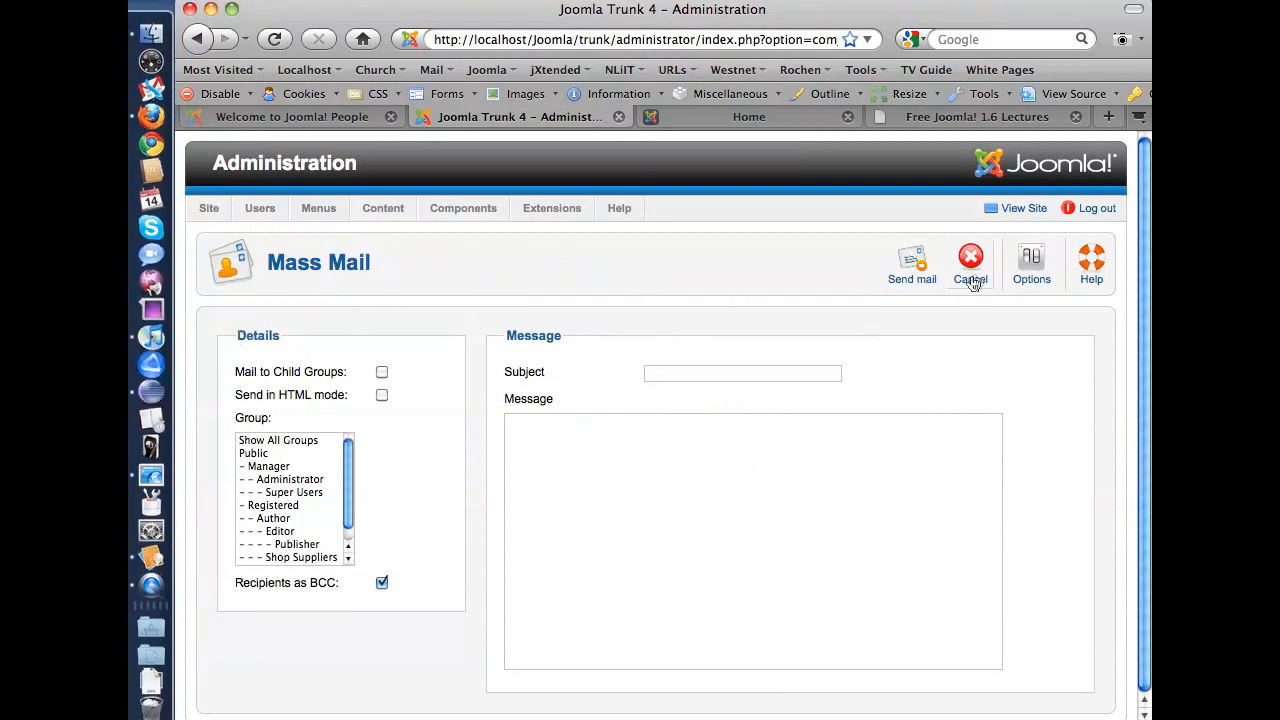
pyautogui.click(1032, 272)
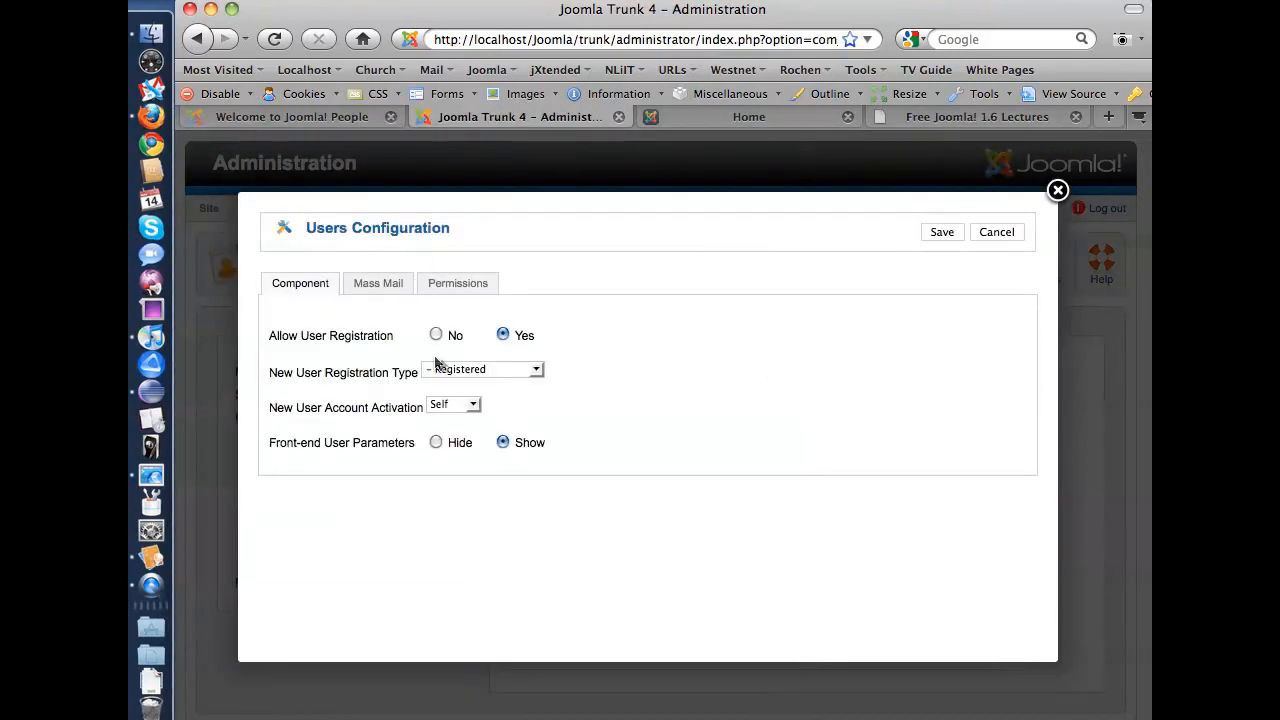
pyautogui.click(997, 234)
pyautogui.click(975, 270)
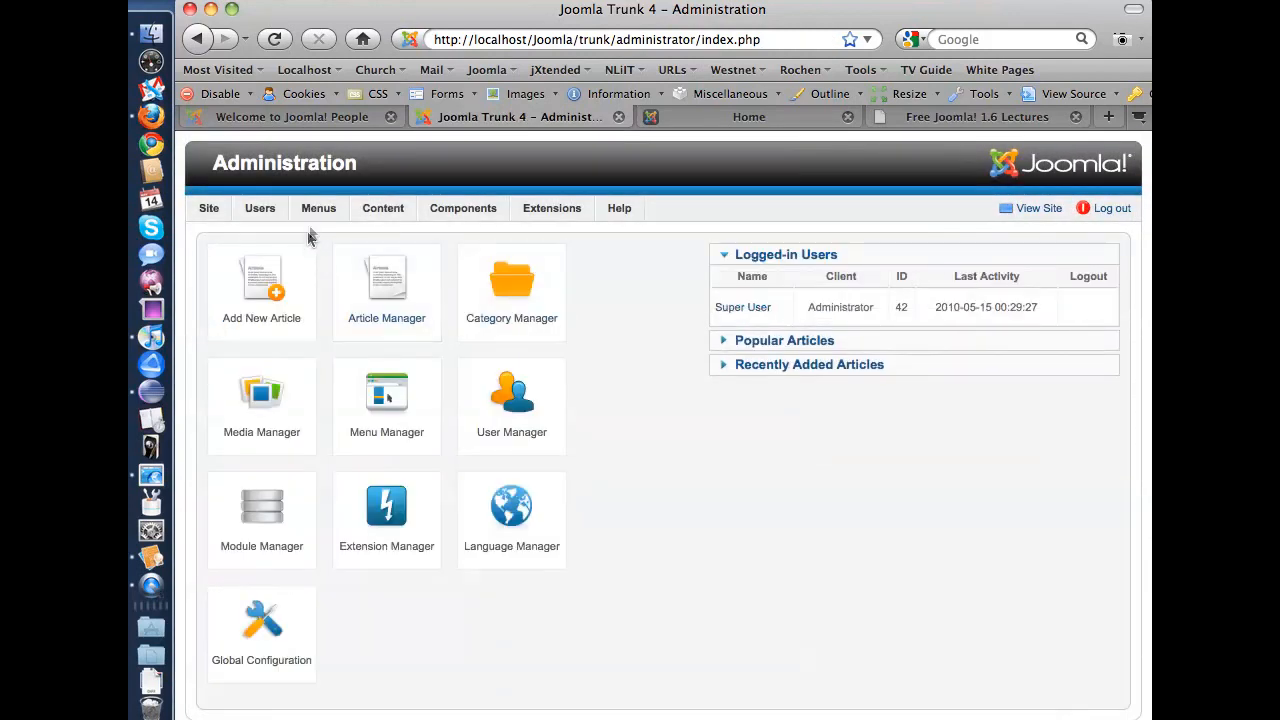
# Go to the Menu Manager and look through its menu items list for the Main Menu.
pyautogui.moveTo(318, 210)
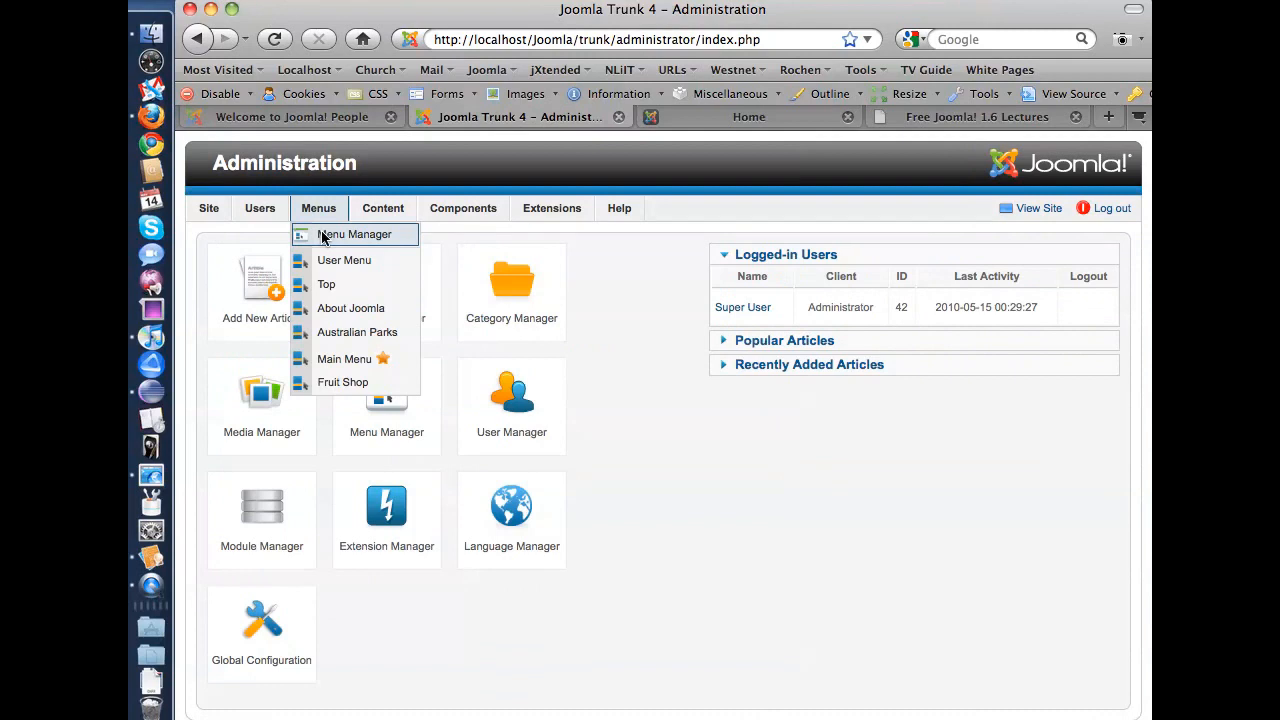
pyautogui.click(322, 236)
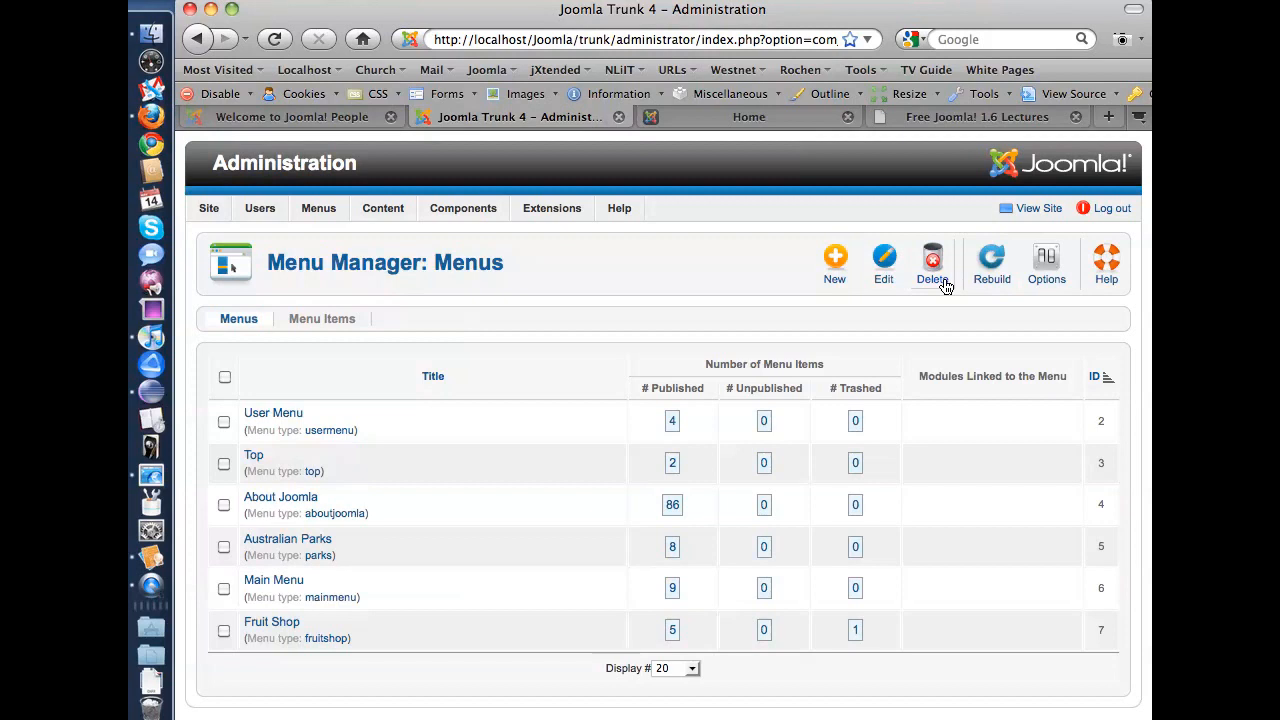
pyautogui.click(339, 320)
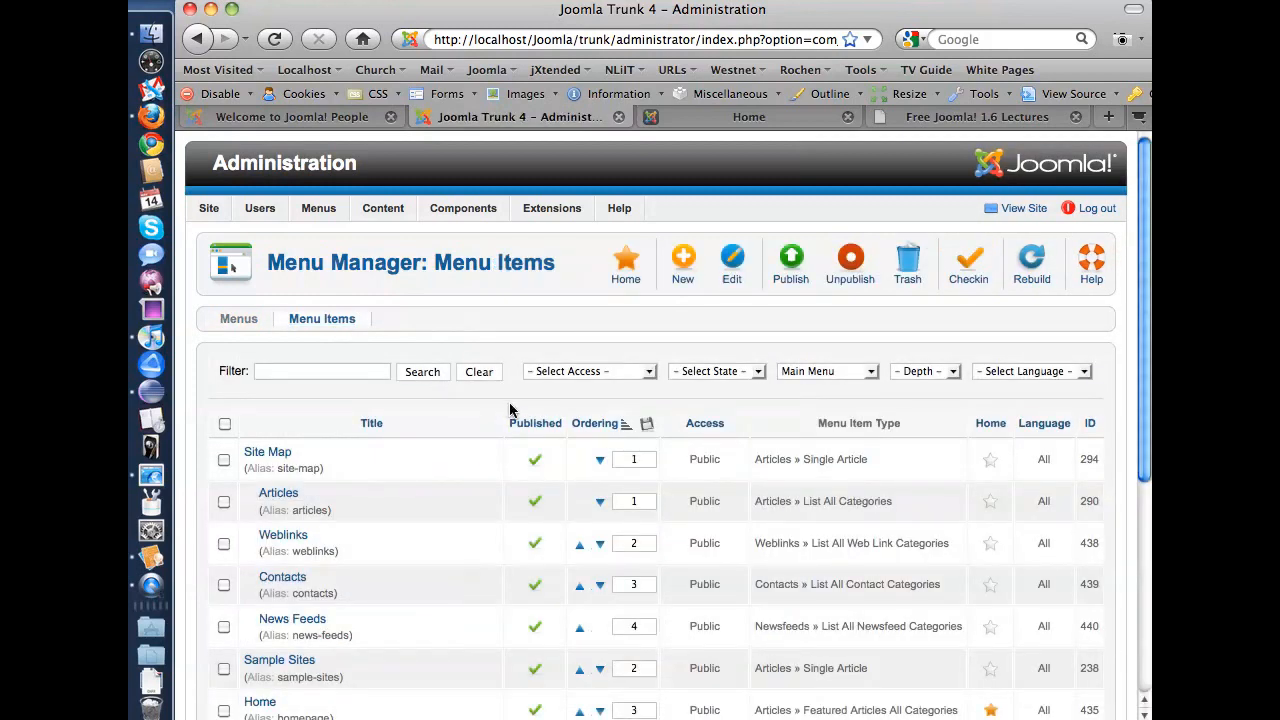
pyautogui.scroll(-2, 510, 410)
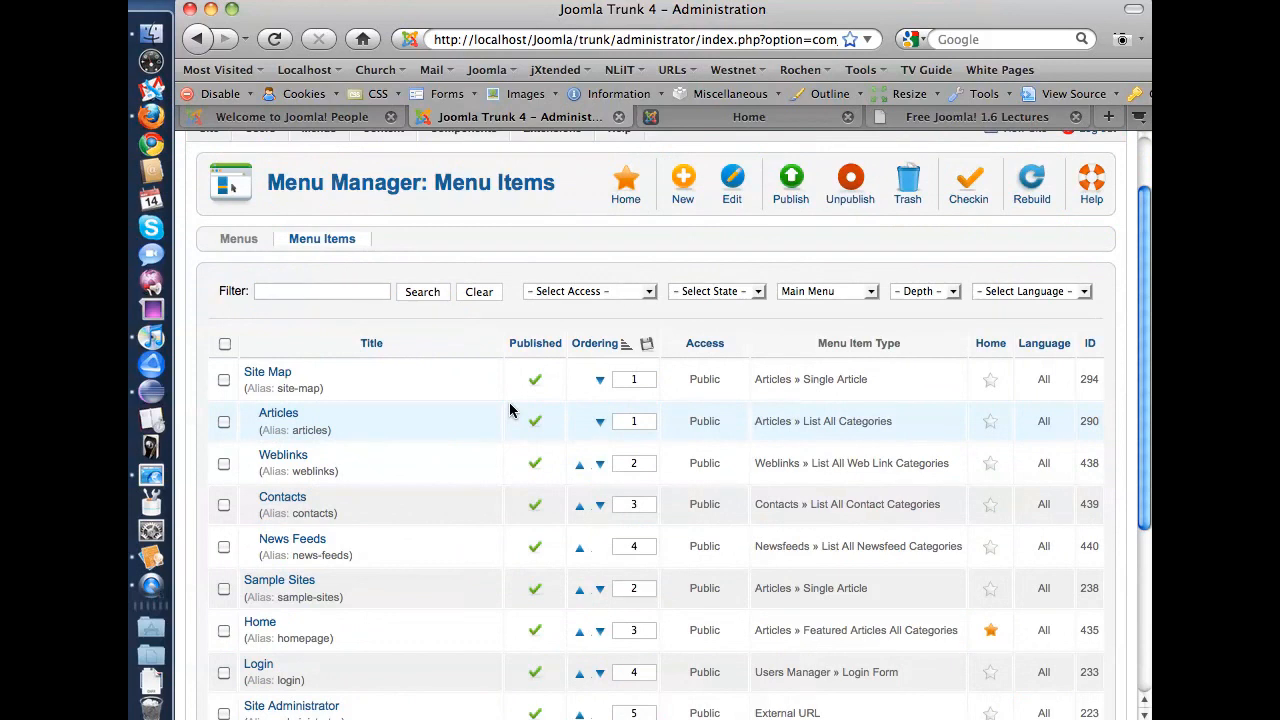
pyautogui.scroll(-1, 512, 416)
pyautogui.scroll(3, 512, 416)
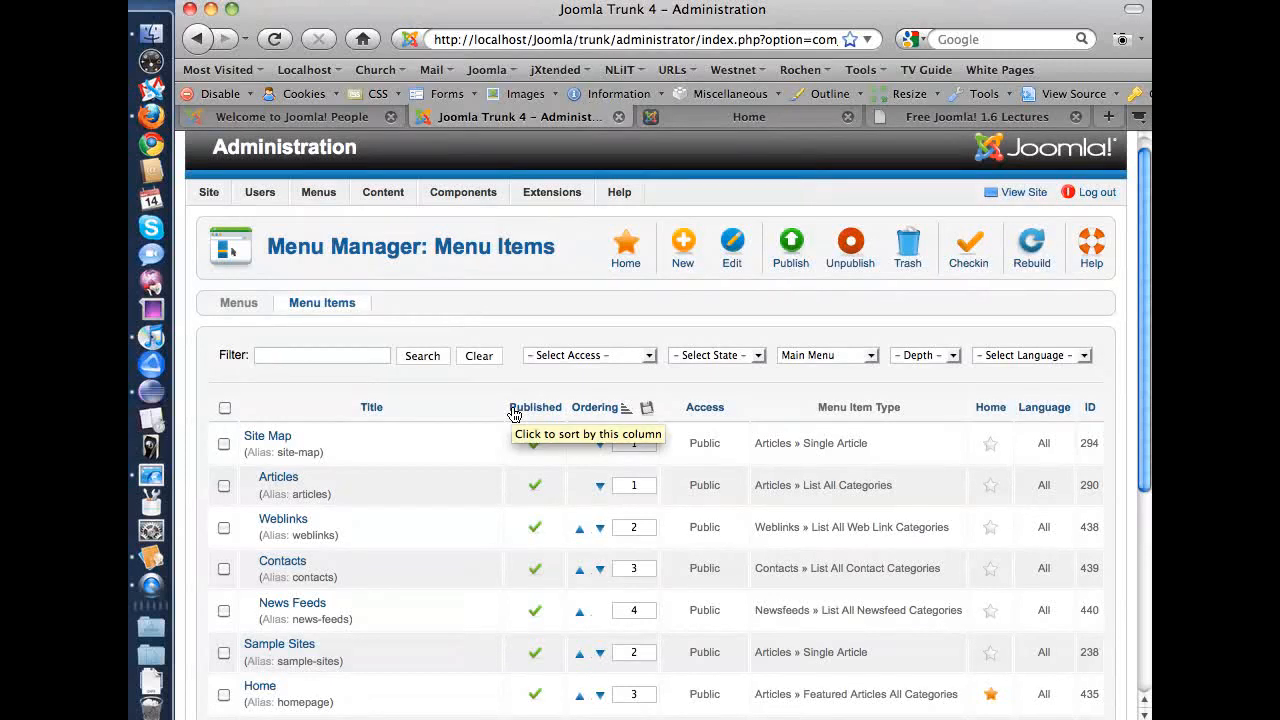
# Examine the access and state filter choices of the menu items list without applying any.
pyautogui.click(562, 358)
pyautogui.click(580, 362)
pyautogui.click(690, 358)
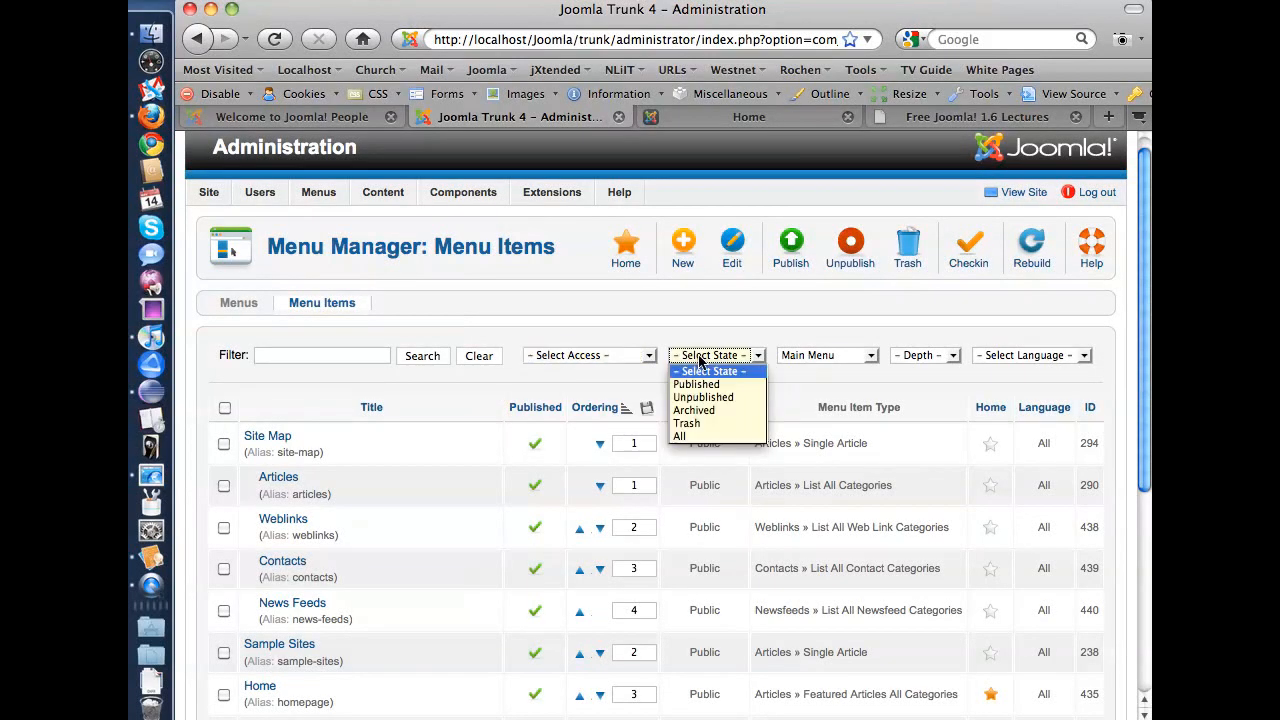
pyautogui.click(700, 358)
# Filter the menu items by the Fruit Shop, Australian Parks and Top menus in turn.
pyautogui.click(848, 360)
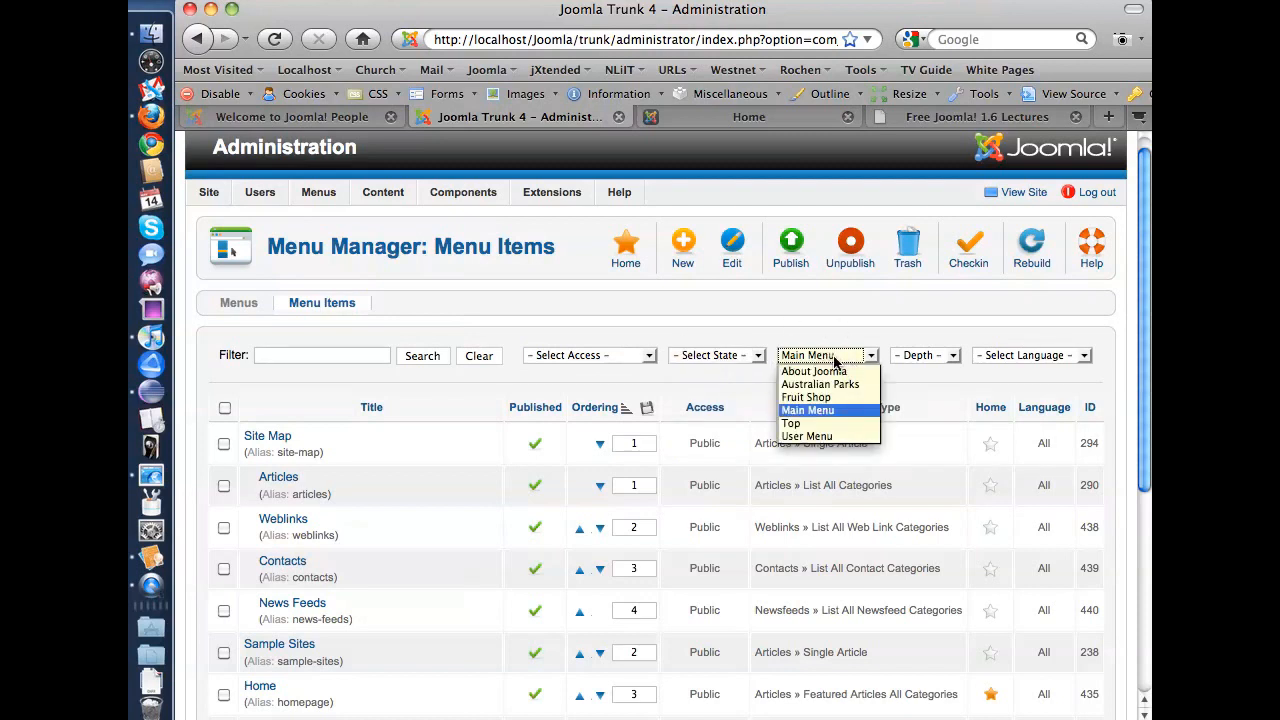
pyautogui.click(820, 397)
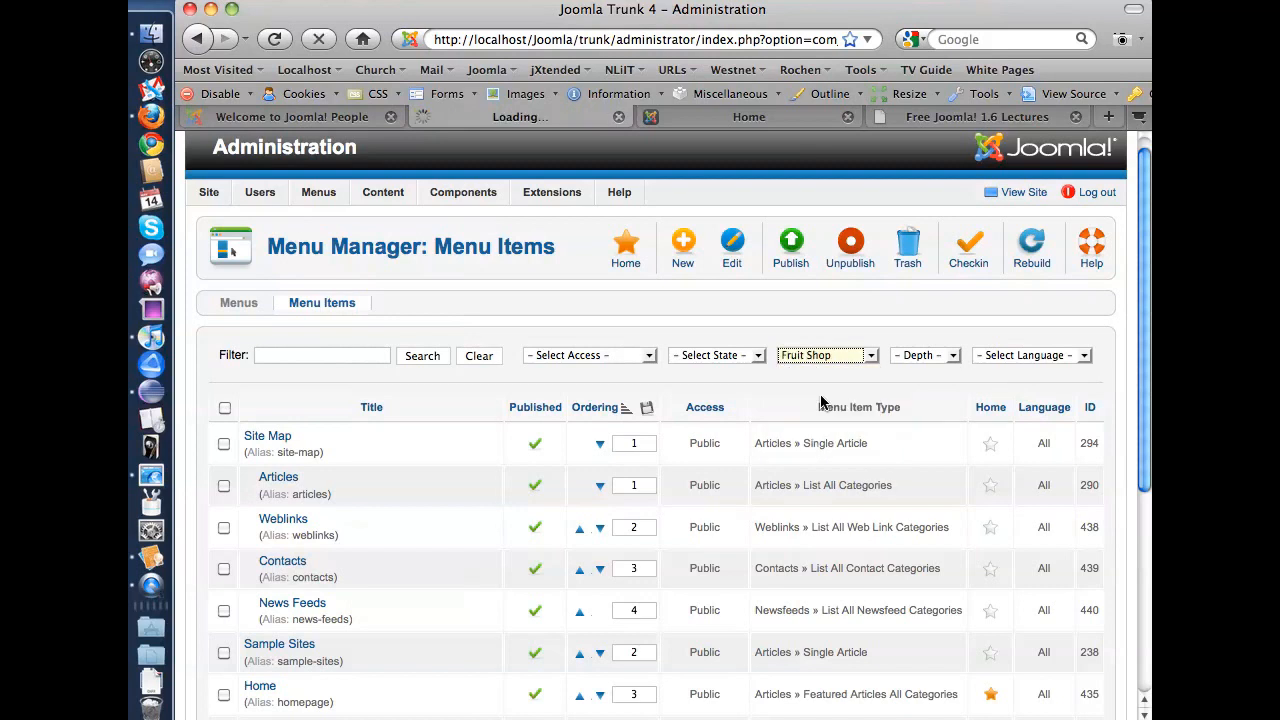
pyautogui.click(816, 383)
pyautogui.click(812, 404)
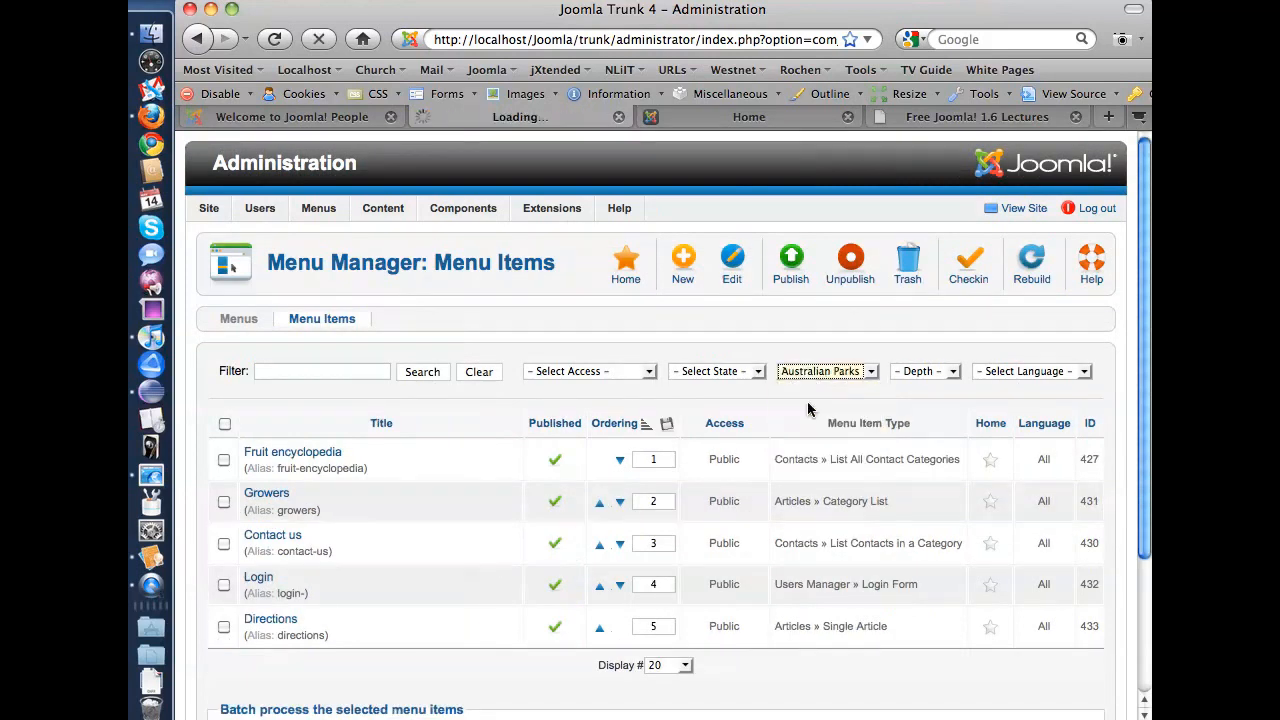
pyautogui.moveTo(320, 208)
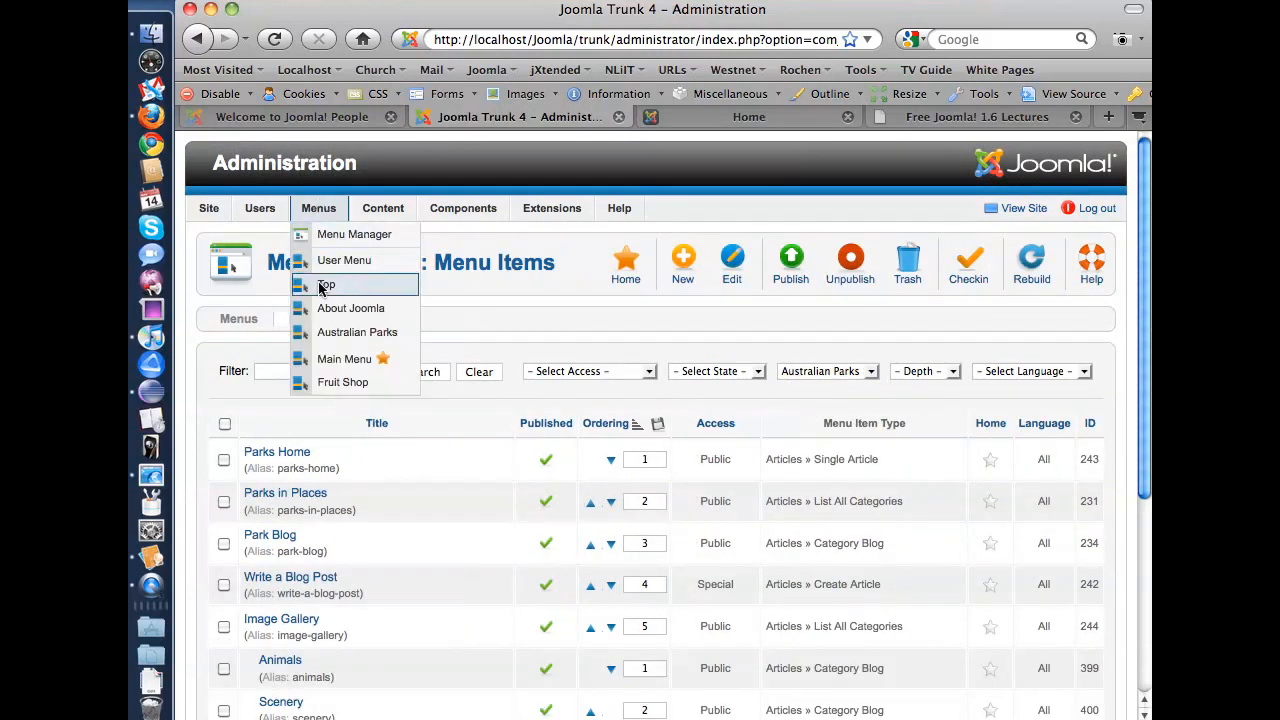
pyautogui.click(834, 374)
pyautogui.click(822, 439)
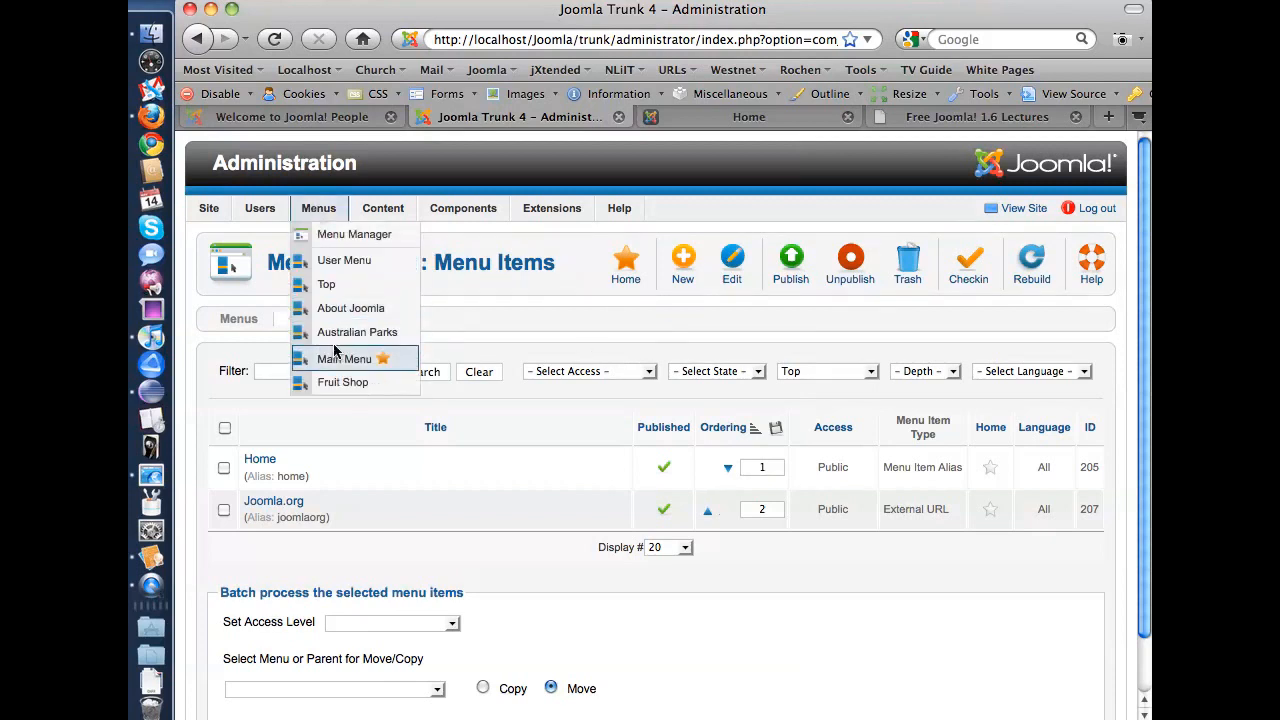
# Examine the menu and depth filter choices of the menu items list, keeping the current selections.
pyautogui.click(815, 372)
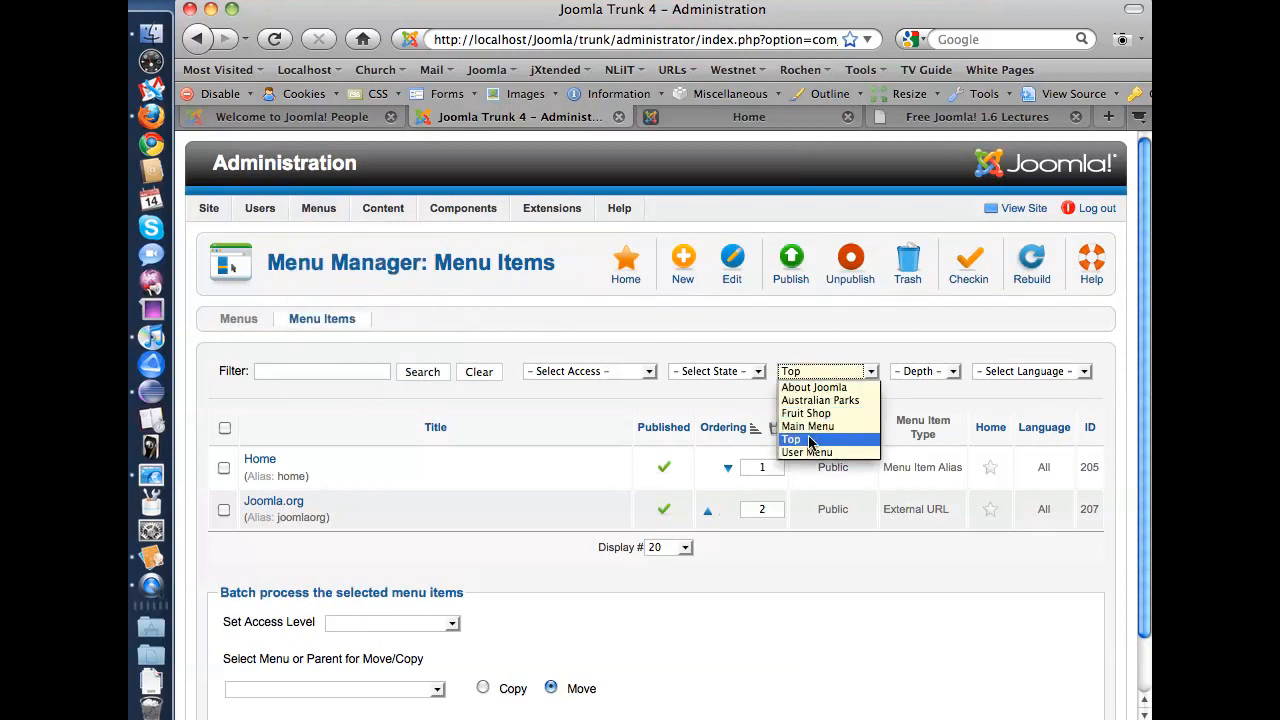
pyautogui.click(850, 373)
pyautogui.click(926, 372)
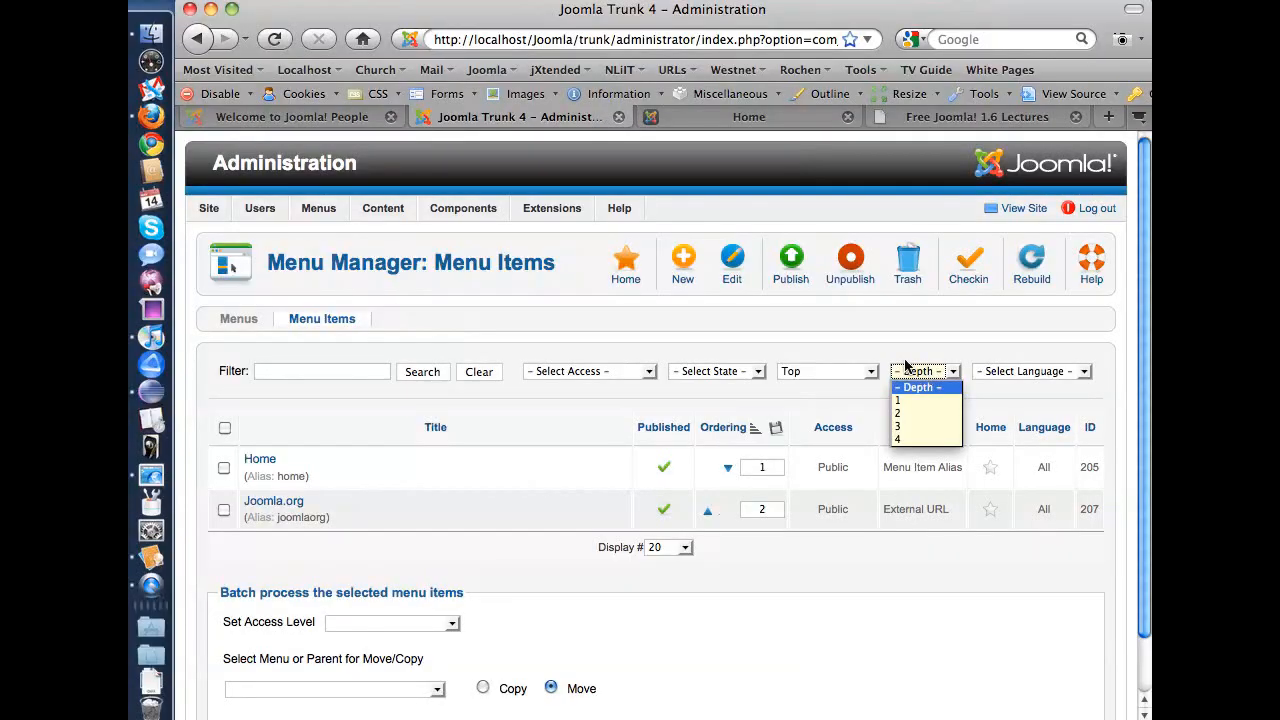
pyautogui.click(918, 371)
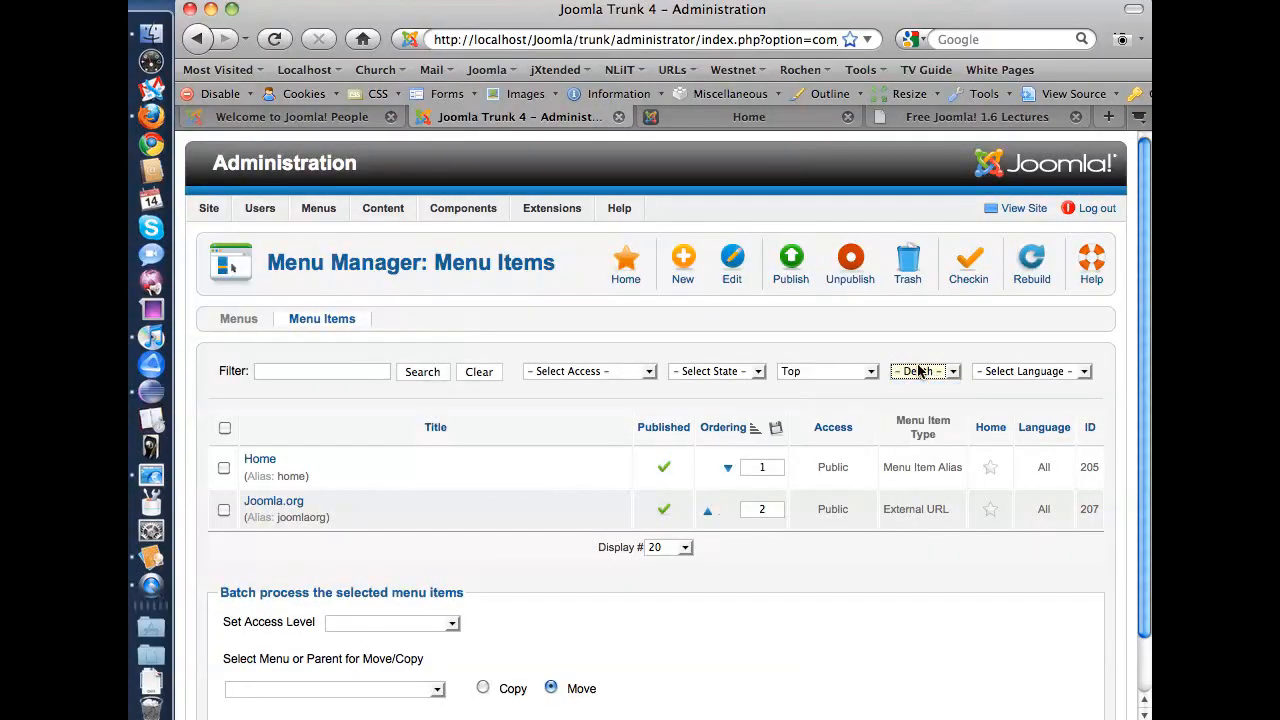
# Filter the menu items by English (UK), English (US) and xx (Test) in turn, and clear the language filter.
pyautogui.click(1038, 376)
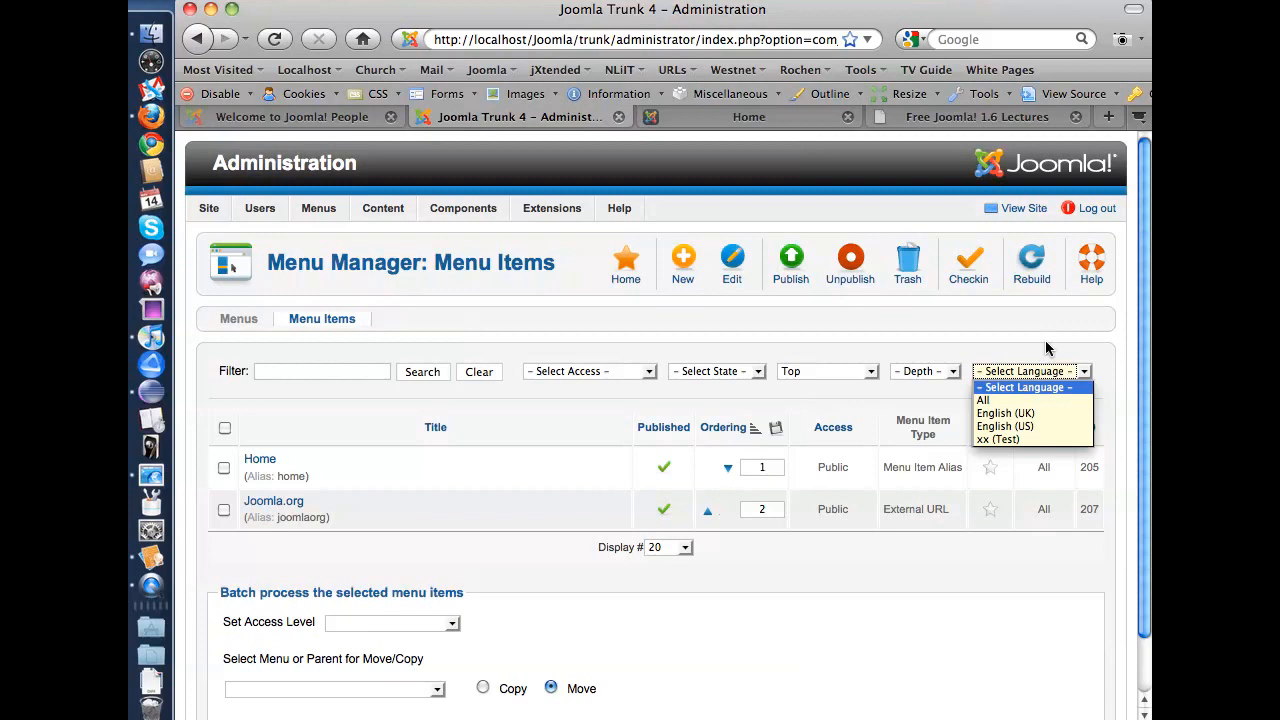
pyautogui.click(995, 414)
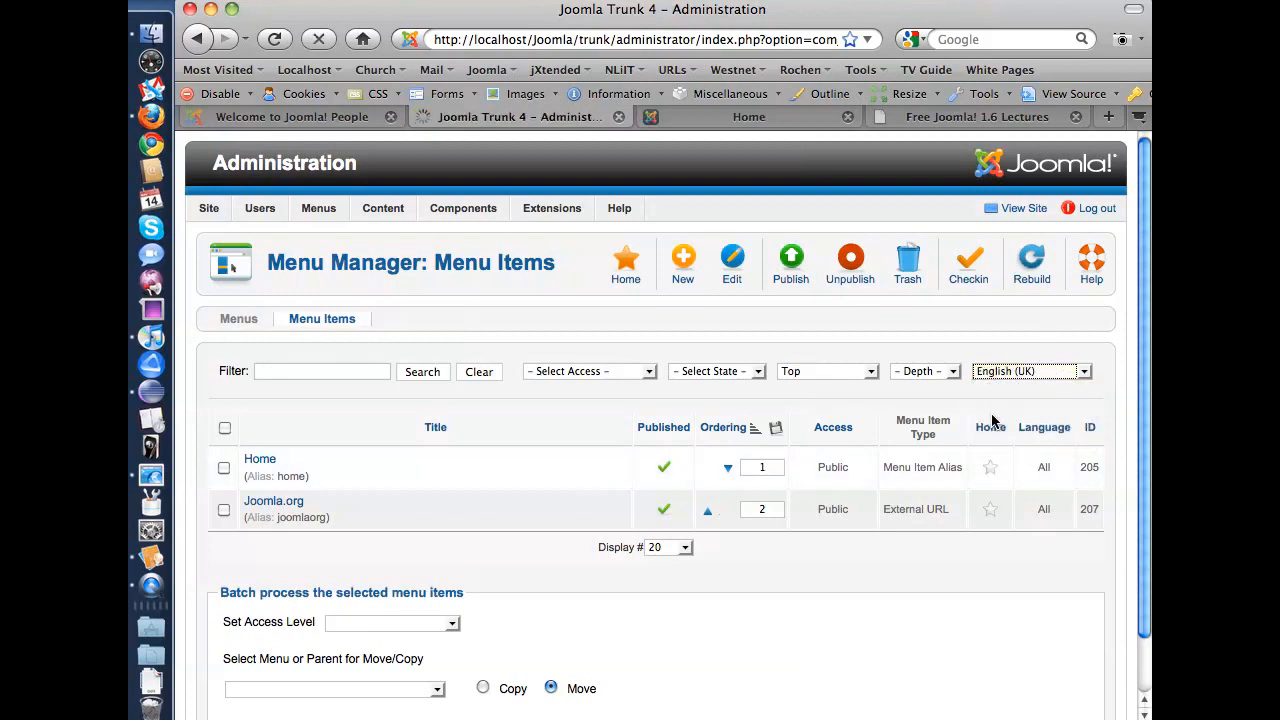
pyautogui.click(1050, 378)
pyautogui.click(1052, 427)
pyautogui.click(1030, 376)
pyautogui.click(1031, 439)
pyautogui.click(1015, 372)
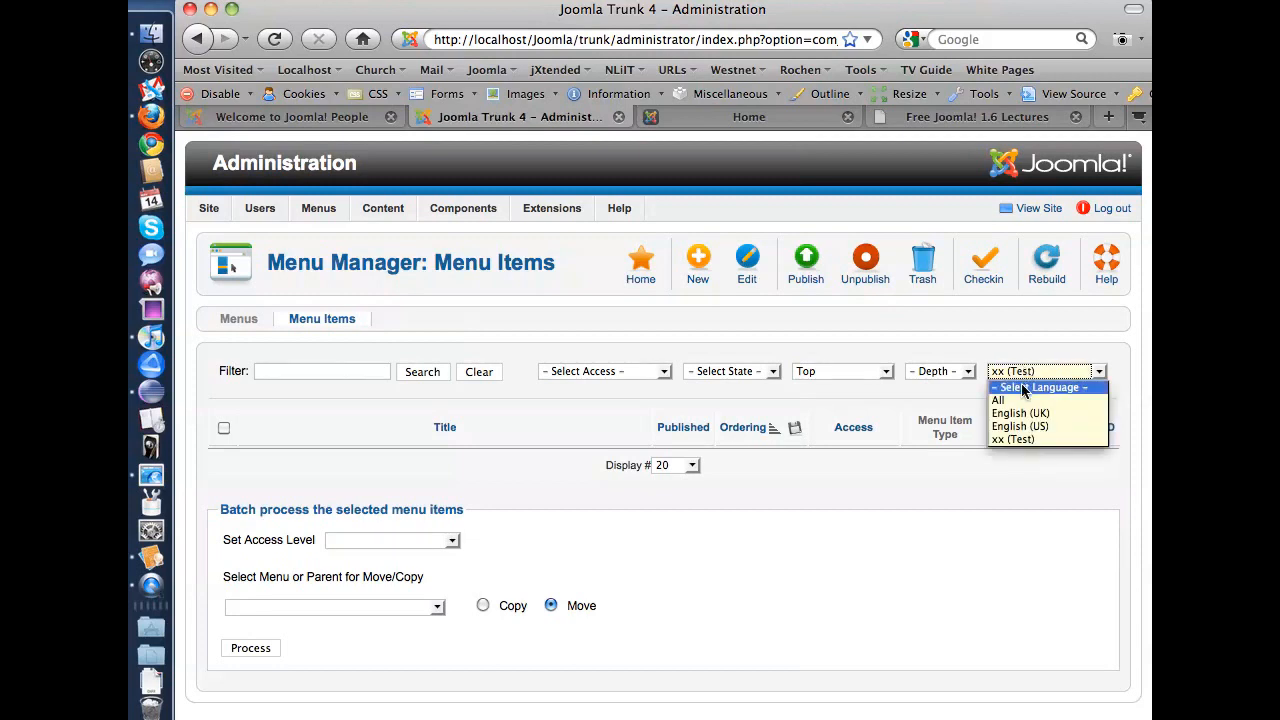
pyautogui.click(1020, 389)
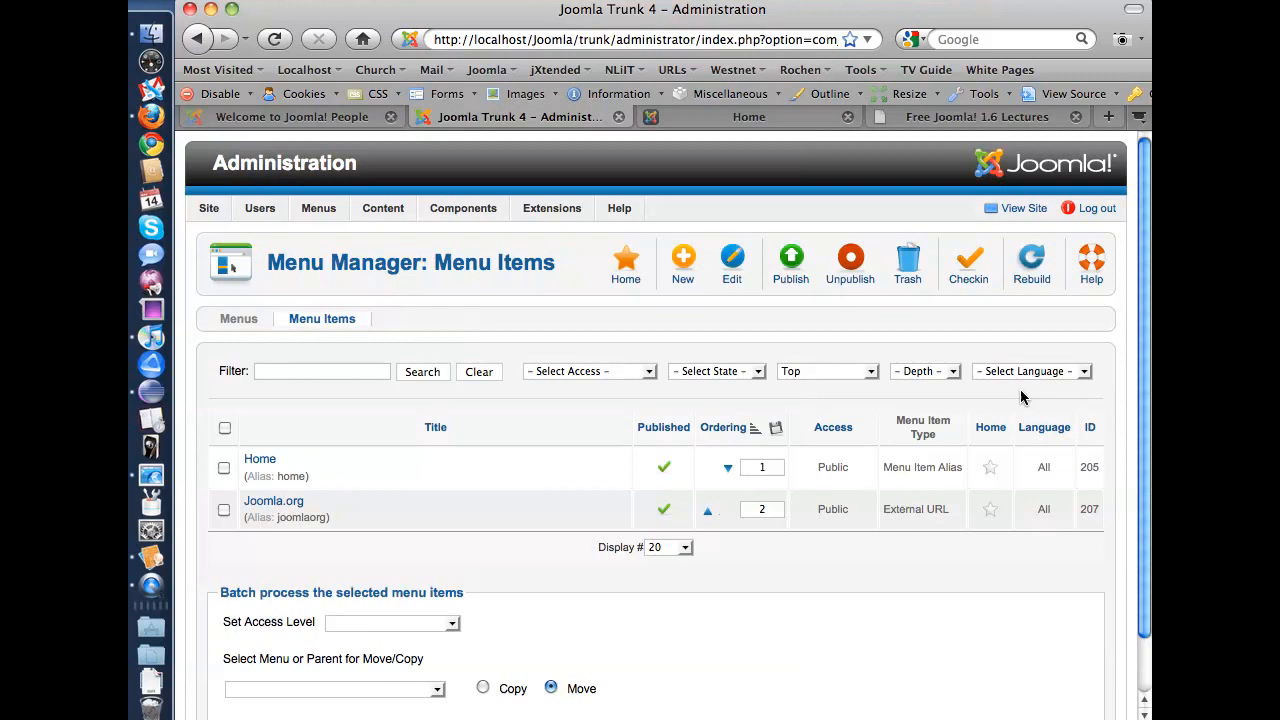
# Switch to the Main Menu's items and look through the list.
pyautogui.moveTo(335, 208)
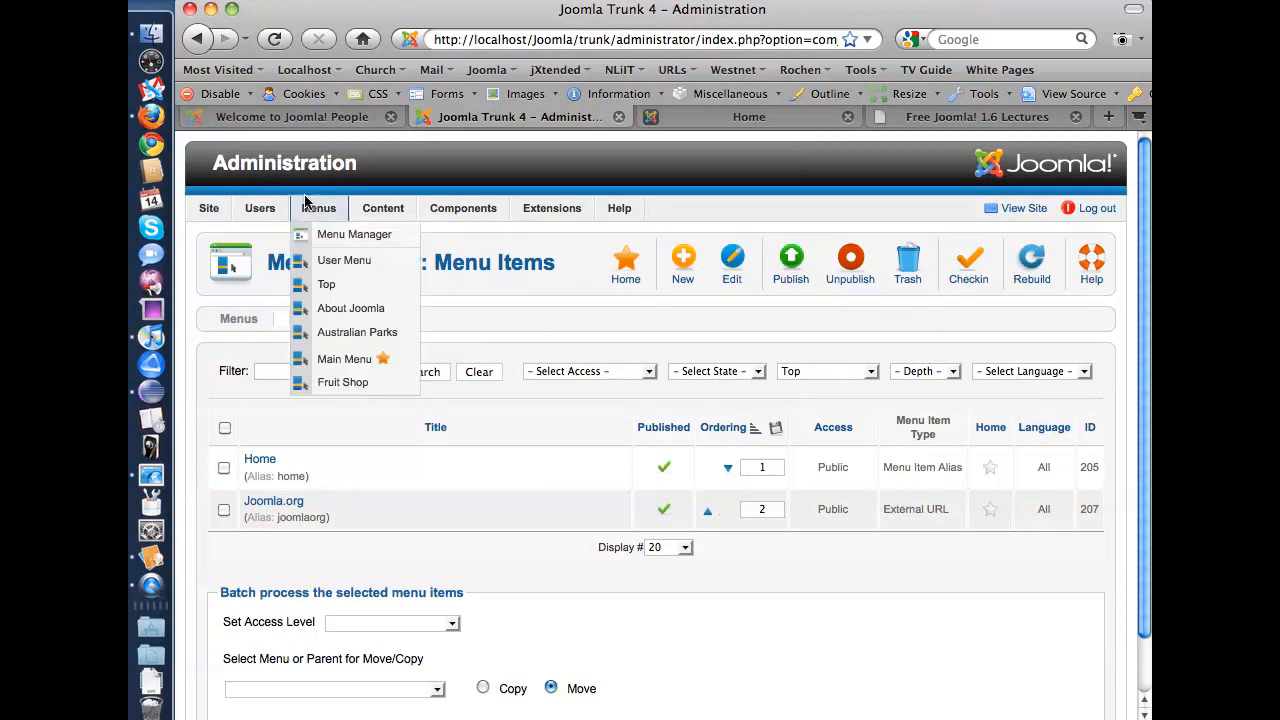
pyautogui.click(348, 359)
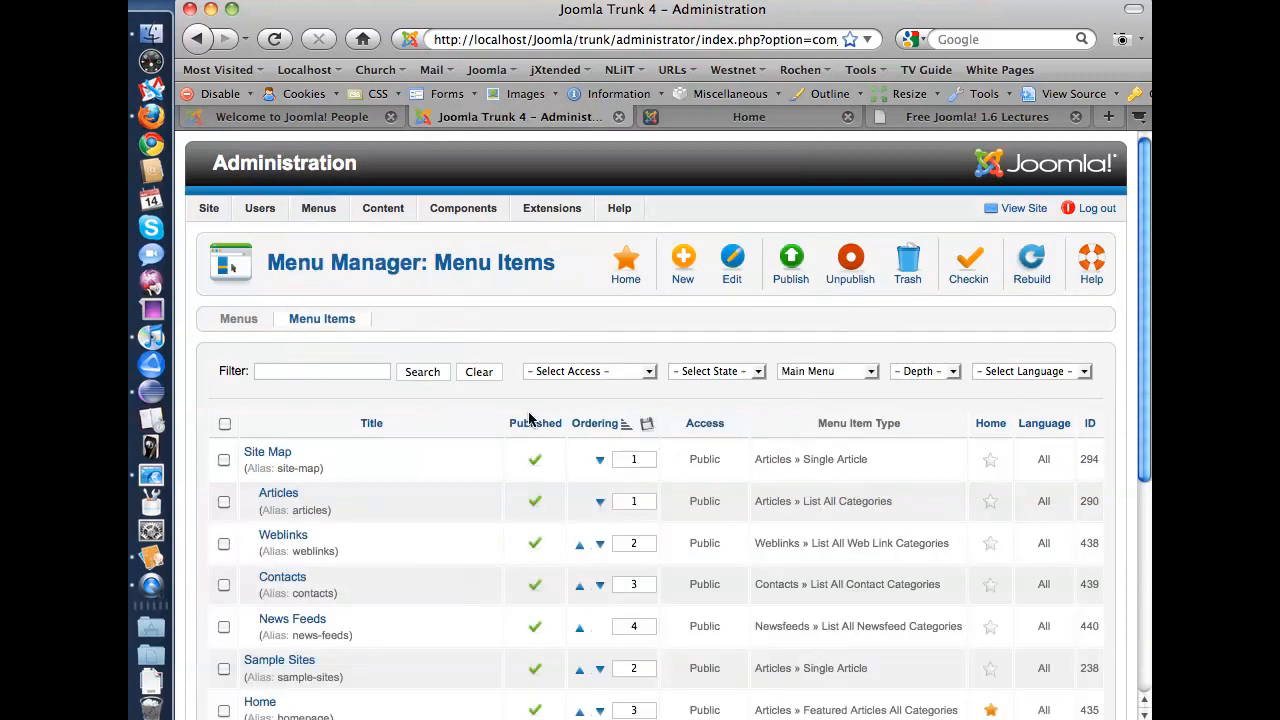
pyautogui.scroll(-2, 640, 416)
pyautogui.scroll(1, 656, 415)
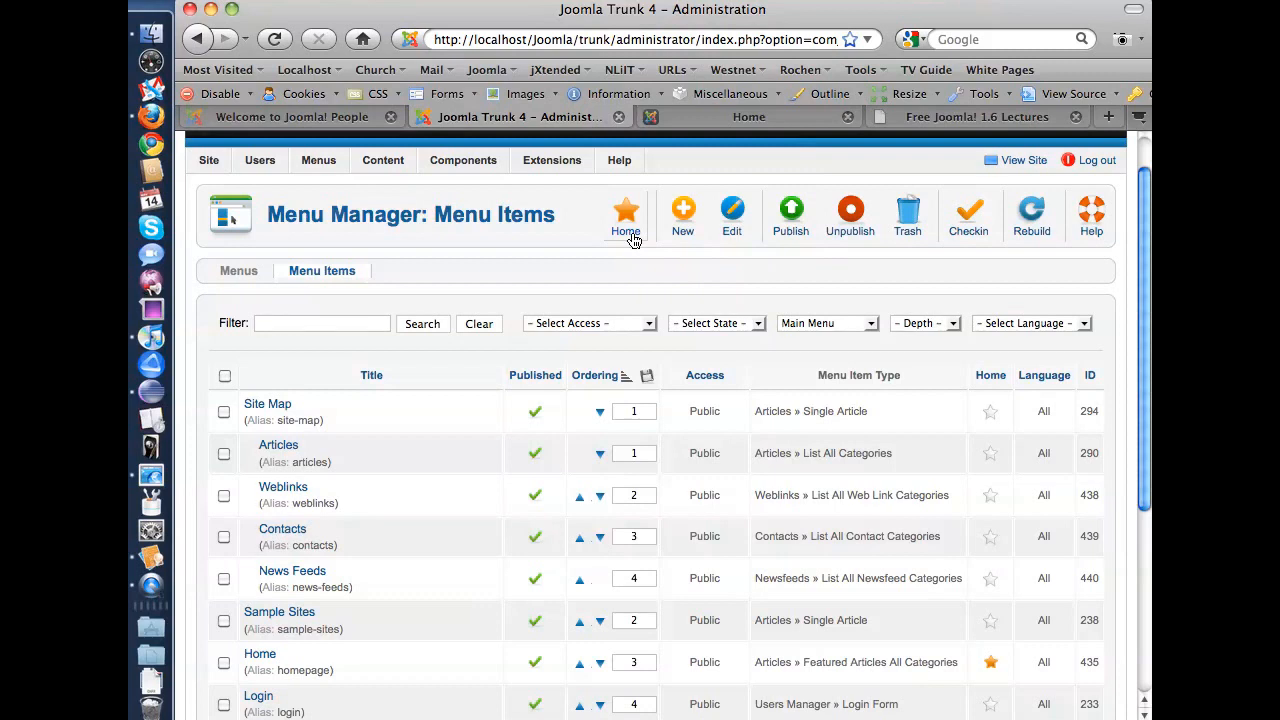
# Make the Sample Sites and Site Map menu items the home page in turn, and restore Home as the default page.
pyautogui.scroll(-3, 855, 553)
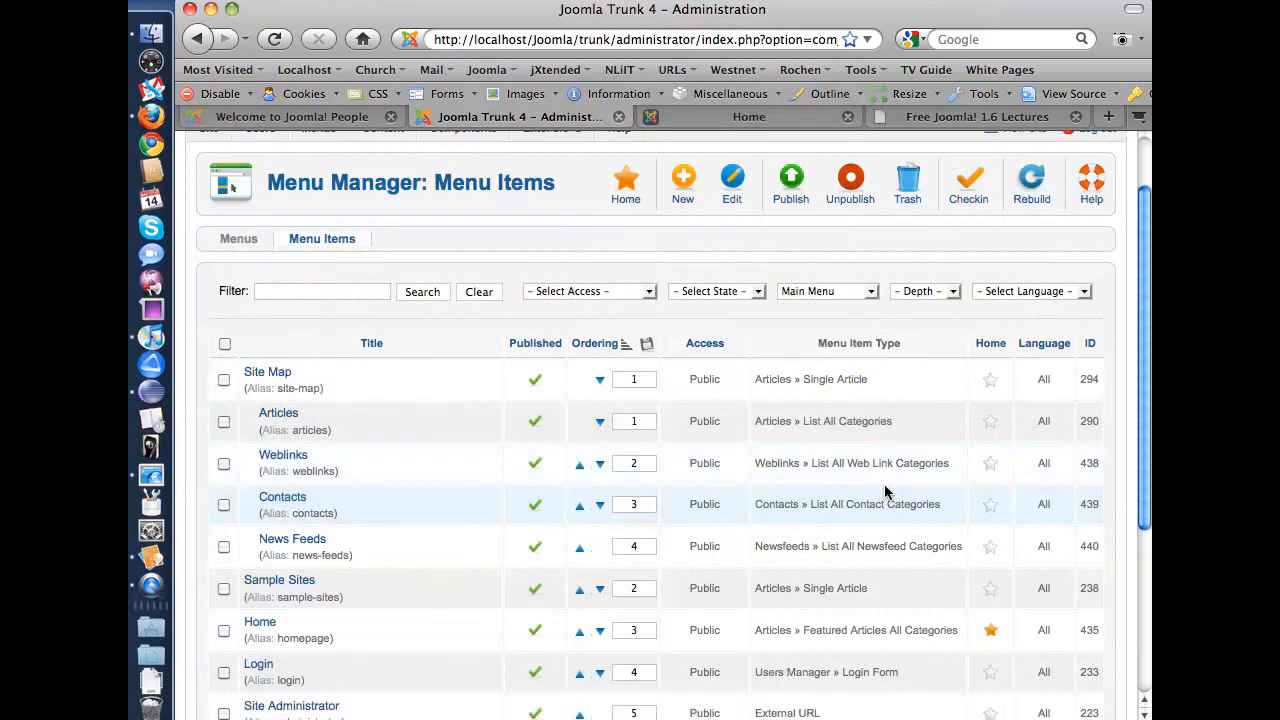
pyautogui.click(989, 525)
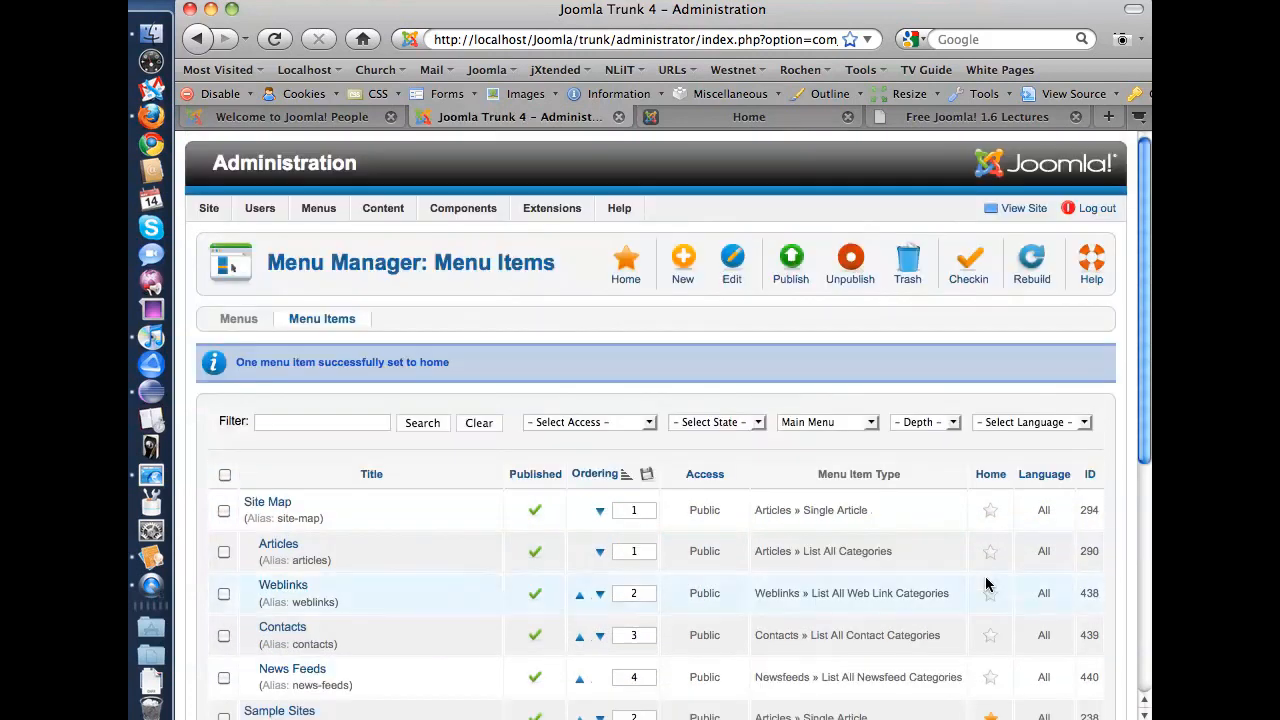
pyautogui.scroll(-5, 985, 585)
pyautogui.click(988, 643)
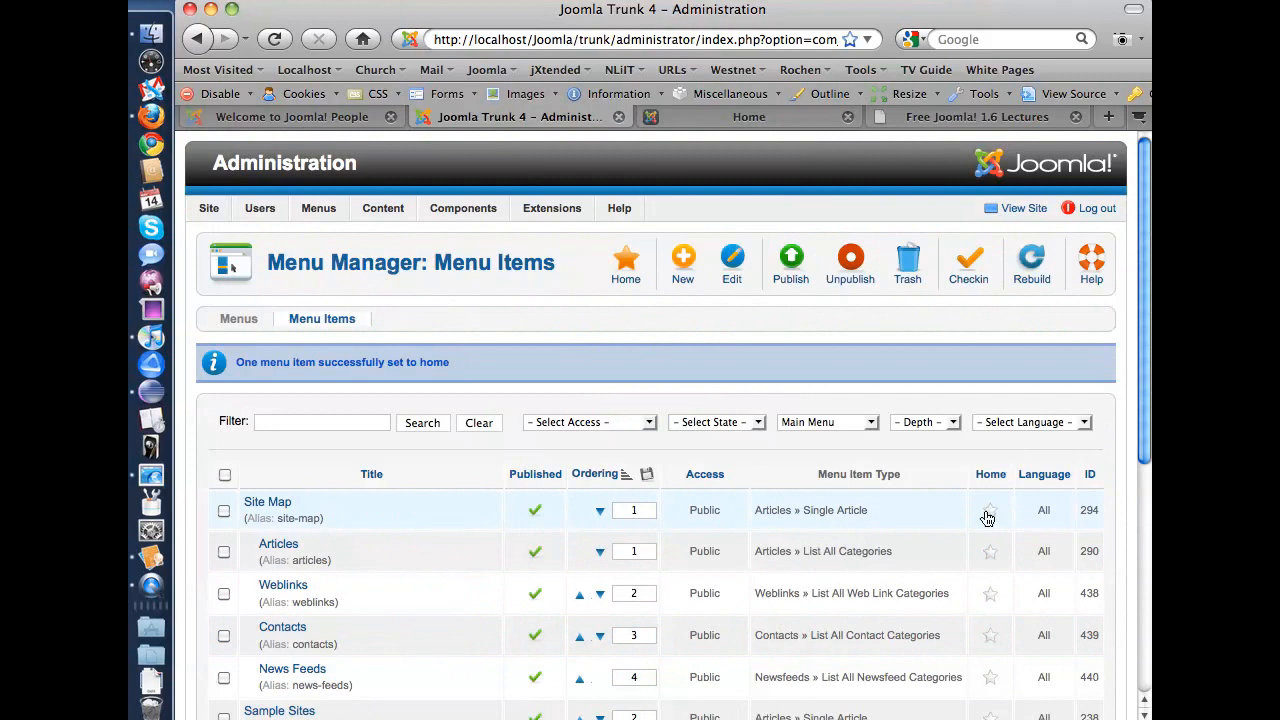
pyautogui.click(988, 512)
pyautogui.scroll(-5, 990, 594)
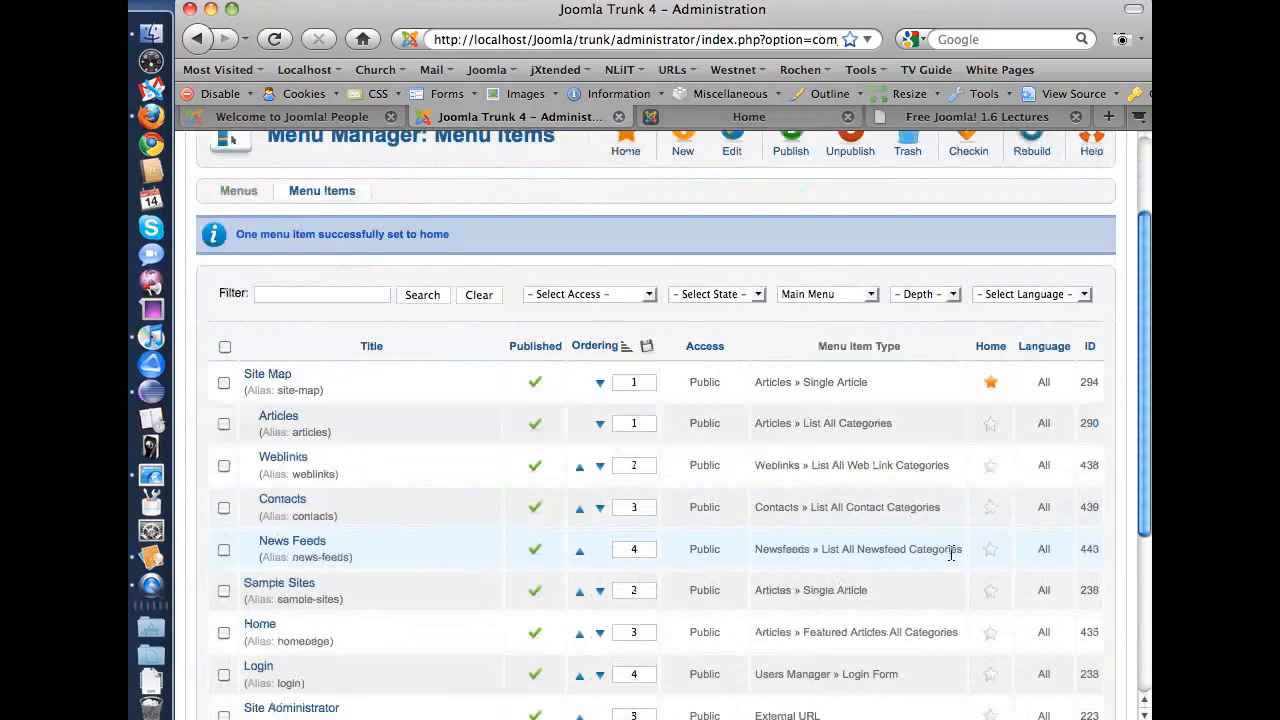
pyautogui.click(990, 586)
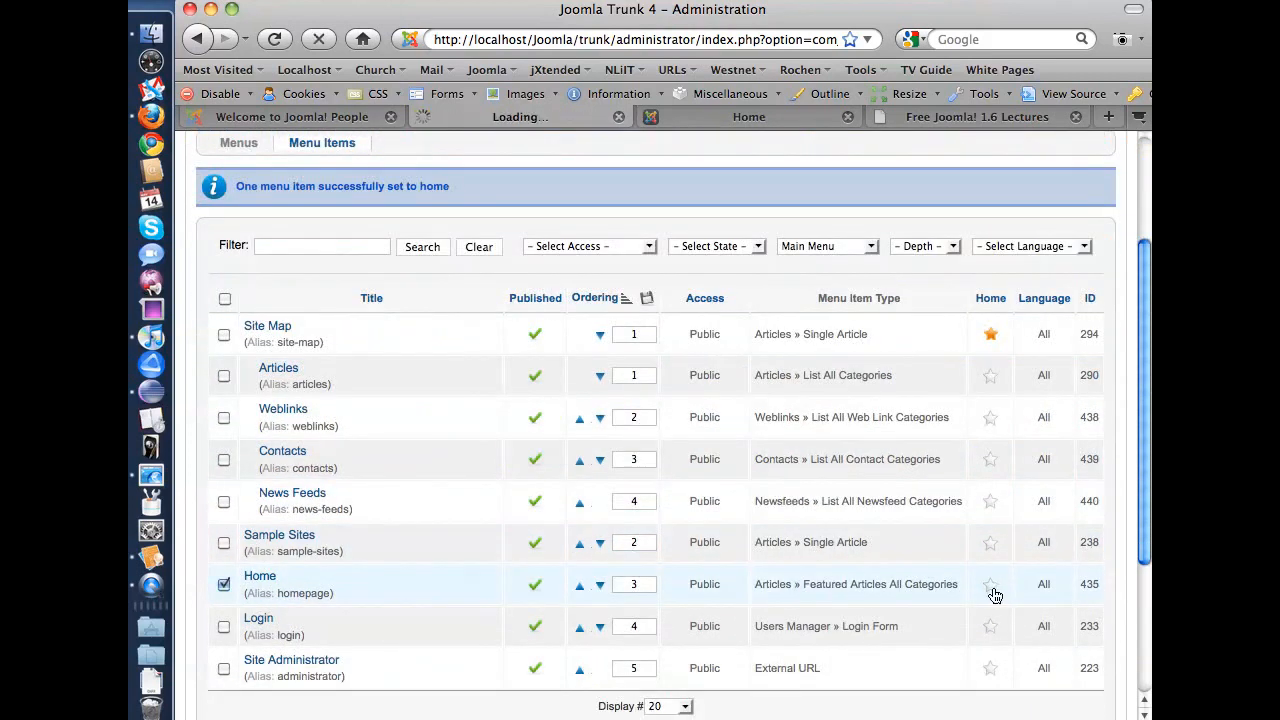
# Limit the Main Menu's item list to 5 items per page.
pyautogui.scroll(-3, 1003, 591)
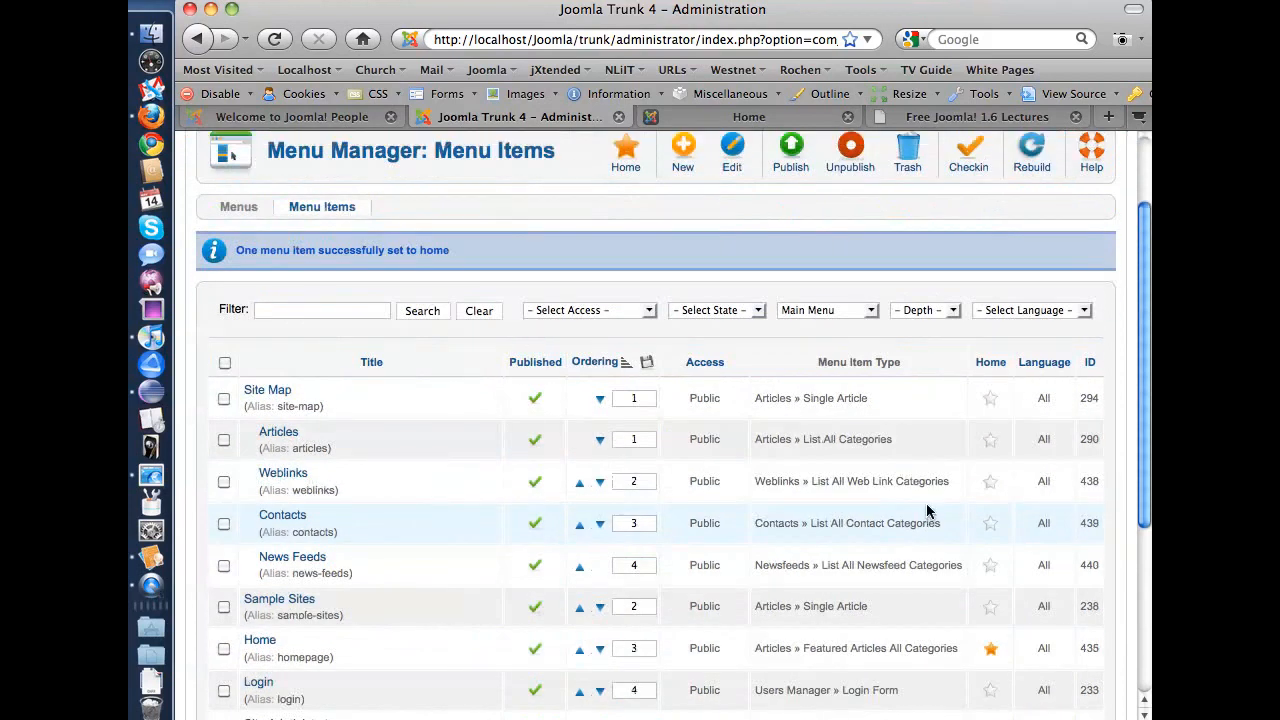
pyautogui.scroll(-5, 900, 520)
pyautogui.click(680, 499)
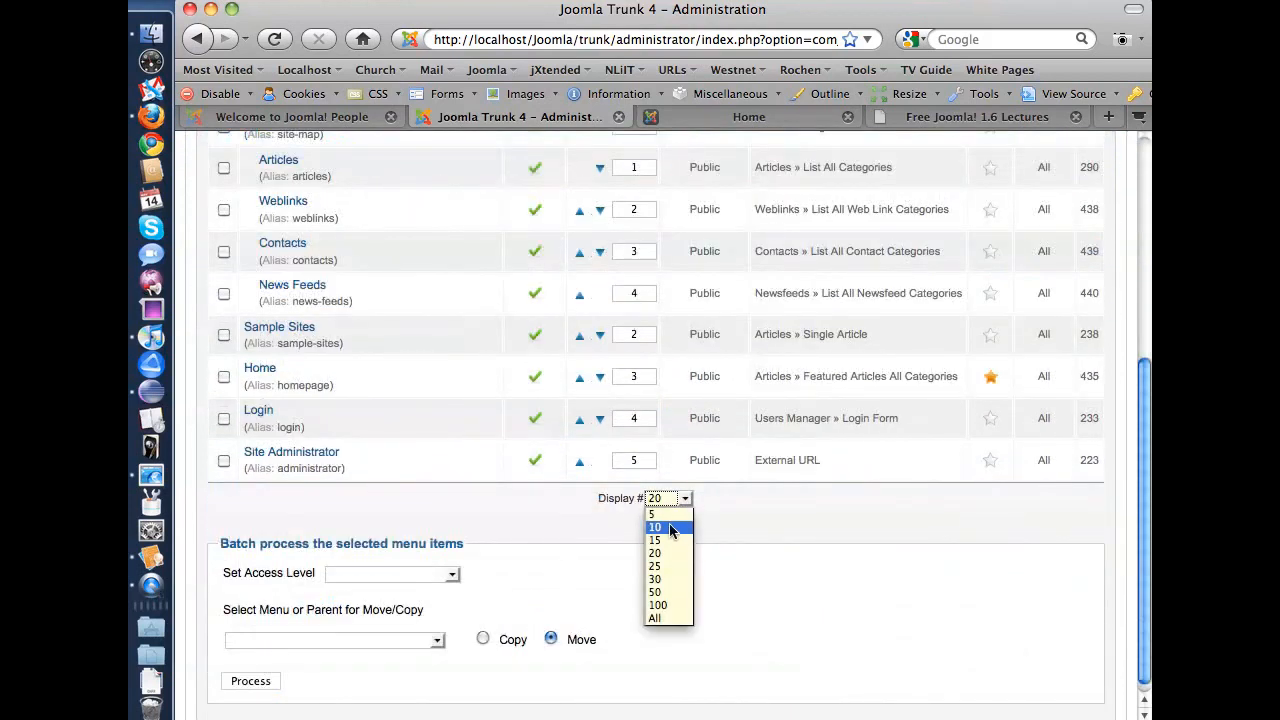
pyautogui.click(668, 514)
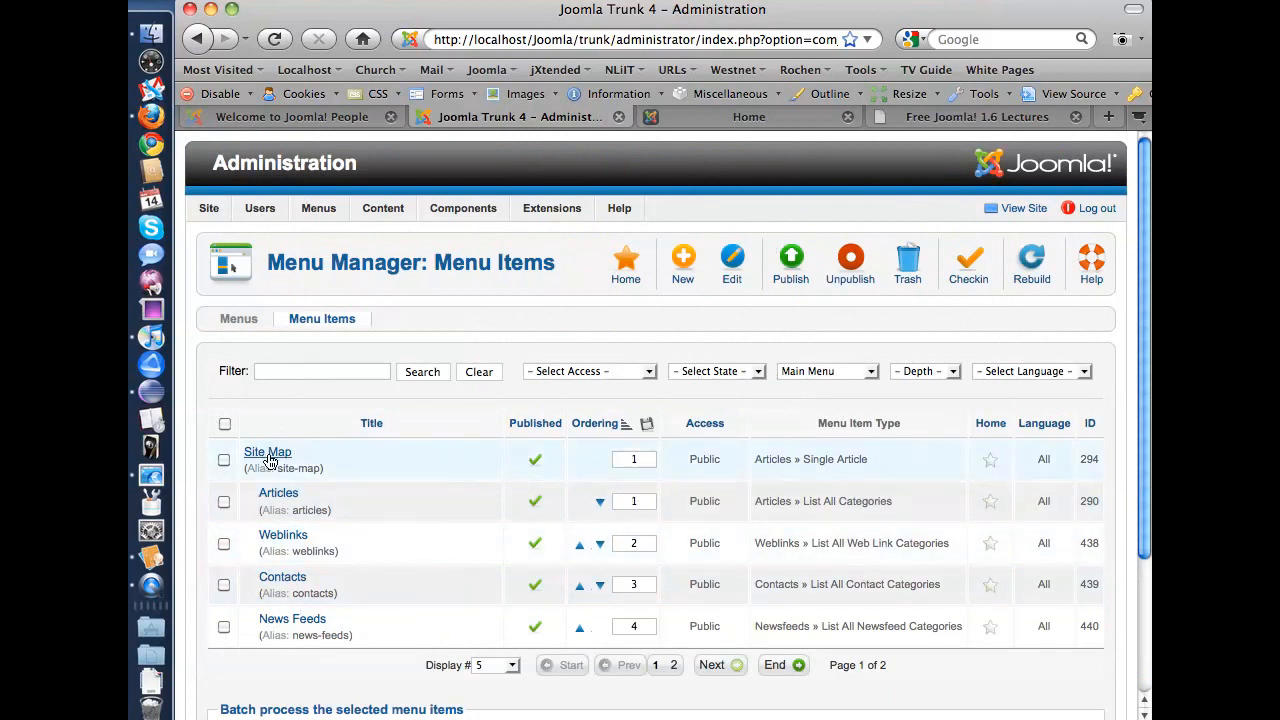
# Start a new menu item in the Main Menu and set its type to Single Article.
pyautogui.click(686, 265)
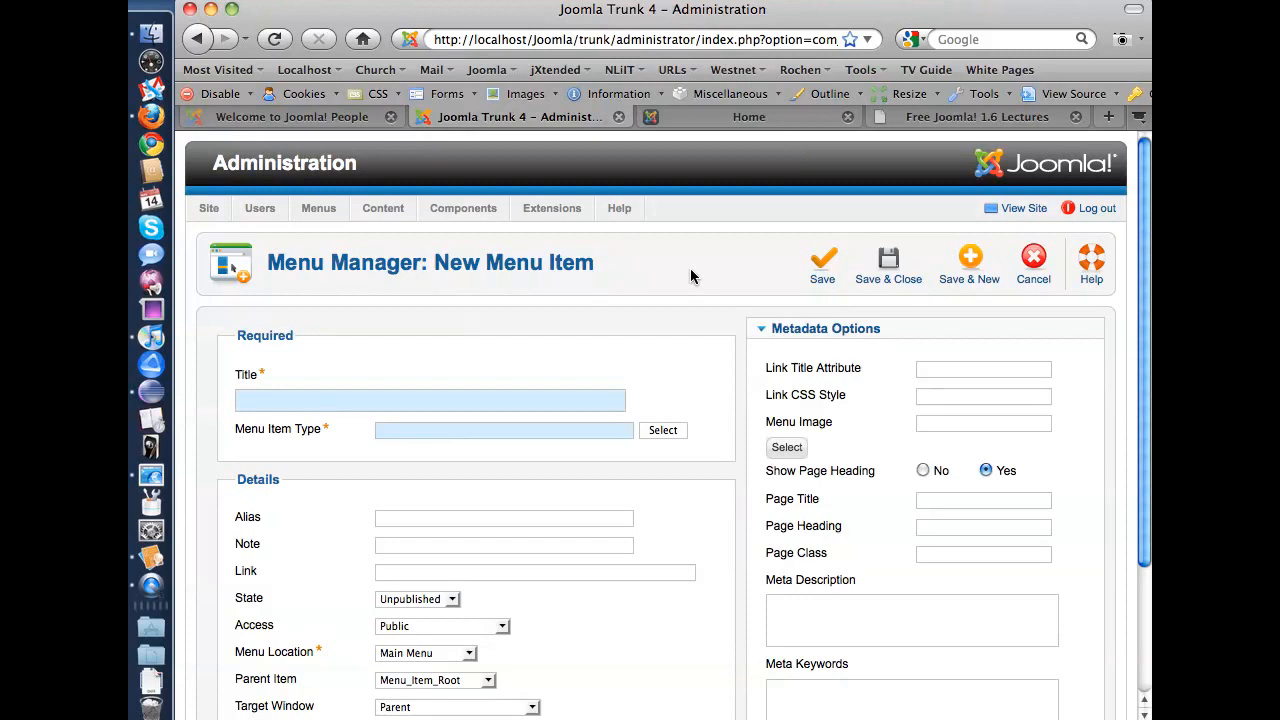
pyautogui.click(663, 431)
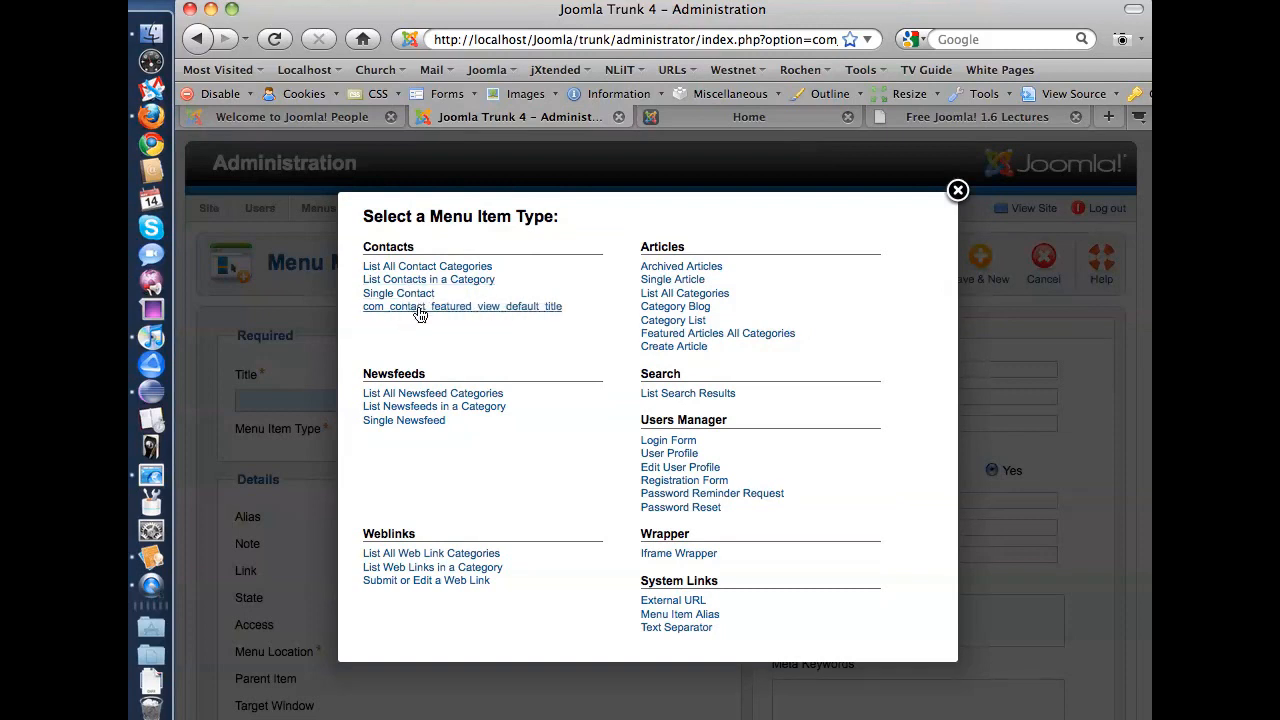
pyautogui.click(684, 281)
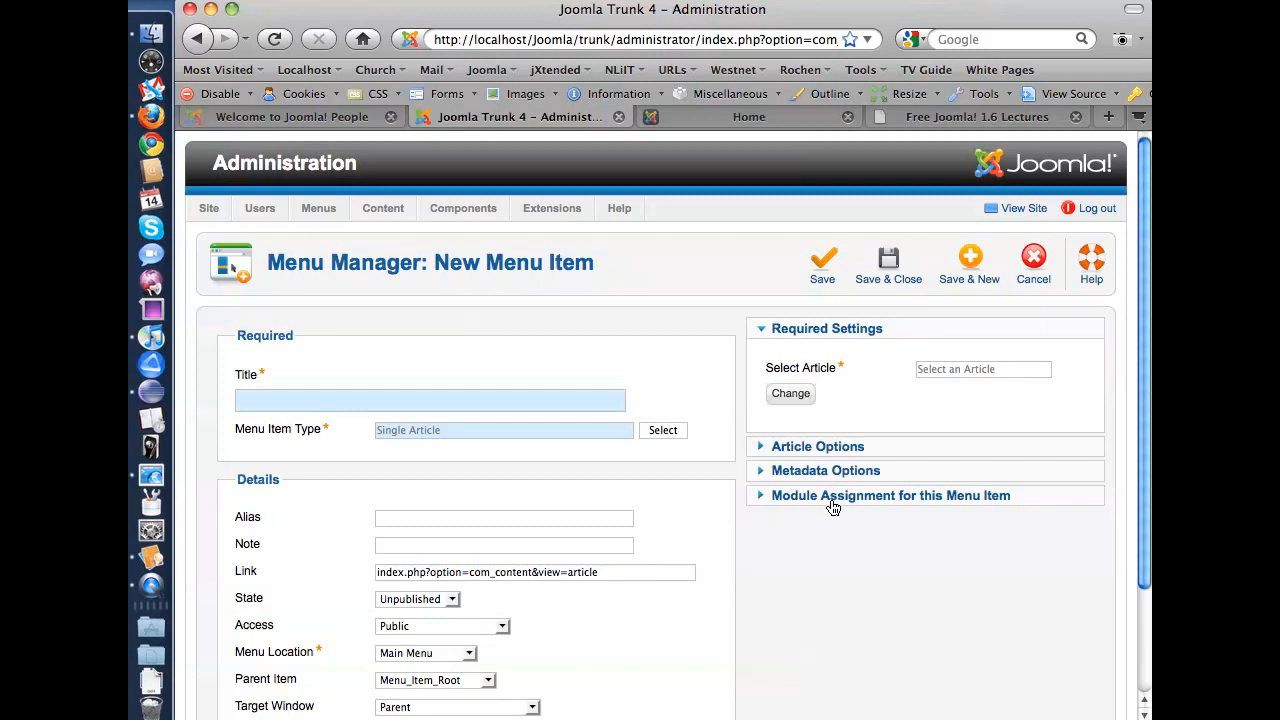
# View the new item's article options and set its template style to Use Default.
pyautogui.click(825, 448)
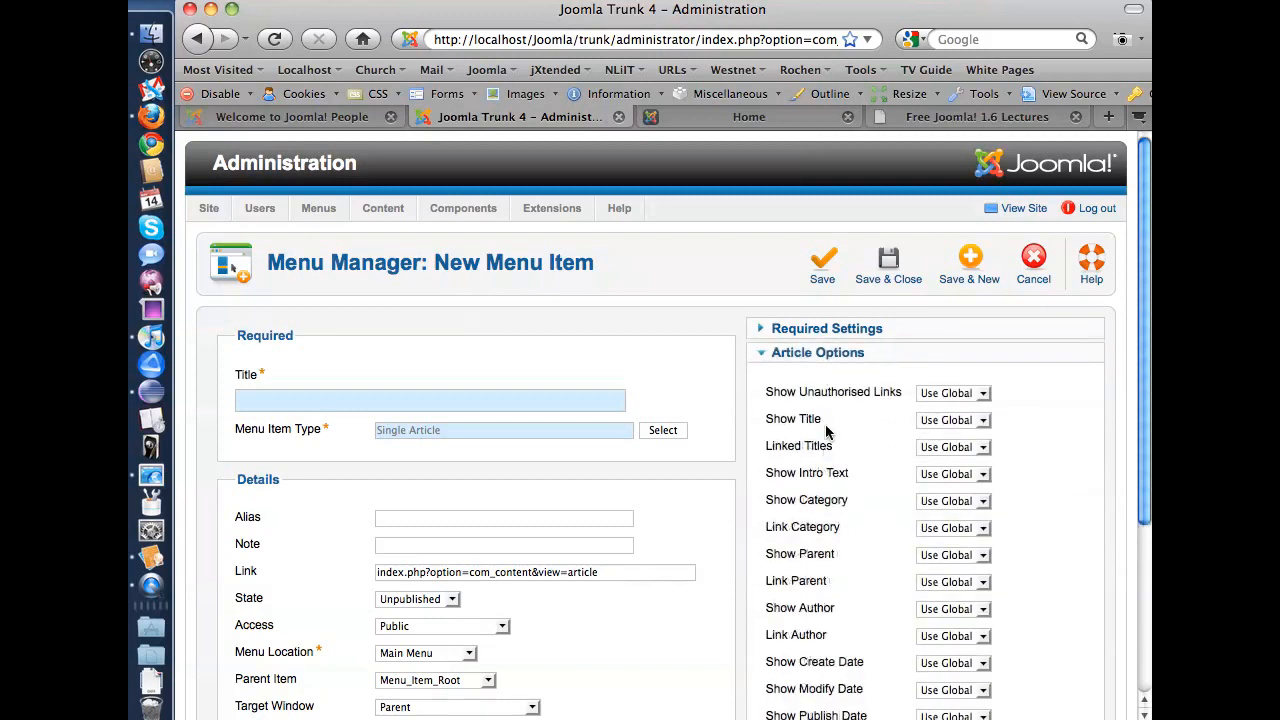
pyautogui.click(814, 358)
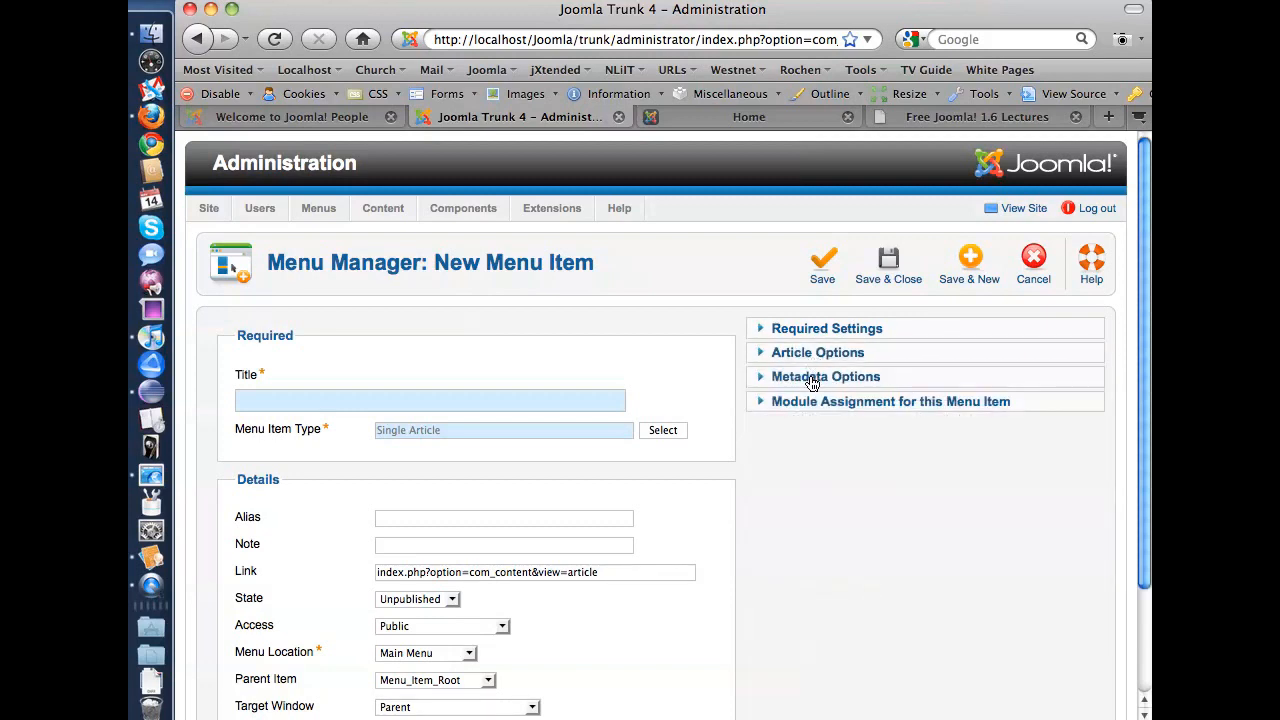
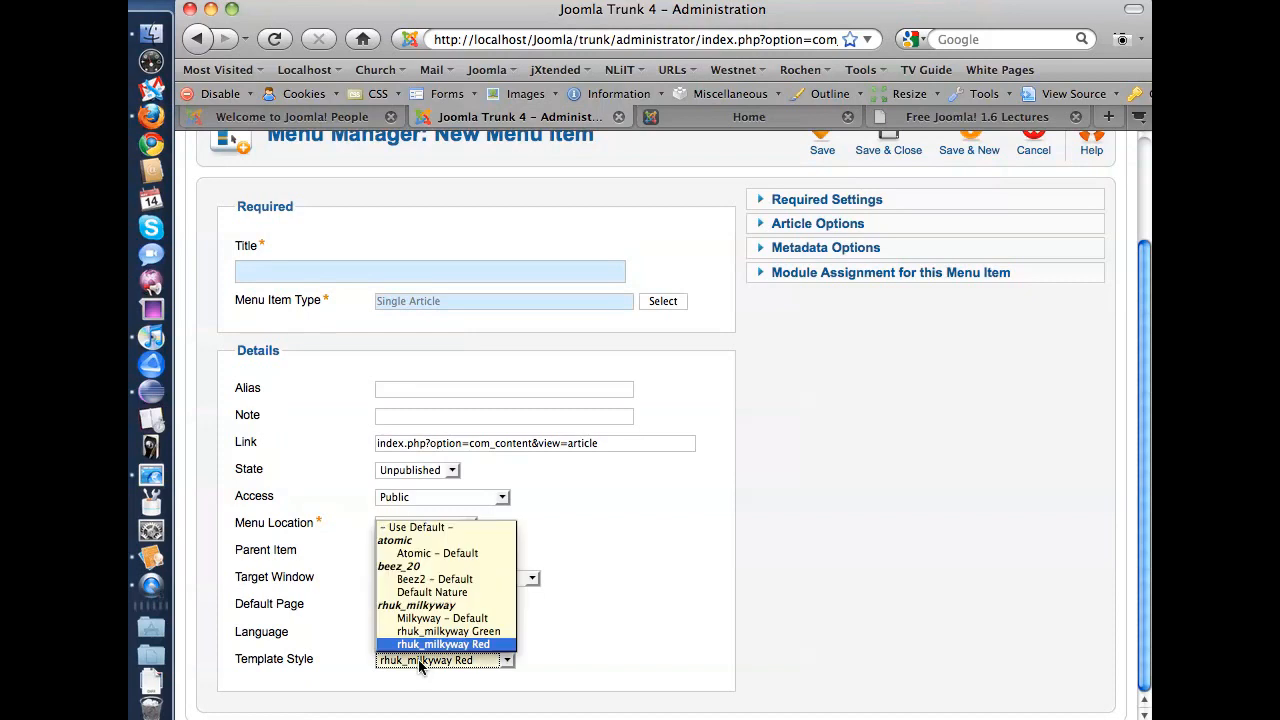
pyautogui.click(425, 527)
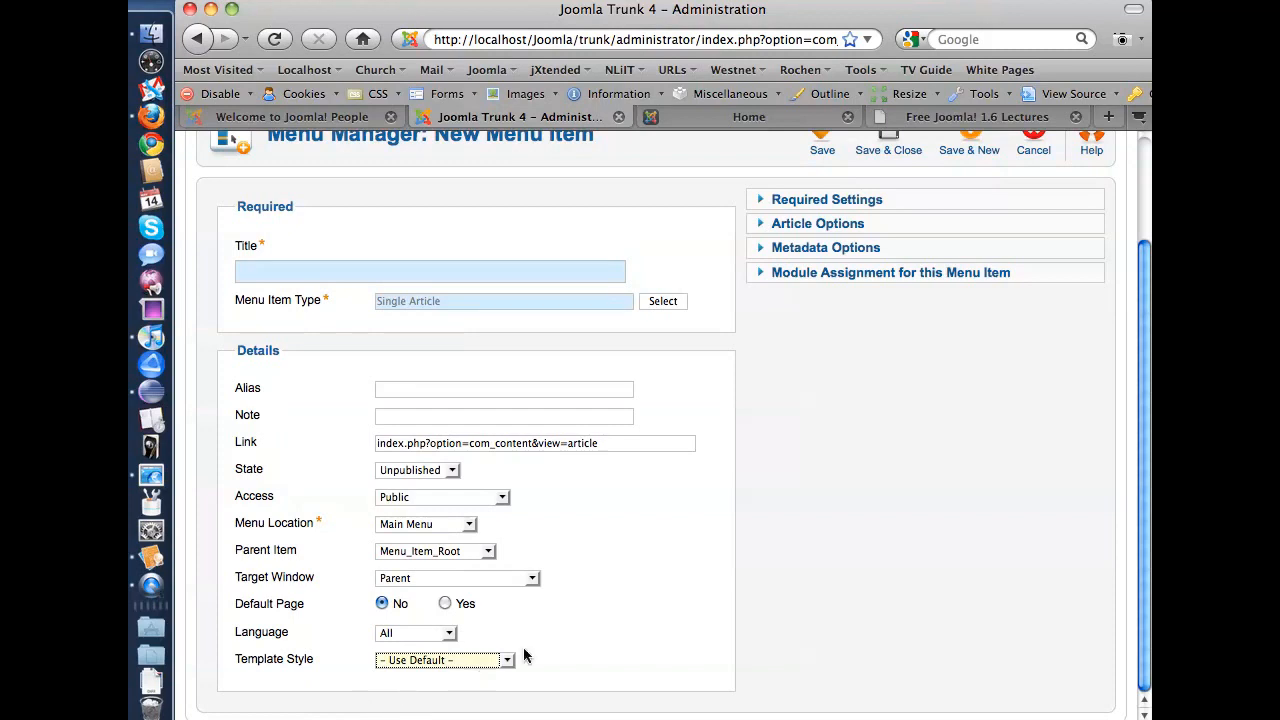
pyautogui.scroll(3, 661, 510)
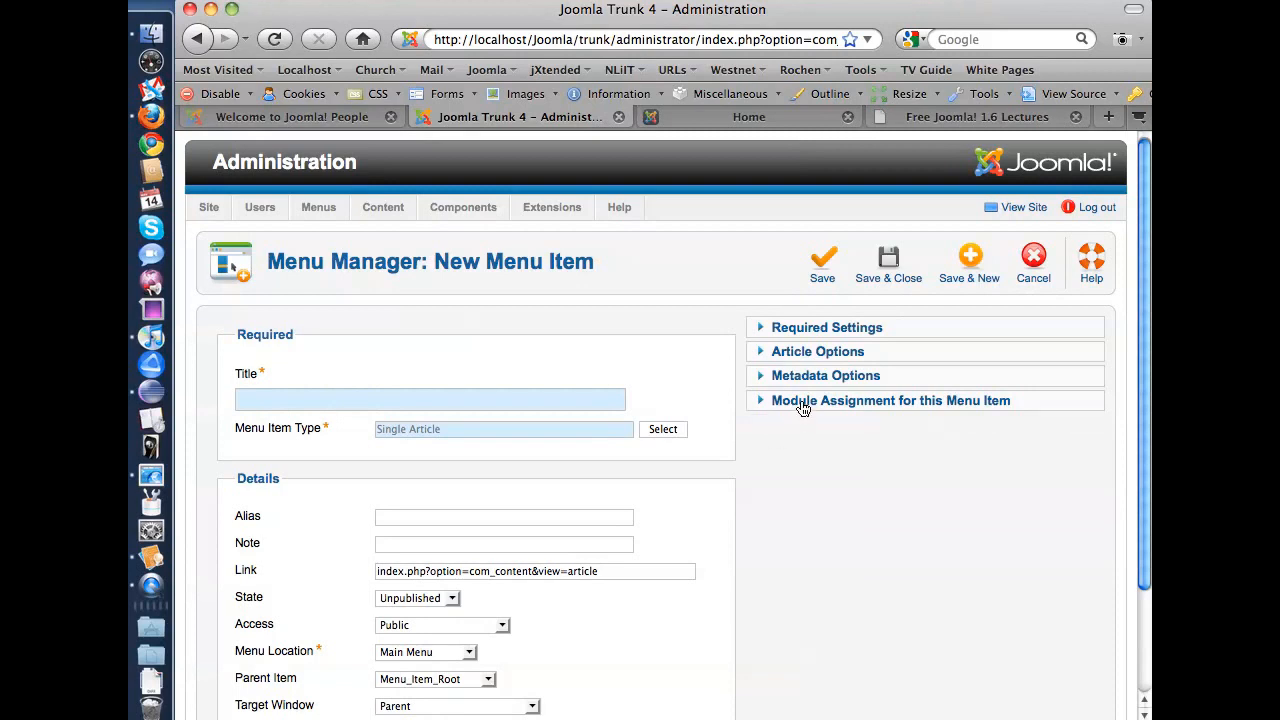
# Examine the full list of module assignments for the new menu item, and cancel the item without saving.
pyautogui.click(802, 401)
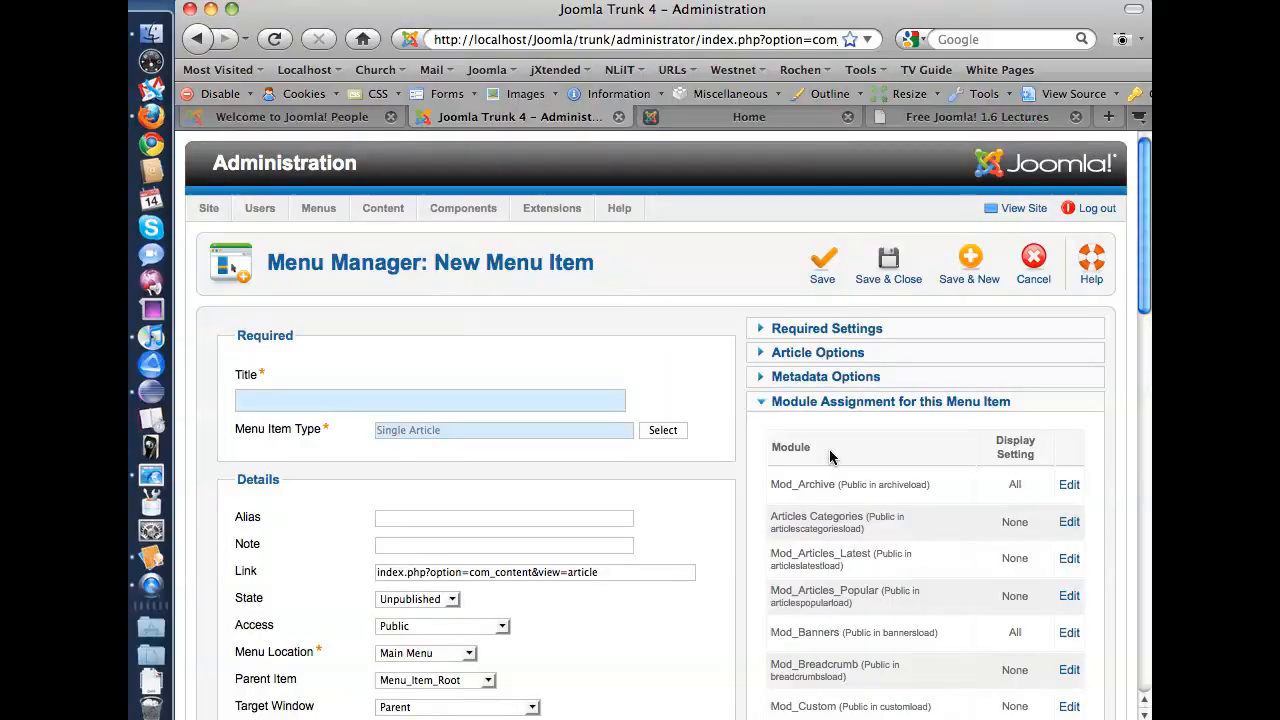
pyautogui.scroll(-3, 855, 562)
pyautogui.scroll(-2, 855, 562)
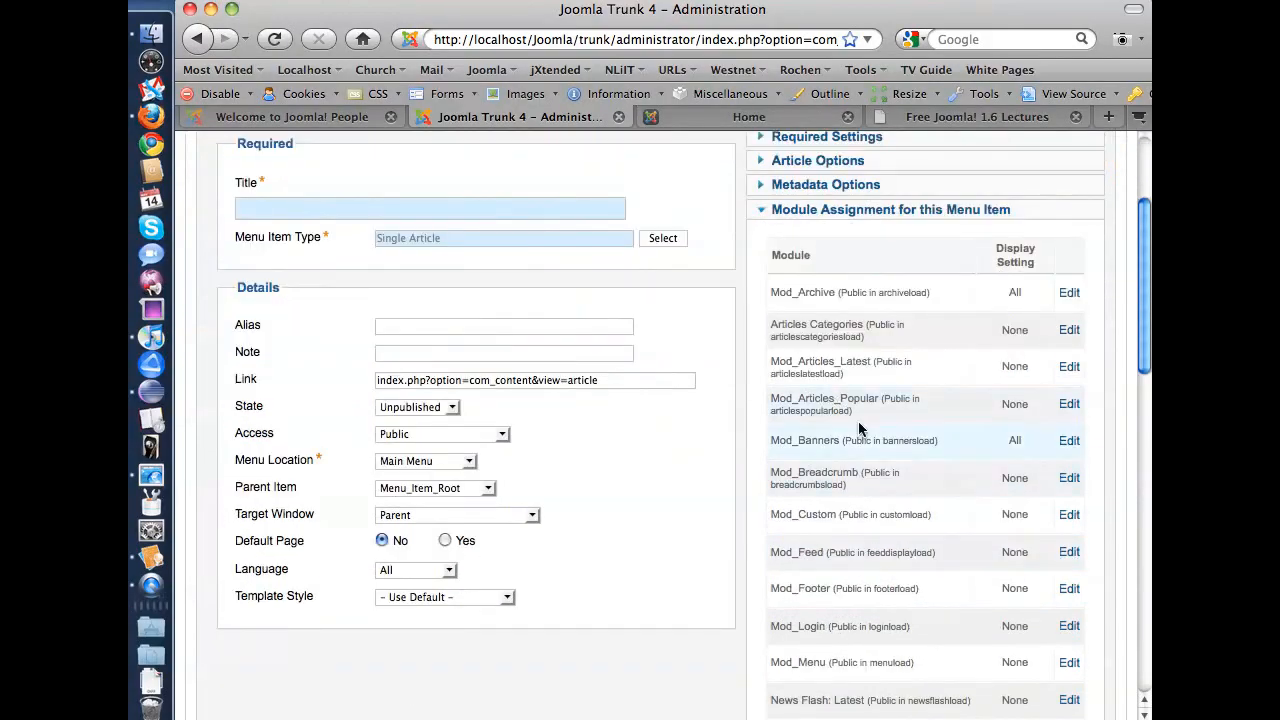
pyautogui.scroll(5, 875, 505)
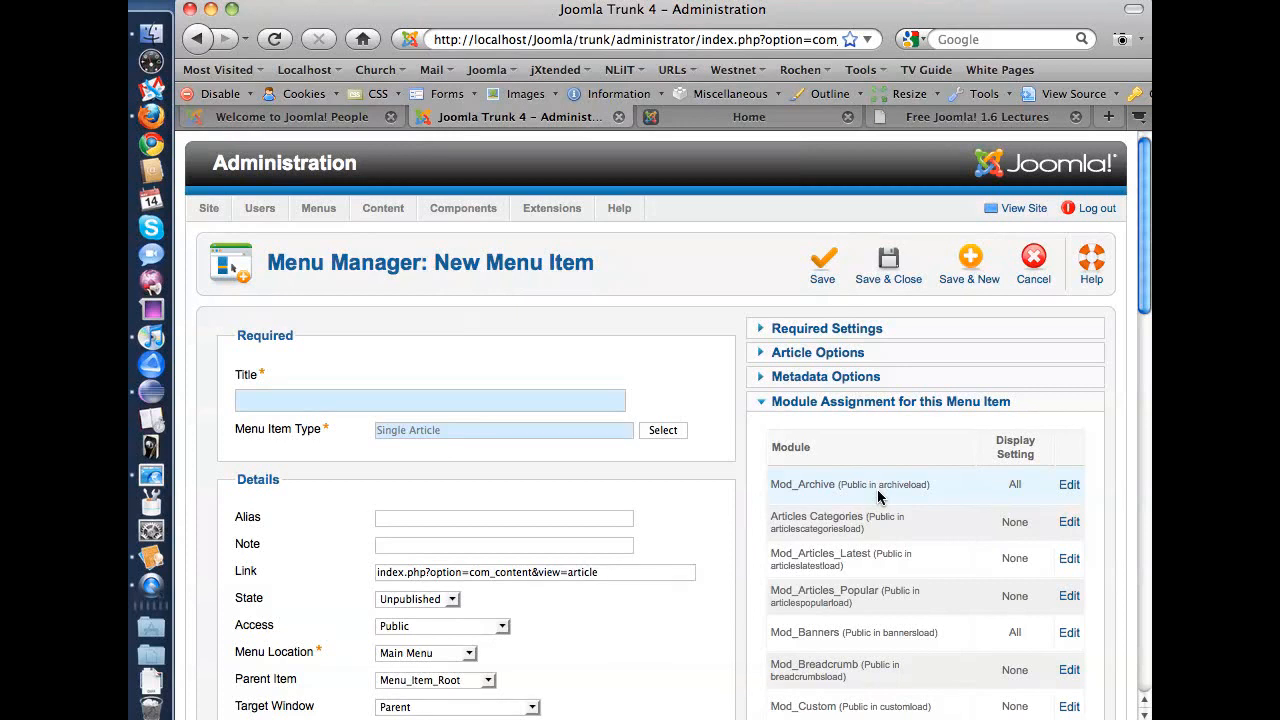
pyautogui.scroll(-3, 878, 497)
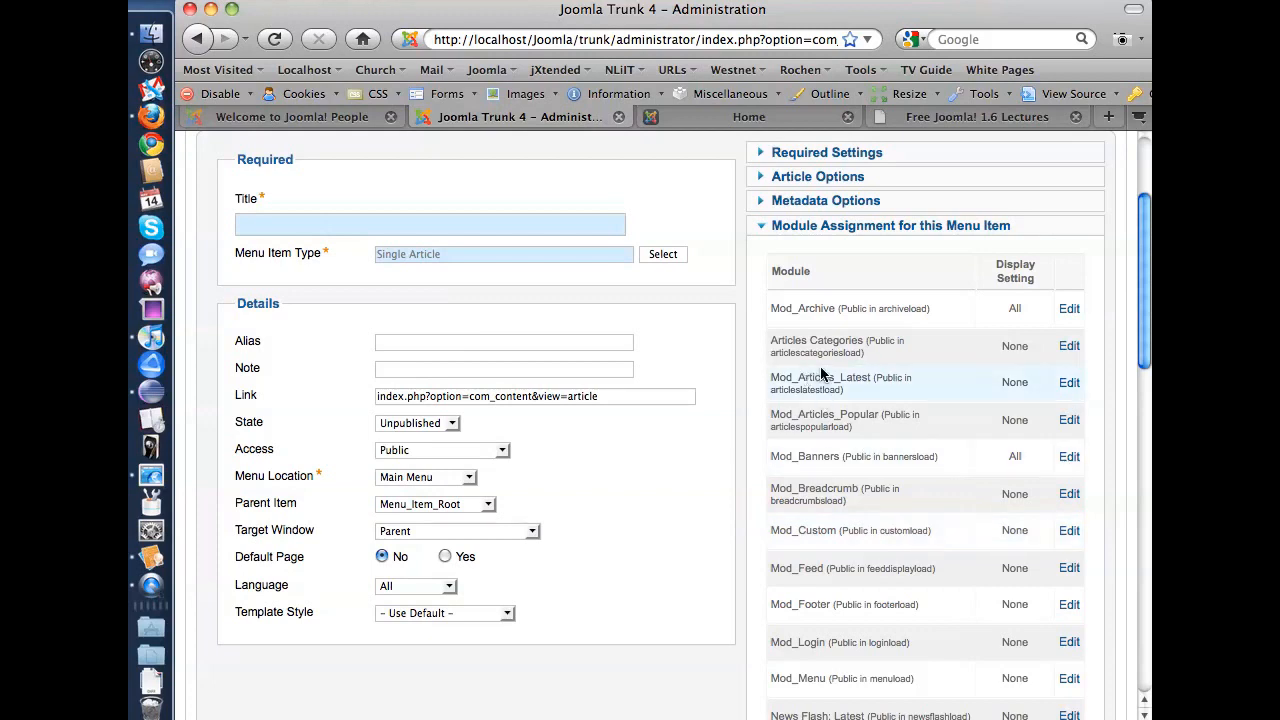
pyautogui.scroll(-1, 822, 374)
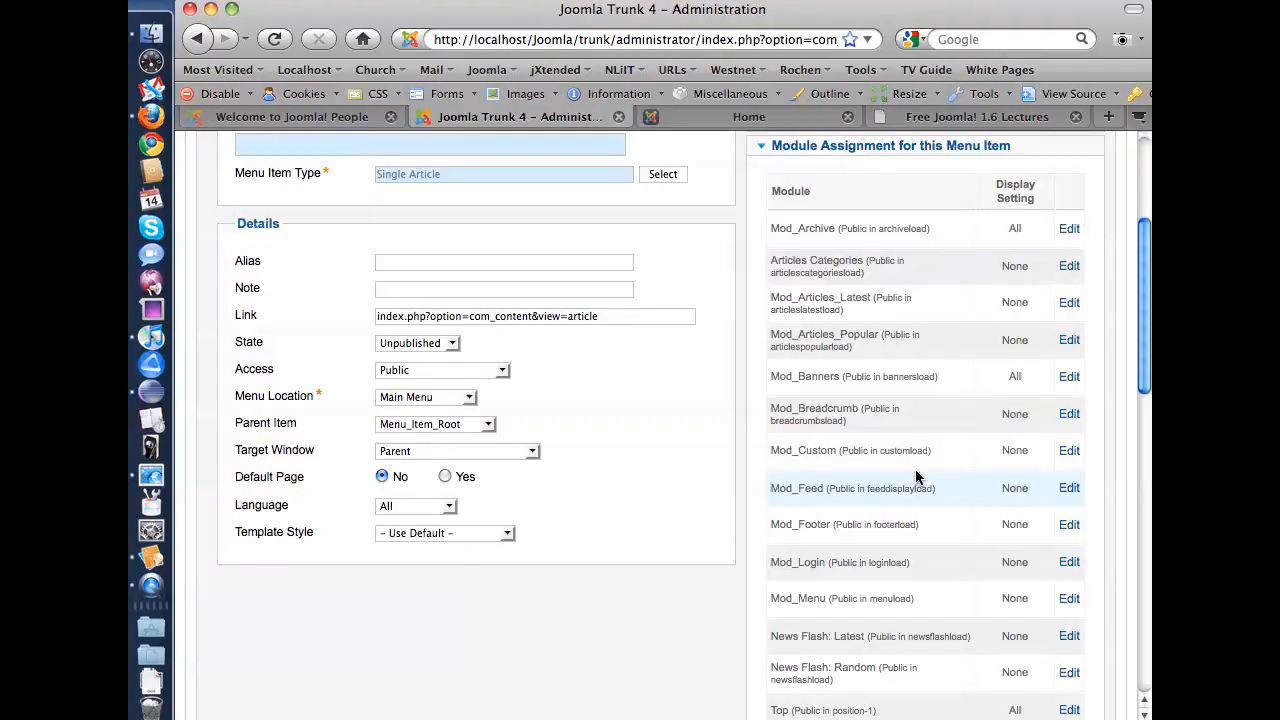
pyautogui.scroll(-10, 914, 470)
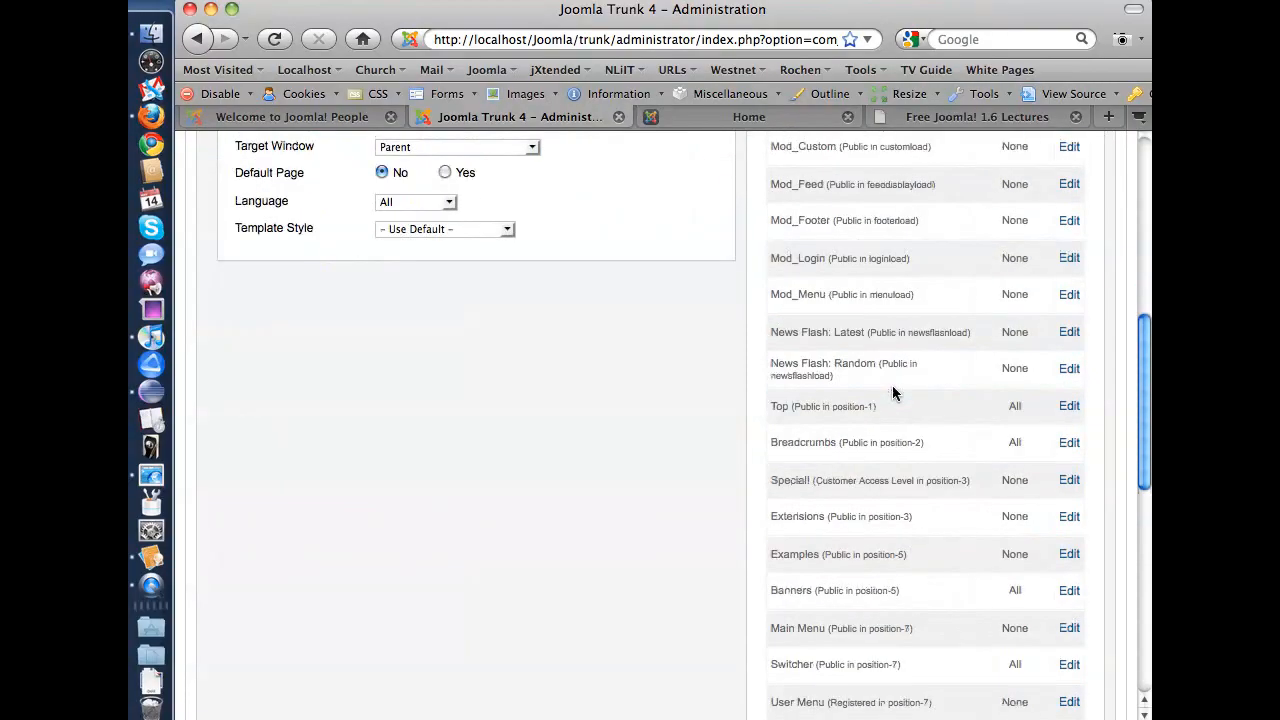
pyautogui.scroll(-7, 892, 390)
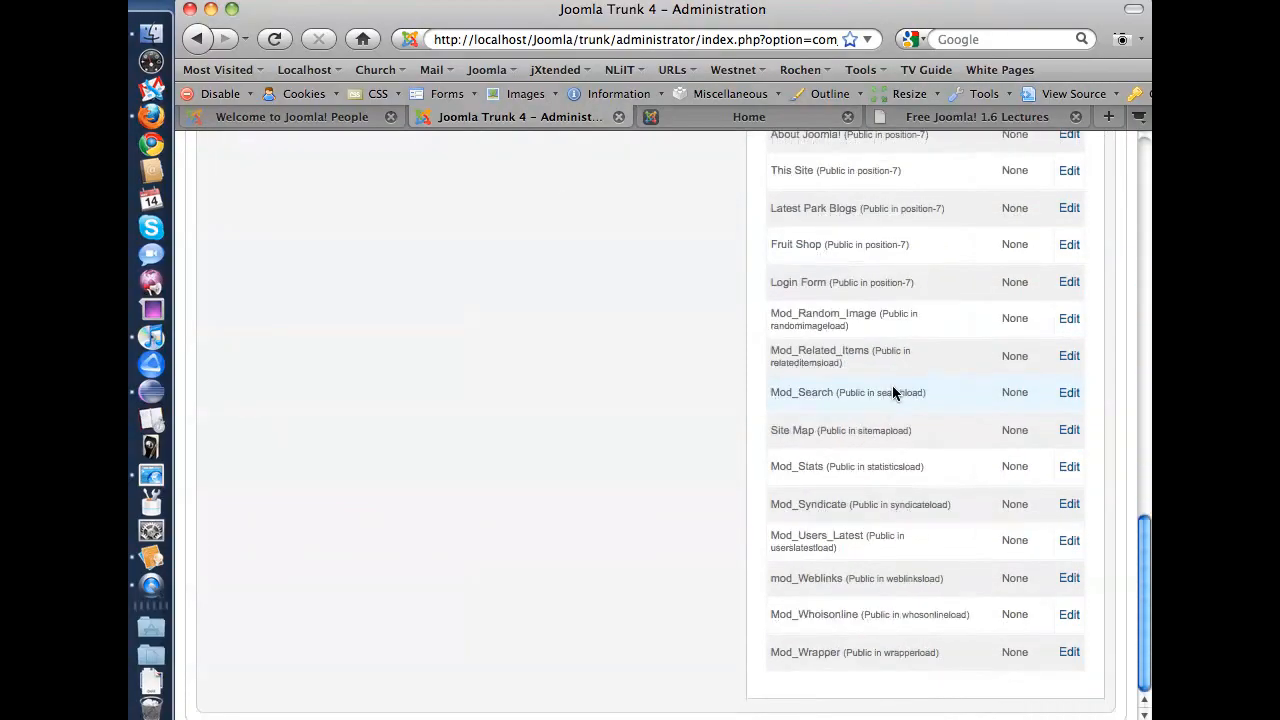
pyautogui.scroll(12, 892, 388)
pyautogui.scroll(10, 892, 385)
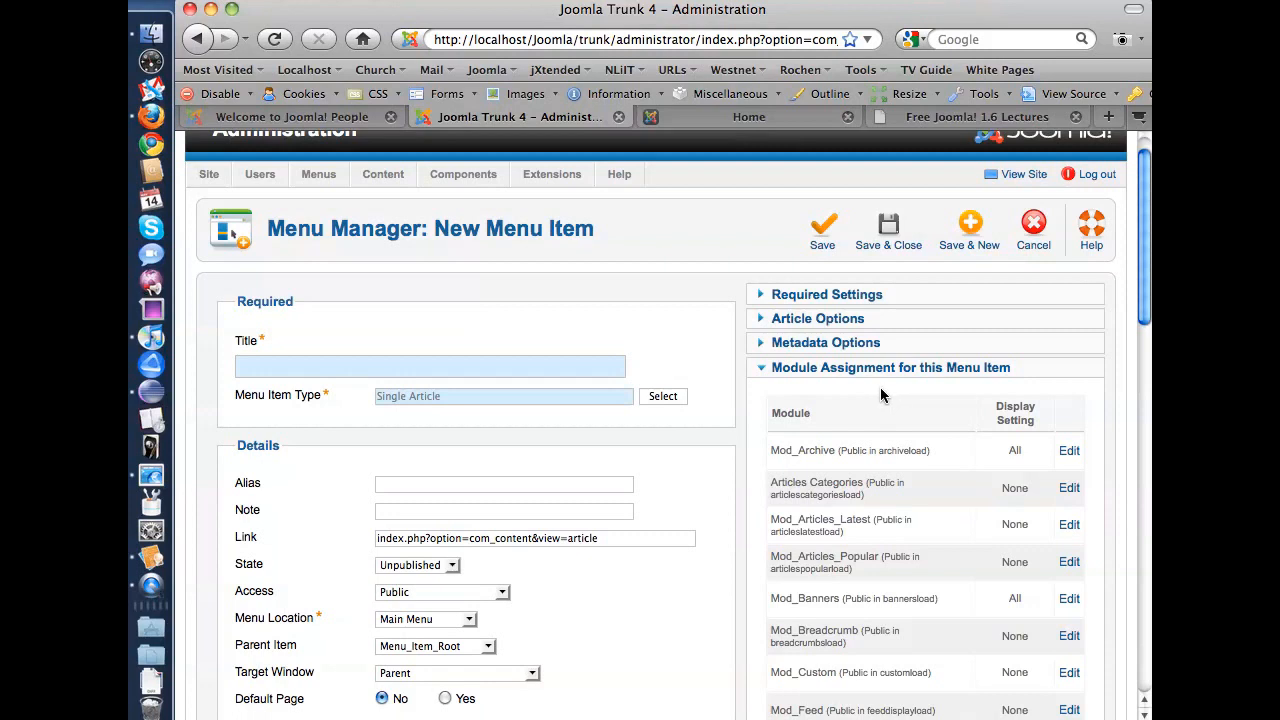
pyautogui.click(853, 368)
pyautogui.scroll(1, 853, 375)
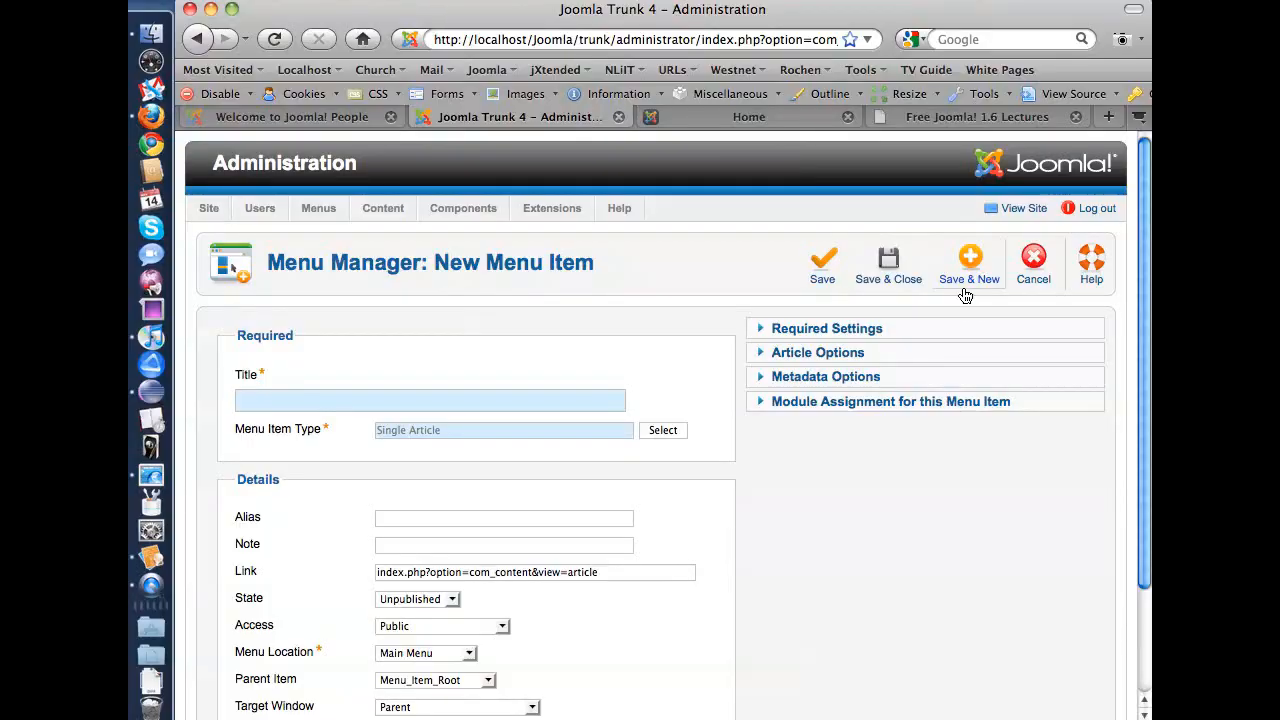
pyautogui.click(1035, 273)
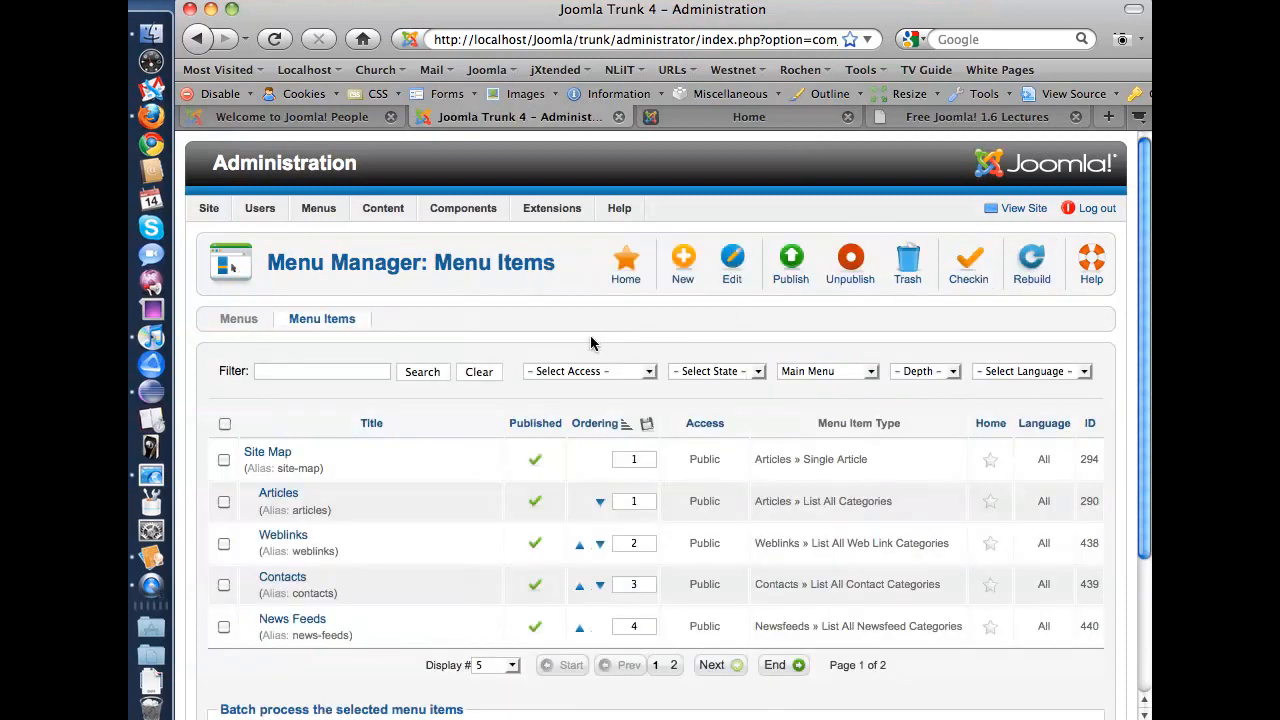
# Select all listed menu items, examine the access levels offered for batch processing, and clear the selection.
pyautogui.scroll(-3, 590, 342)
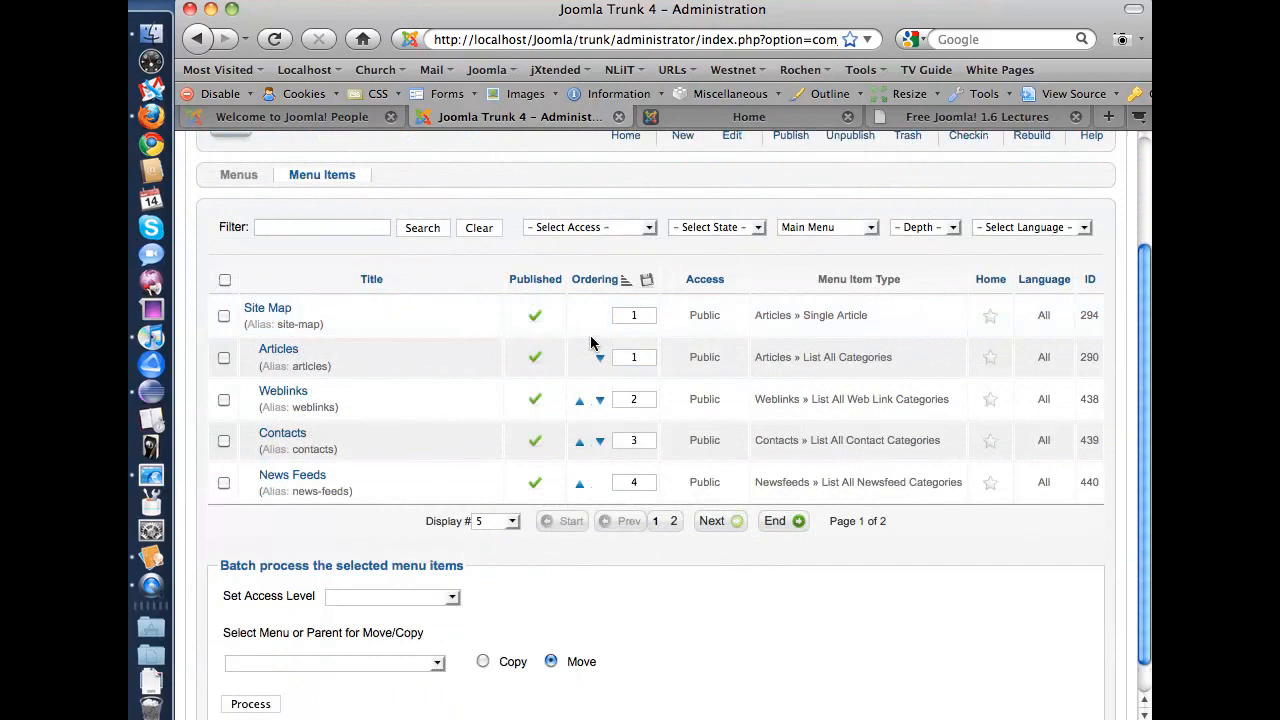
pyautogui.scroll(1, 592, 341)
pyautogui.scroll(-1, 595, 339)
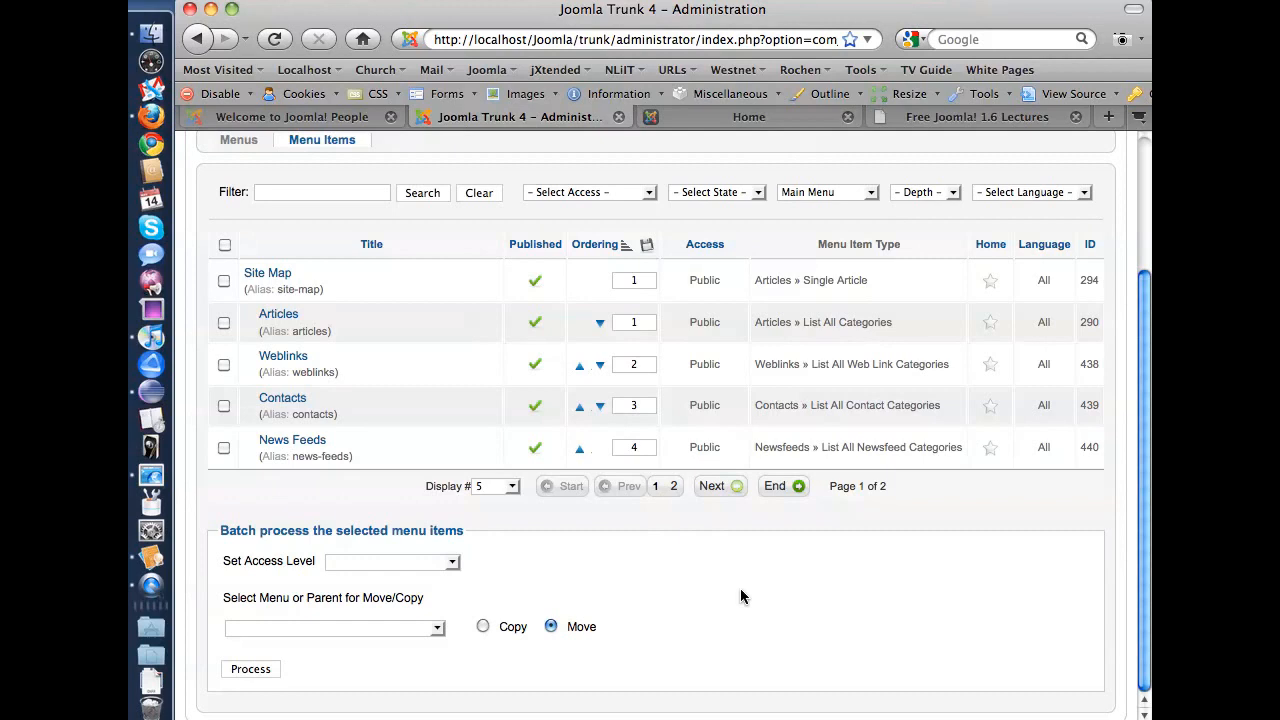
pyautogui.click(224, 244)
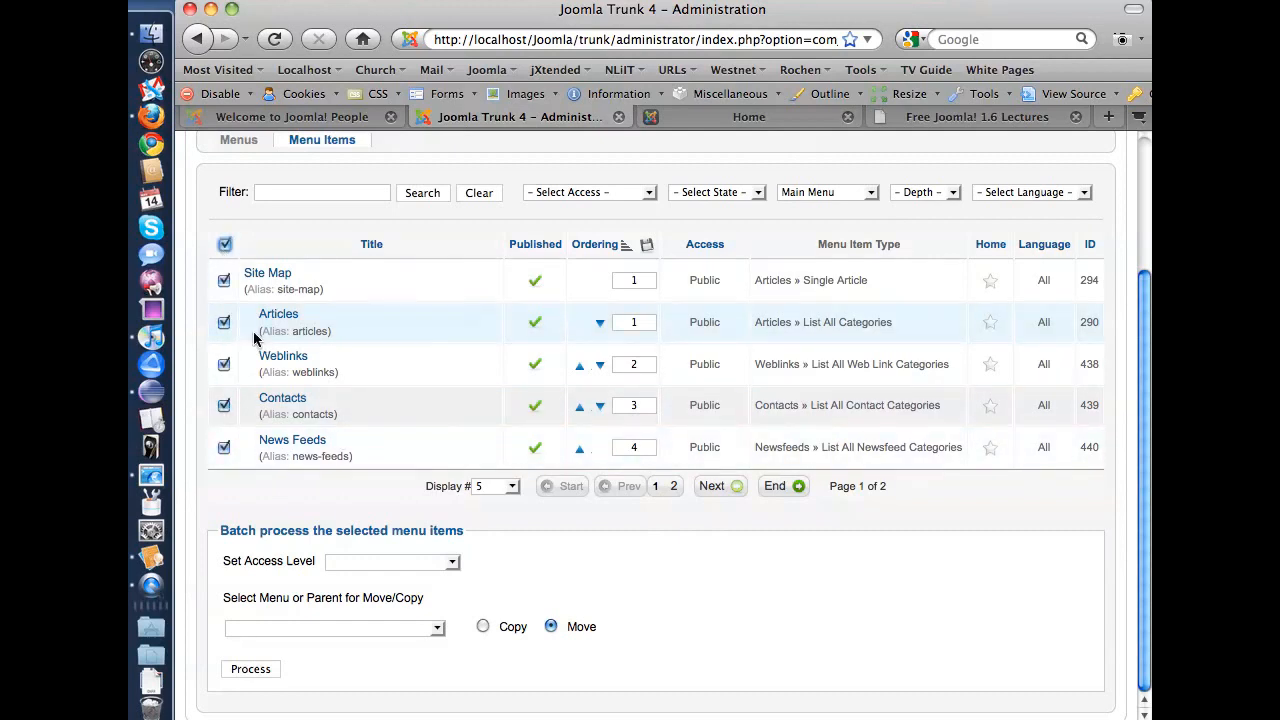
pyautogui.click(375, 563)
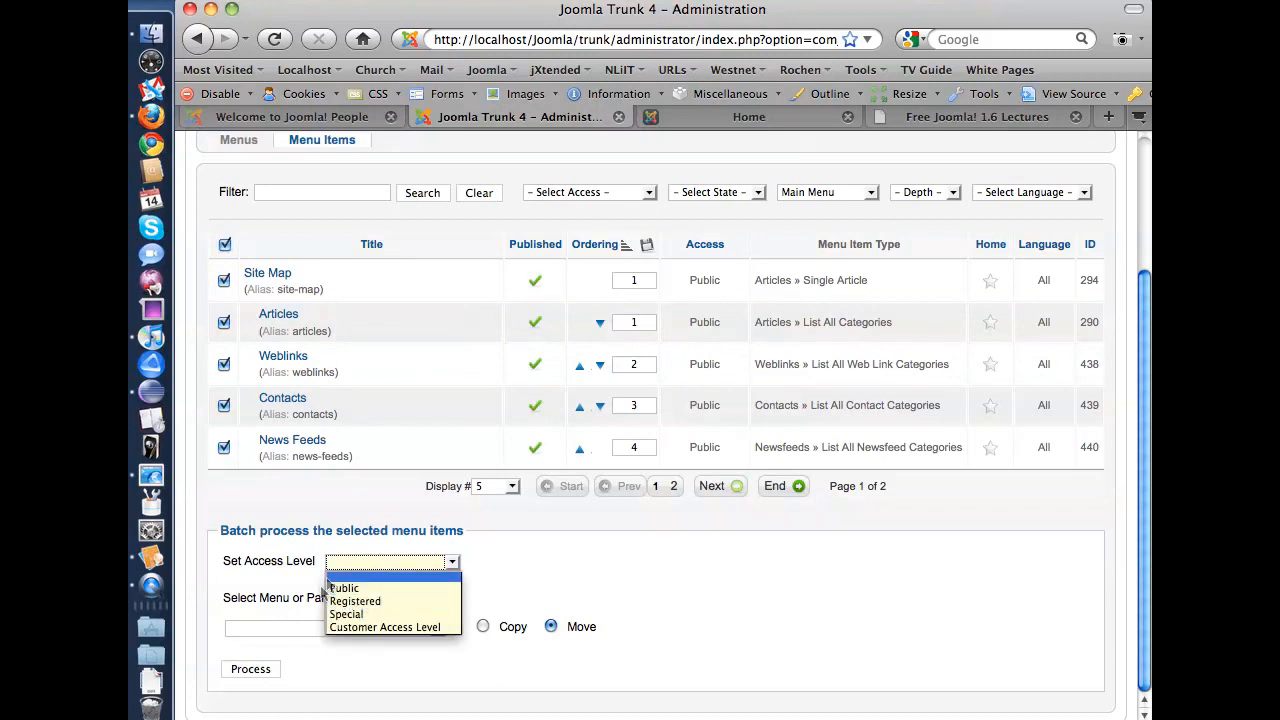
pyautogui.click(511, 590)
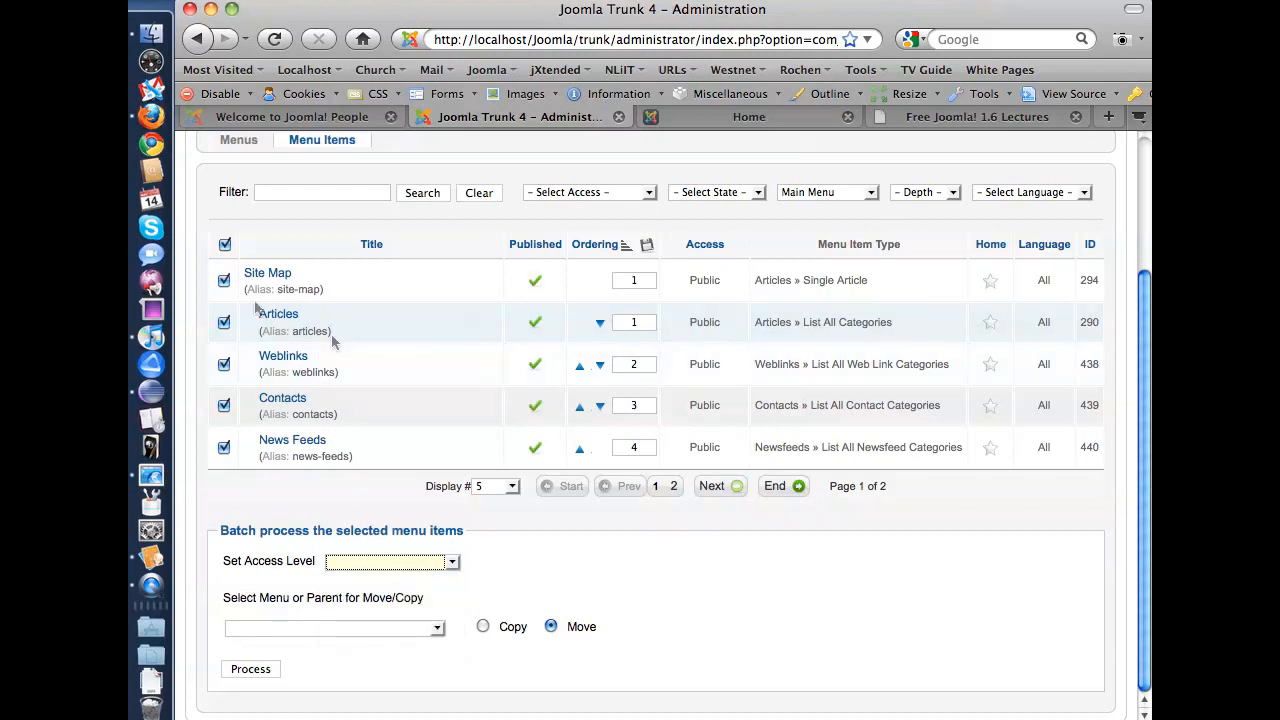
pyautogui.click(224, 244)
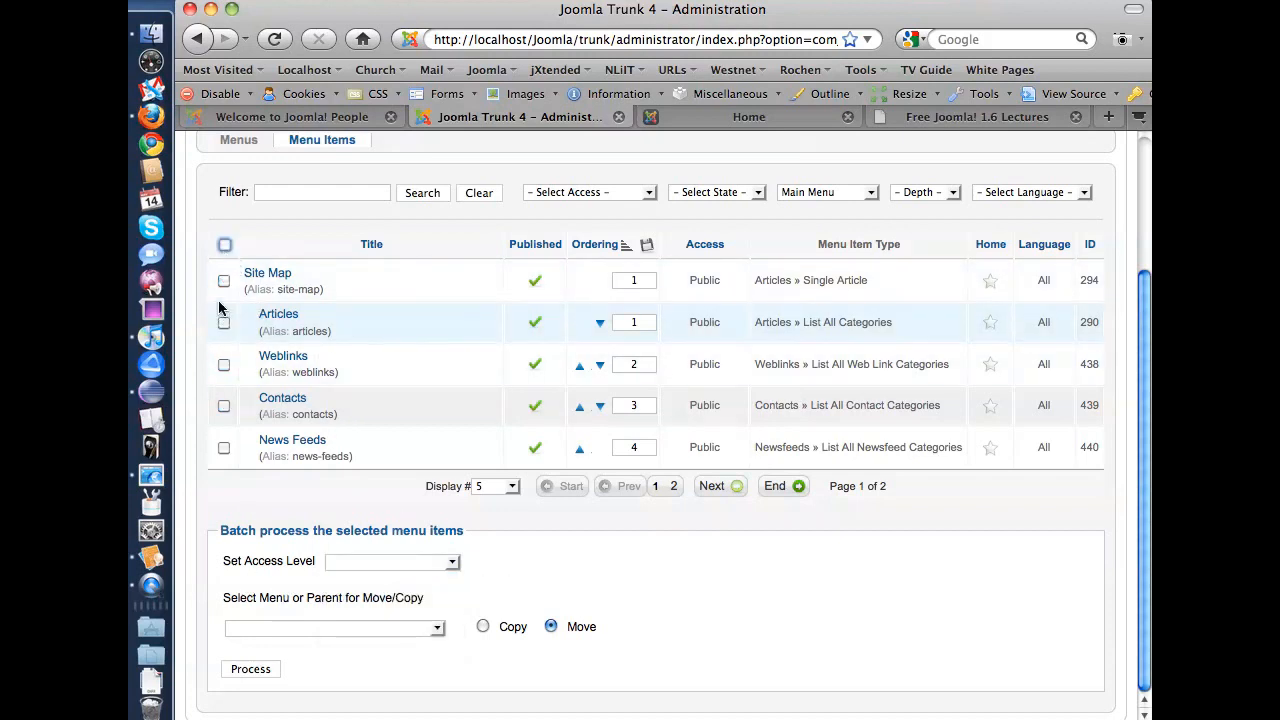
# Set up a batch copy of the Articles menu item with Article Category List as the parent.
pyautogui.click(437, 627)
pyautogui.click(437, 627)
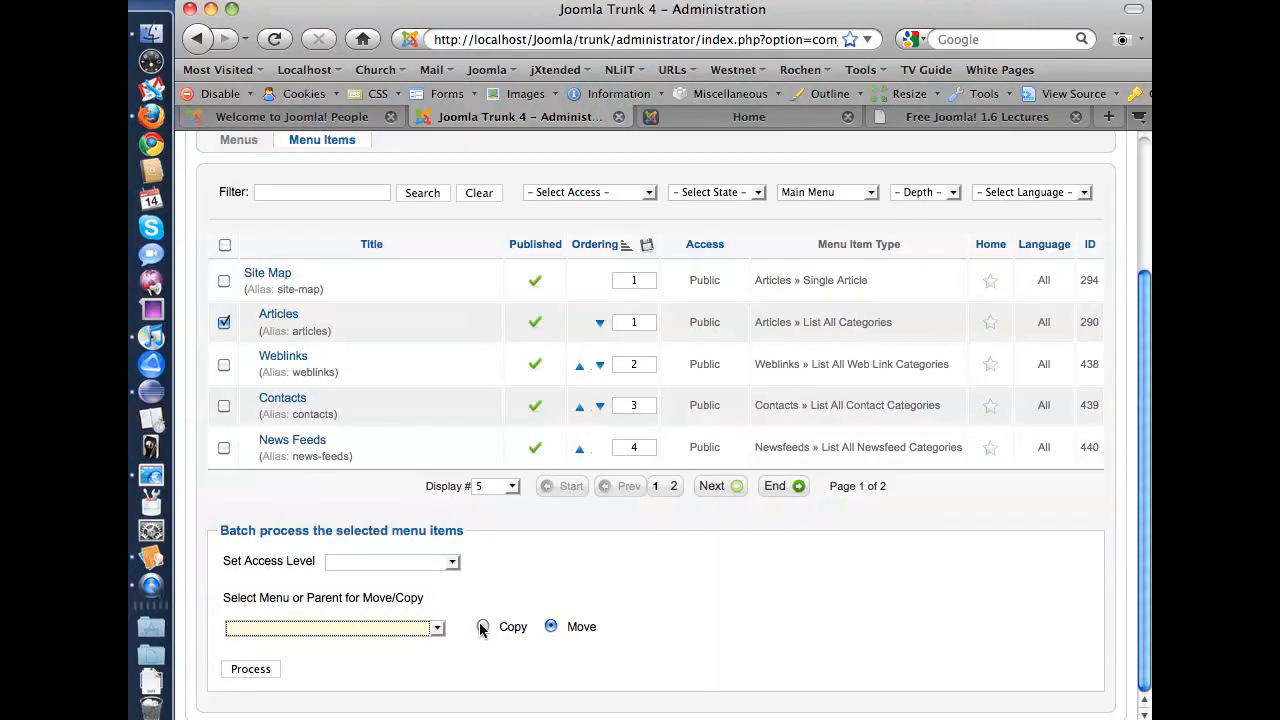
pyautogui.click(438, 628)
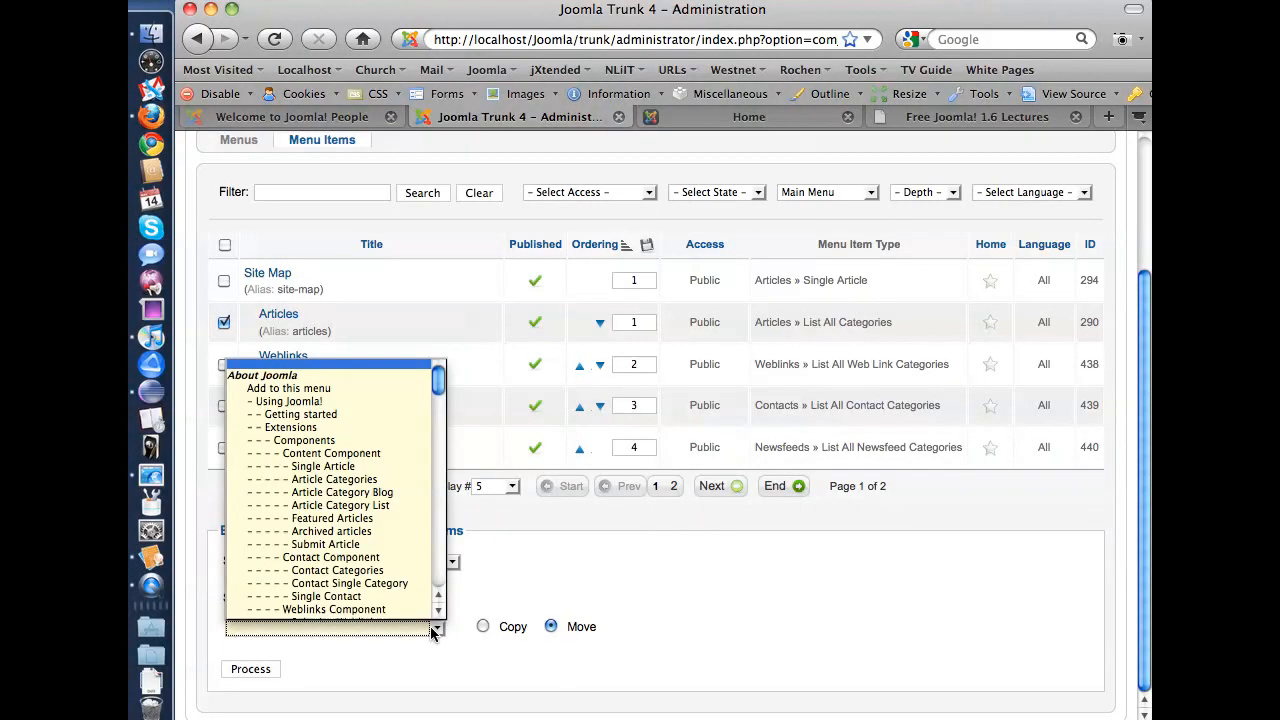
pyautogui.click(317, 506)
pyautogui.click(514, 626)
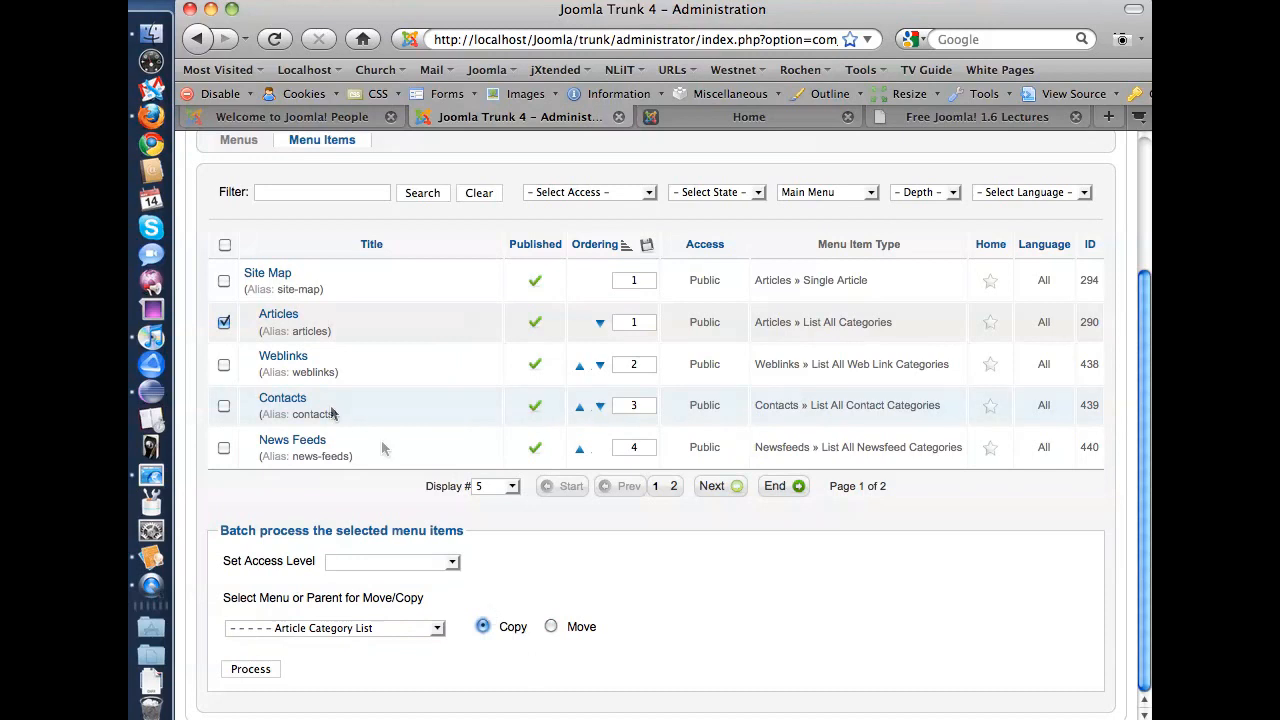
# Add Weblinks to the batch selection, and clear the selection of both Articles and Weblinks.
pyautogui.click(224, 364)
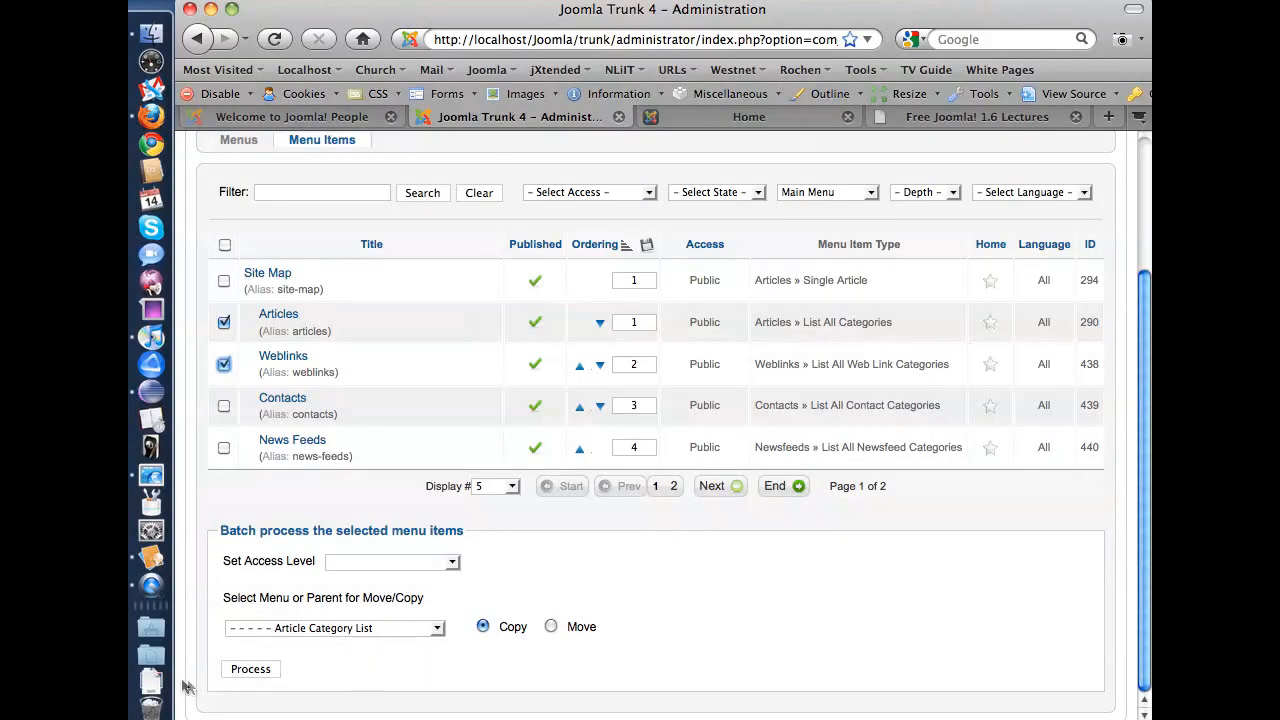
pyautogui.click(224, 322)
pyautogui.click(224, 364)
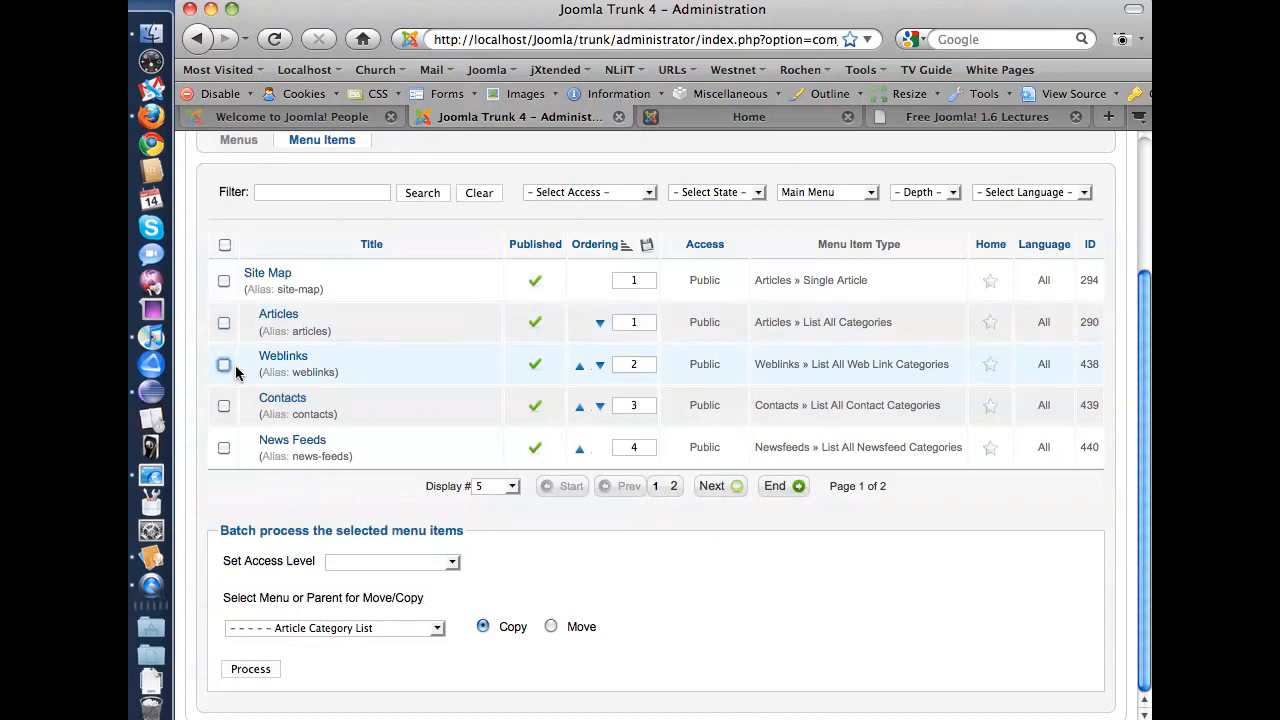
# Examine the menus and parent items offered for the batch move or copy, and return to the menu item list.
pyautogui.click(402, 628)
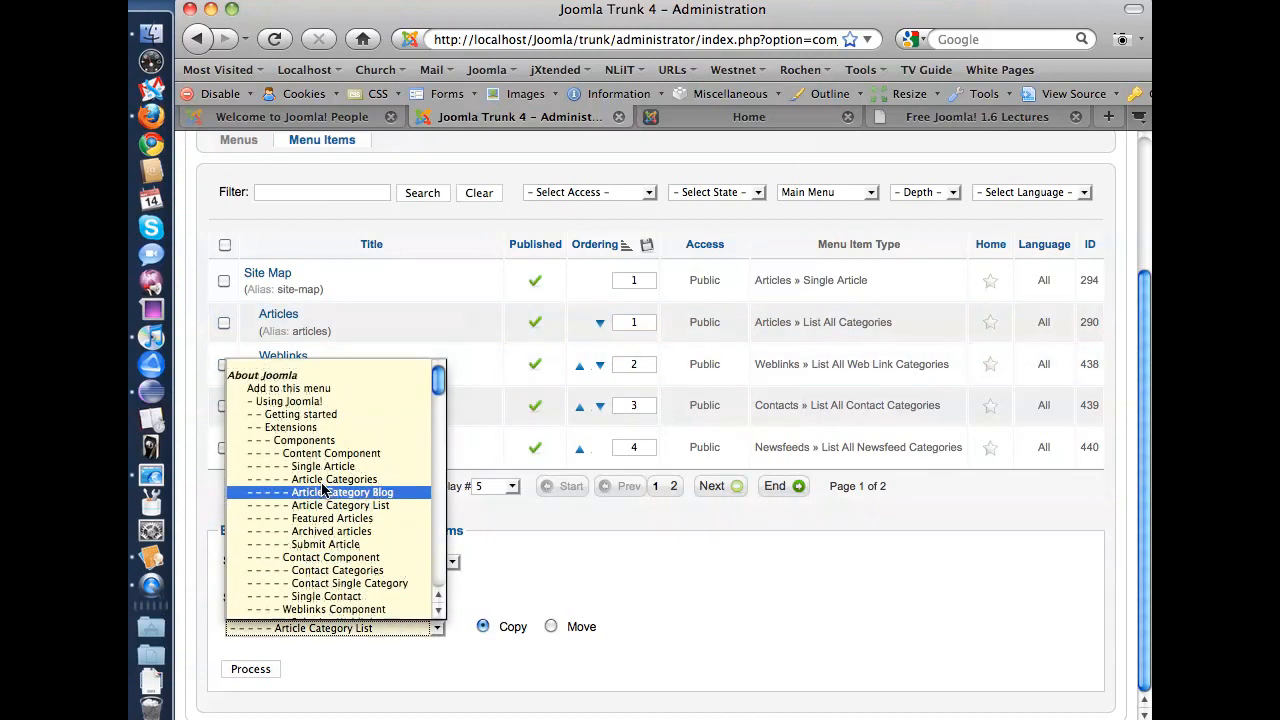
pyautogui.click(631, 588)
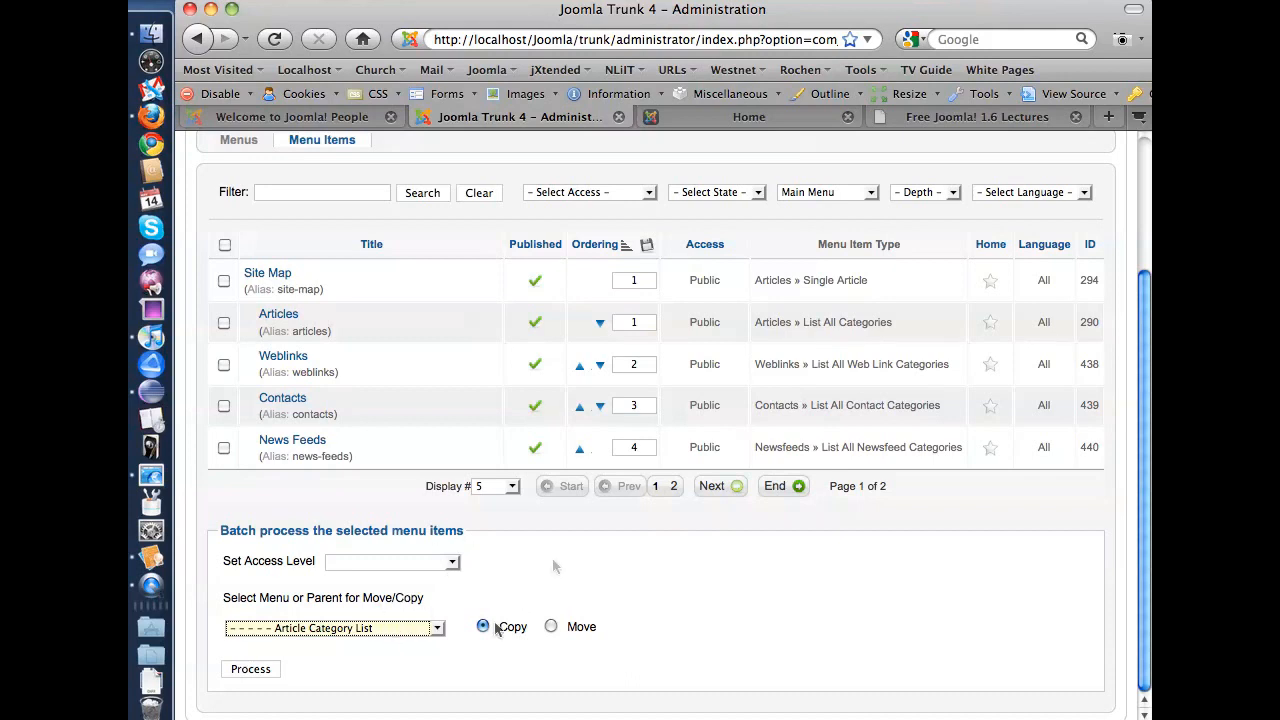
pyautogui.scroll(2, 651, 597)
pyautogui.scroll(2, 651, 597)
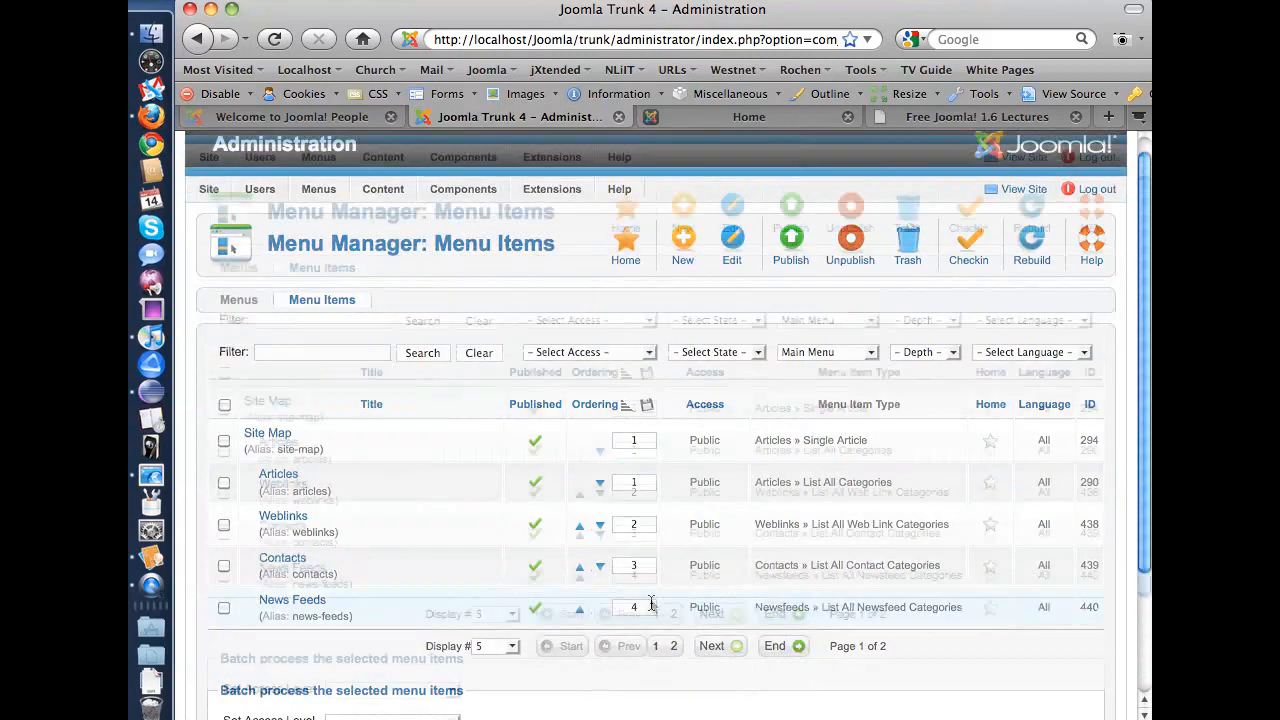
pyautogui.scroll(-4, 650, 598)
pyautogui.scroll(4, 650, 598)
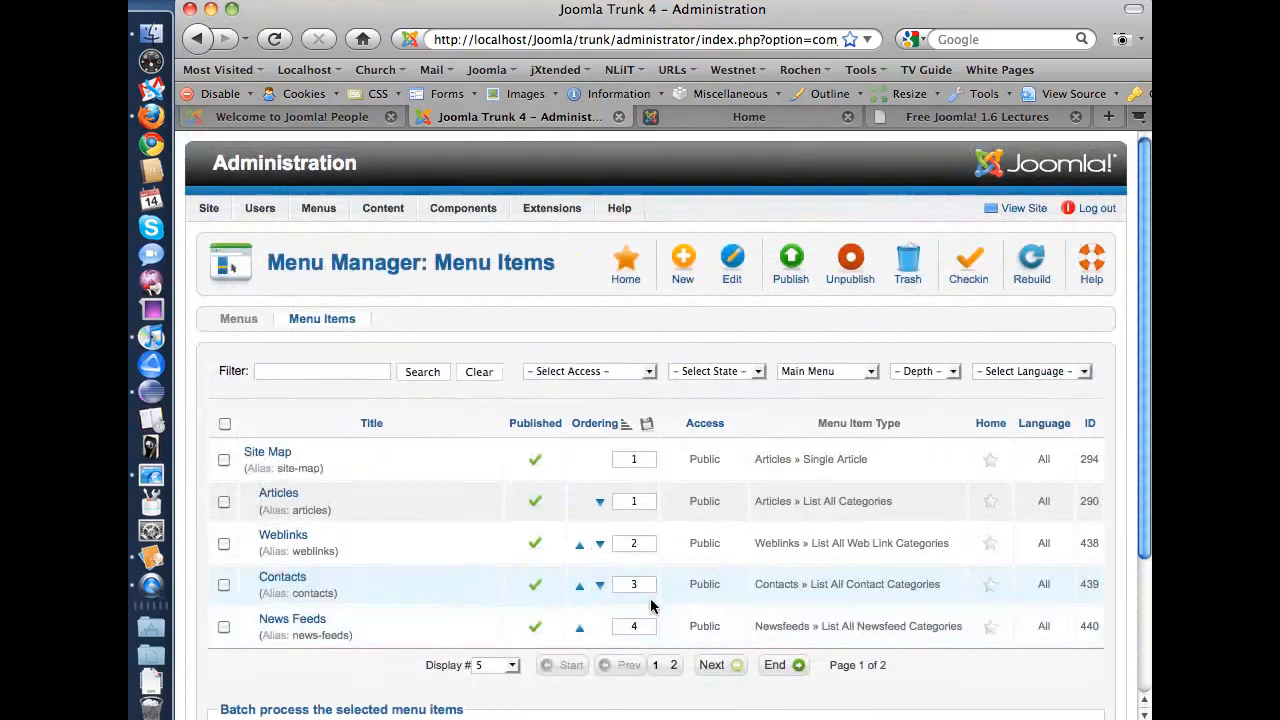
# Open the Article Manager and search the articles for id:83.
pyautogui.moveTo(306, 215)
pyautogui.moveTo(407, 210)
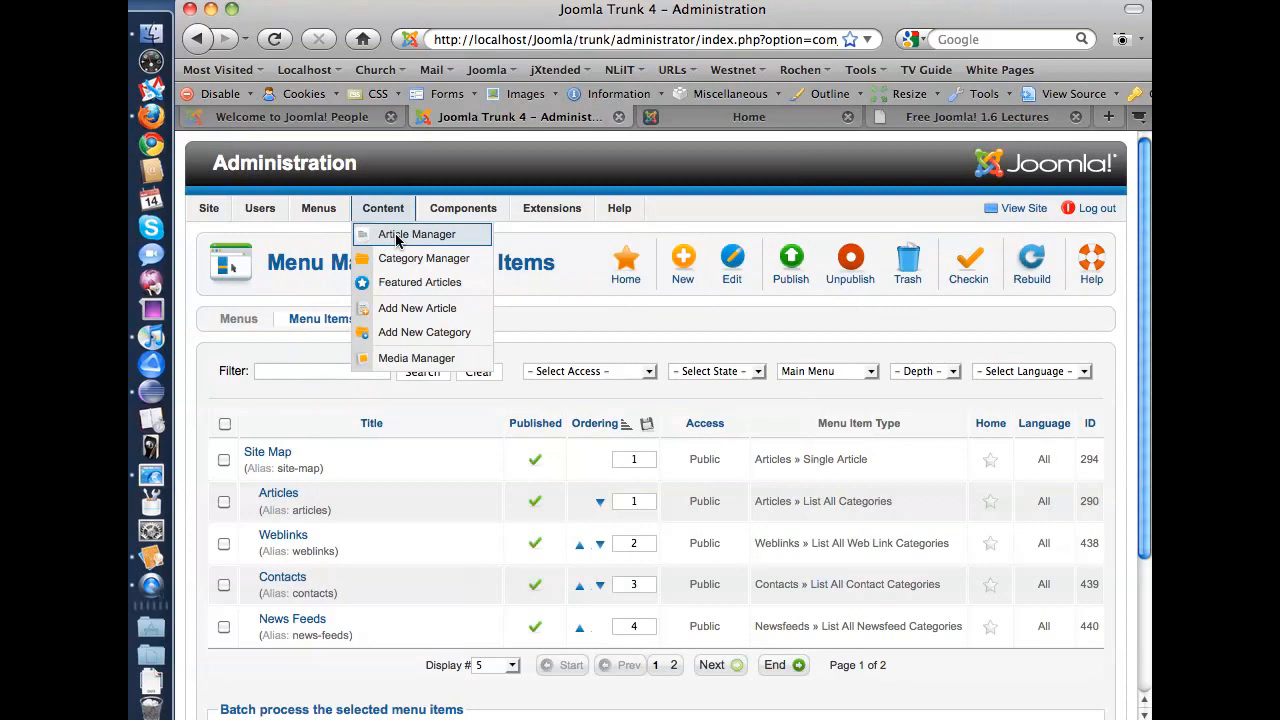
pyautogui.click(389, 234)
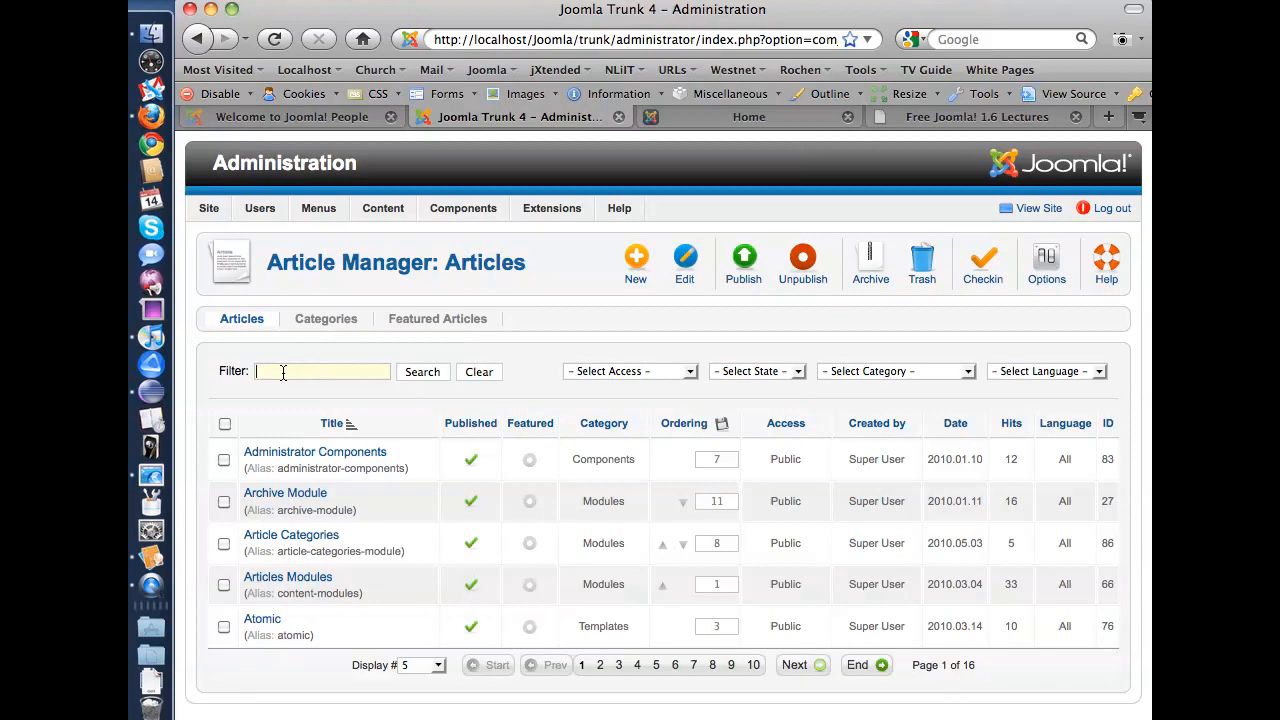
pyautogui.write('id:83')
pyautogui.click(426, 376)
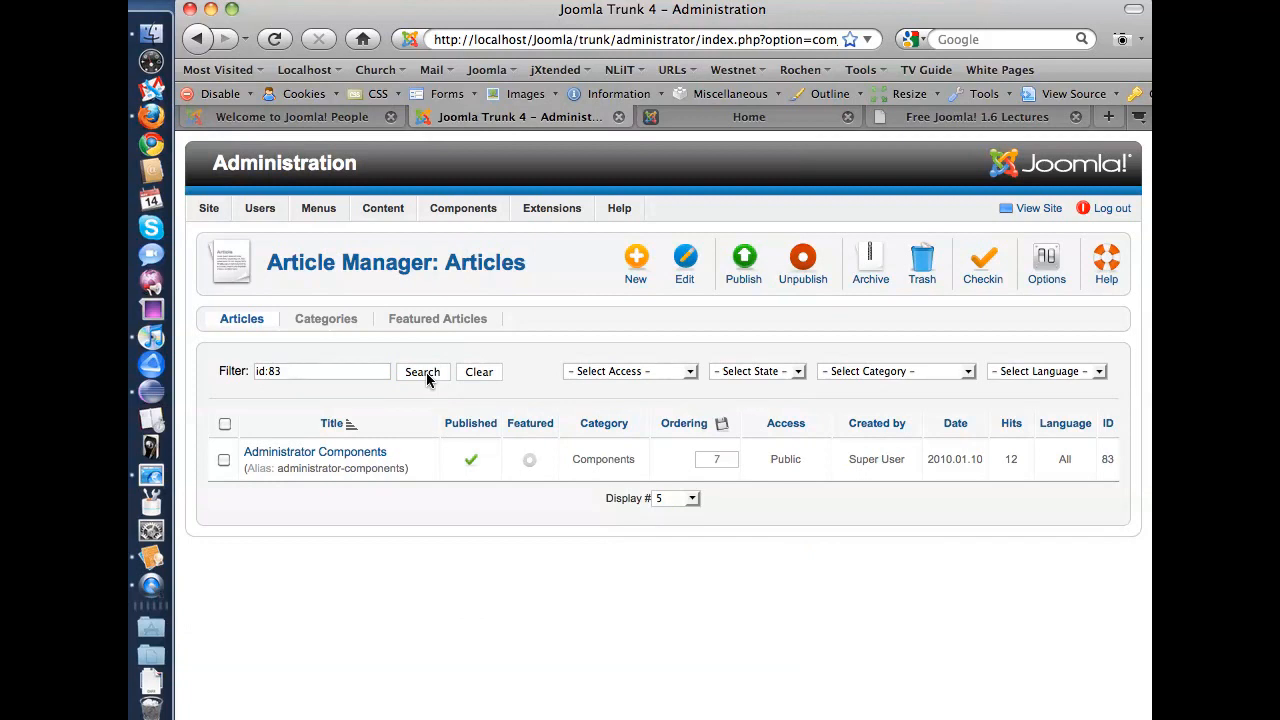
# Read the hint for the article search filter and clear the id:83 search.
pyautogui.moveTo(283, 372); pyautogui.dragTo(259, 372)
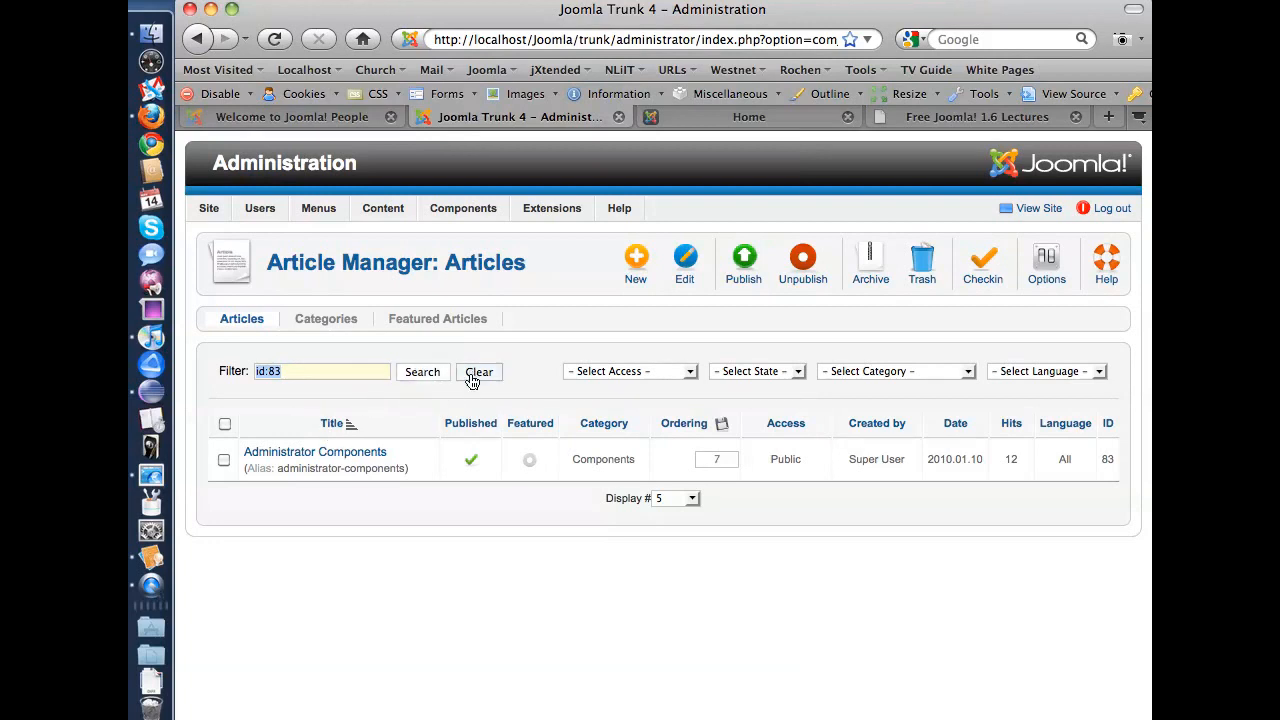
pyautogui.moveTo(286, 371)
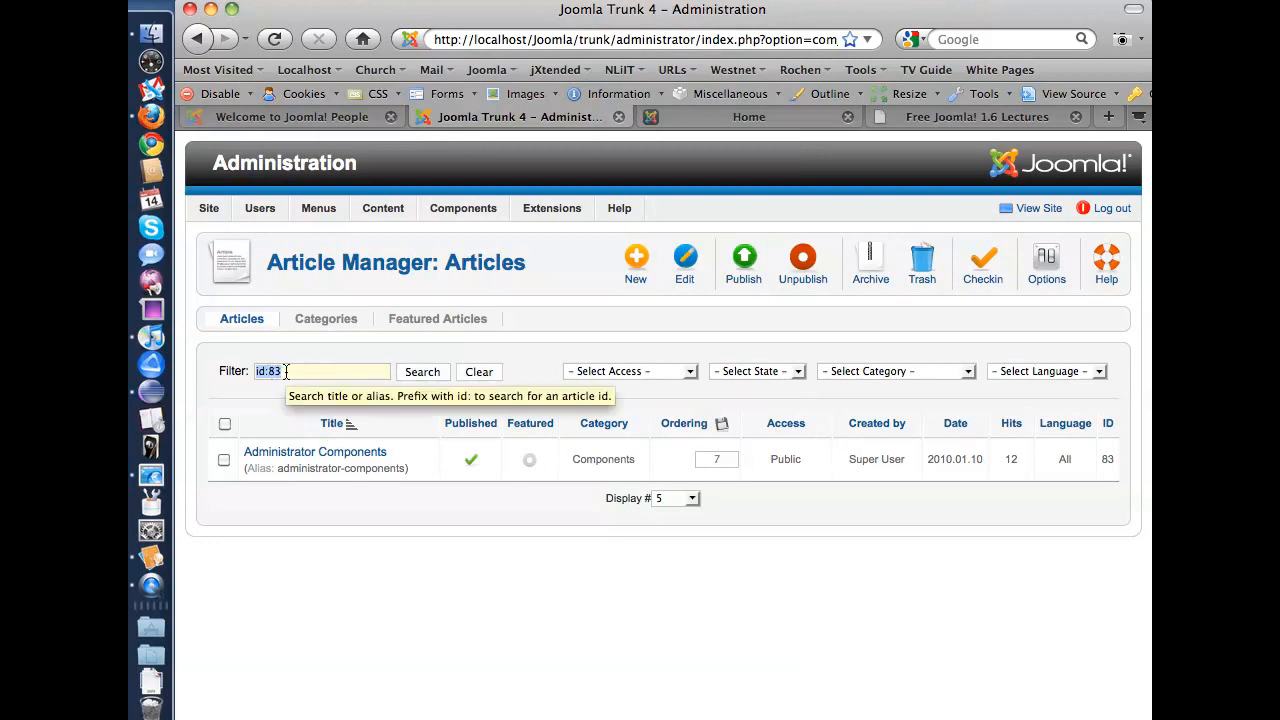
pyautogui.click(482, 376)
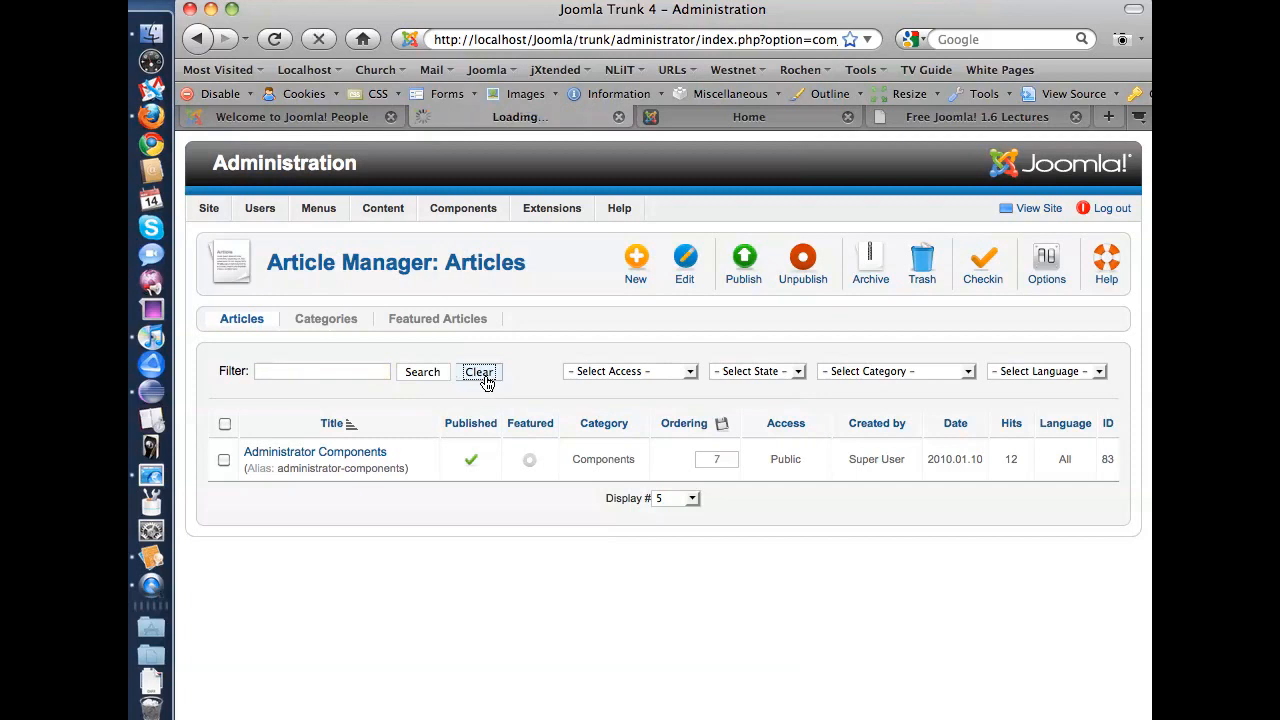
# Examine the choices offered by the article list's access, state, category and language filters.
pyautogui.click(620, 374)
pyautogui.click(622, 383)
pyautogui.click(649, 374)
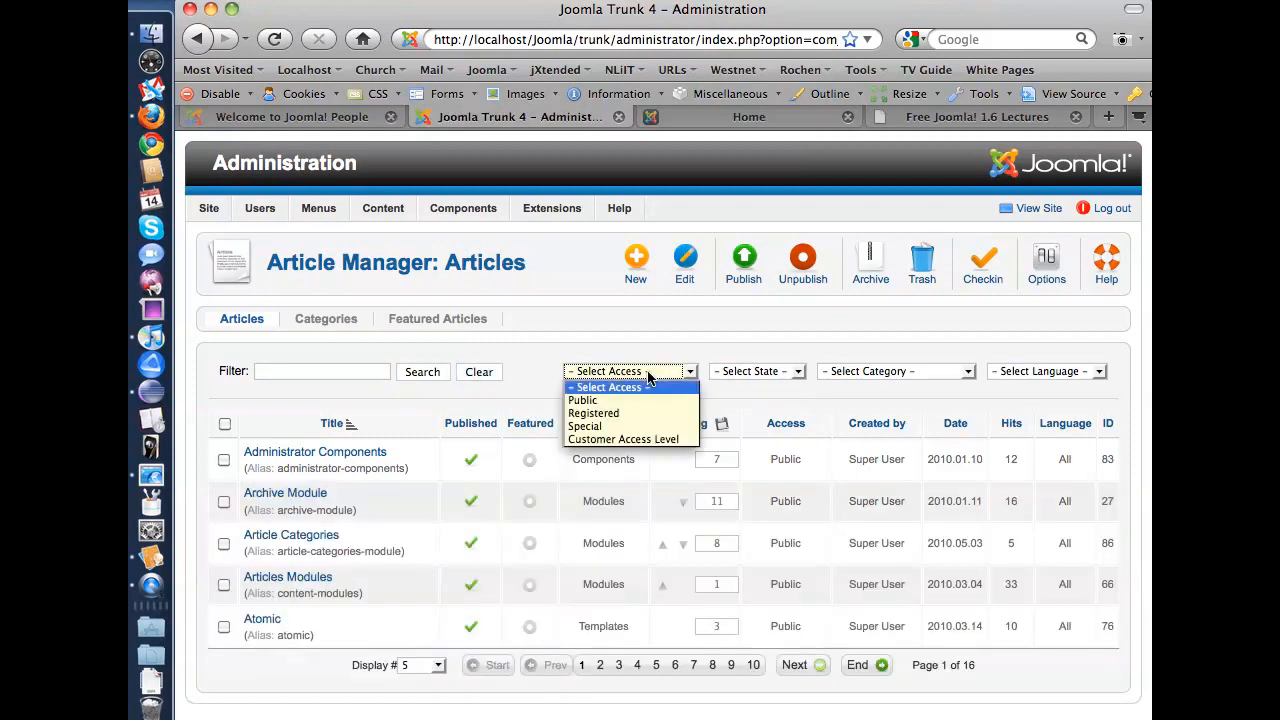
pyautogui.click(720, 378)
pyautogui.click(776, 378)
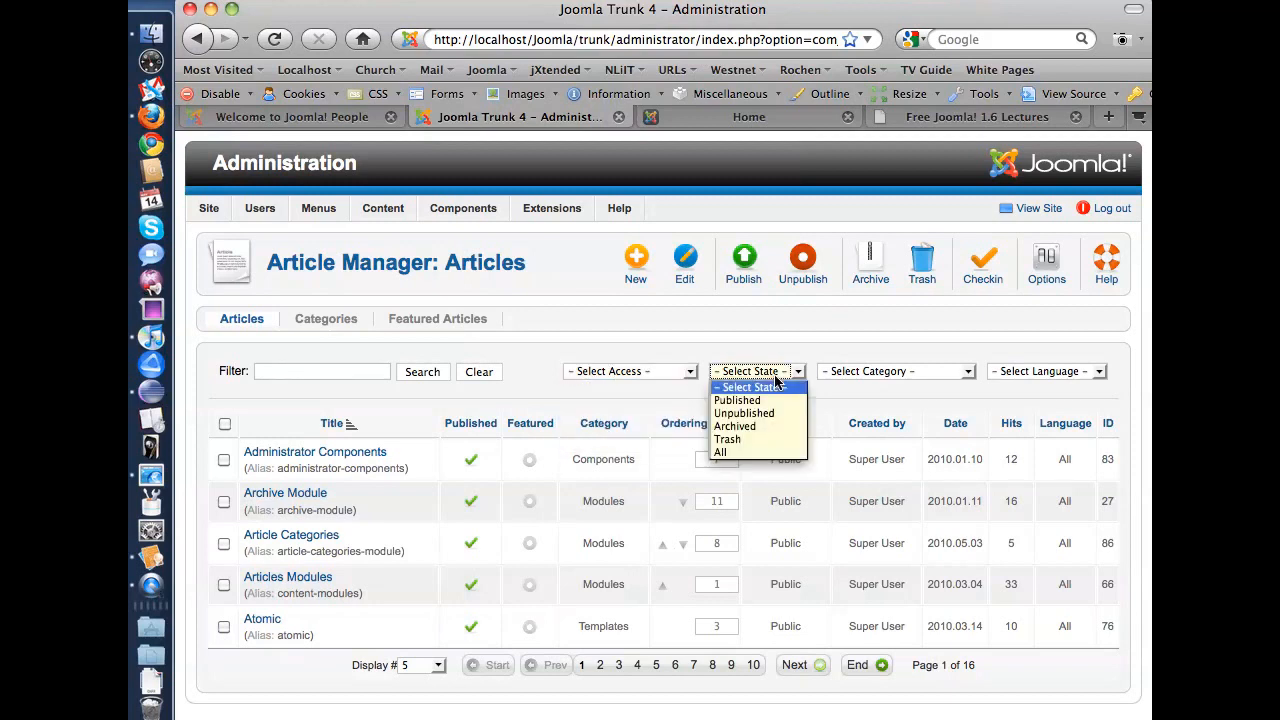
pyautogui.click(776, 380)
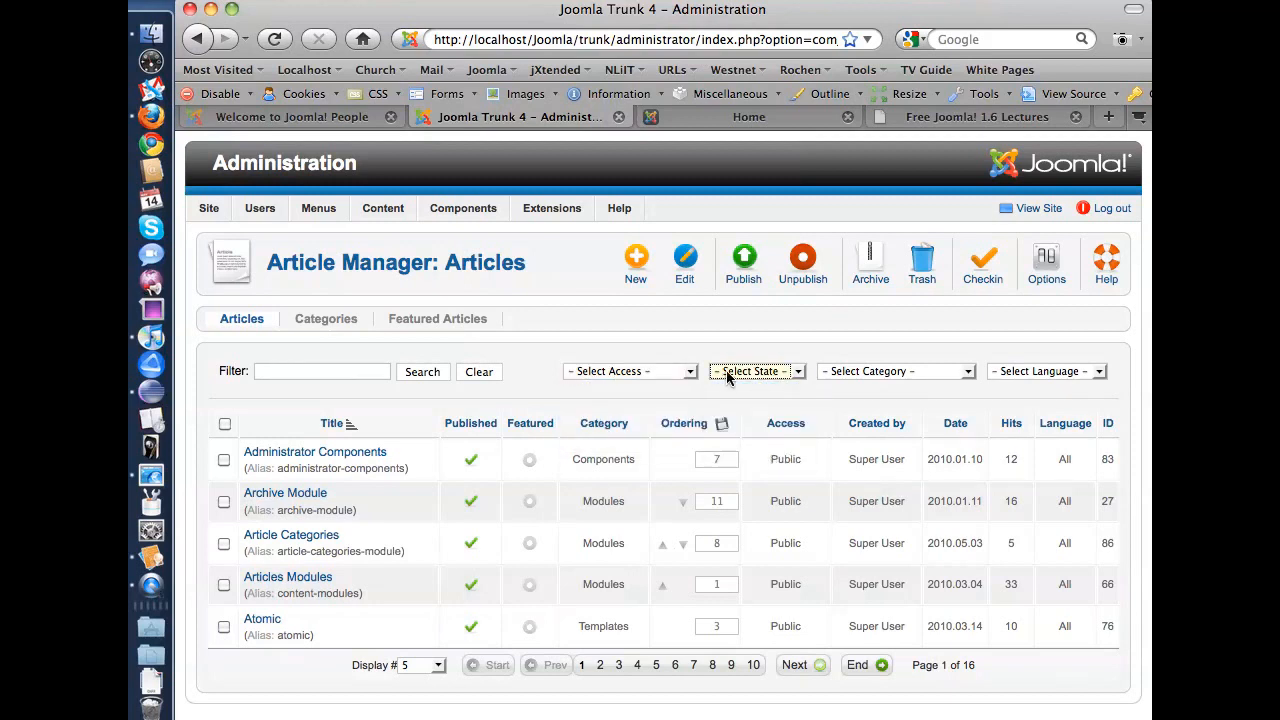
pyautogui.click(864, 376)
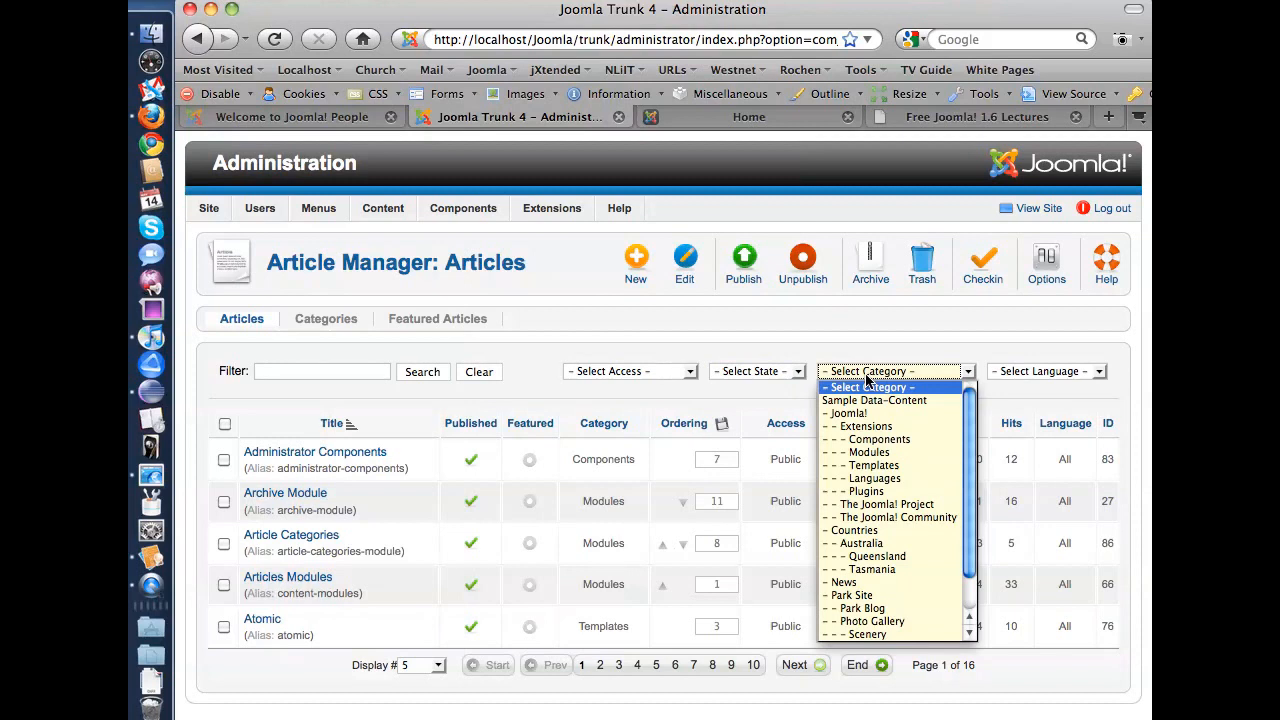
pyautogui.click(866, 378)
pyautogui.click(1016, 376)
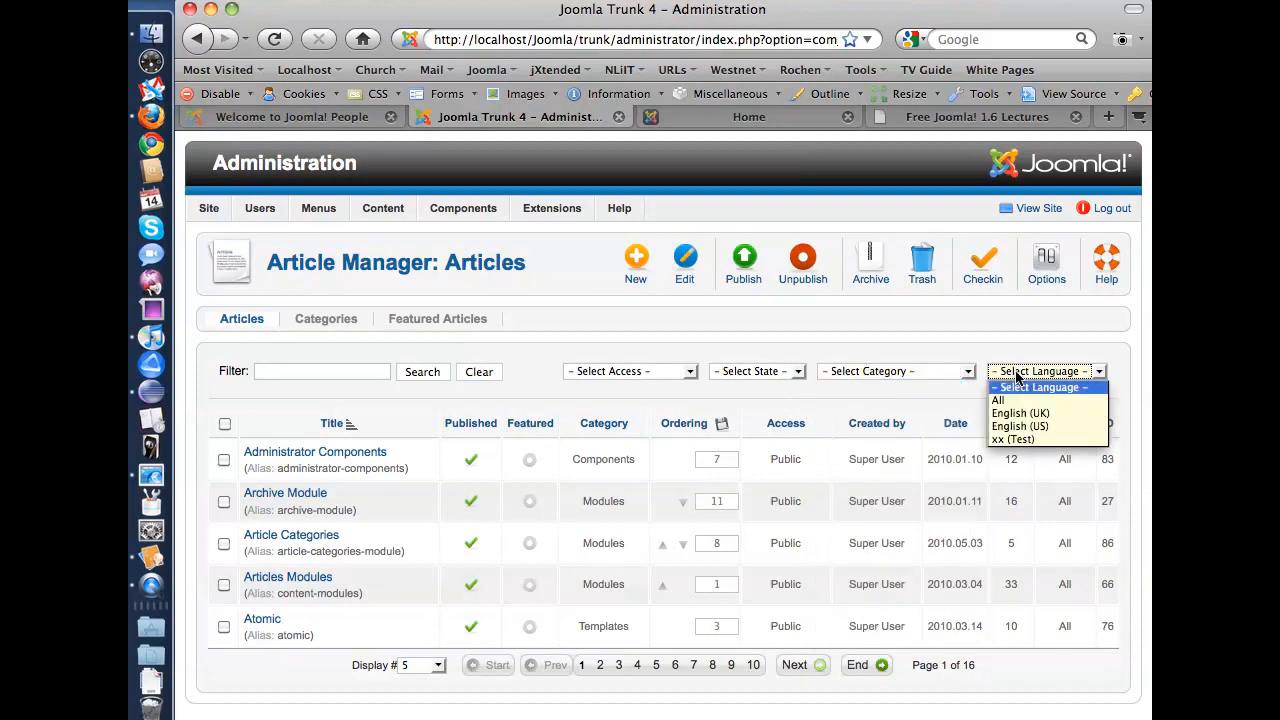
pyautogui.click(1016, 376)
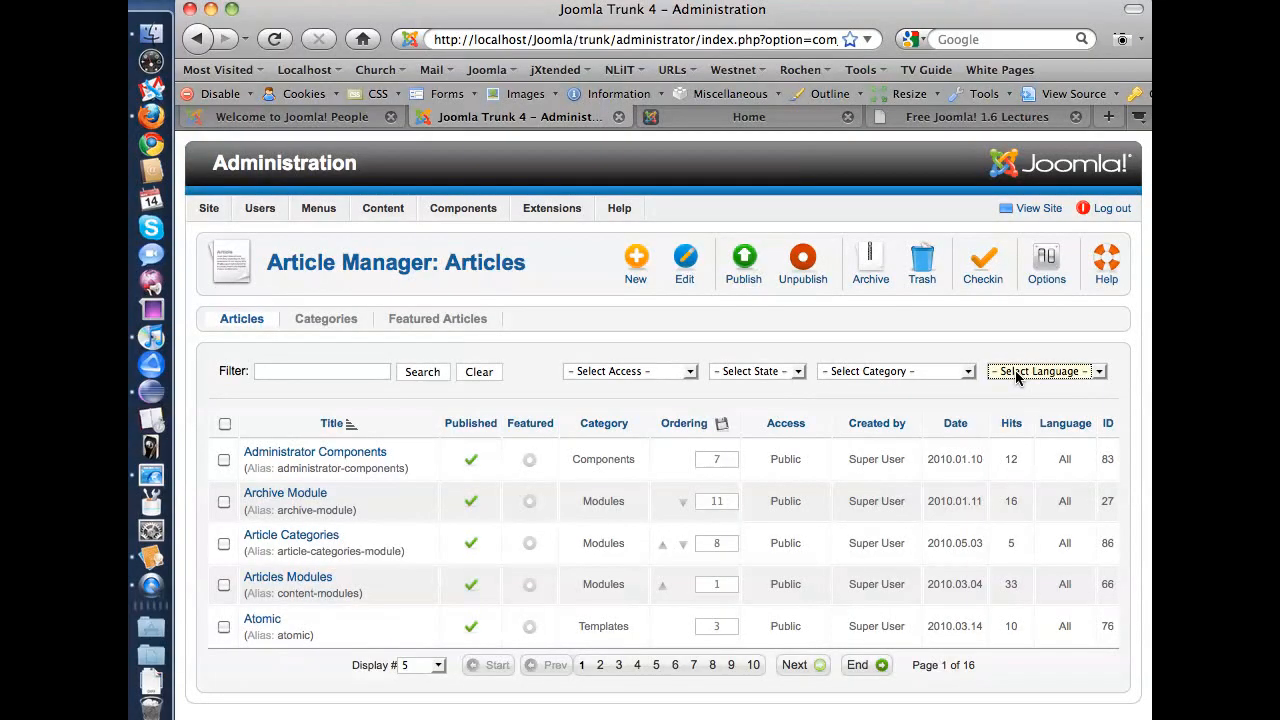
# View the article category list, and return to the articles to check the category filter.
pyautogui.click(340, 322)
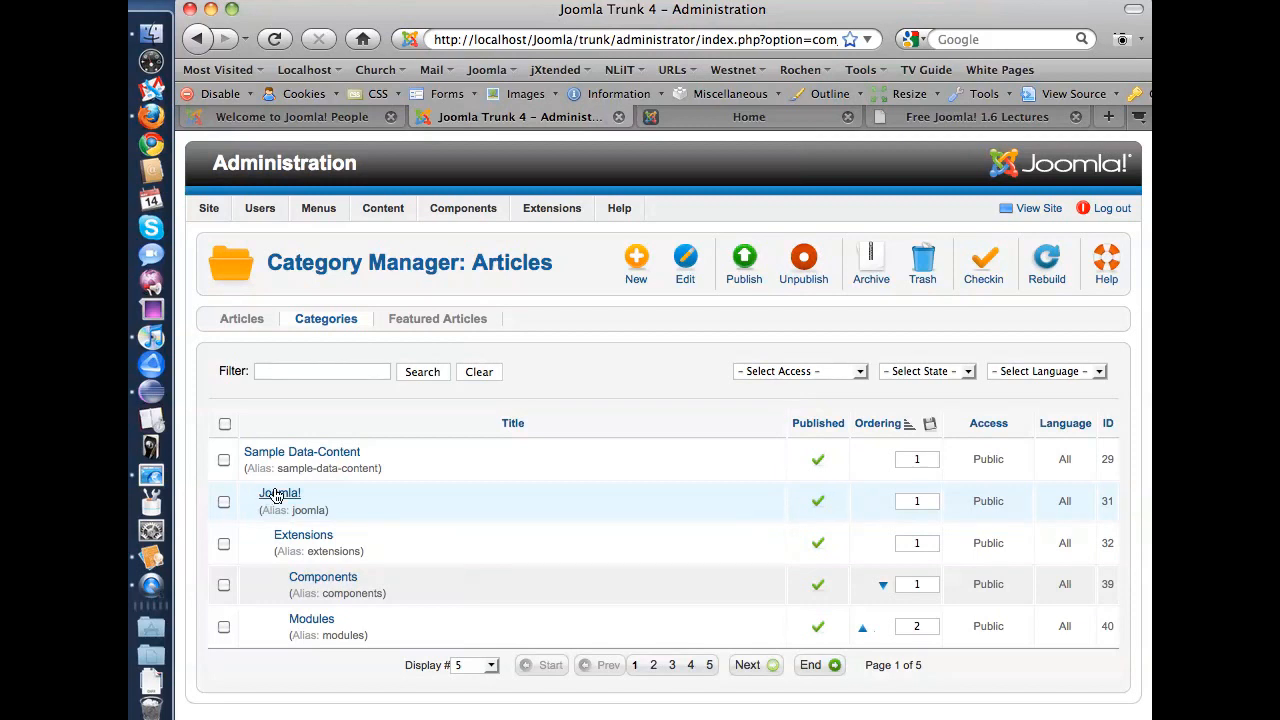
pyautogui.click(241, 322)
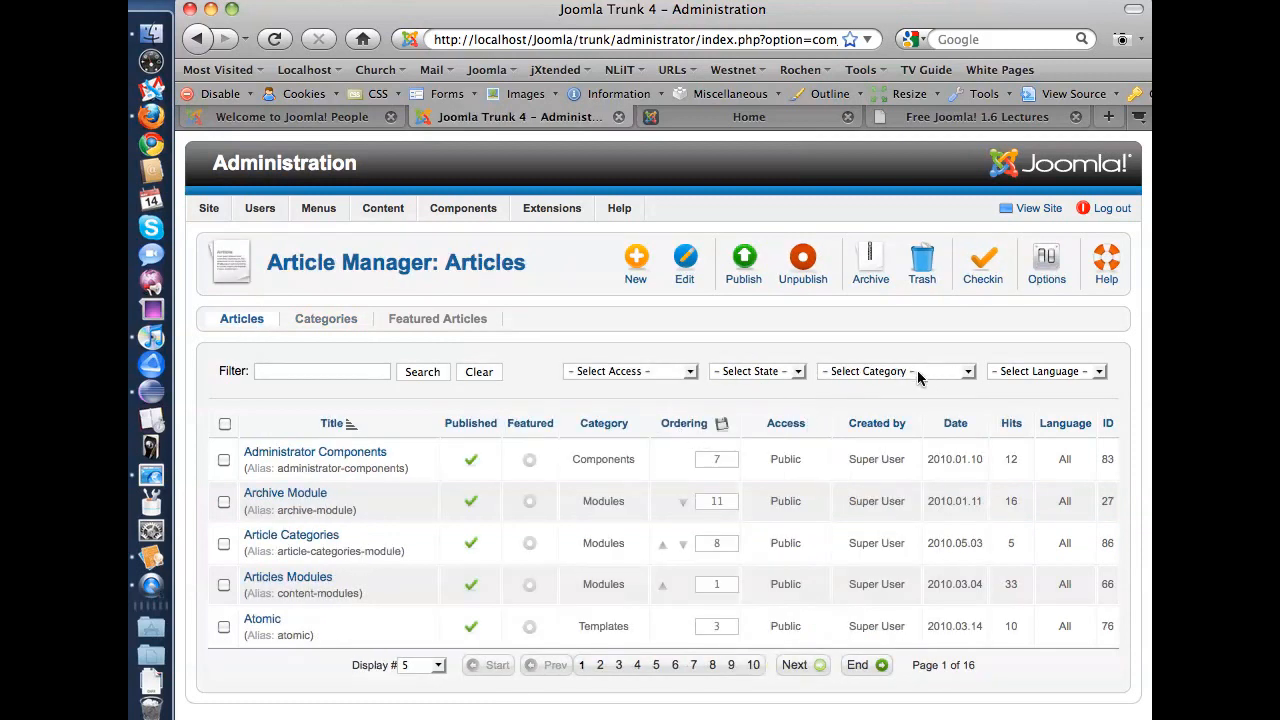
pyautogui.click(918, 378)
pyautogui.click(879, 375)
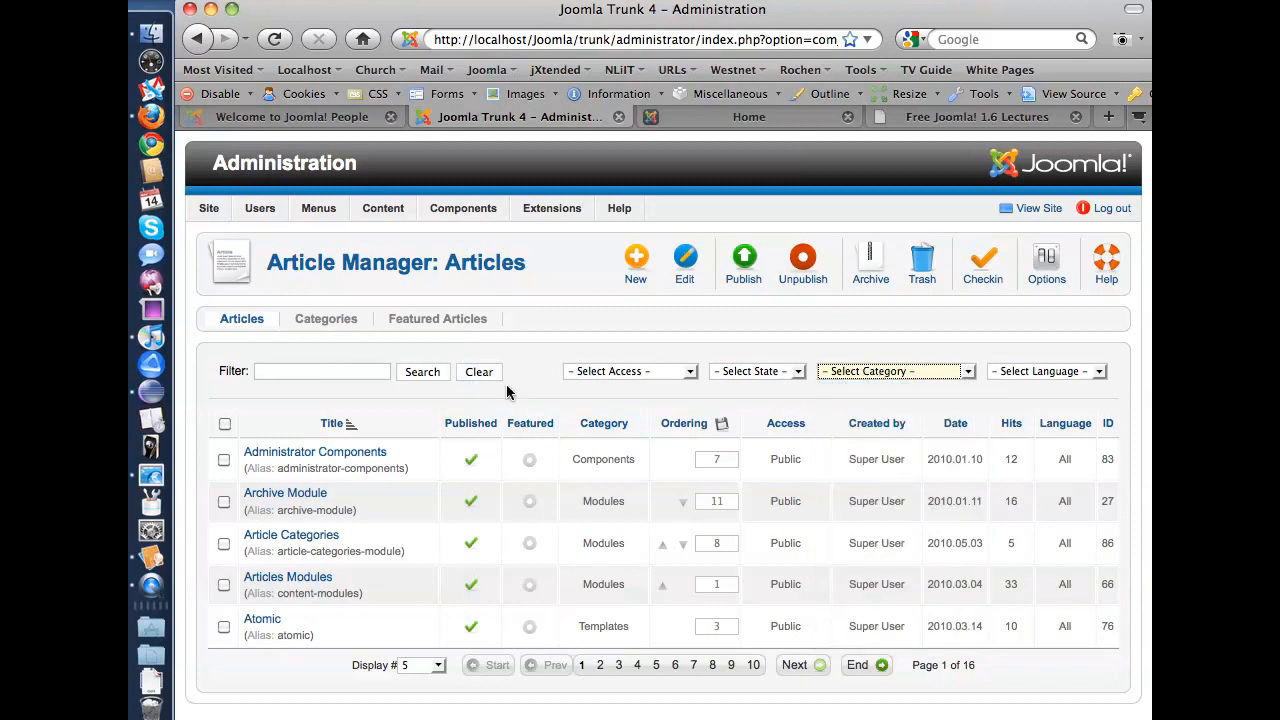
# Check the states available for filtering articles, and move the Atomic article to the trash.
pyautogui.click(757, 372)
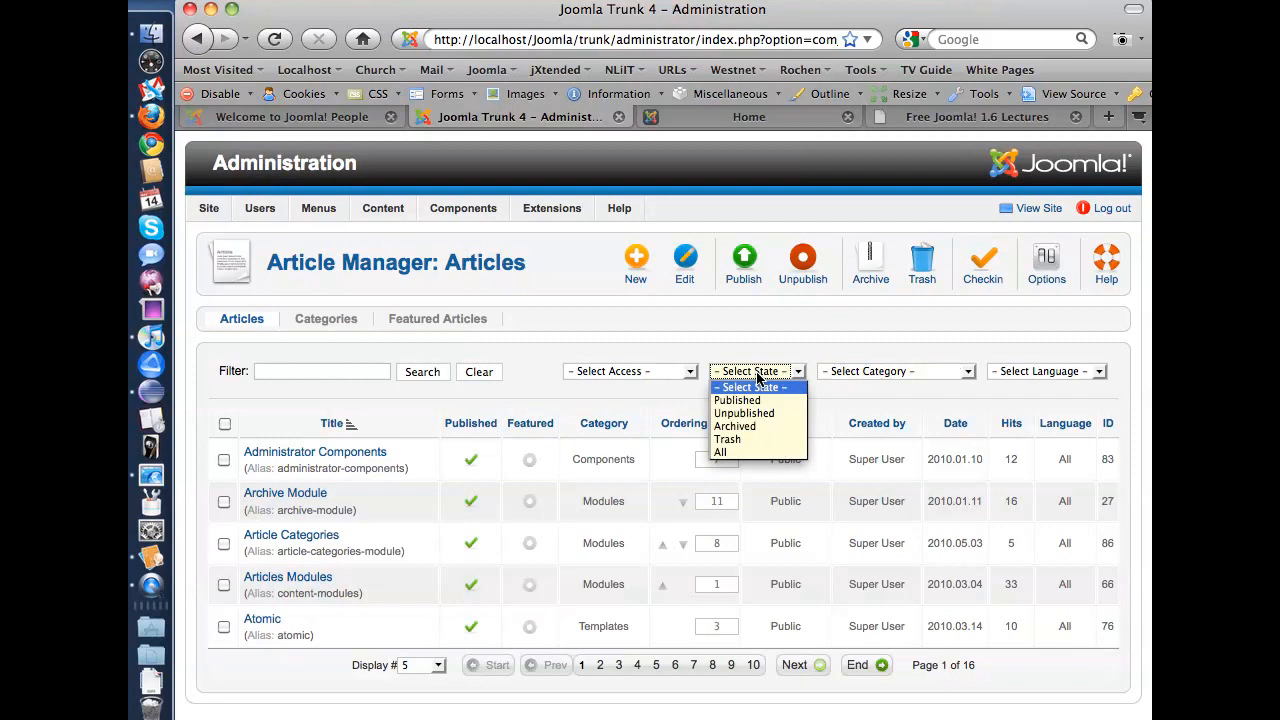
pyautogui.click(757, 372)
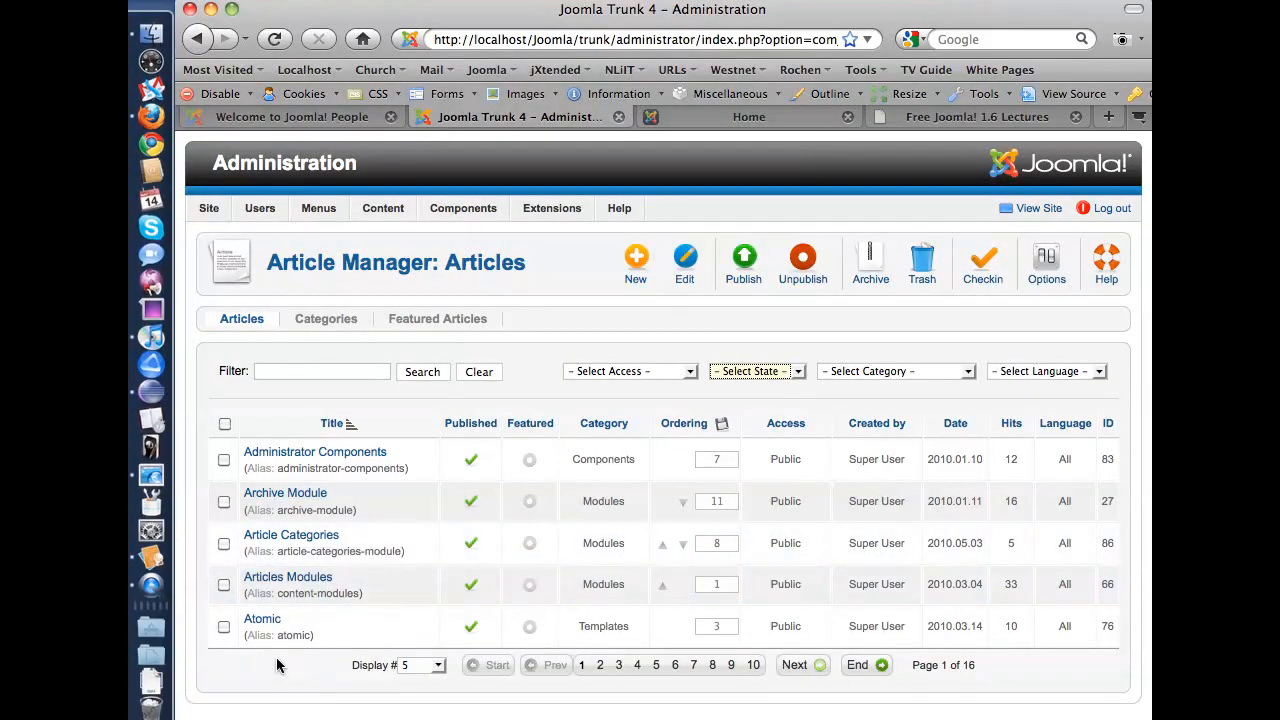
pyautogui.click(224, 627)
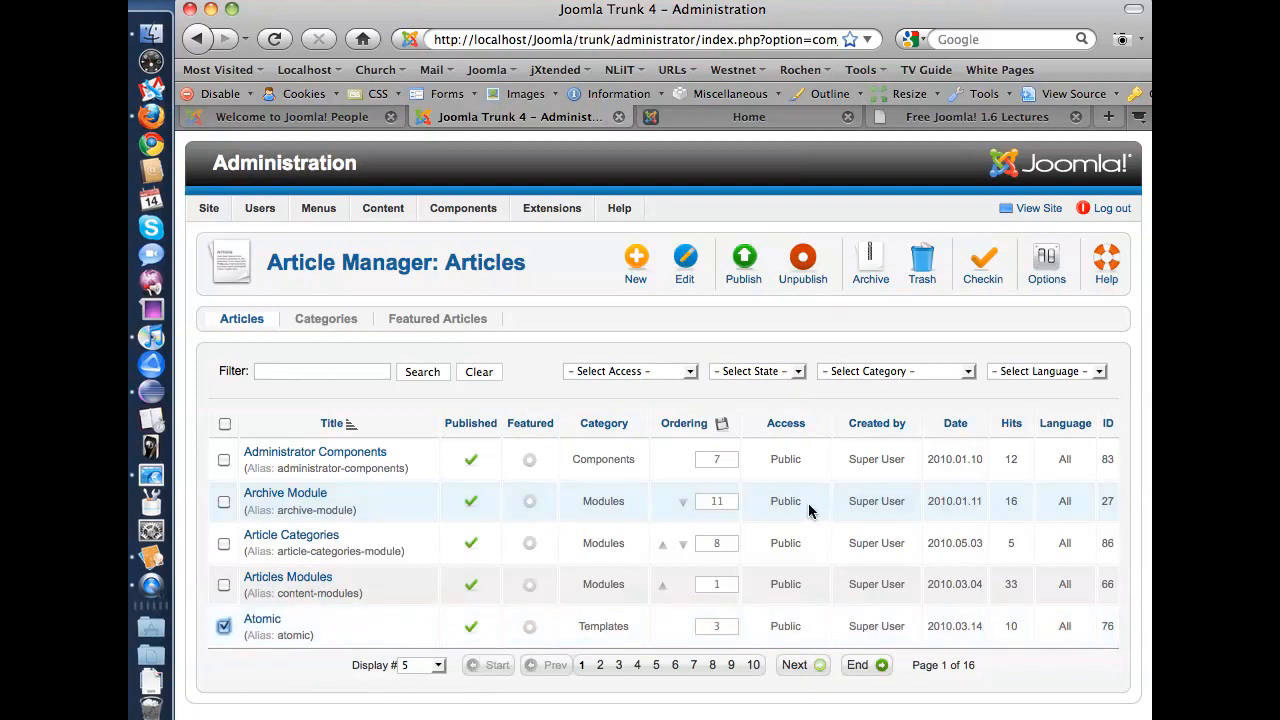
pyautogui.click(918, 272)
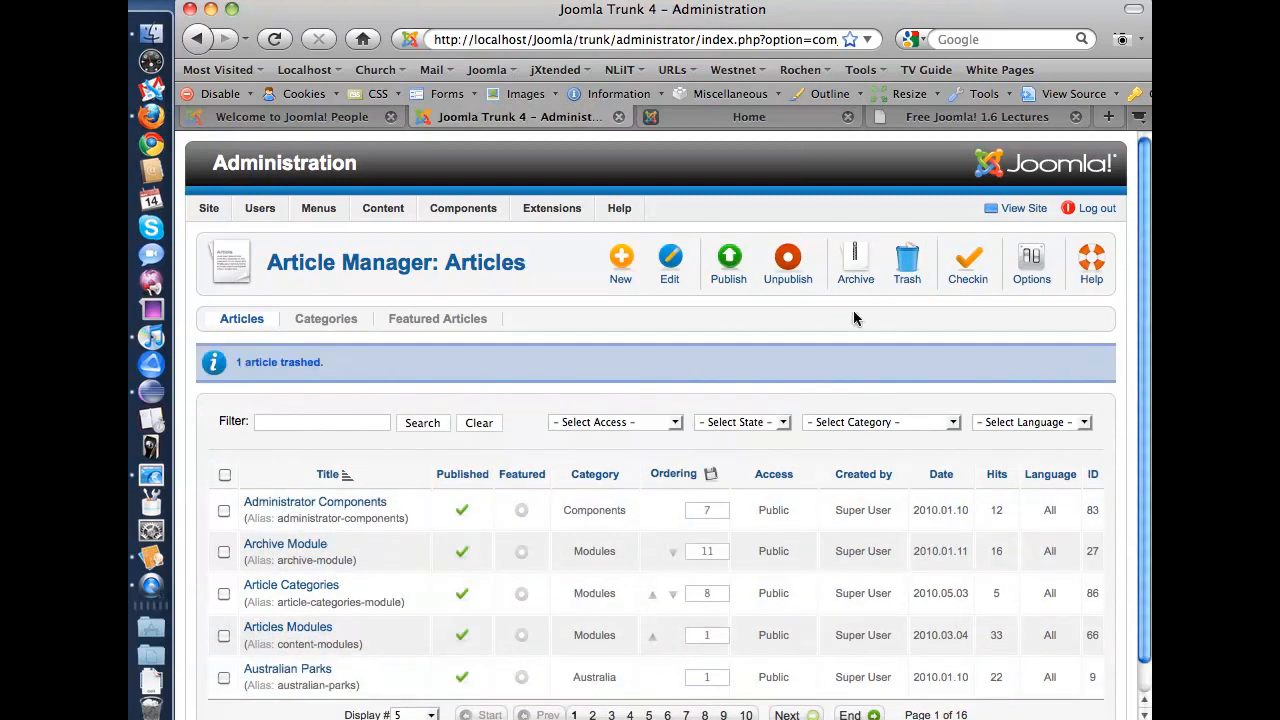
# Filter the article list by the Trash state, and select and deselect the trashed Atomic article.
pyautogui.click(752, 428)
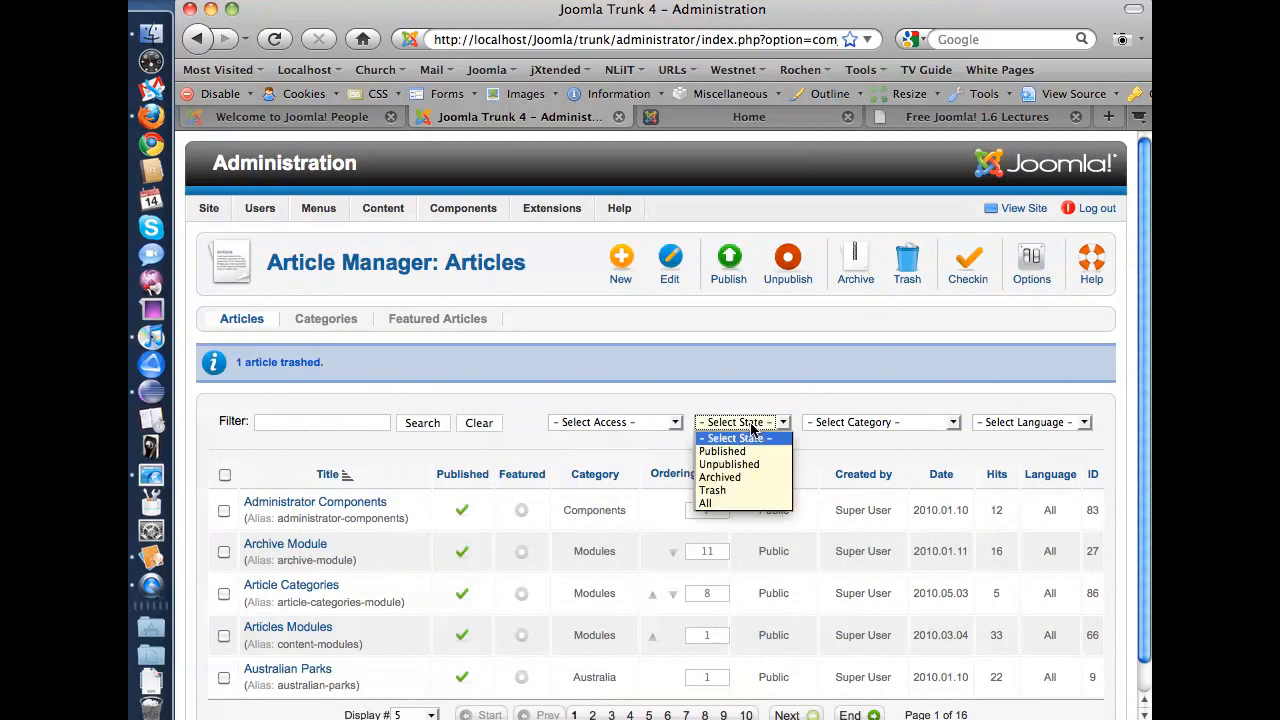
pyautogui.click(752, 428)
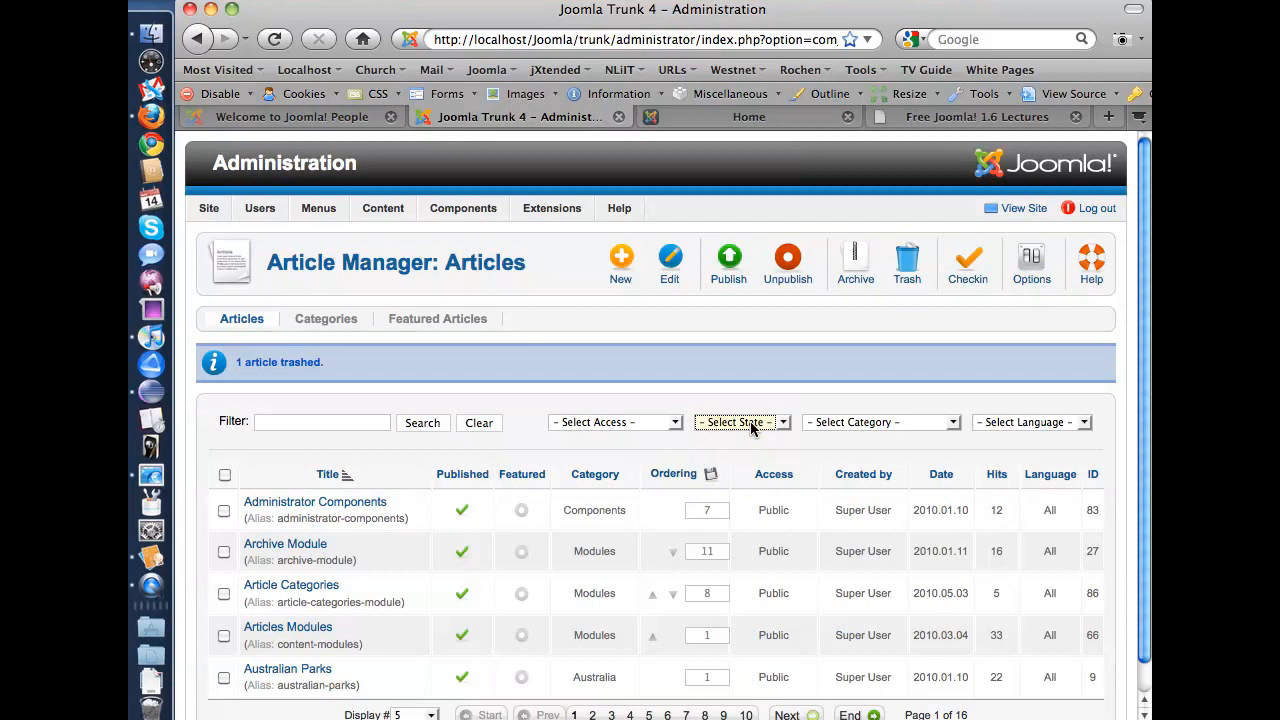
pyautogui.click(754, 426)
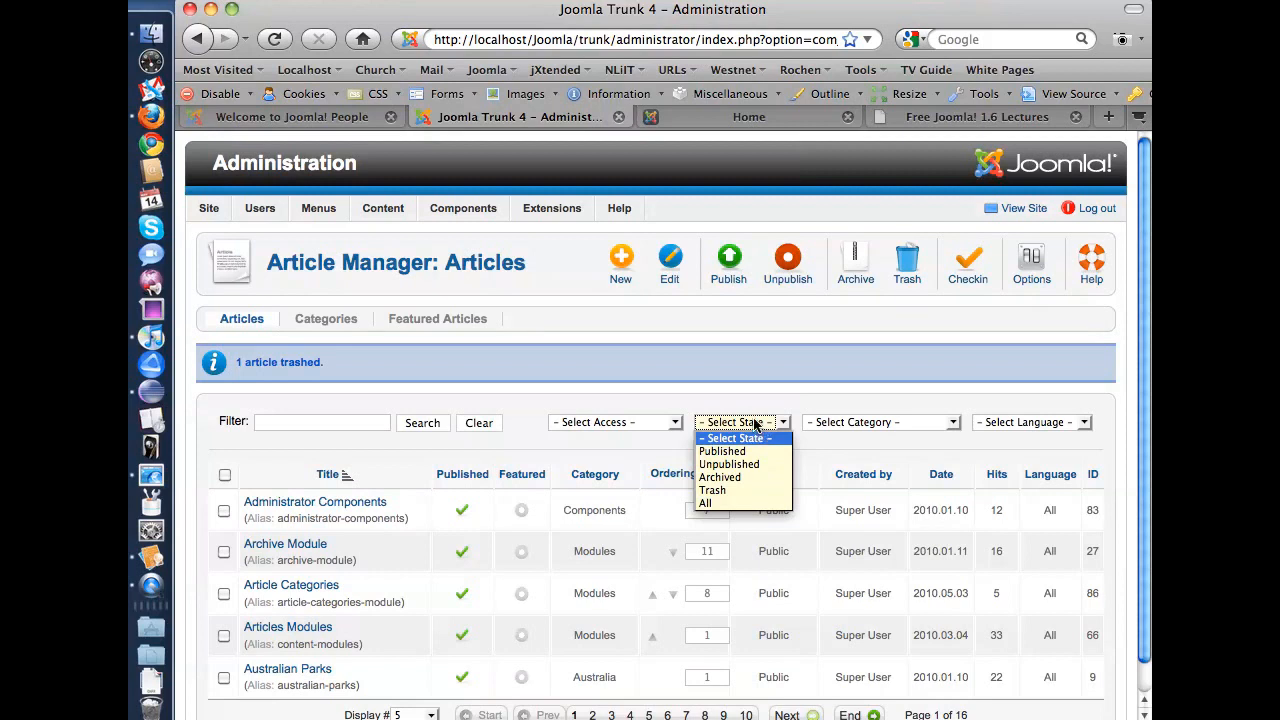
pyautogui.click(727, 491)
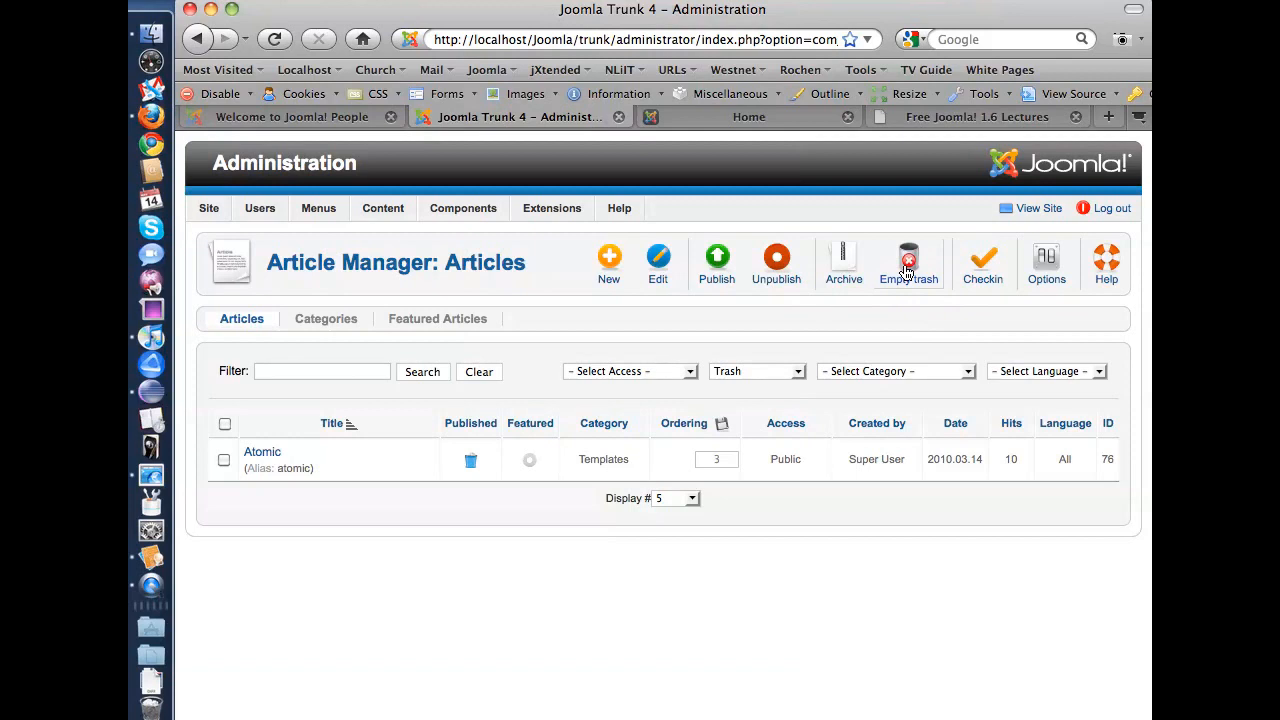
pyautogui.click(223, 462)
pyautogui.click(224, 459)
# View the Archived articles, and reset the state filter before checking the language filter's options.
pyautogui.click(727, 374)
pyautogui.click(750, 424)
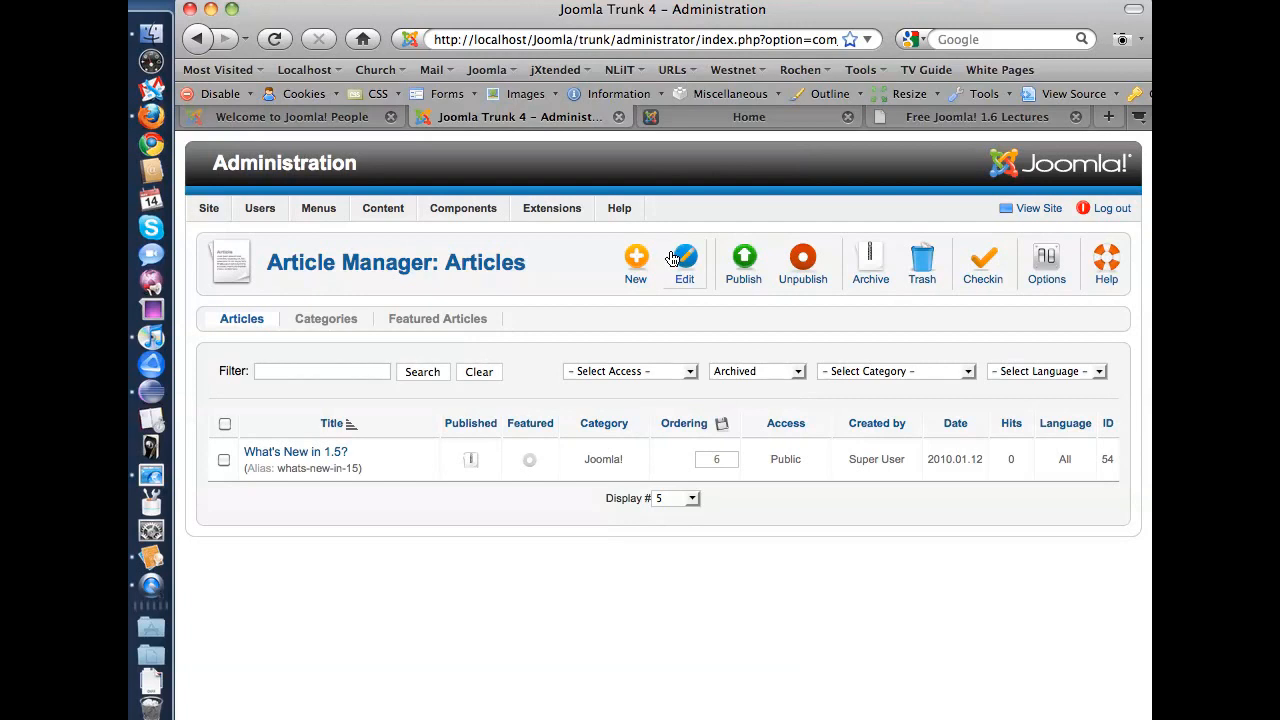
pyautogui.click(757, 374)
pyautogui.click(745, 386)
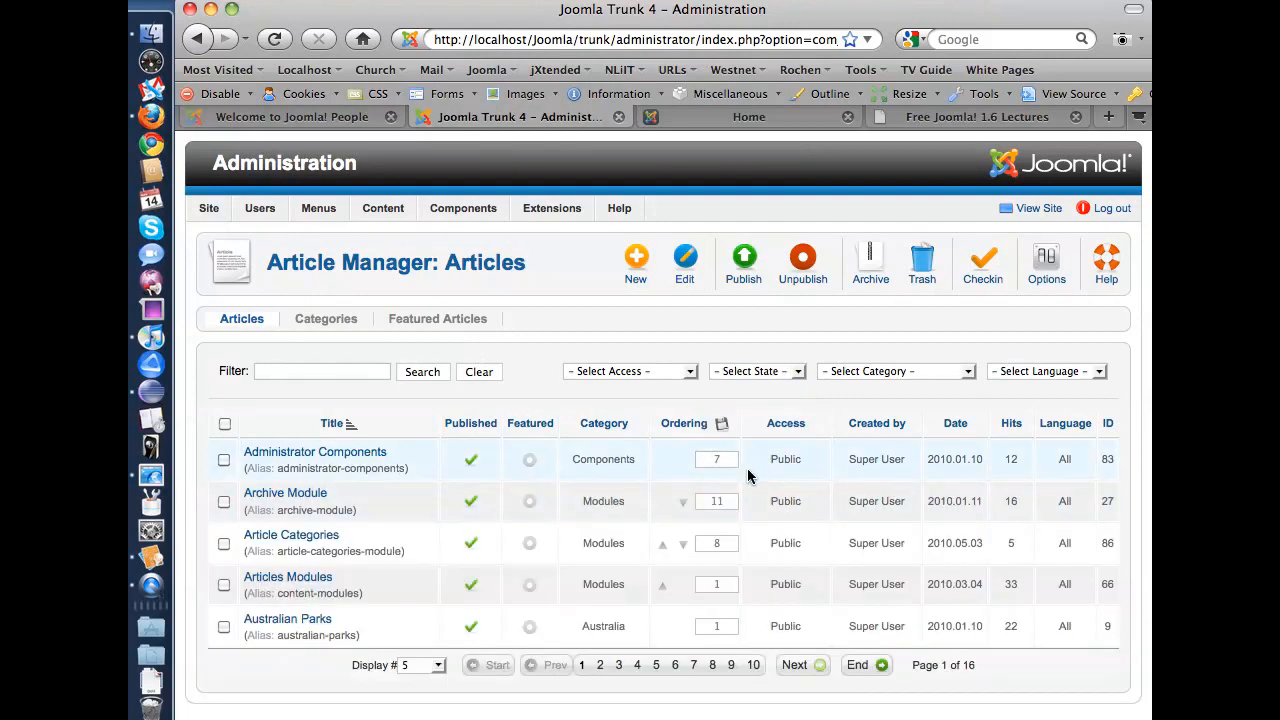
pyautogui.click(1076, 372)
pyautogui.click(1072, 374)
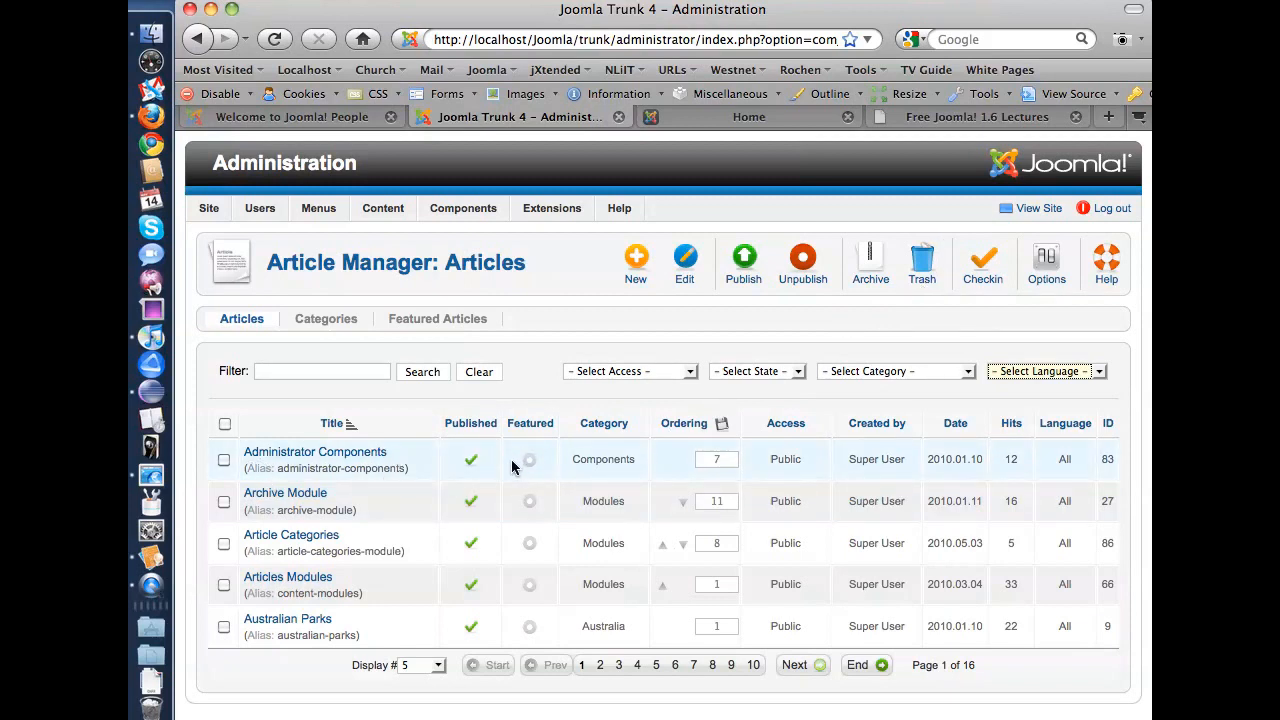
# Open the Administrator Components article for editing, and check the categories available for it.
pyautogui.click(352, 456)
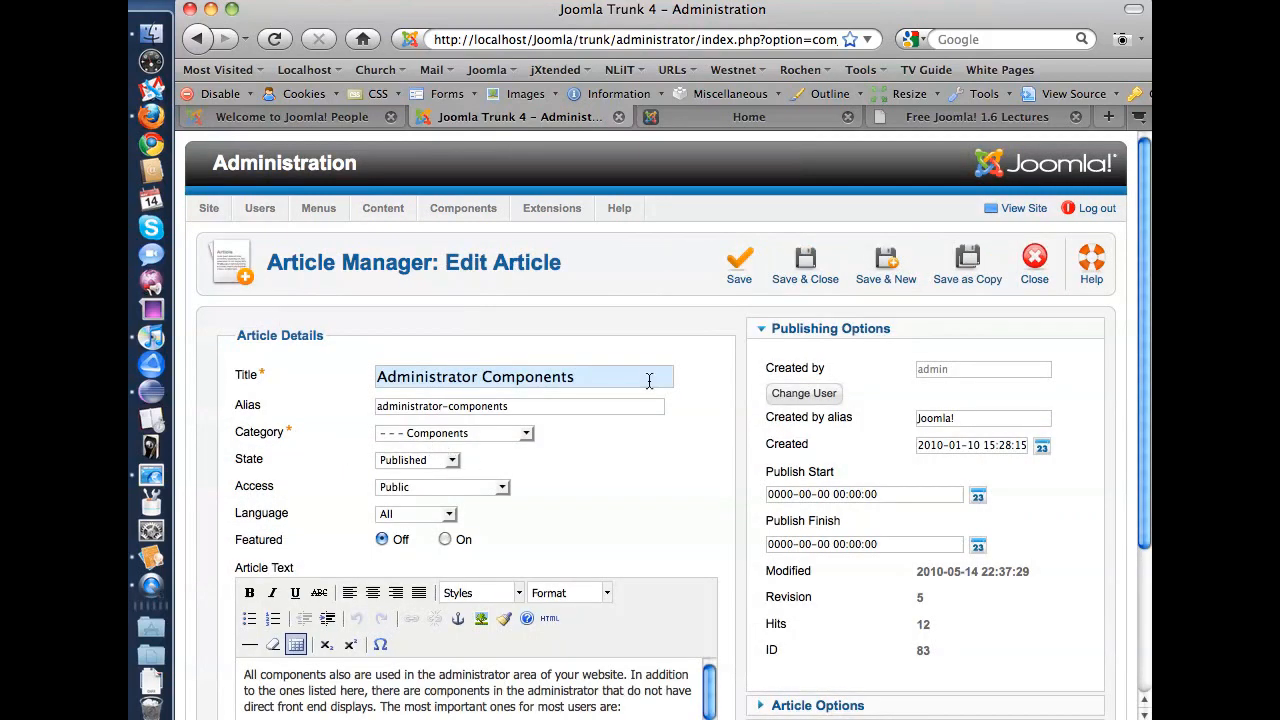
pyautogui.scroll(-4, 690, 365)
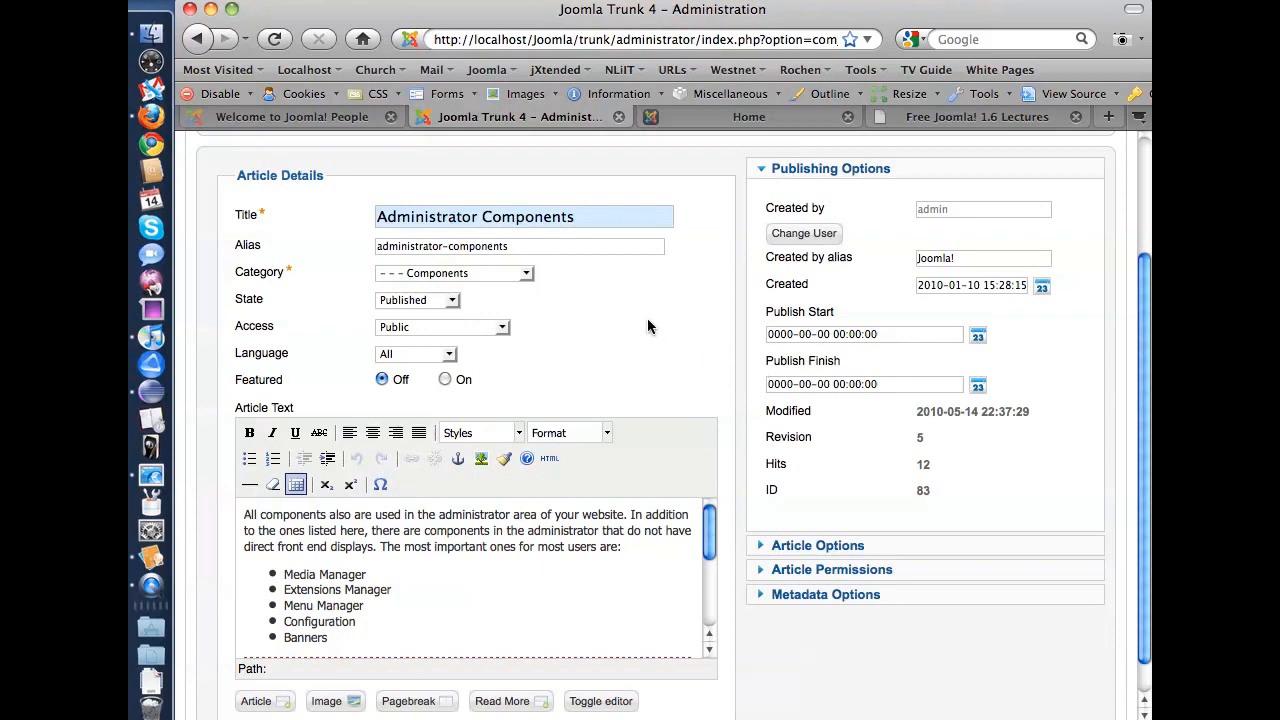
pyautogui.click(481, 275)
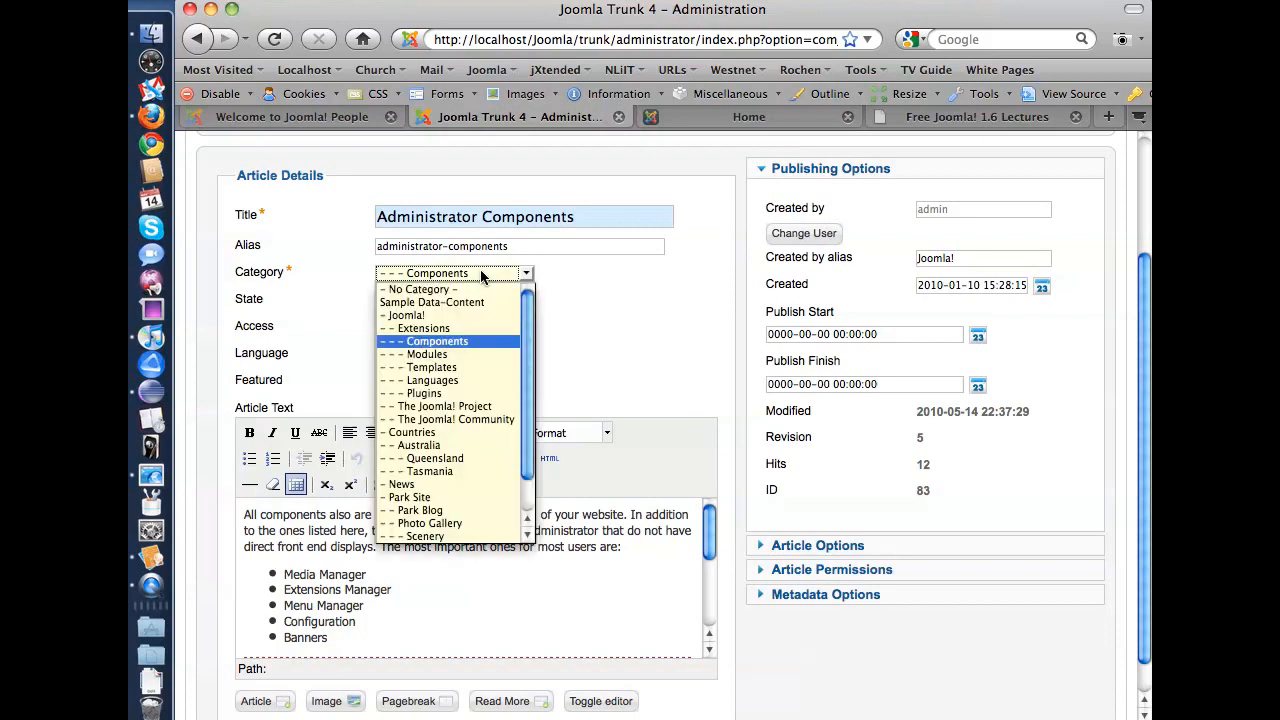
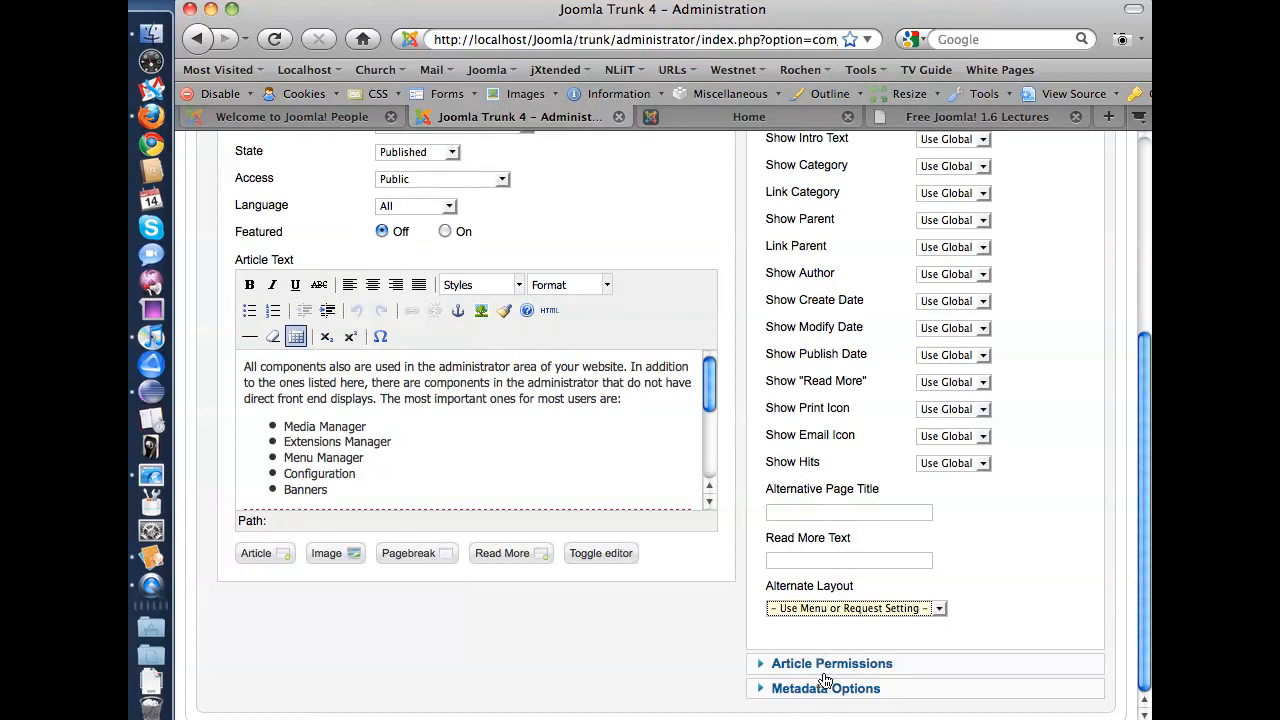
# Review the article's permissions summary for the Delete, Edit and Edit State actions.
pyautogui.click(823, 663)
pyautogui.scroll(-3, 920, 458)
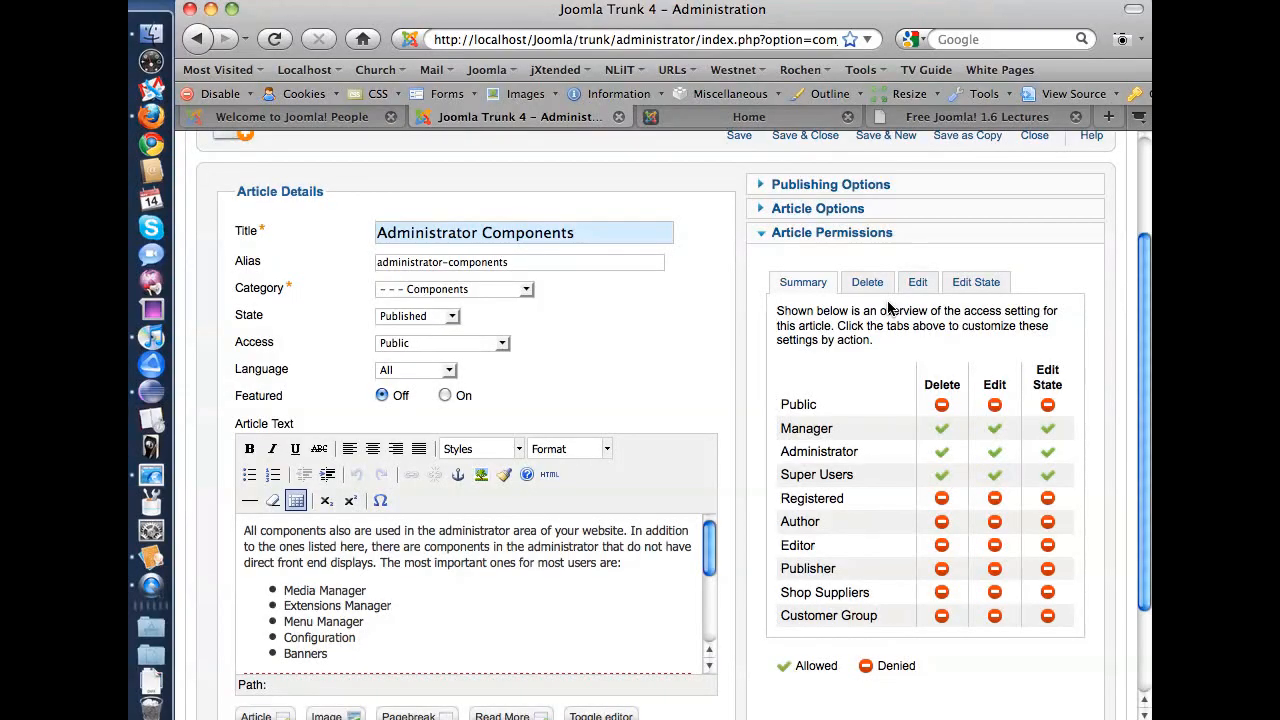
pyautogui.scroll(-1, 888, 308)
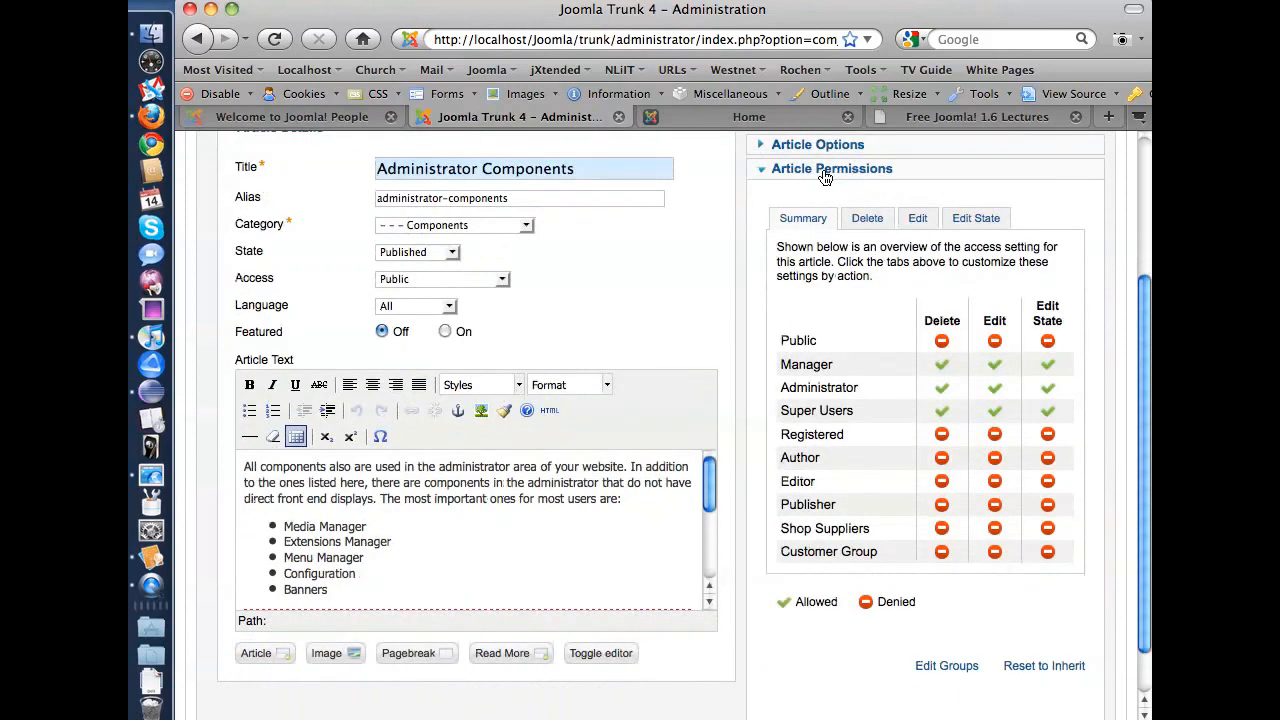
# Review the article's metadata options, and close the article without saving.
pyautogui.click(822, 174)
pyautogui.click(820, 369)
pyautogui.scroll(-1, 997, 460)
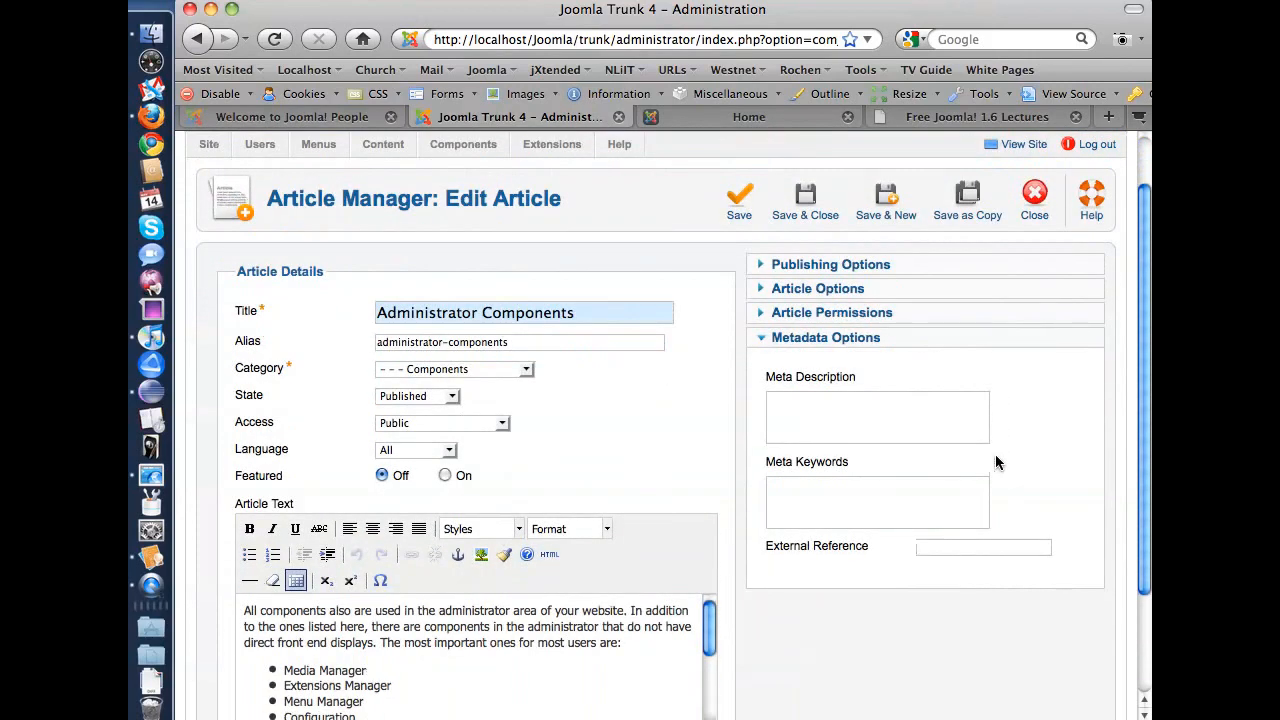
pyautogui.click(920, 428)
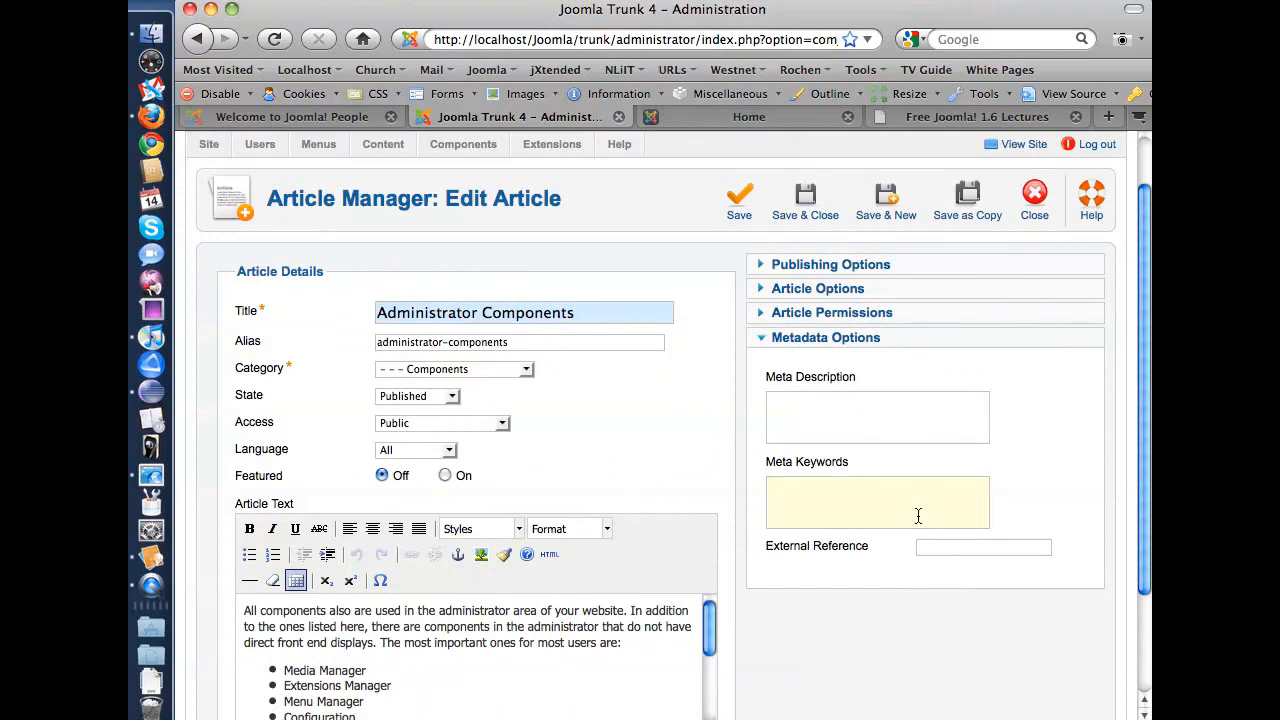
pyautogui.scroll(1, 918, 515)
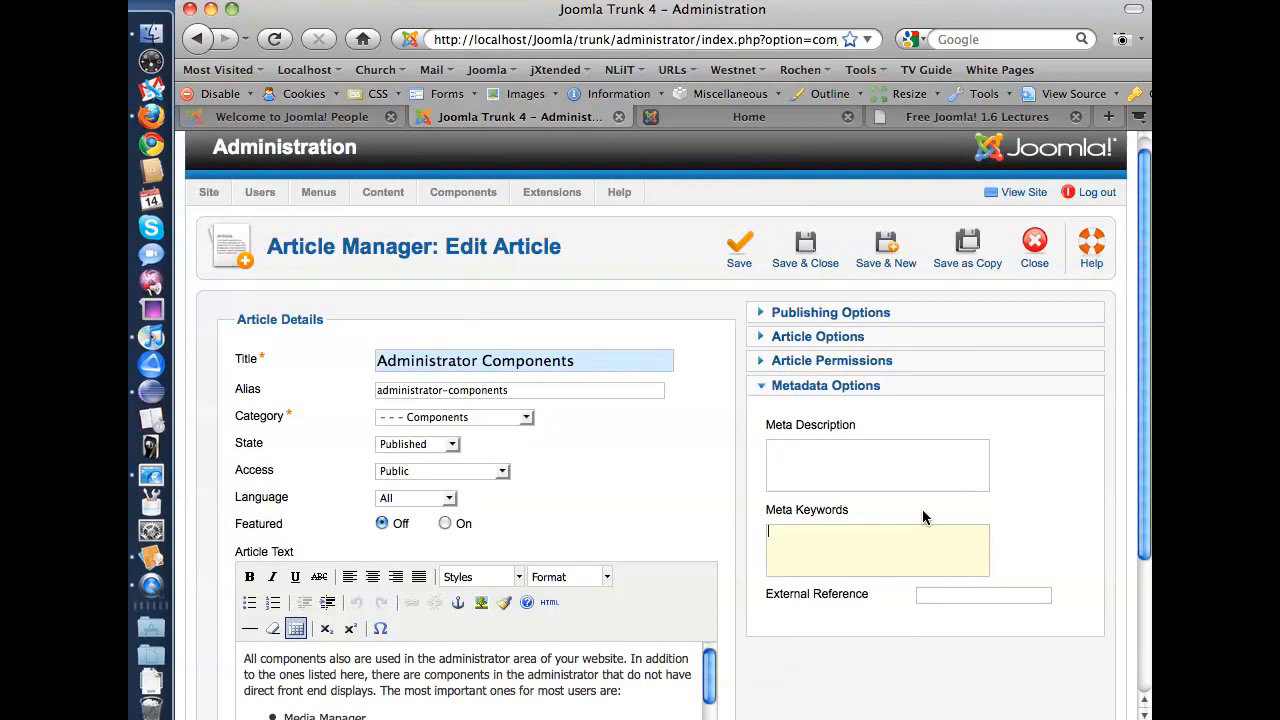
pyautogui.scroll(1, 923, 516)
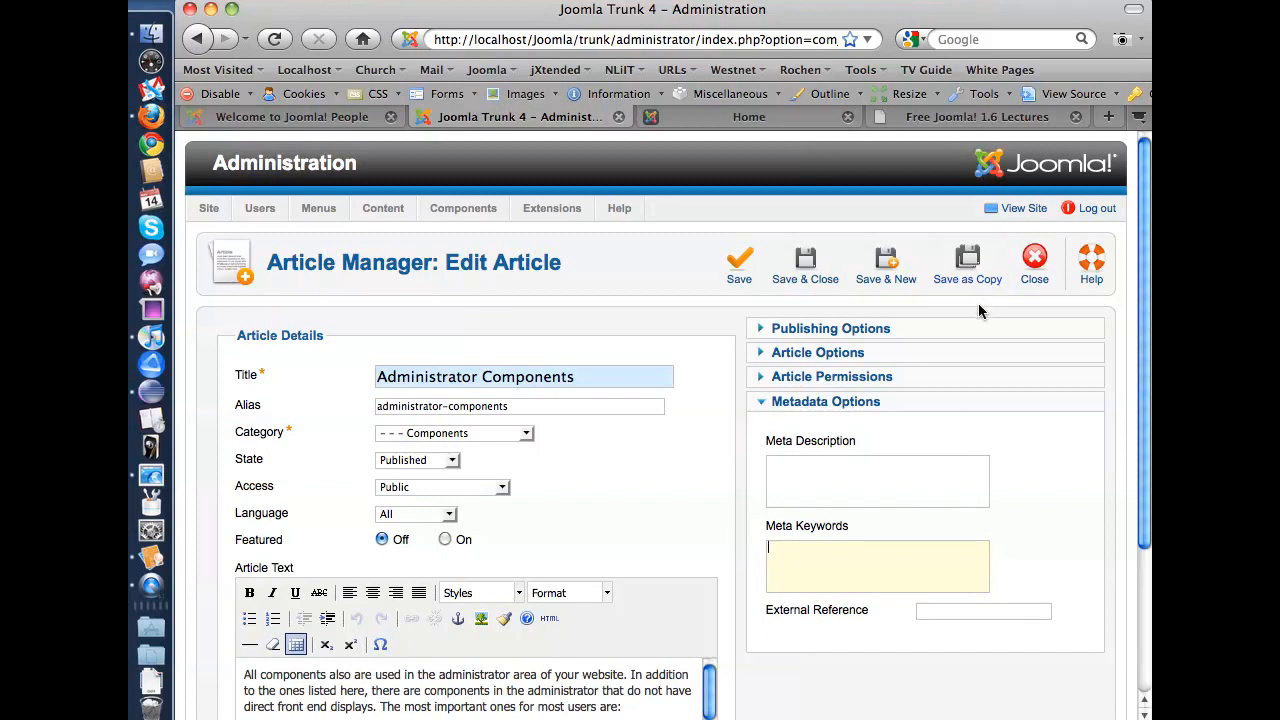
pyautogui.click(1036, 270)
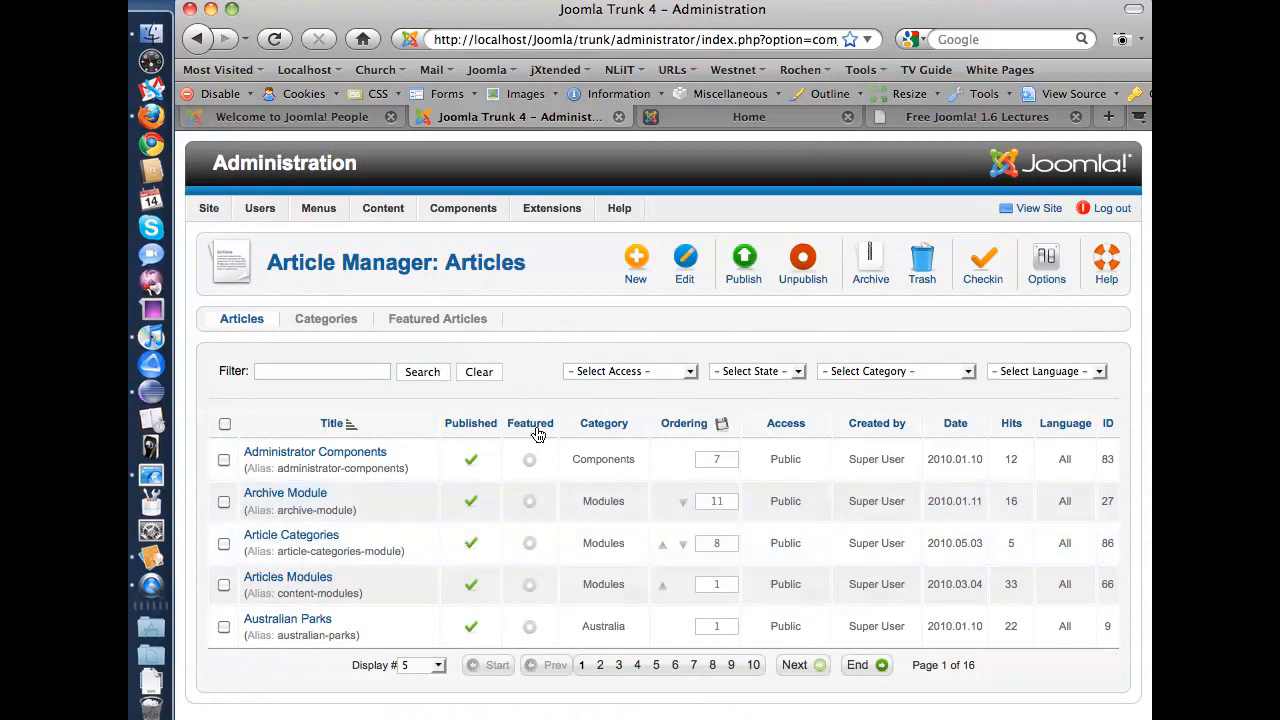
# Toggle the Administrator Components article's featured status on and off, and view the Featured Articles and Categories lists.
pyautogui.click(528, 461)
pyautogui.click(529, 463)
pyautogui.click(440, 319)
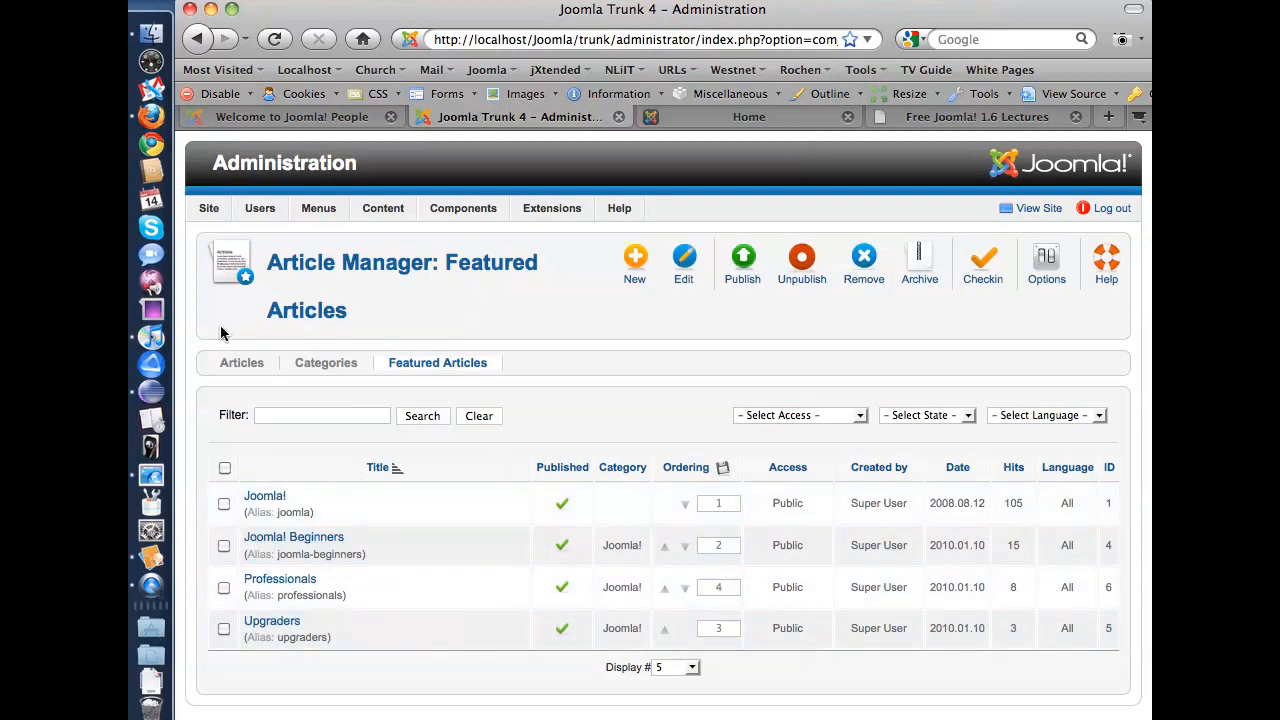
pyautogui.click(240, 364)
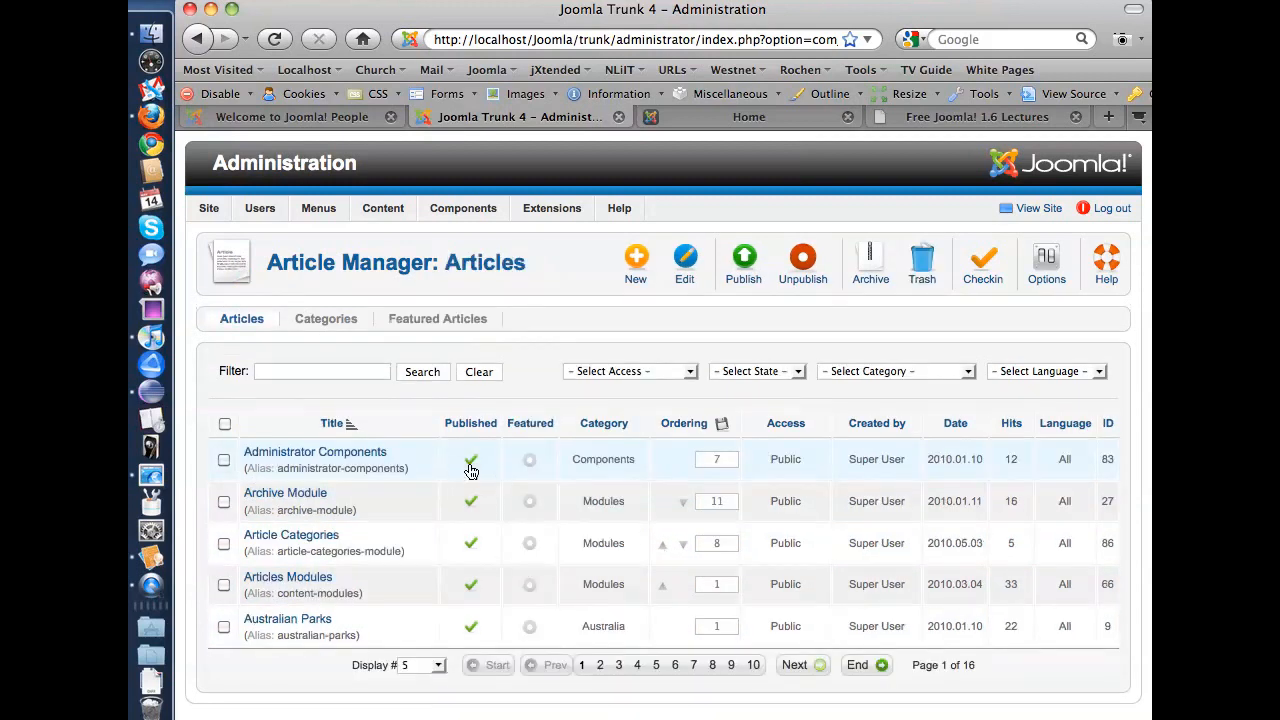
pyautogui.click(404, 324)
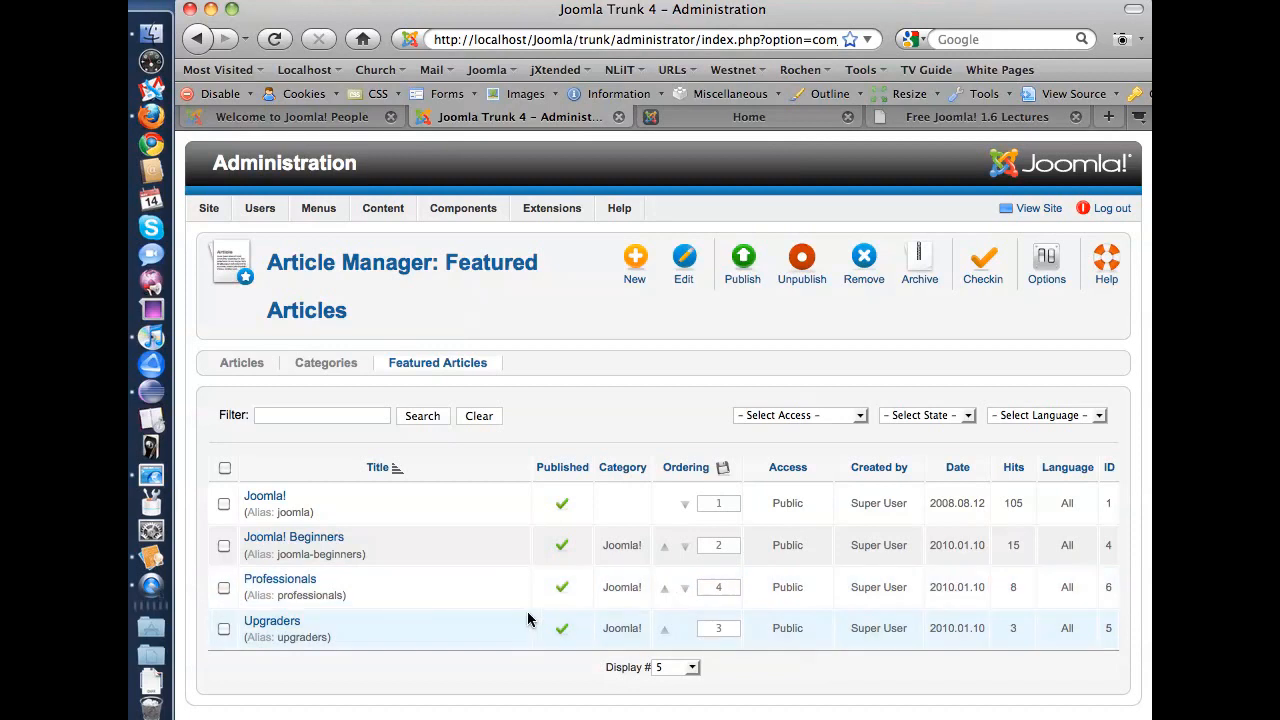
pyautogui.click(318, 368)
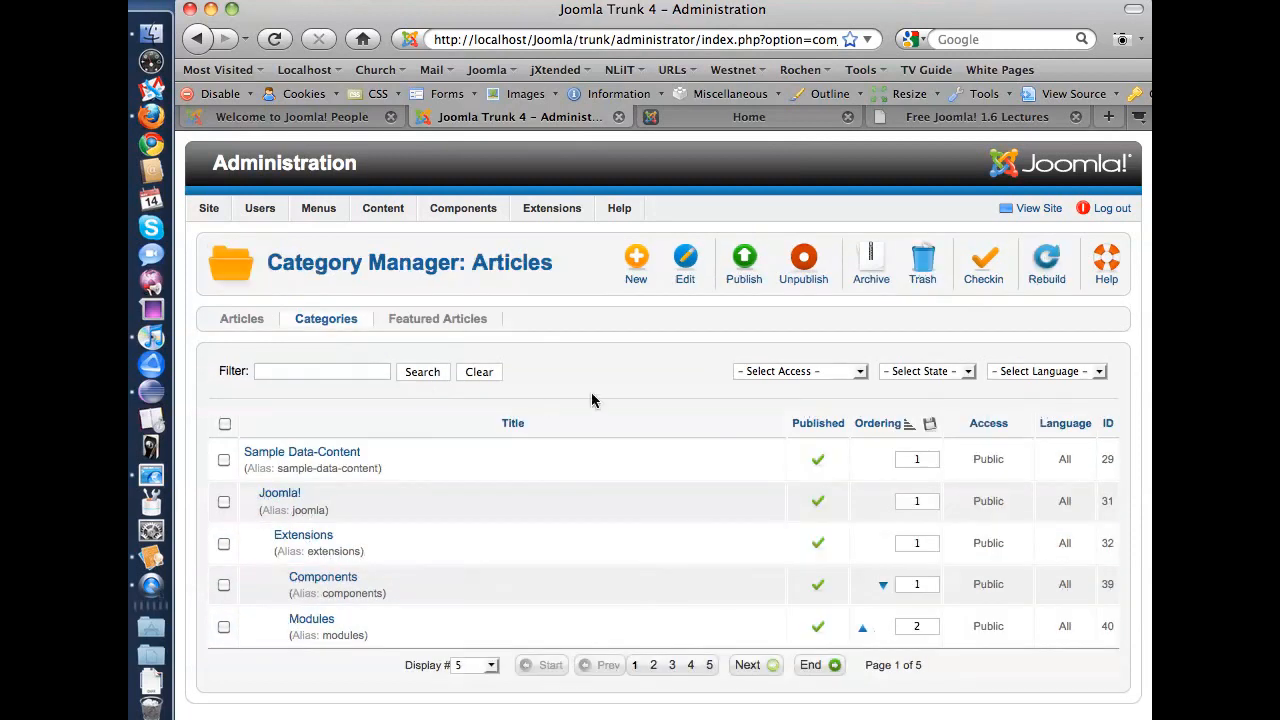
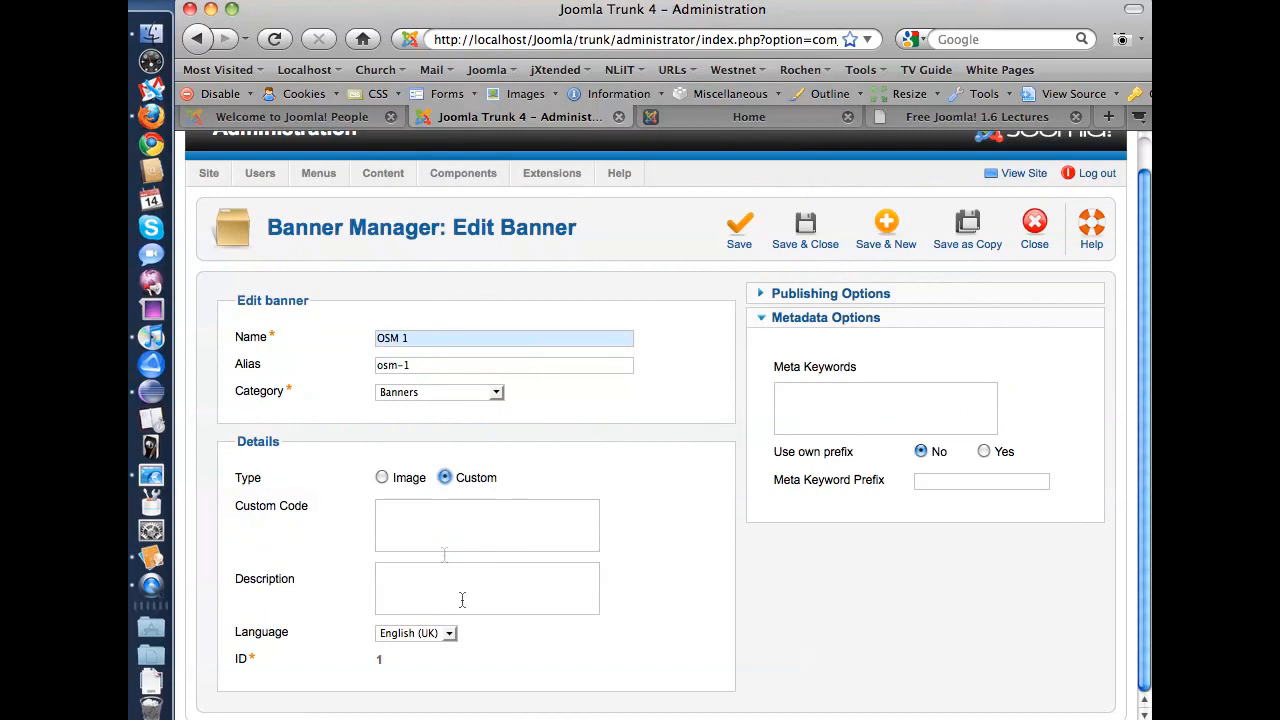
# Set the OSM 1 banner's type to Image, and review its publishing options.
pyautogui.click(409, 480)
pyautogui.scroll(-2, 471, 491)
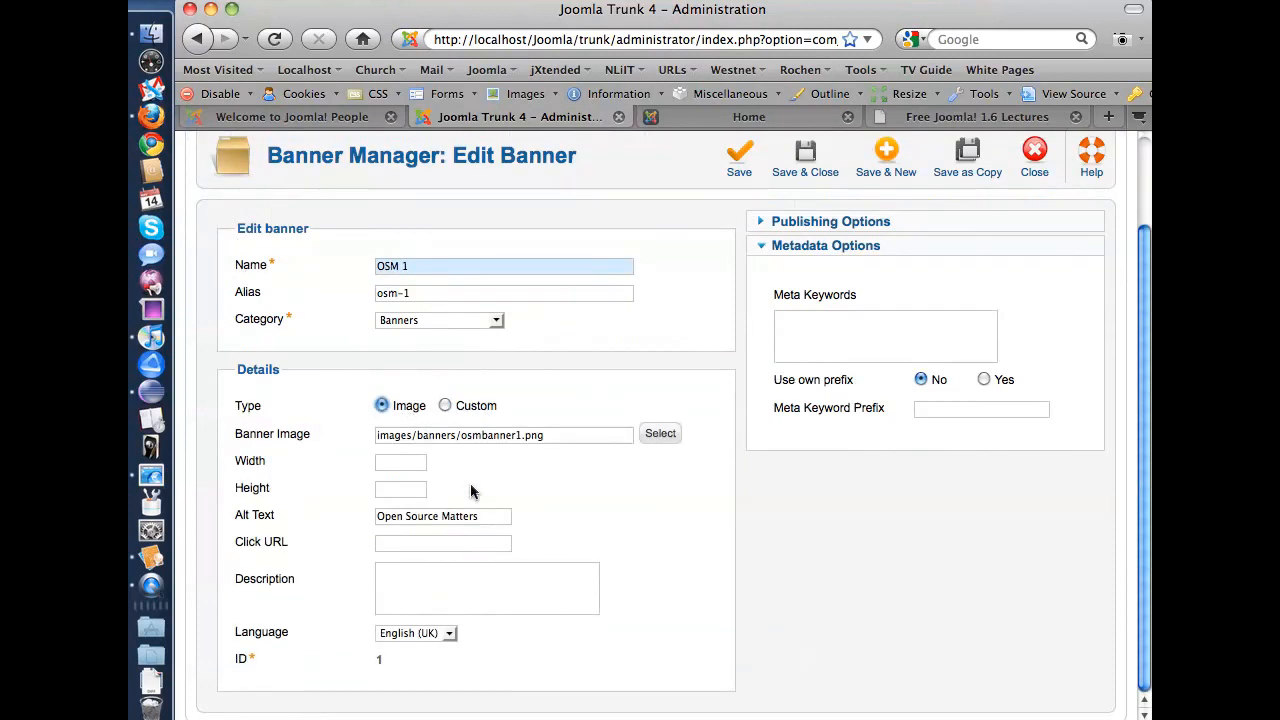
pyautogui.scroll(2, 951, 466)
pyautogui.click(814, 271)
pyautogui.scroll(2, 814, 273)
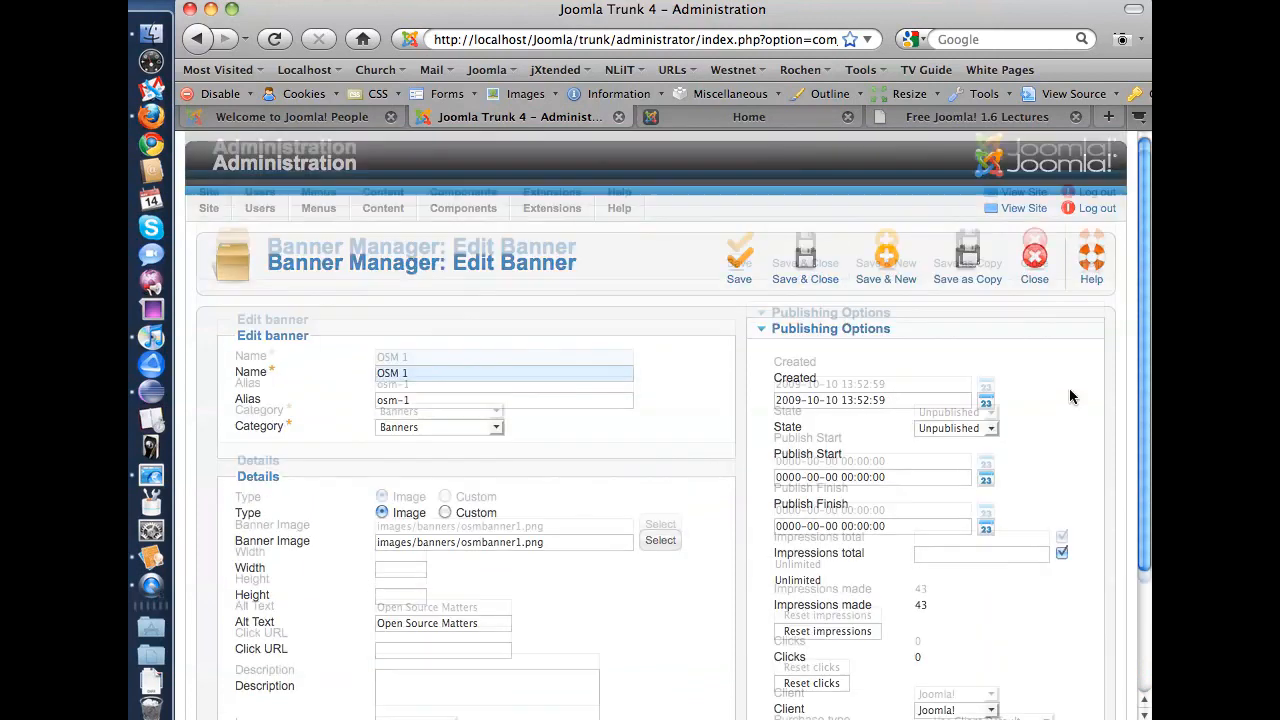
pyautogui.scroll(-4, 1069, 390)
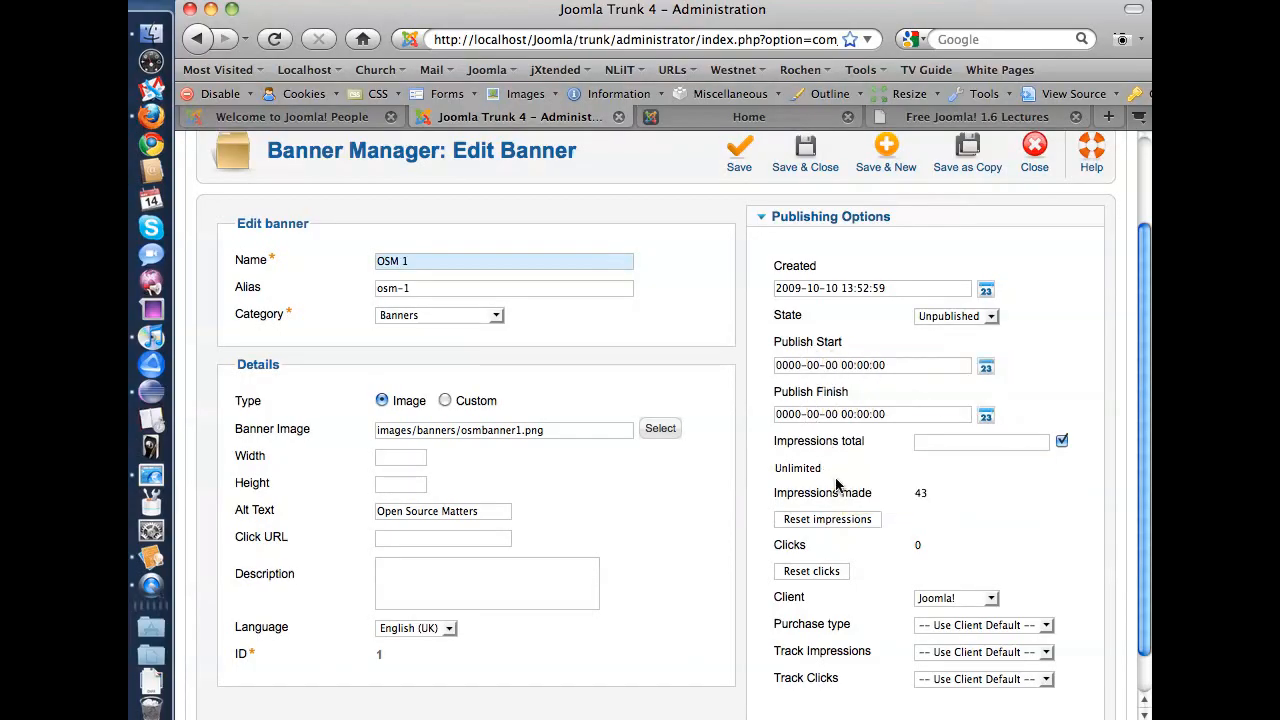
pyautogui.scroll(-1, 830, 484)
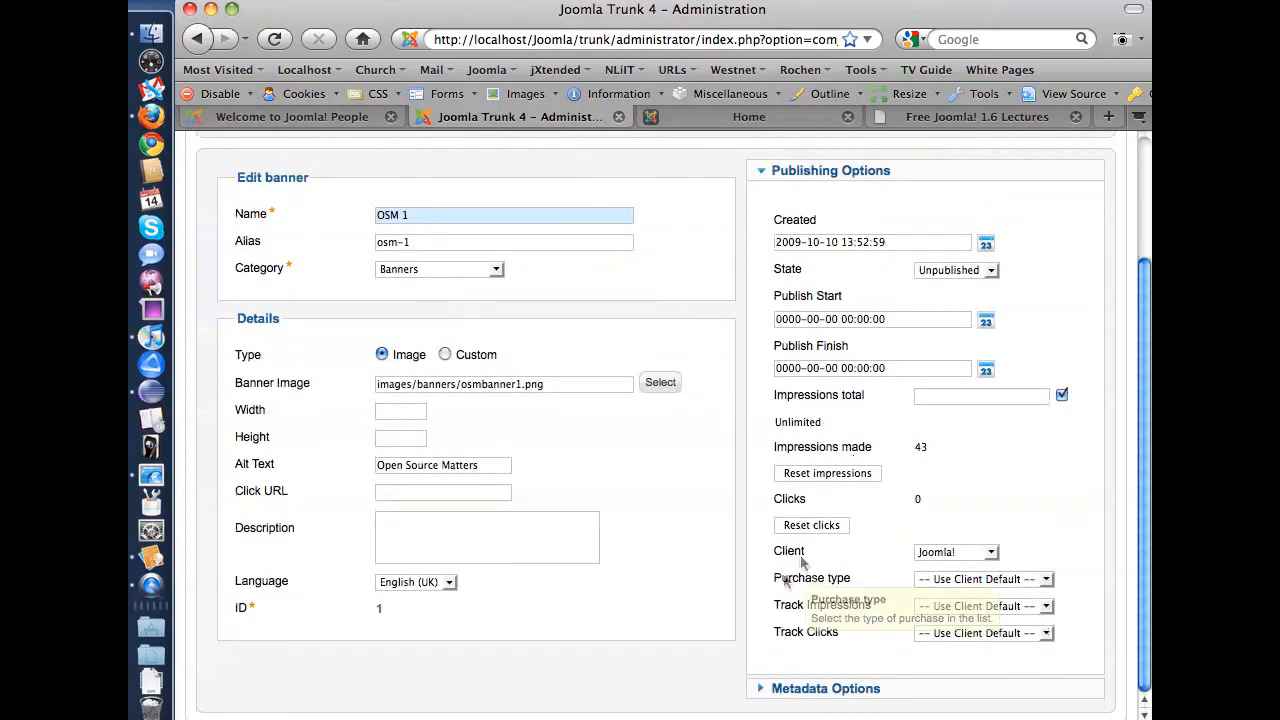
# Check the choices available for the banner's purchase type and client.
pyautogui.click(1022, 580)
pyautogui.click(1022, 583)
pyautogui.click(936, 556)
pyautogui.click(935, 572)
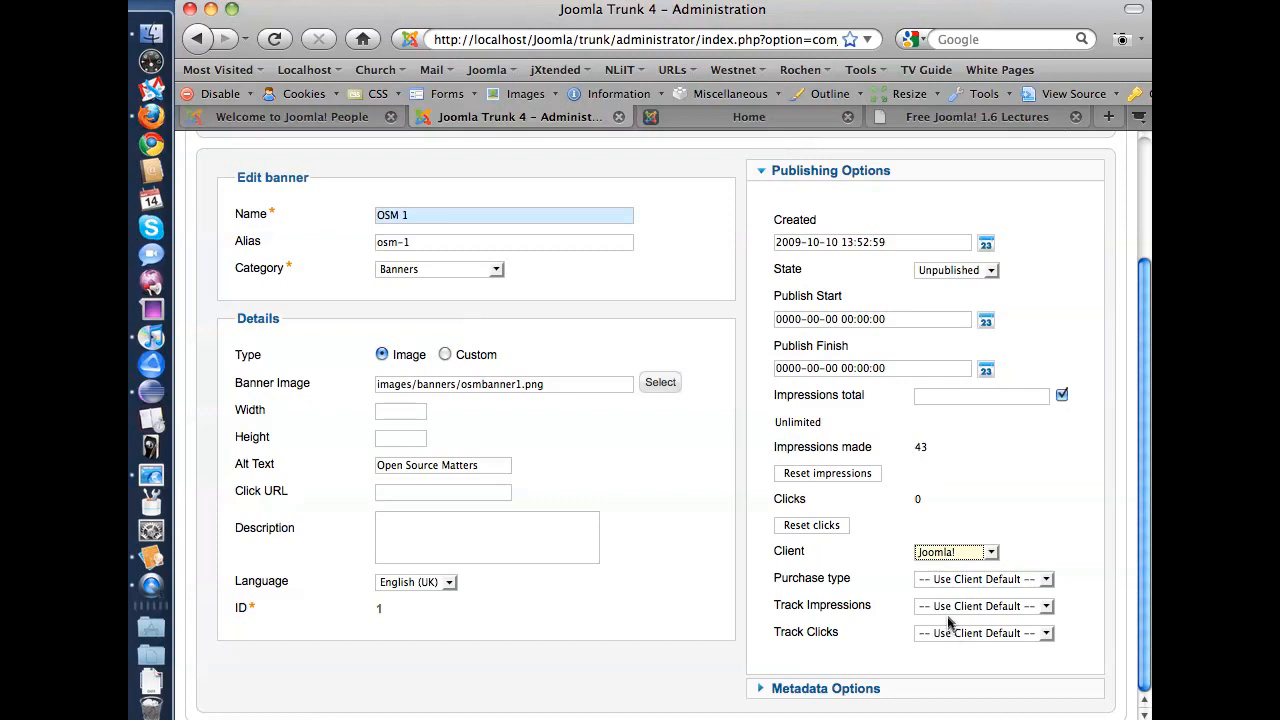
# Examine the choices for tracking the banner's impressions and clicks, leaving both at Use Client Default.
pyautogui.click(947, 607)
pyautogui.click(947, 608)
pyautogui.click(932, 608)
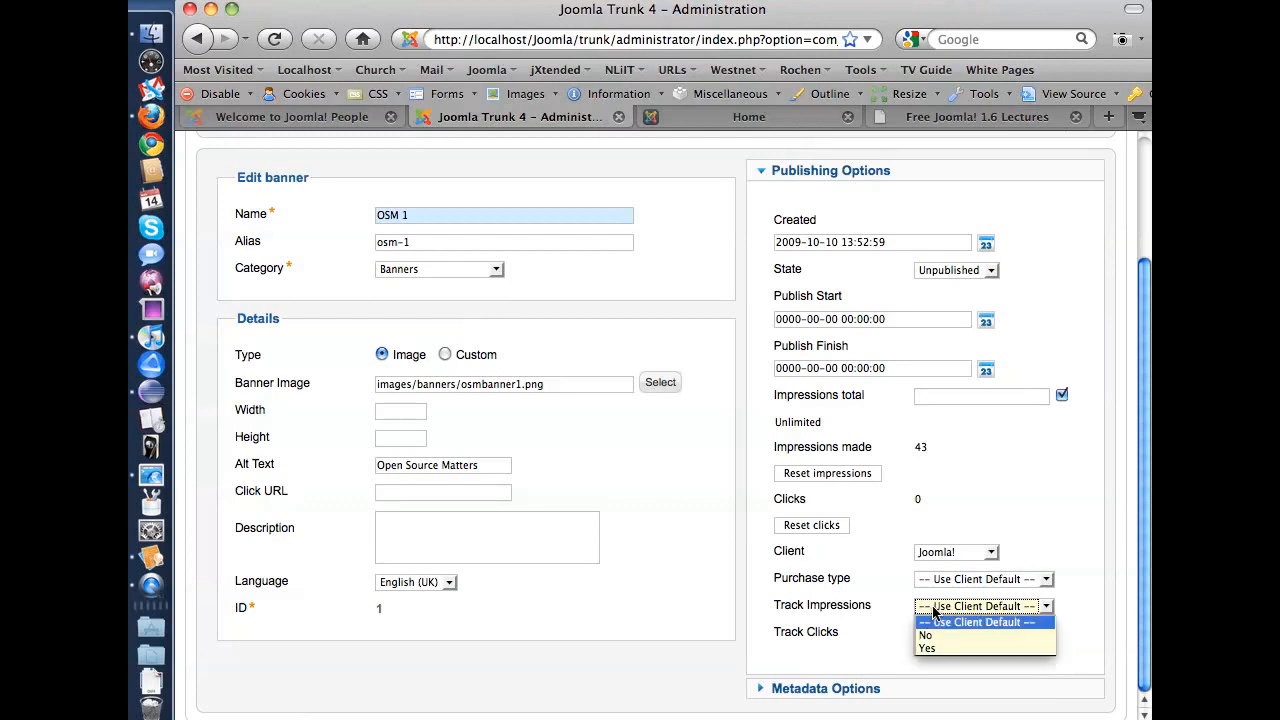
pyautogui.click(934, 612)
pyautogui.click(937, 633)
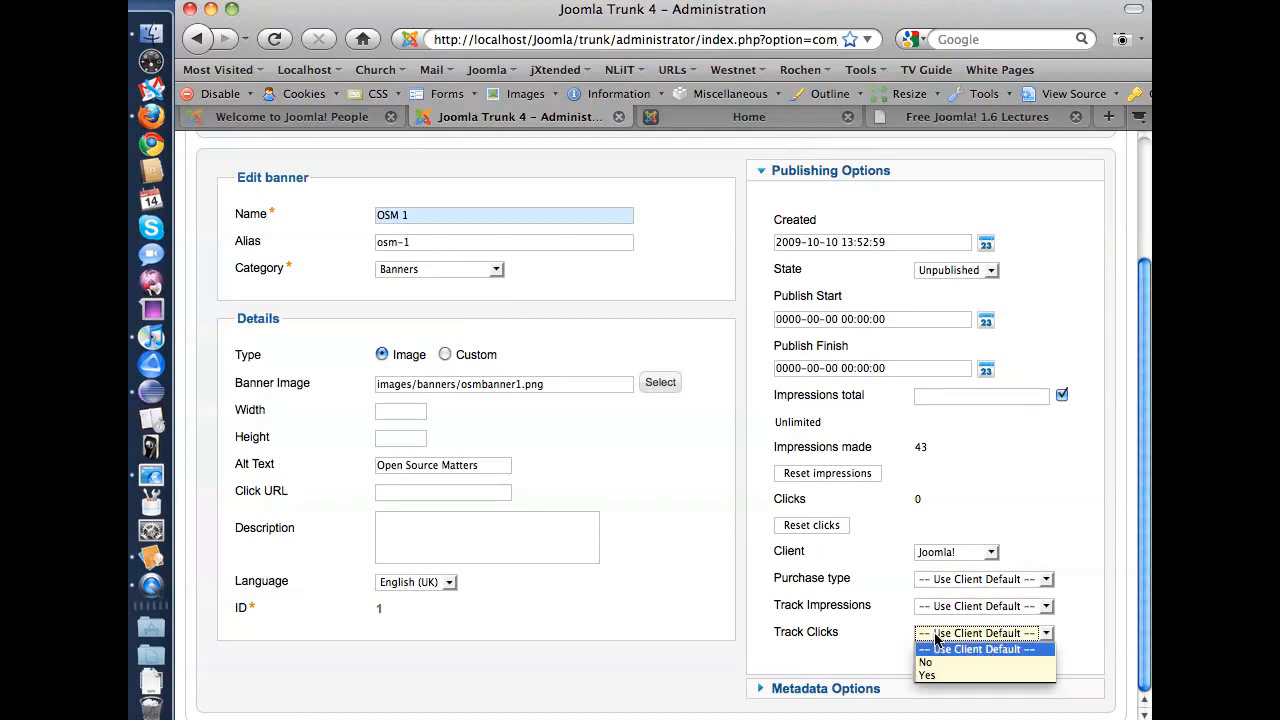
pyautogui.click(941, 612)
pyautogui.click(943, 606)
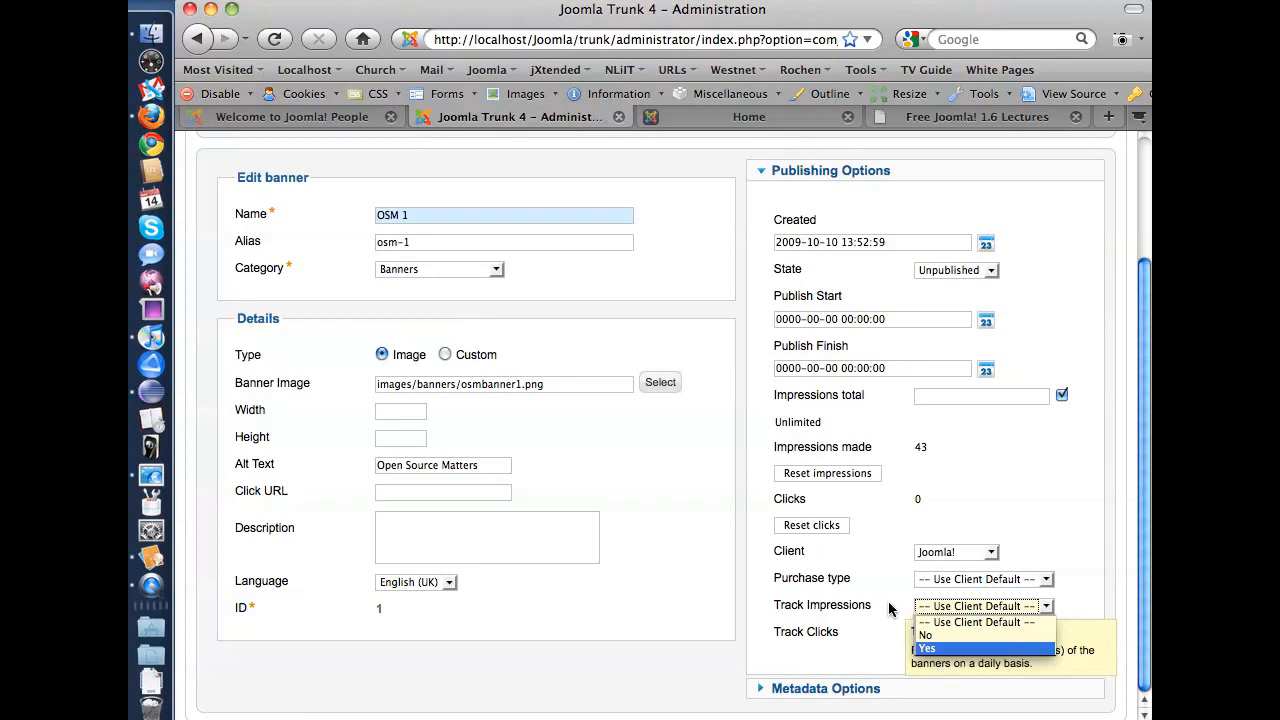
pyautogui.click(889, 608)
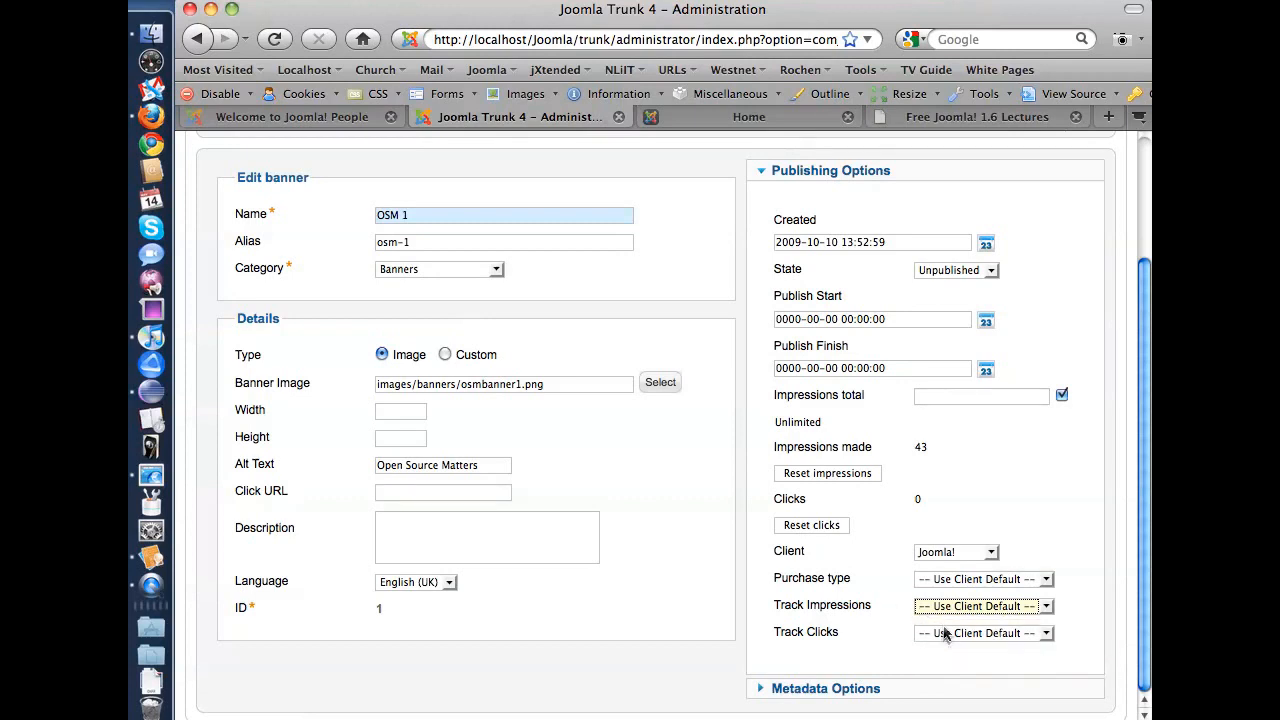
pyautogui.click(957, 633)
pyautogui.click(938, 649)
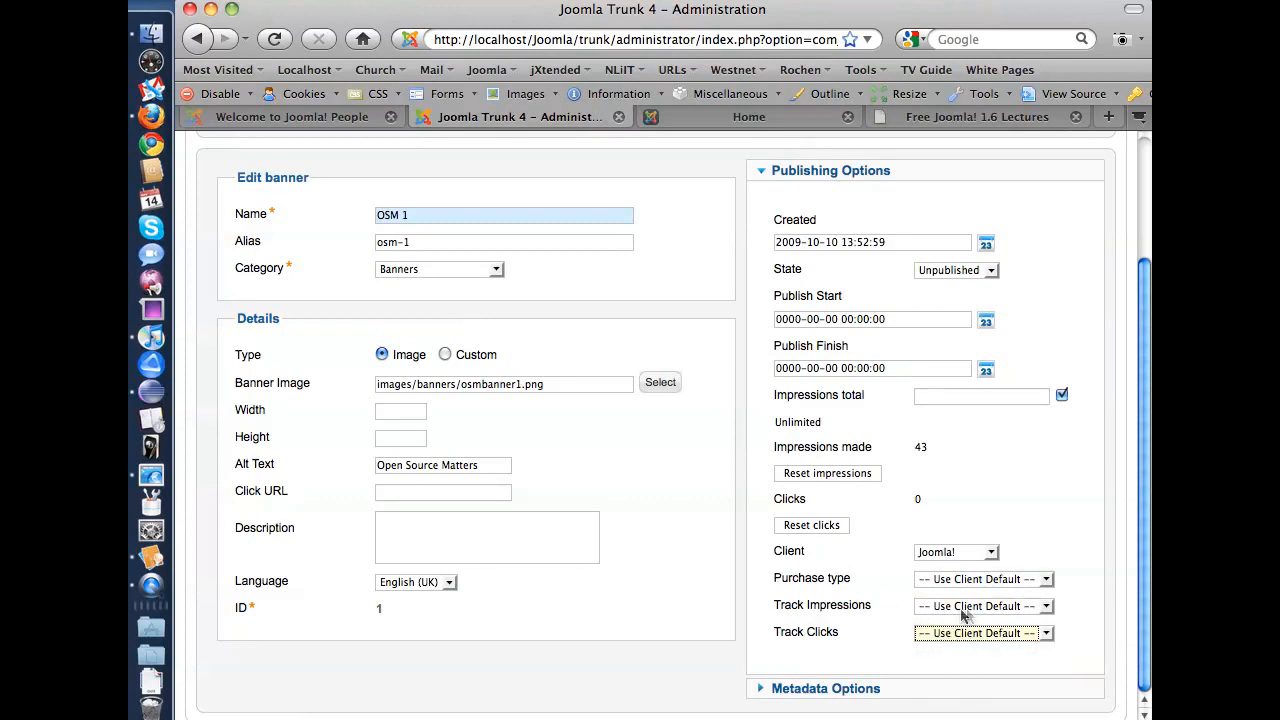
# Recheck the purchase type choices, and view the banner's metadata options before closing it without saving.
pyautogui.click(957, 579)
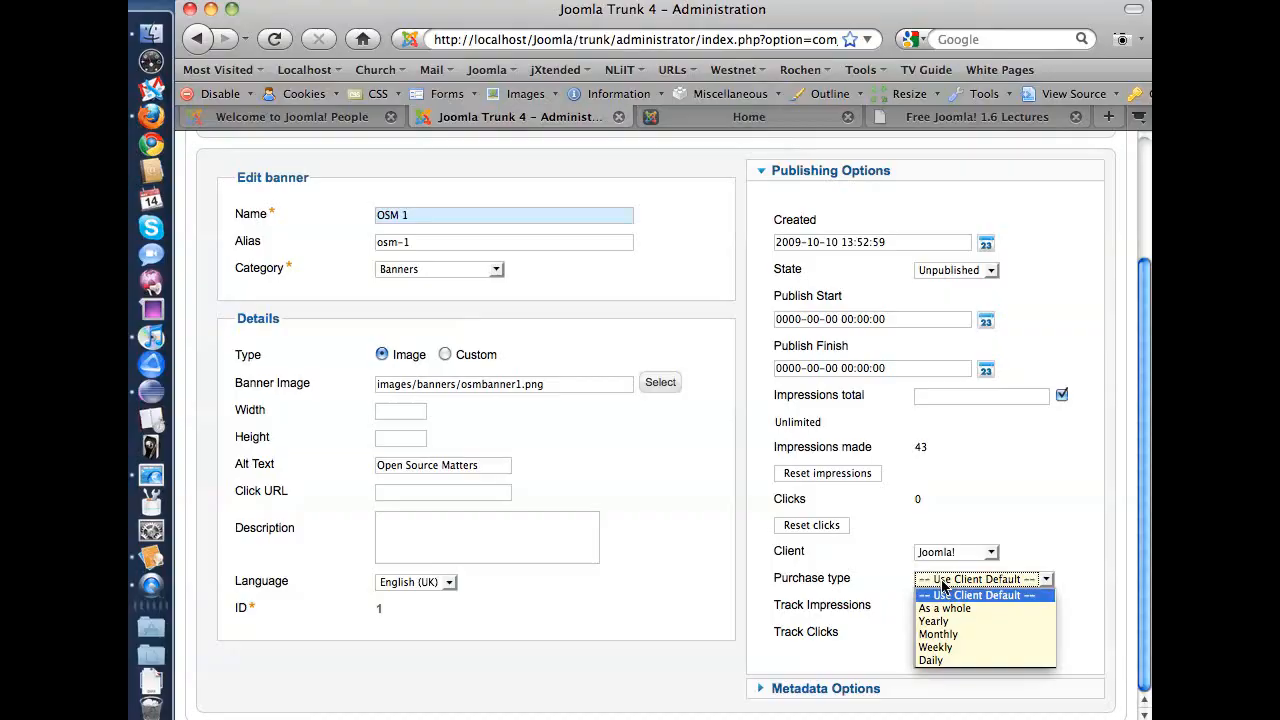
pyautogui.click(941, 584)
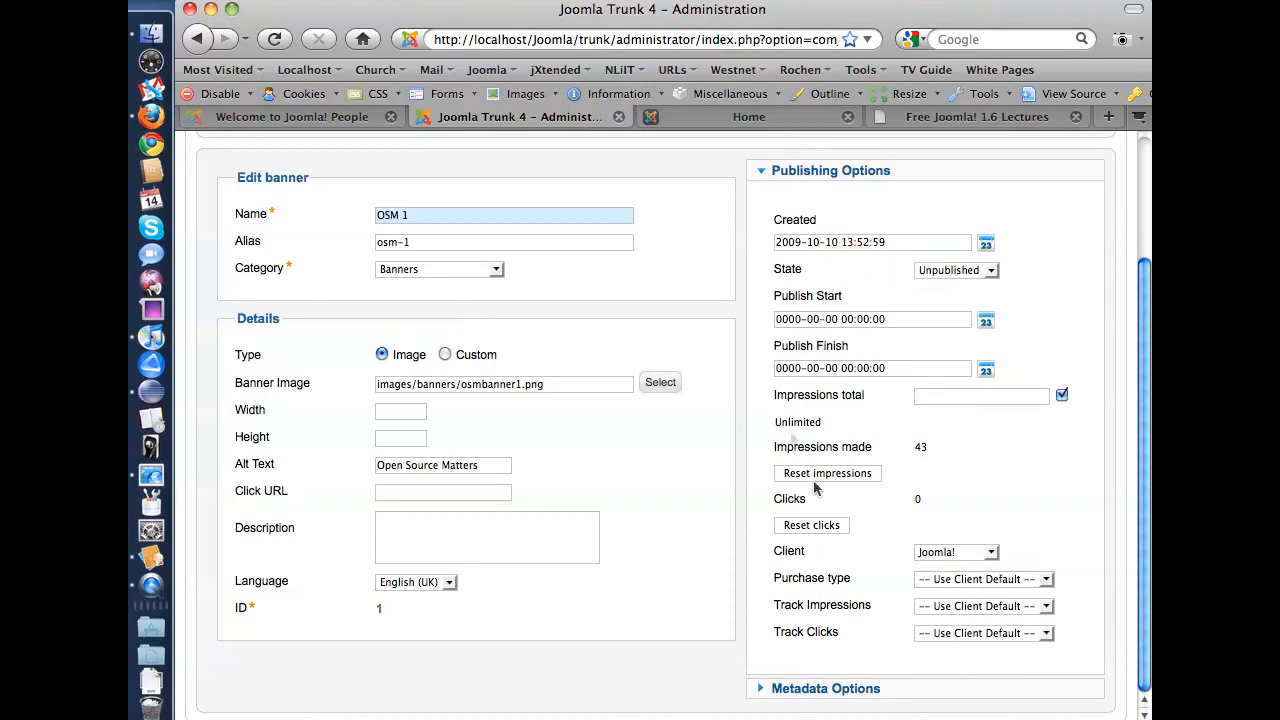
pyautogui.click(838, 688)
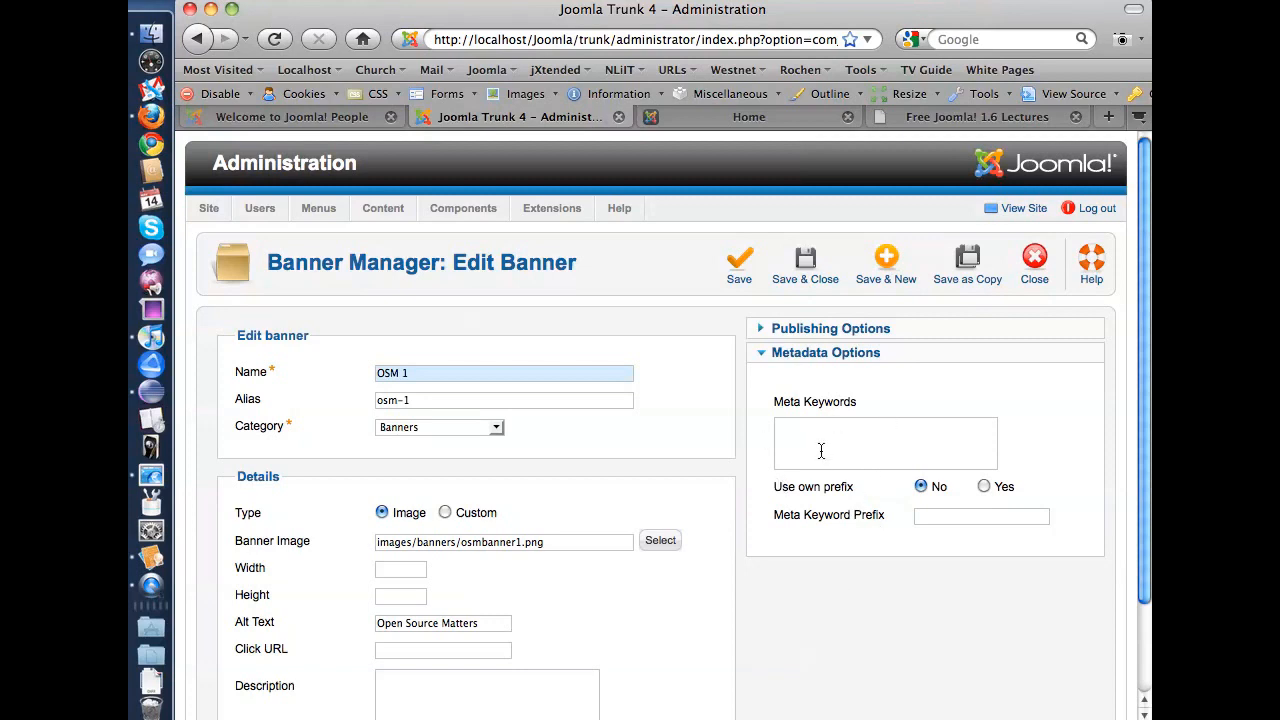
pyautogui.click(1034, 262)
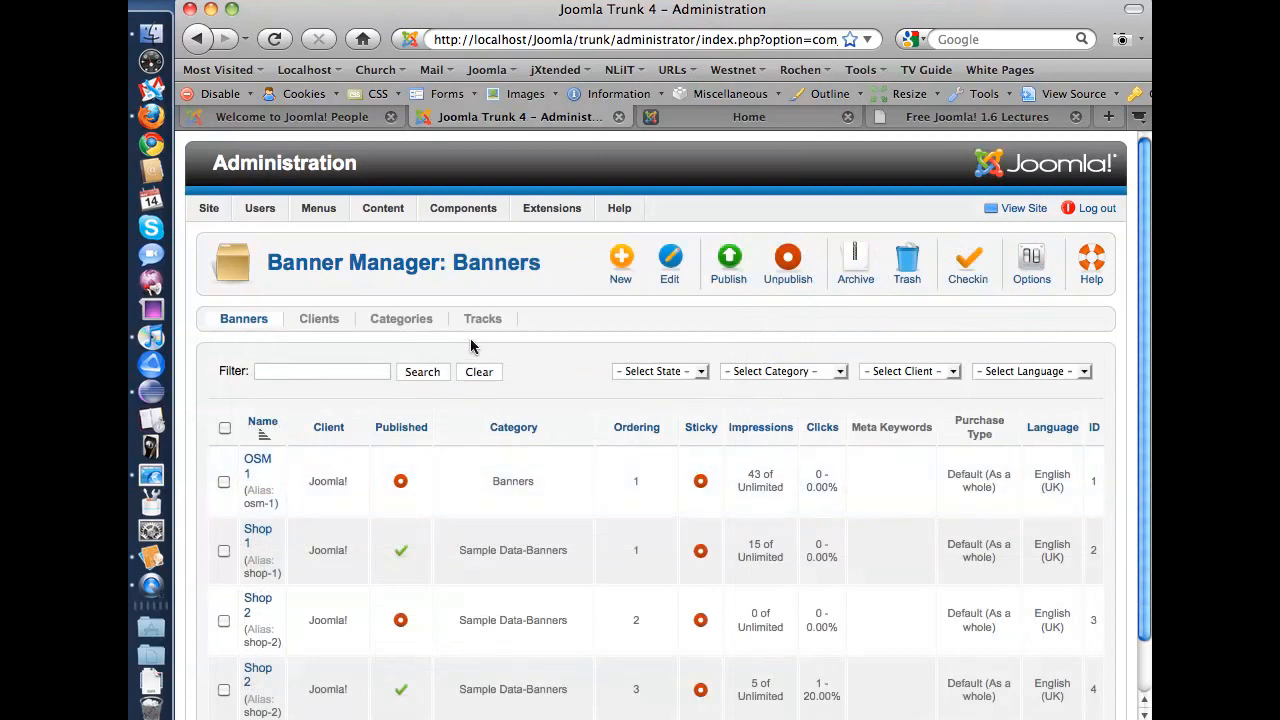
# View the banner tracks, and review the component and permission settings in Banner Manager Options without saving.
pyautogui.click(481, 320)
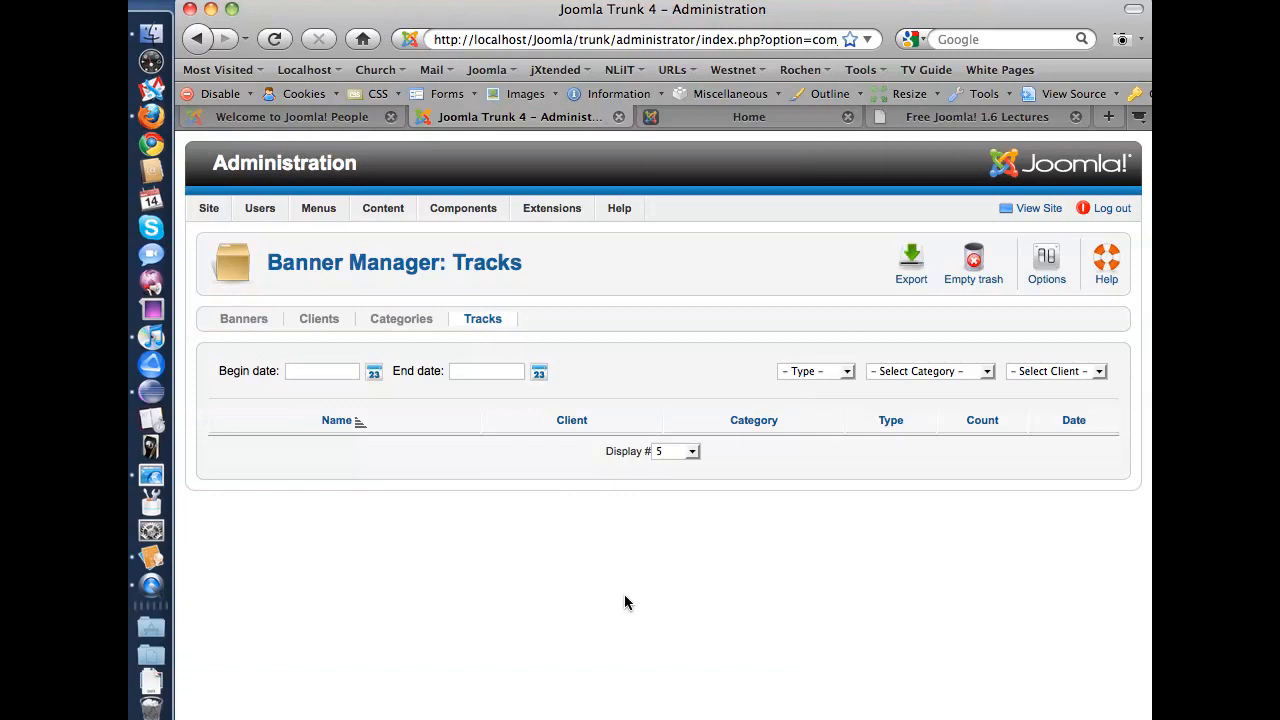
pyautogui.click(1044, 262)
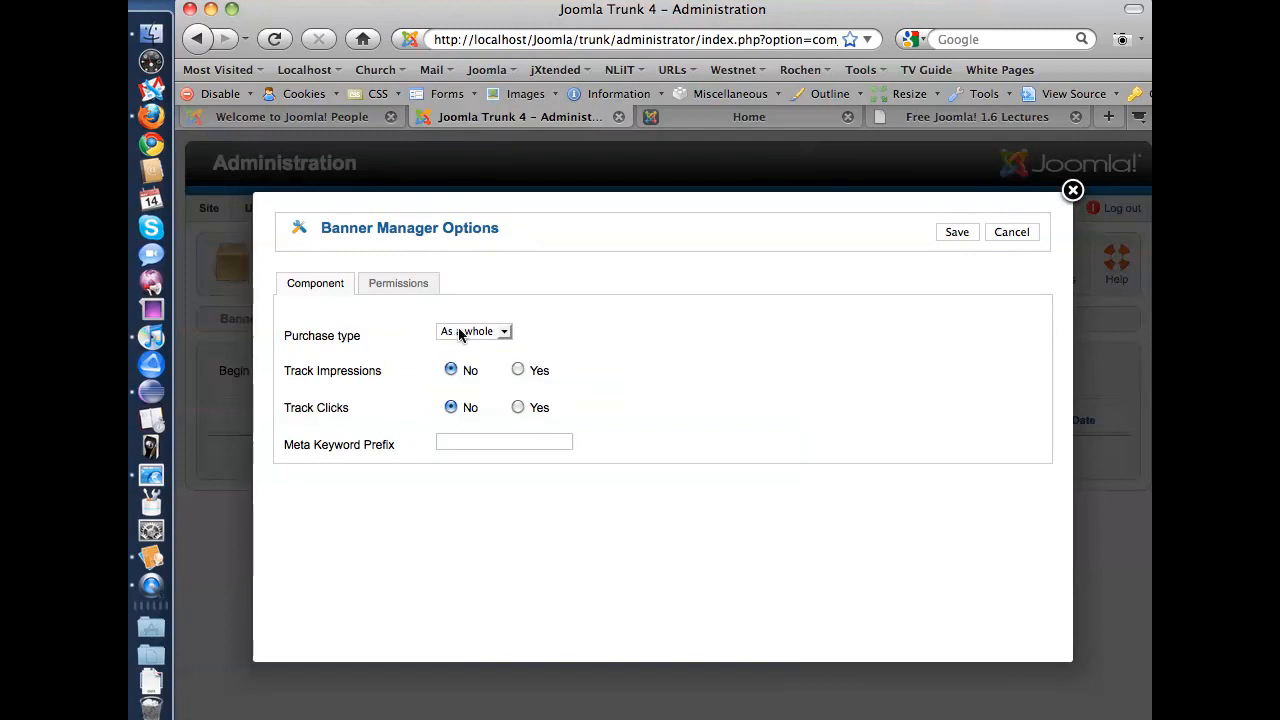
pyautogui.click(398, 290)
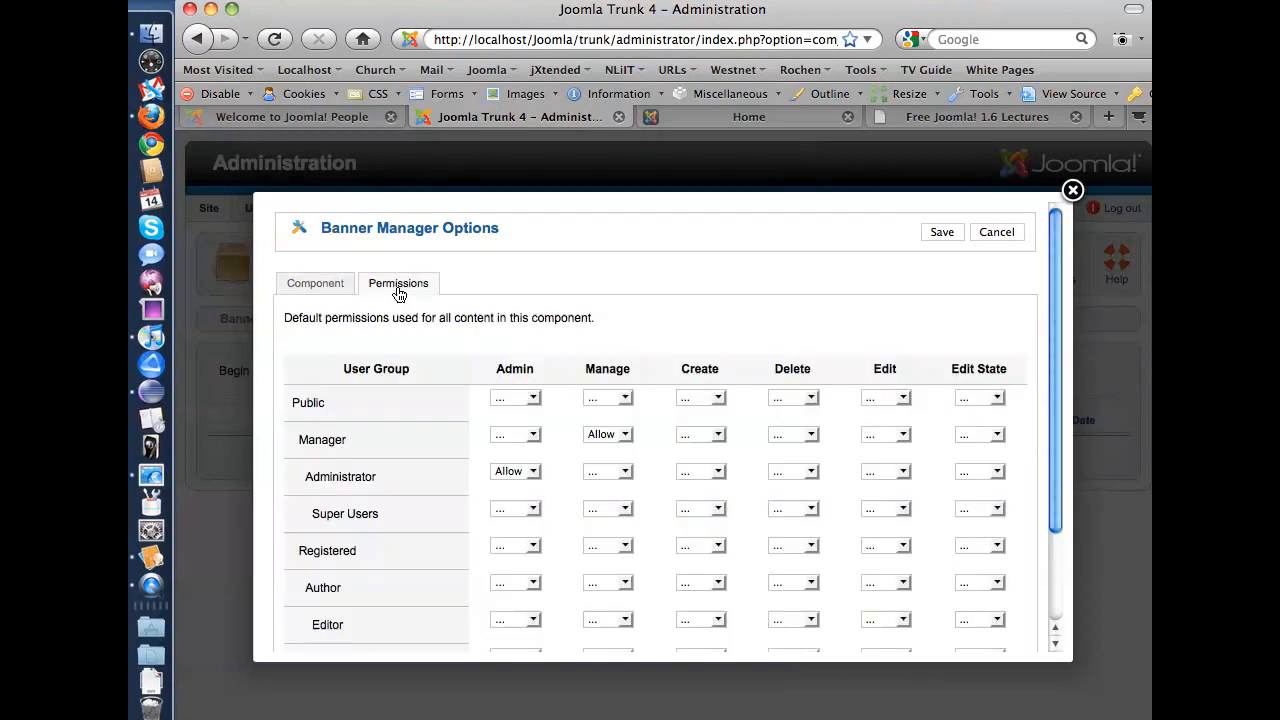
pyautogui.scroll(-2, 414, 366)
pyautogui.scroll(2, 414, 366)
pyautogui.click(1000, 233)
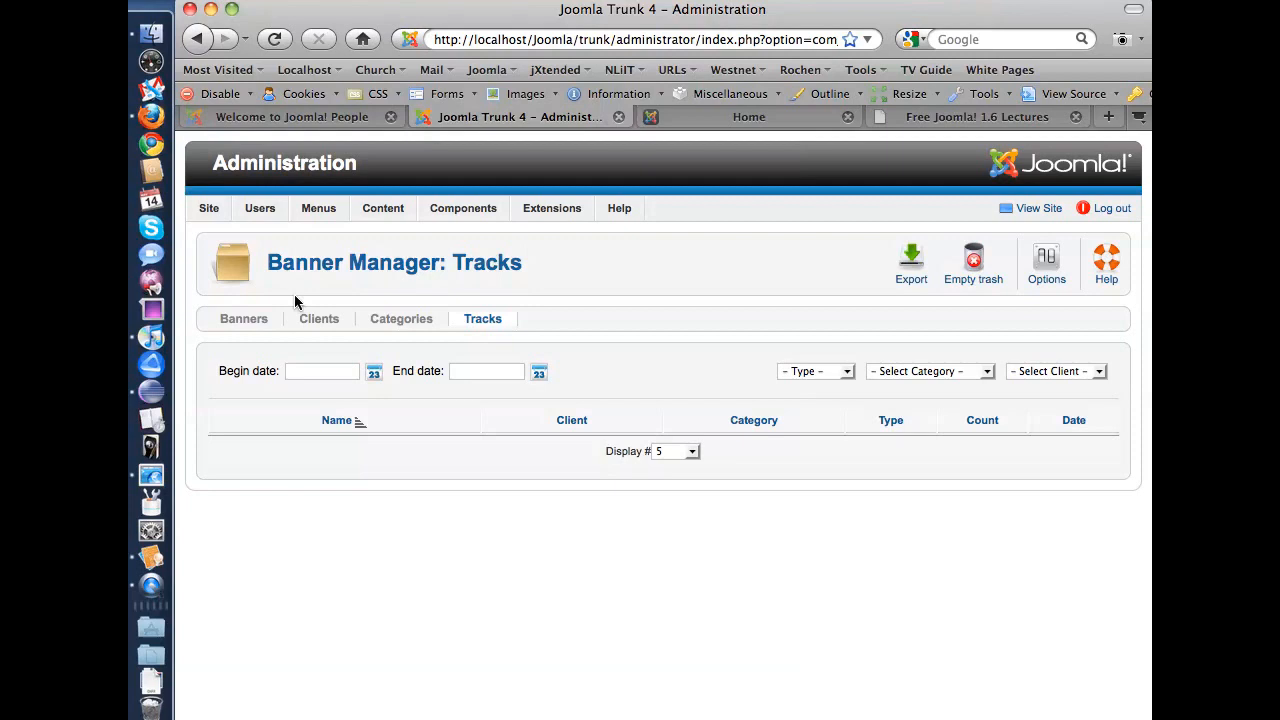
# Open the Apples contact from the Contact Manager and review its general settings and contact details.
pyautogui.moveTo(463, 208)
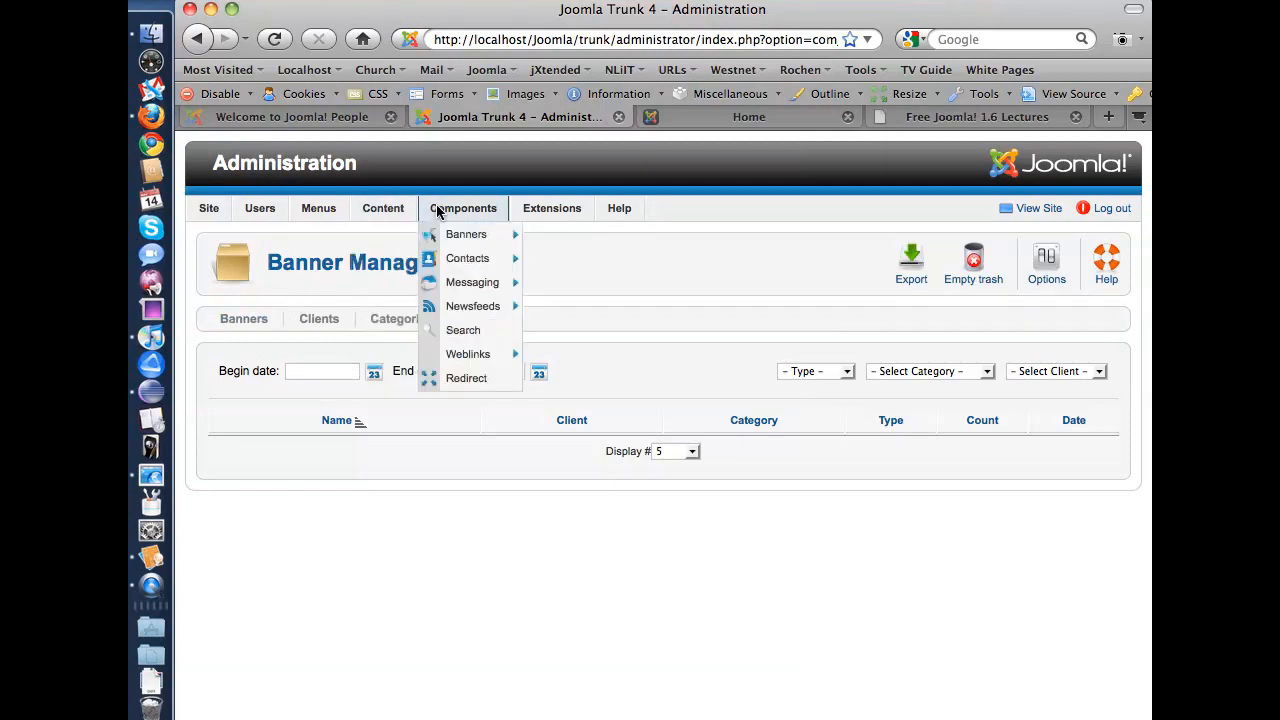
pyautogui.click(466, 259)
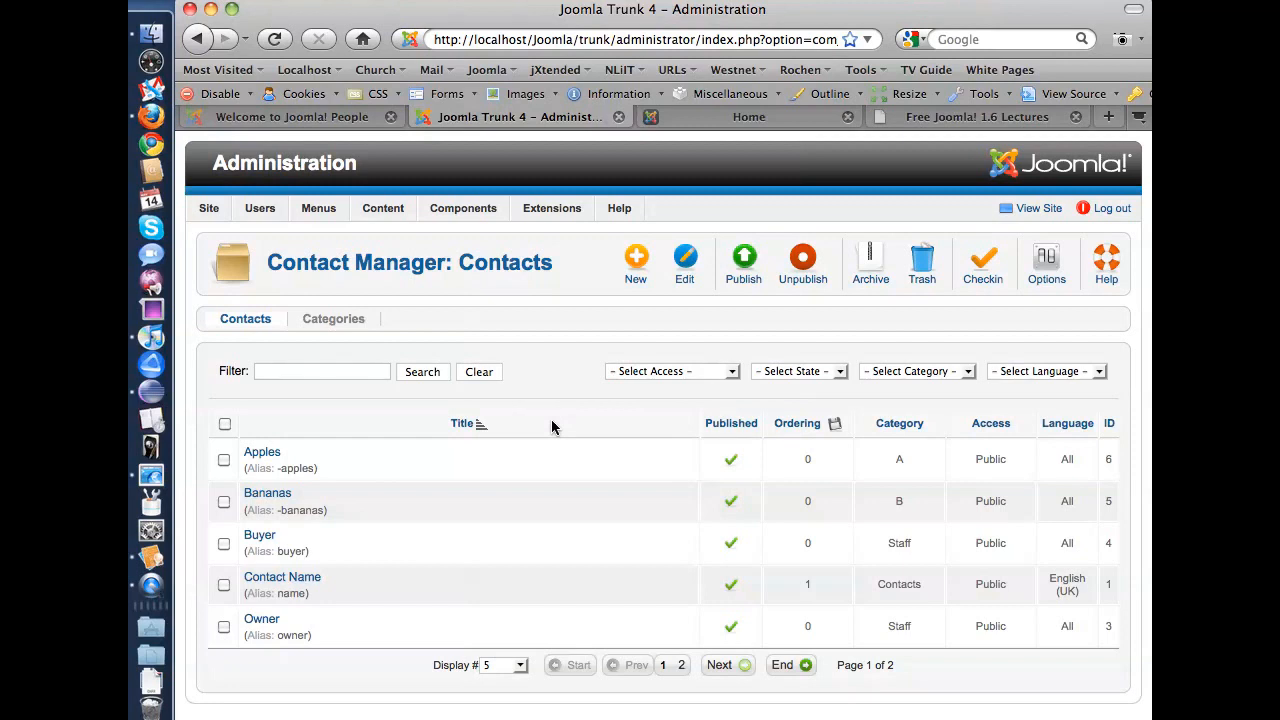
pyautogui.click(262, 455)
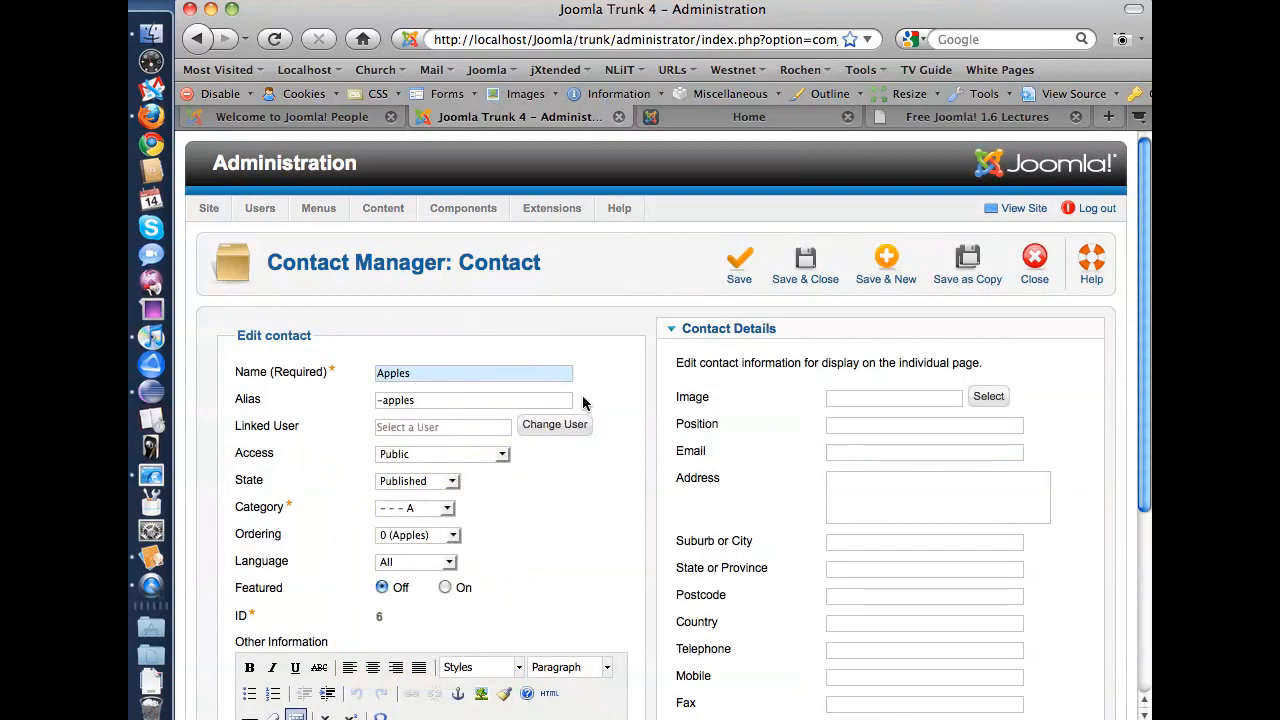
pyautogui.scroll(-5, 586, 390)
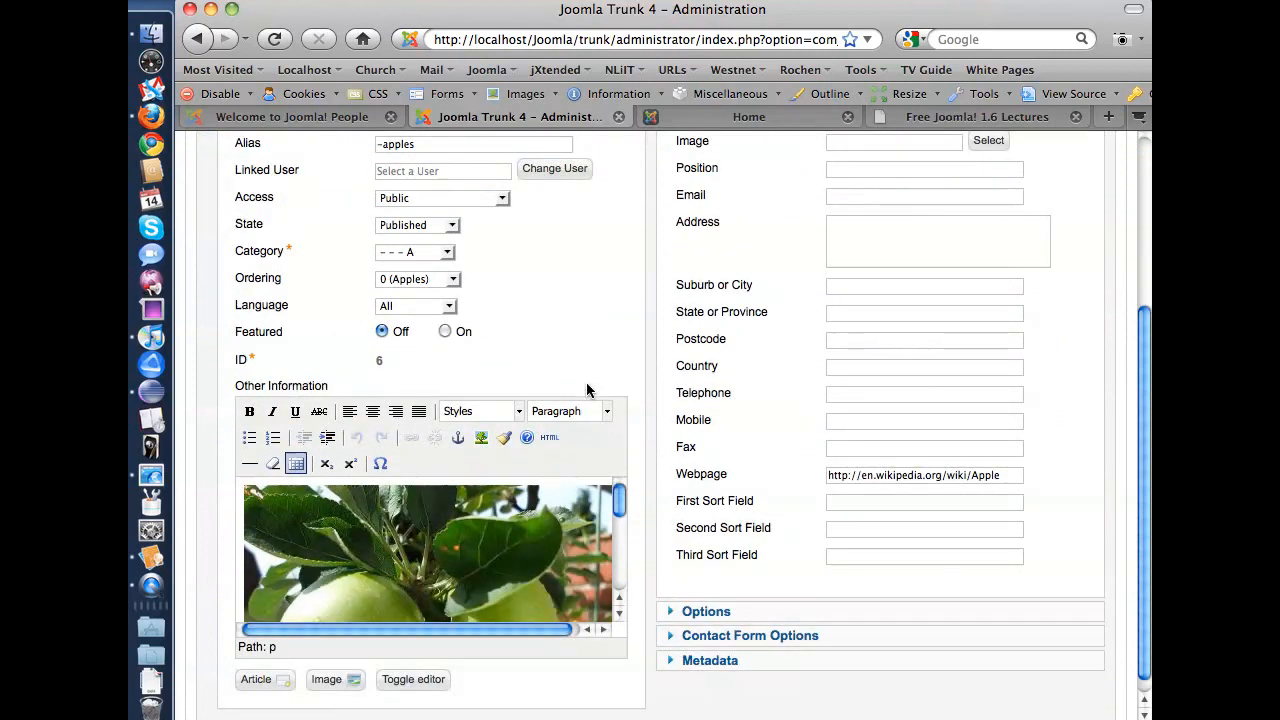
pyautogui.scroll(2, 587, 388)
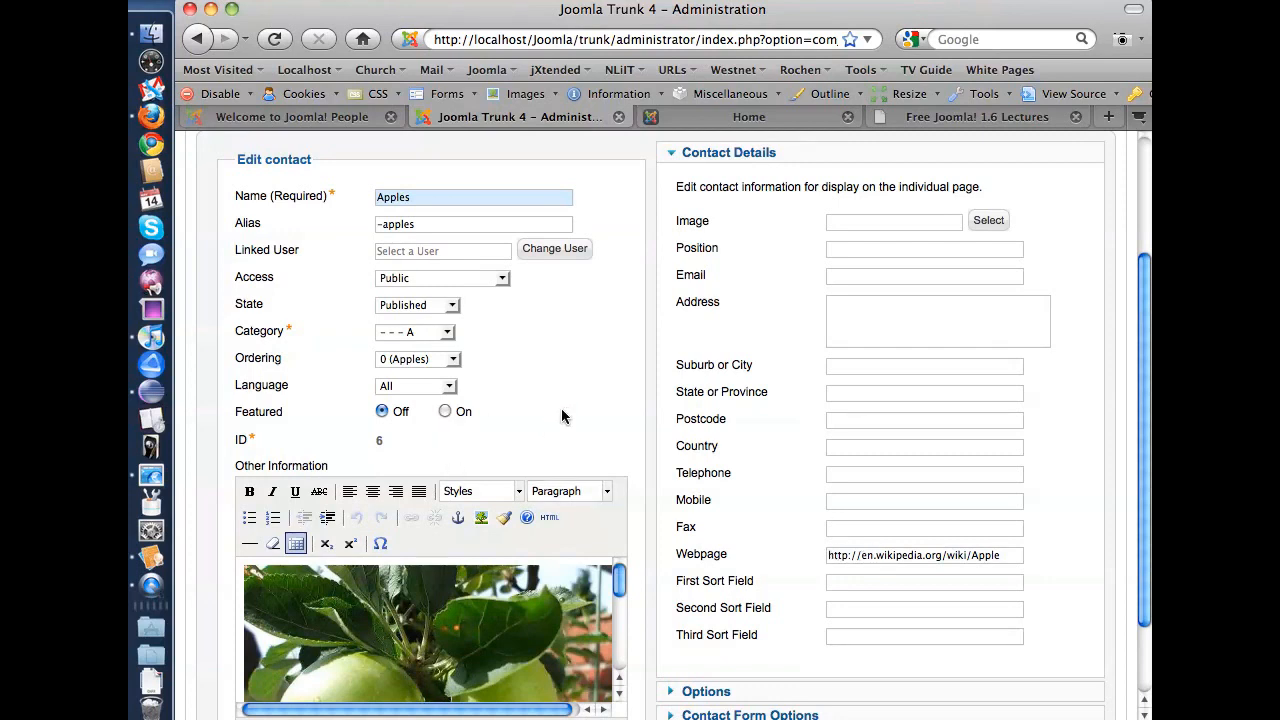
pyautogui.scroll(1, 535, 405)
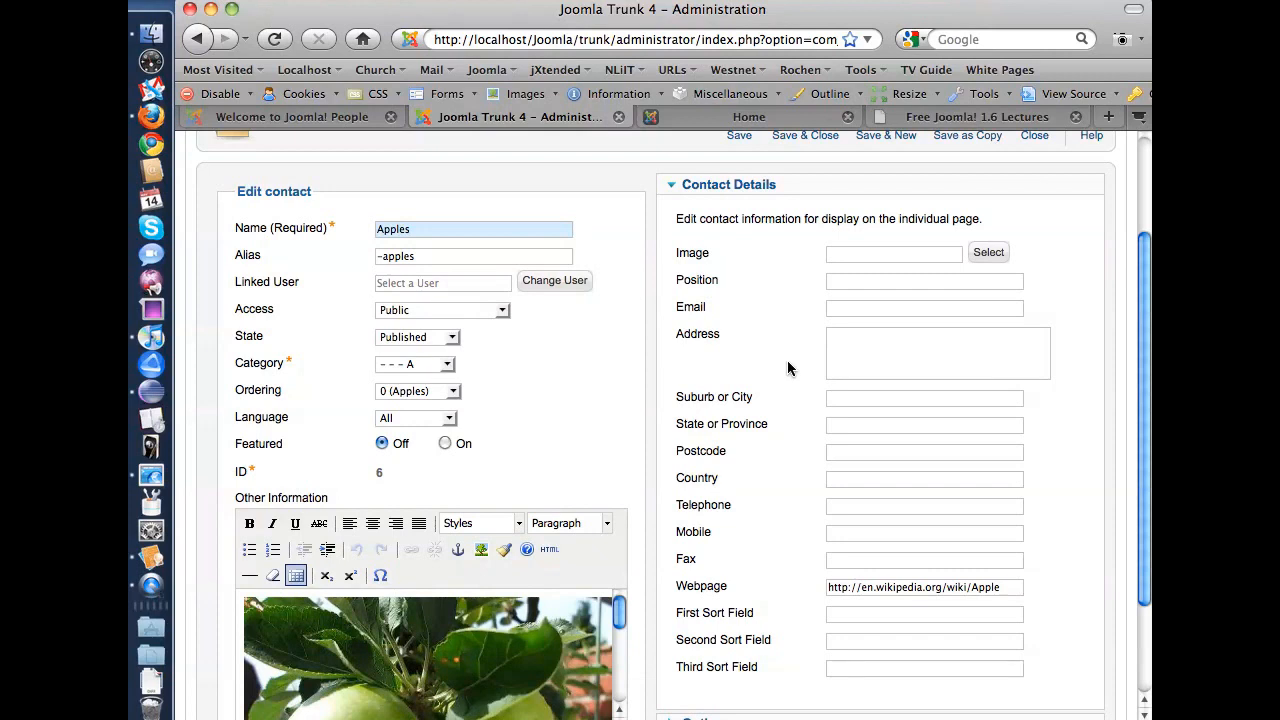
# Examine the Apples contact's display options, including its Link A to Link E label and URL fields.
pyautogui.scroll(-3, 788, 367)
pyautogui.moveTo(729, 563)
pyautogui.click(718, 612)
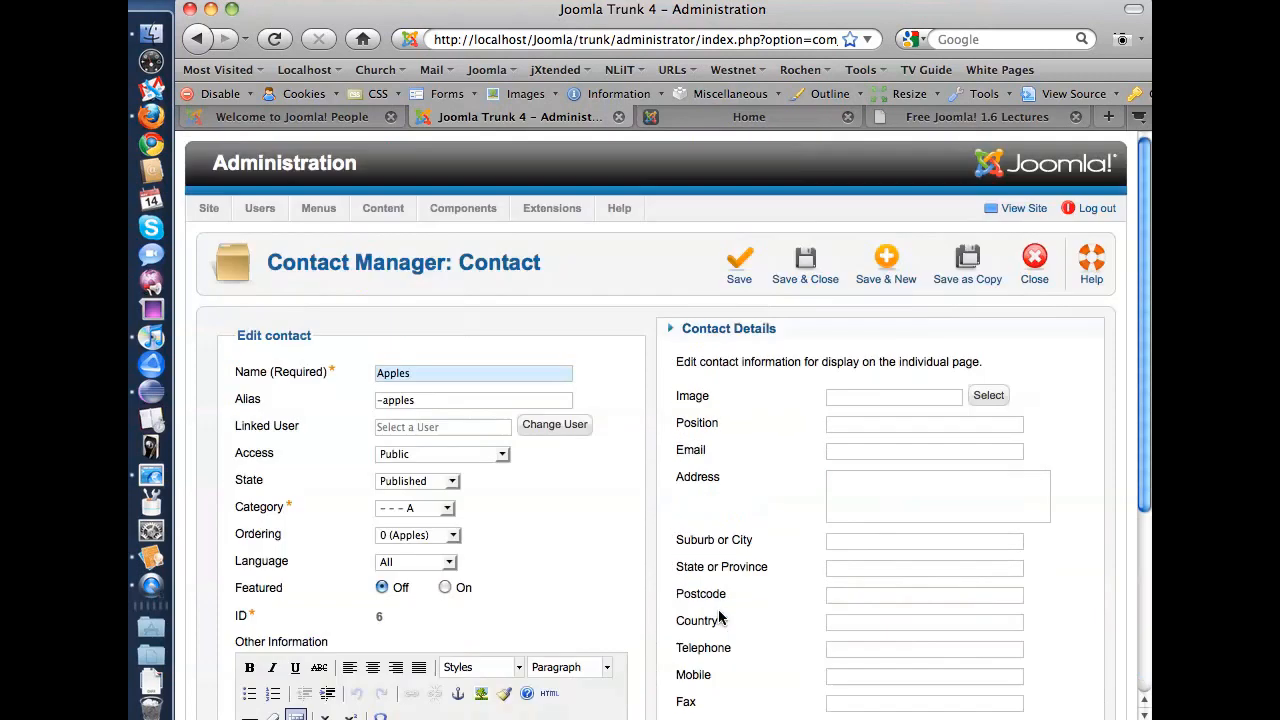
pyautogui.scroll(-9, 940, 373)
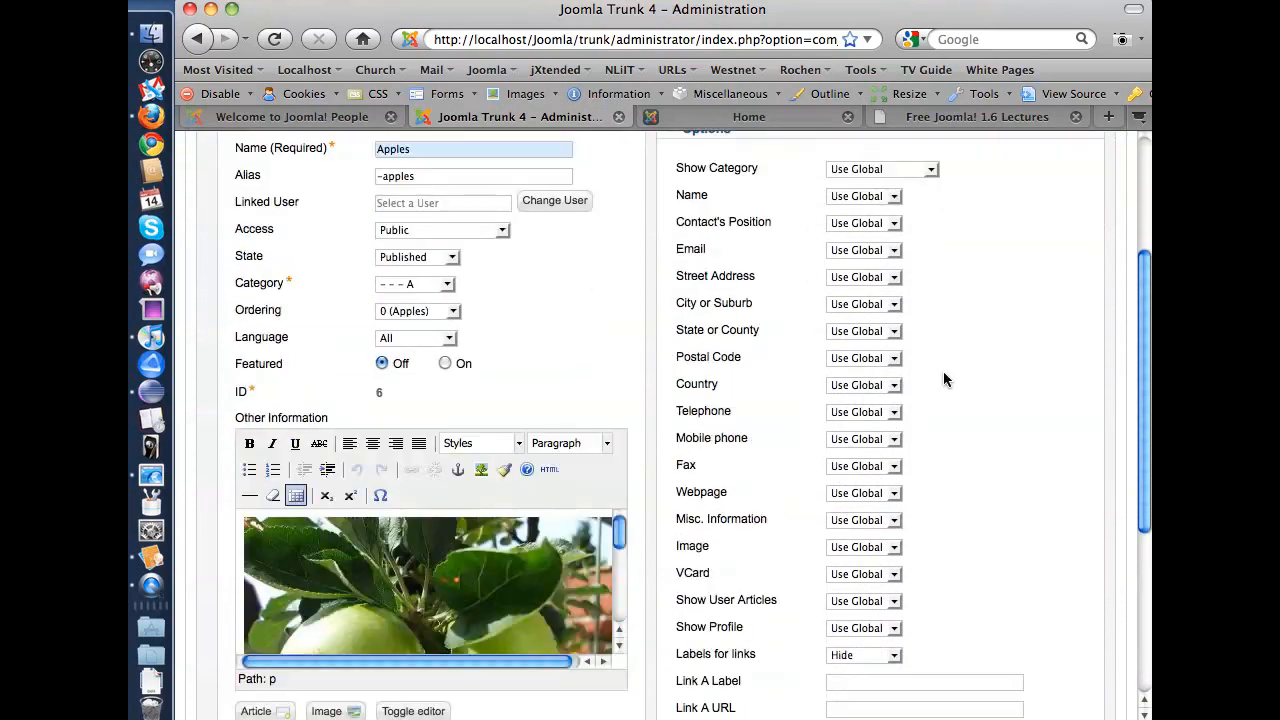
pyautogui.scroll(-5, 943, 379)
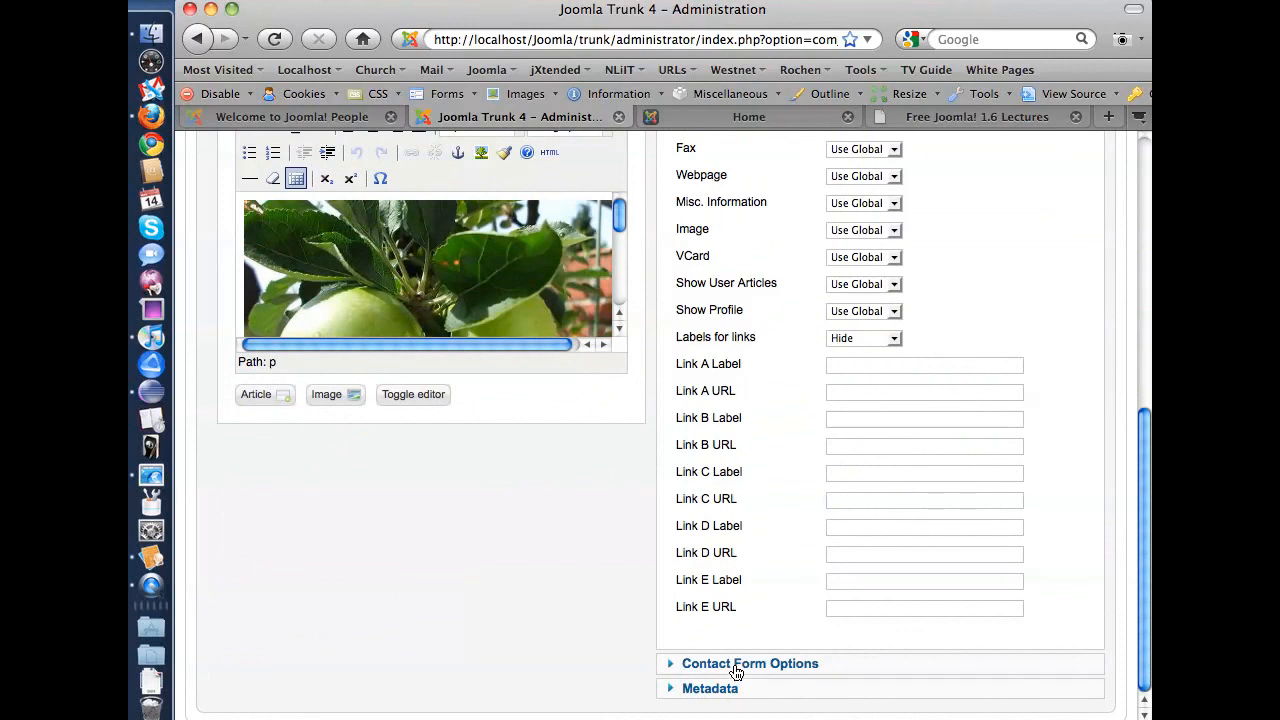
pyautogui.moveTo(695, 405)
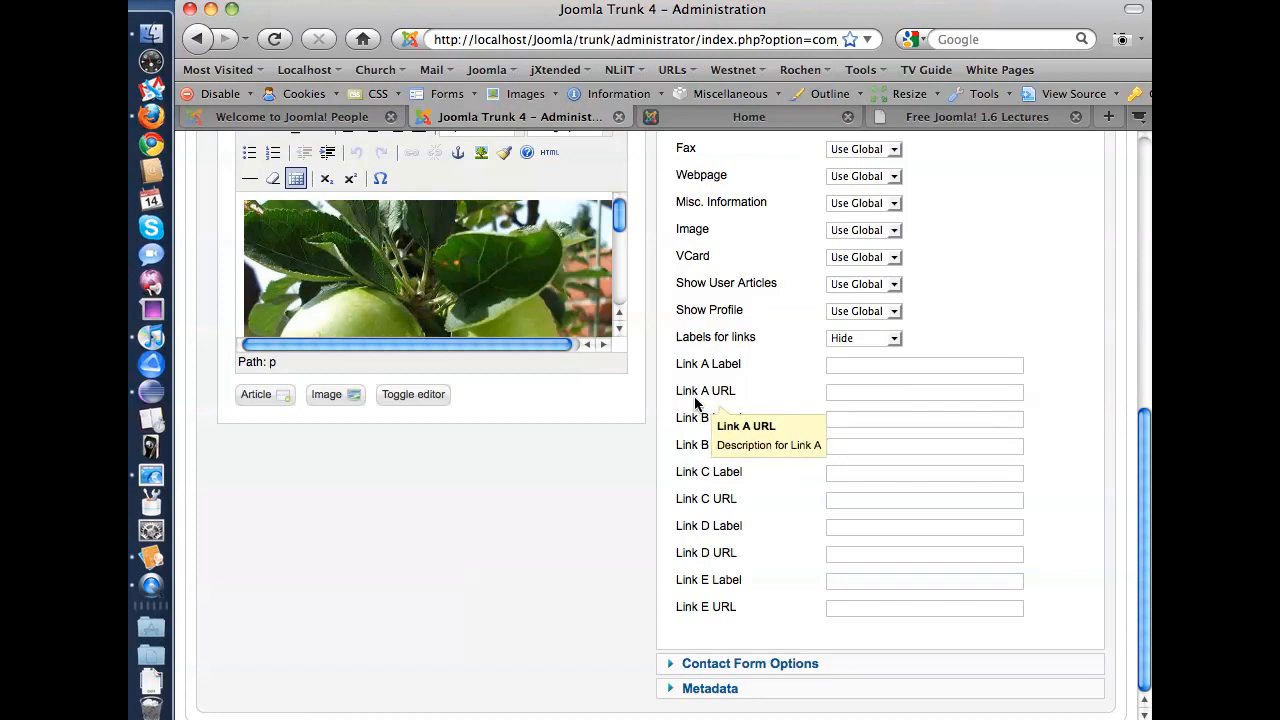
# Review the contact form options and check the choices for Send copy to submitter, leaving it at Use Global.
pyautogui.click(760, 665)
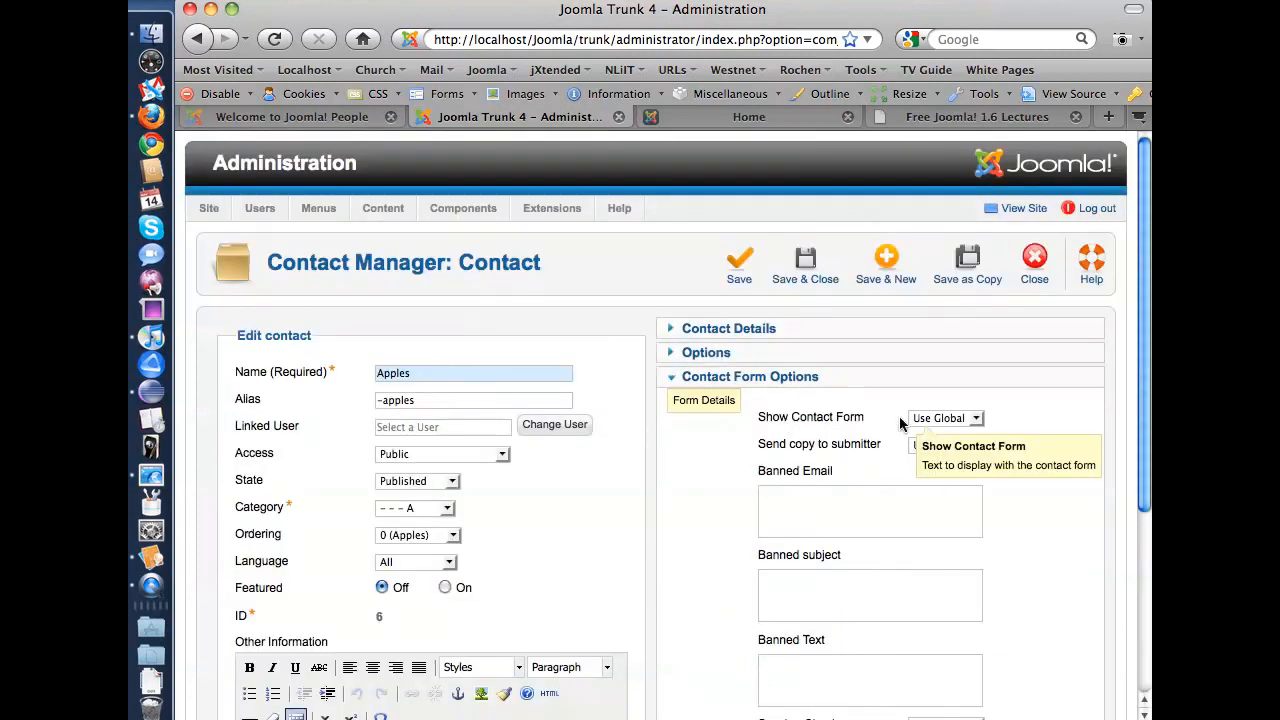
pyautogui.scroll(-3, 917, 427)
pyautogui.scroll(-2, 917, 427)
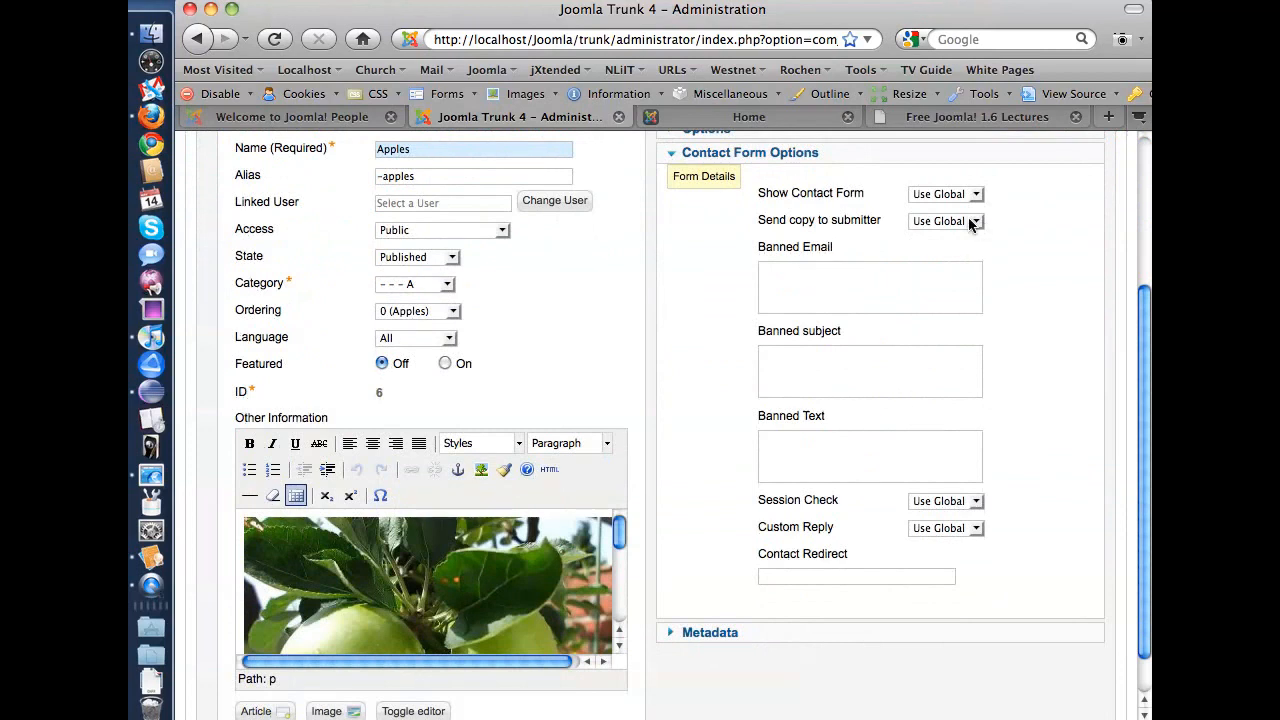
pyautogui.click(948, 224)
pyautogui.click(950, 226)
# View the Apples contact's metadata fields and close the contact without saving.
pyautogui.click(716, 642)
pyautogui.scroll(-2, 788, 507)
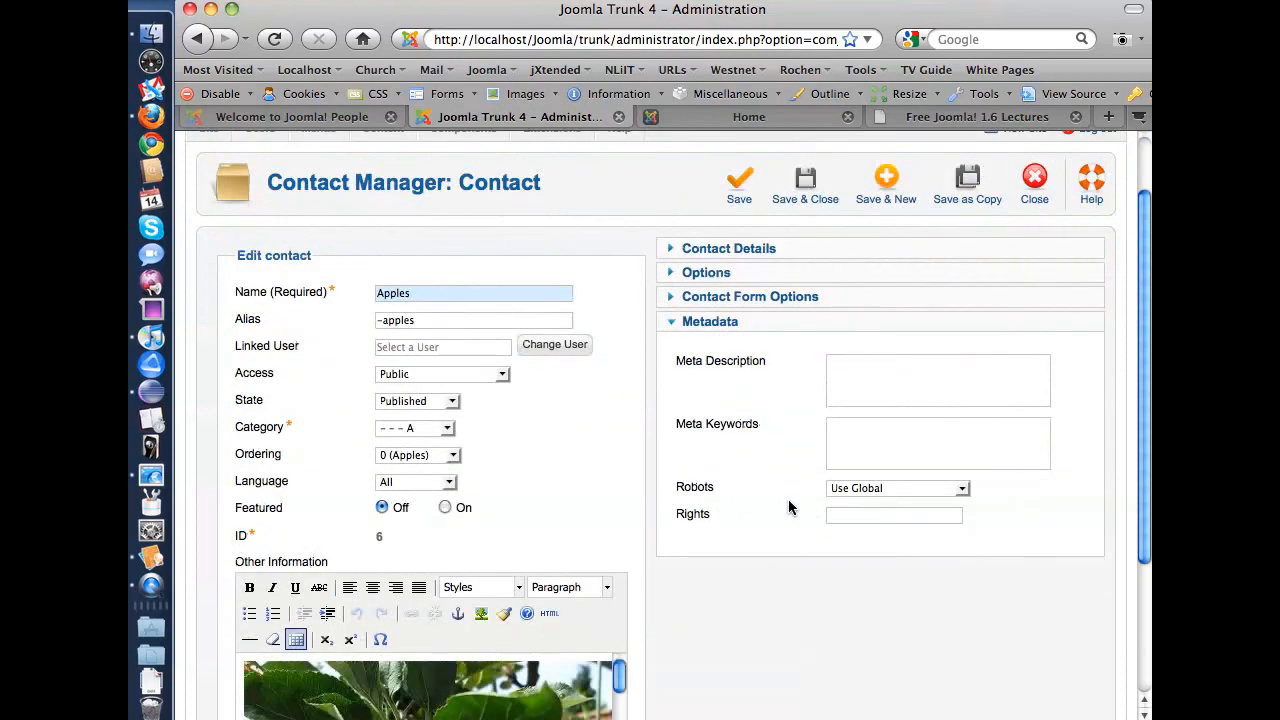
pyautogui.click(1036, 188)
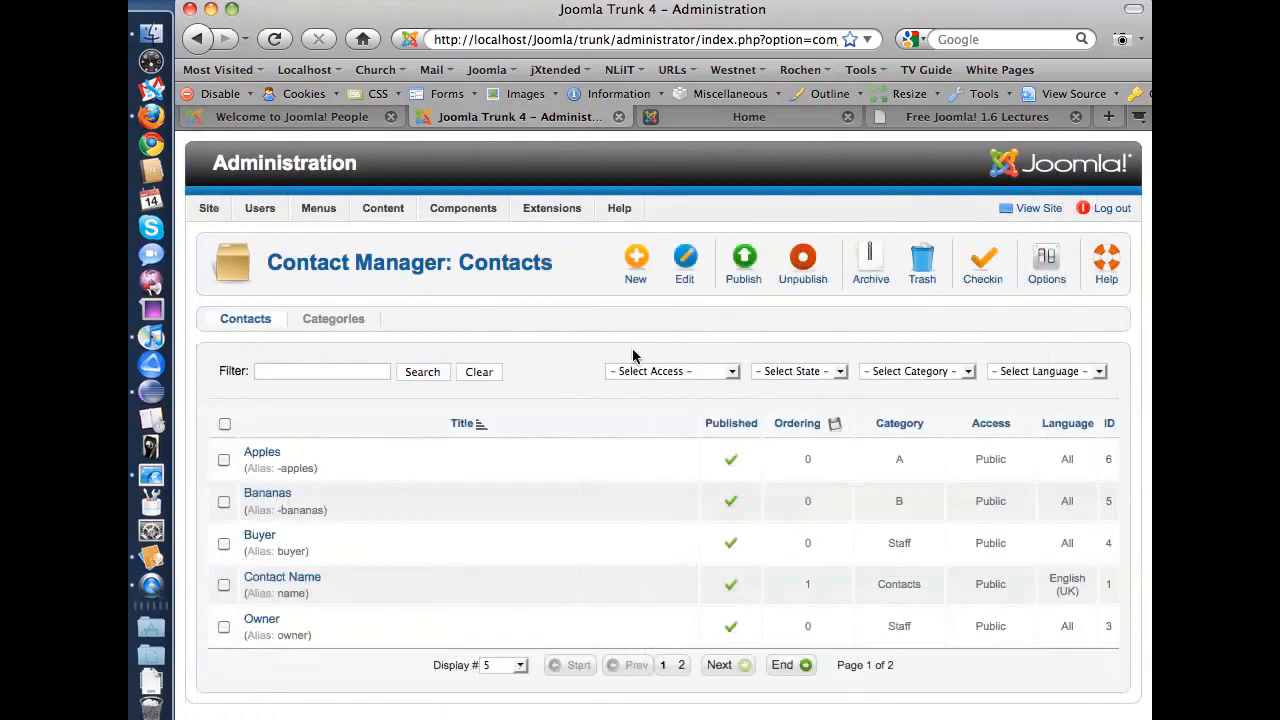
# Check the Messaging component's entries, and review the Joomla! Announcements news feed's settings before closing it without saving.
pyautogui.moveTo(446, 234)
pyautogui.moveTo(472, 285)
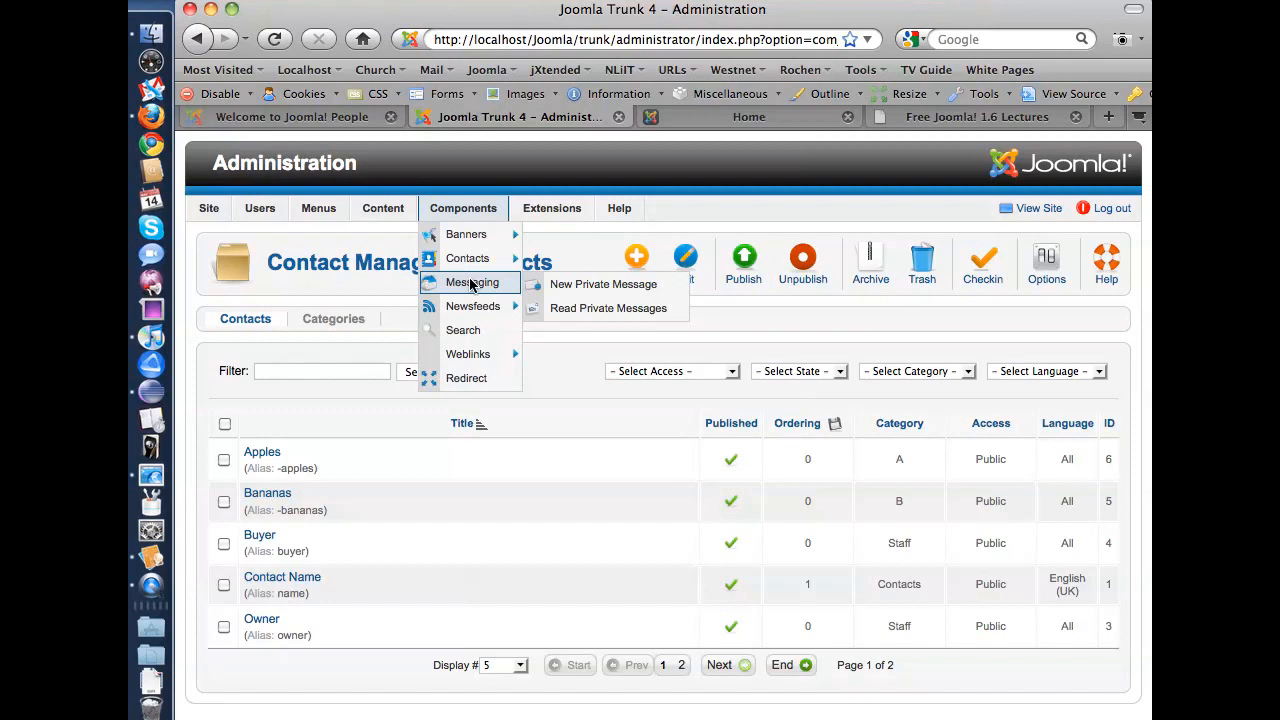
pyautogui.click(476, 307)
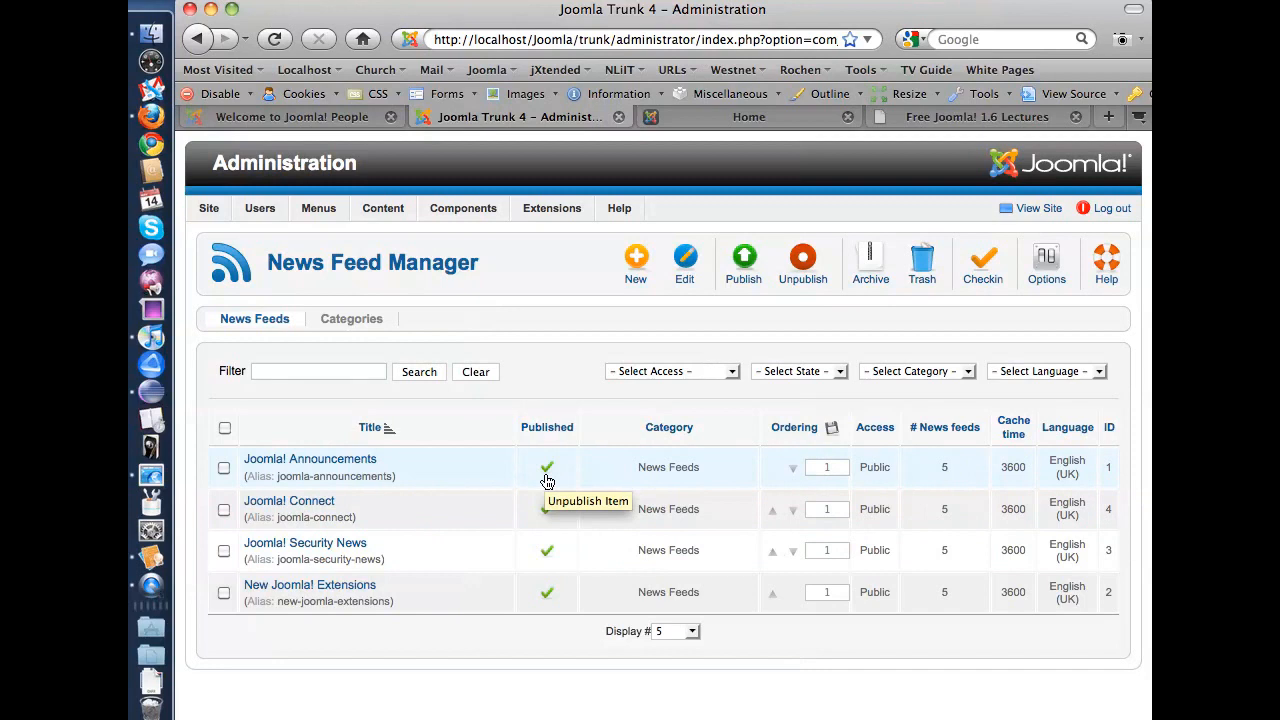
pyautogui.click(298, 463)
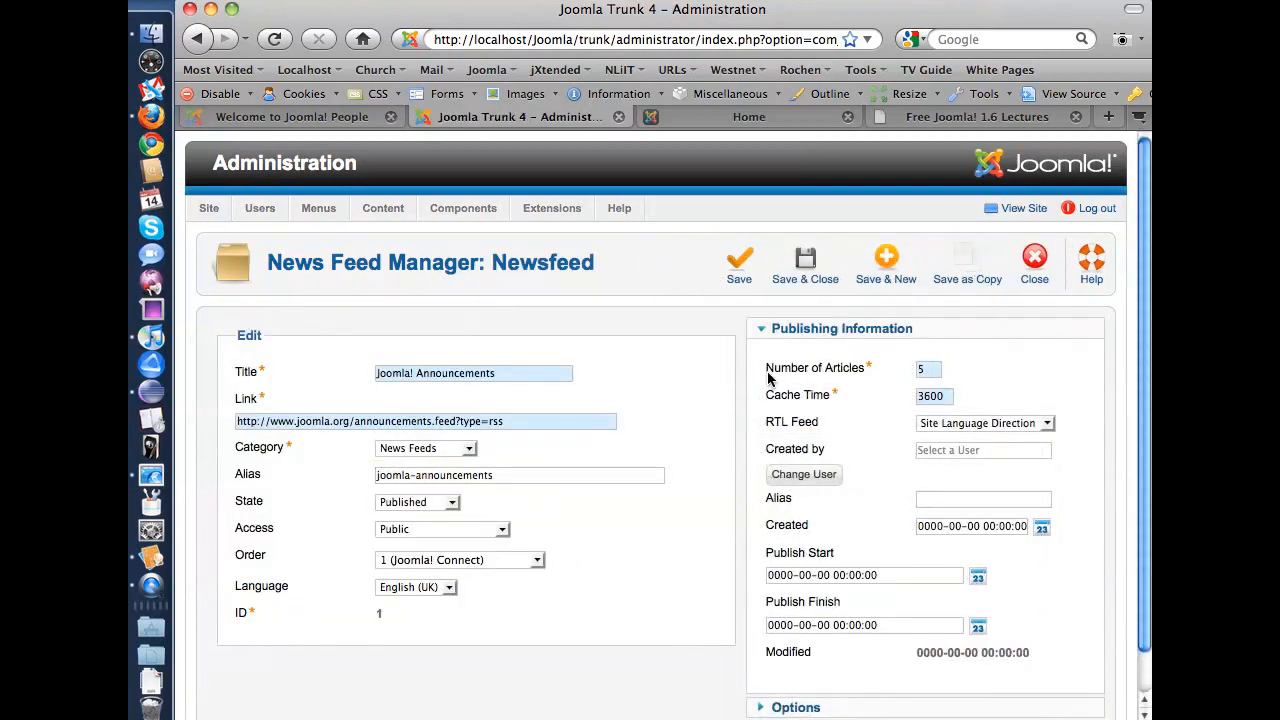
pyautogui.scroll(-1, 780, 385)
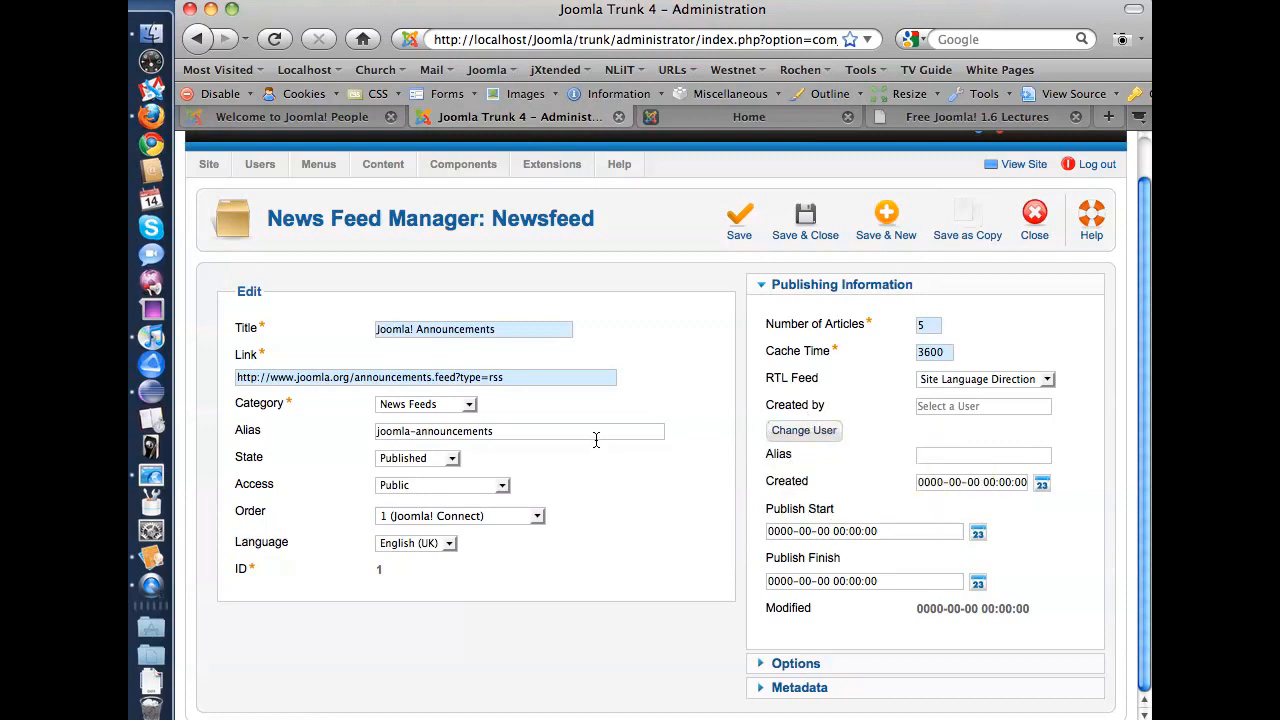
pyautogui.click(1035, 232)
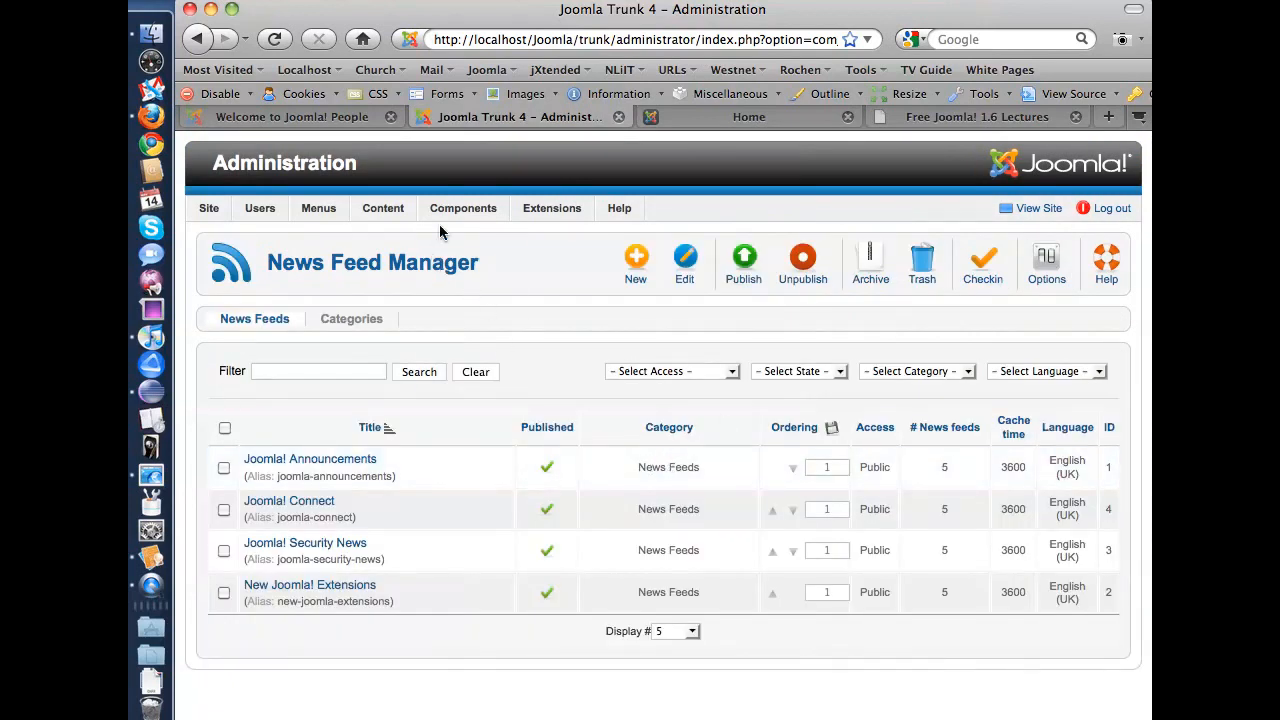
# View the web links list and open the Baw Baw National Park link.
pyautogui.moveTo(462, 208)
pyautogui.click(473, 354)
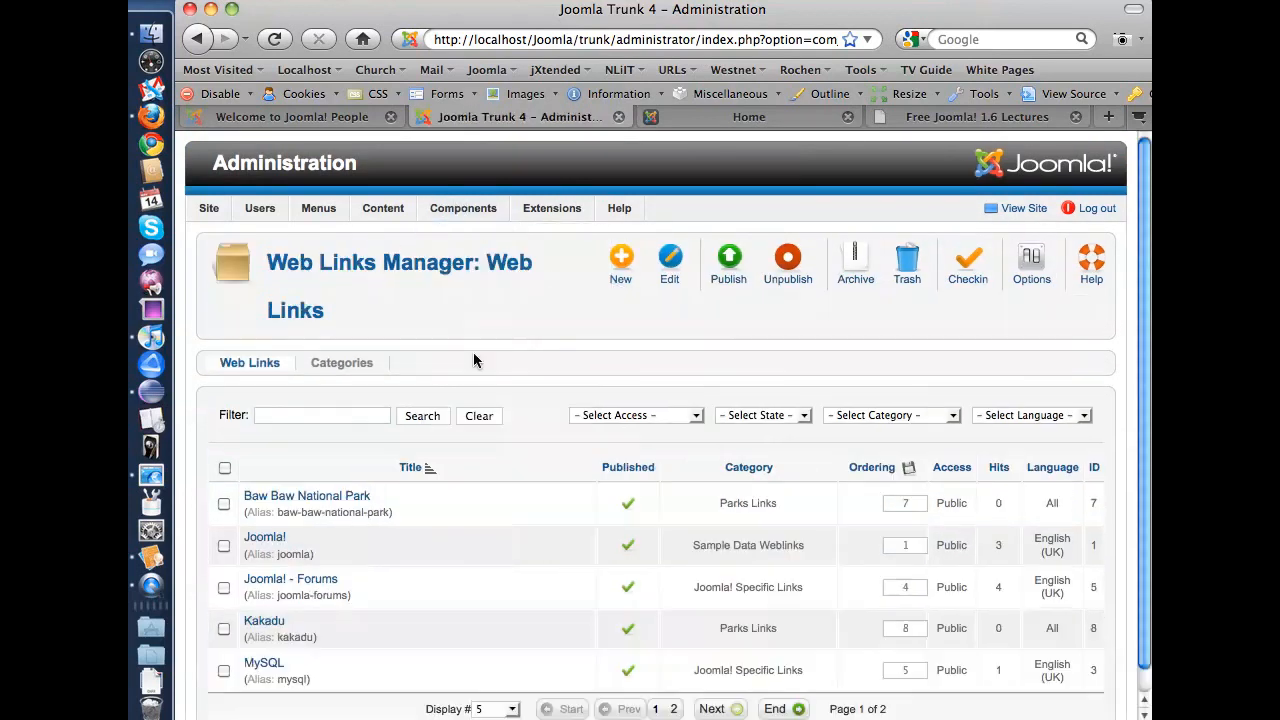
pyautogui.scroll(-1, 650, 384)
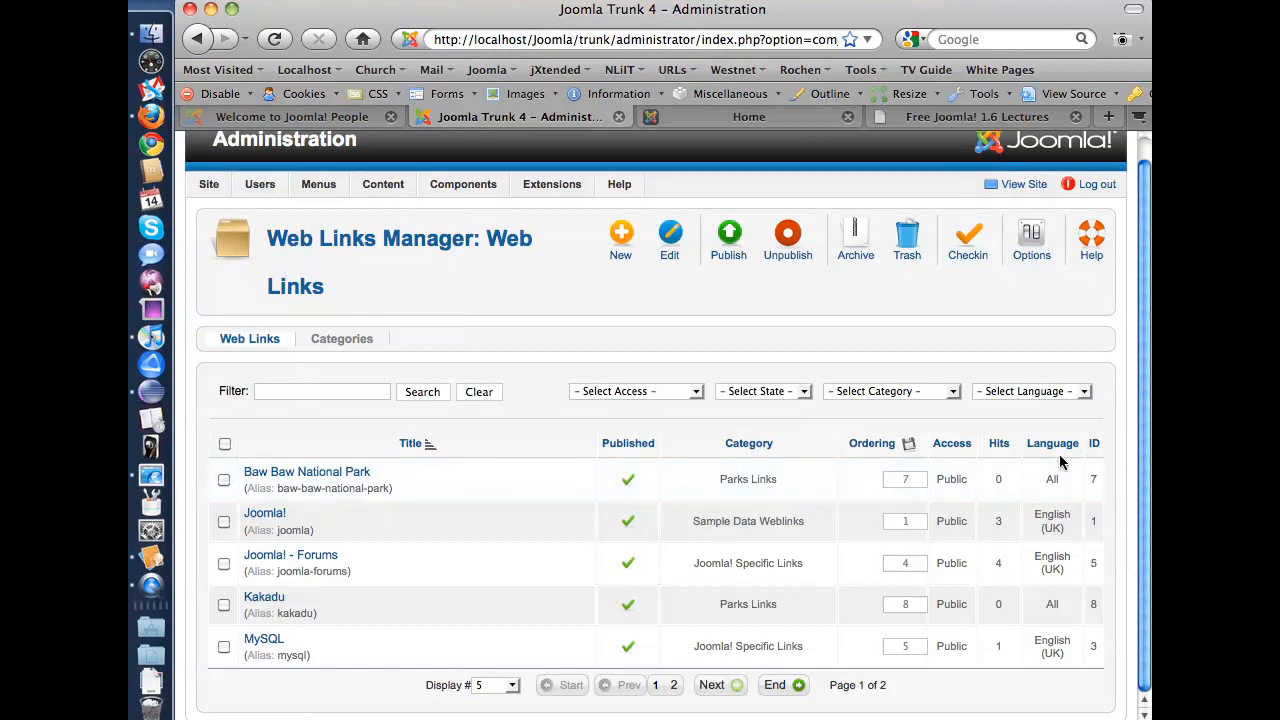
pyautogui.click(347, 478)
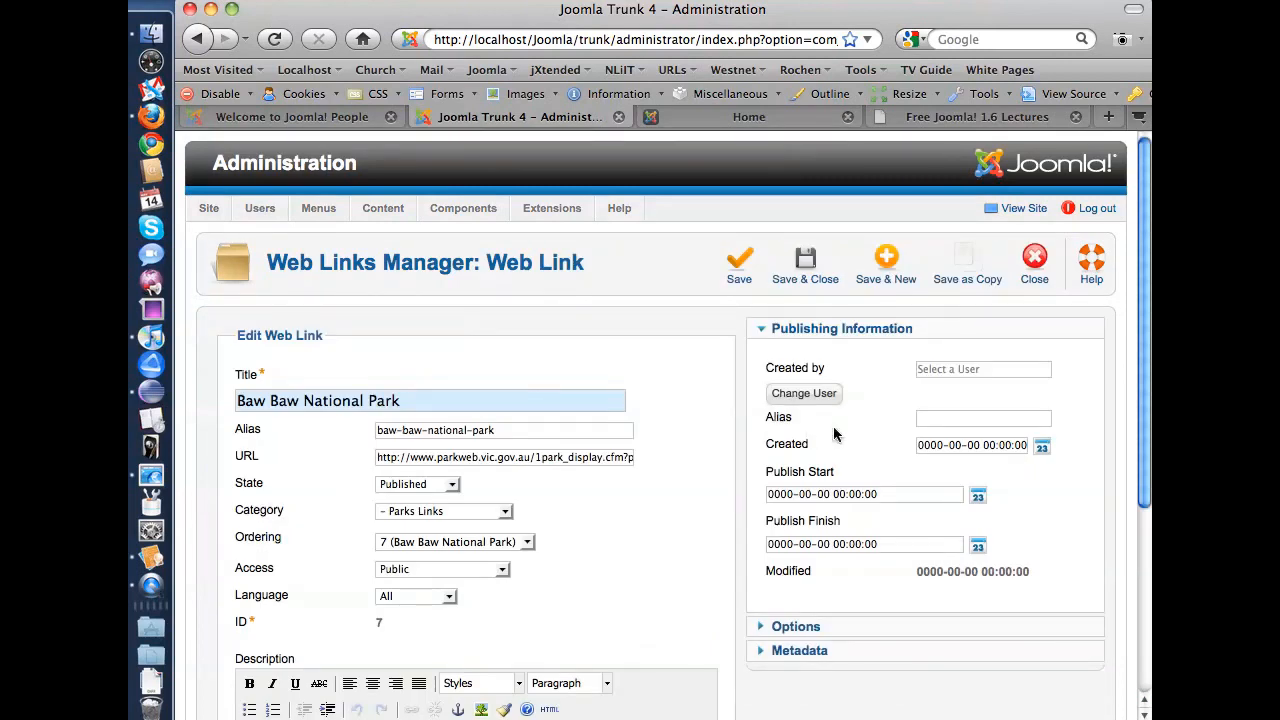
# Compare the Baw Baw National Park link's target and click-counting options with its metadata fields.
pyautogui.click(791, 627)
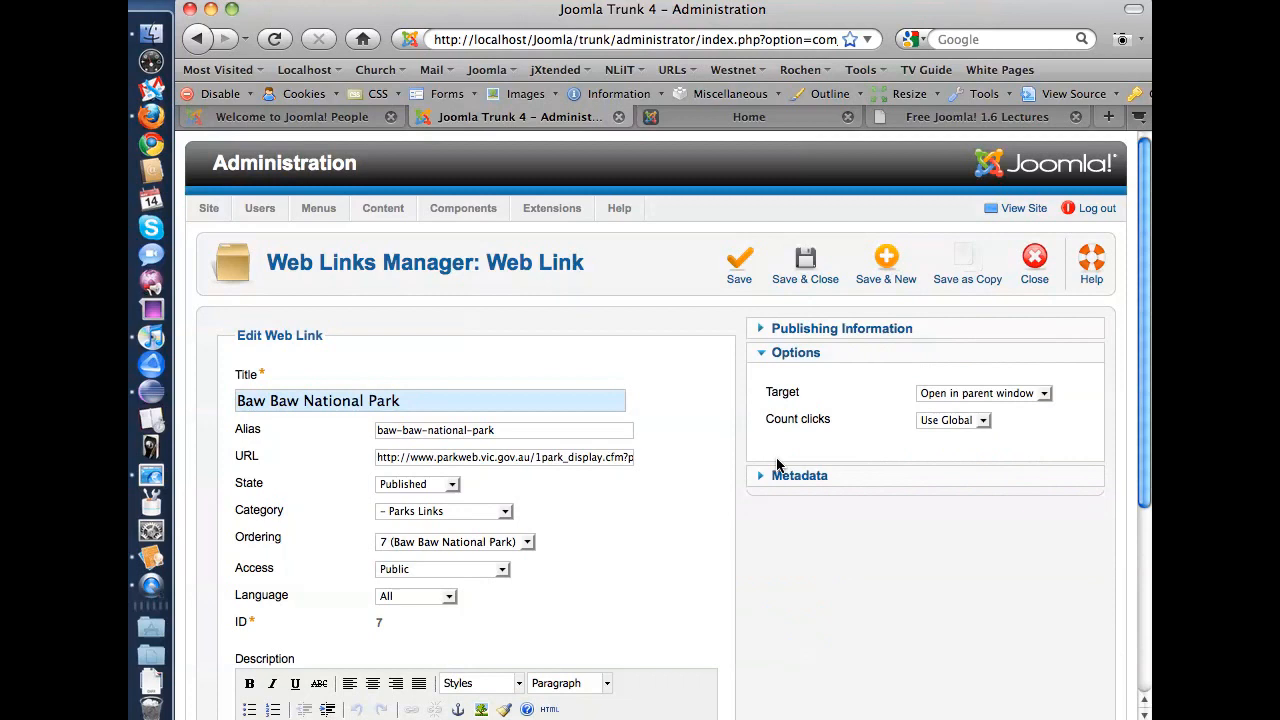
pyautogui.click(799, 474)
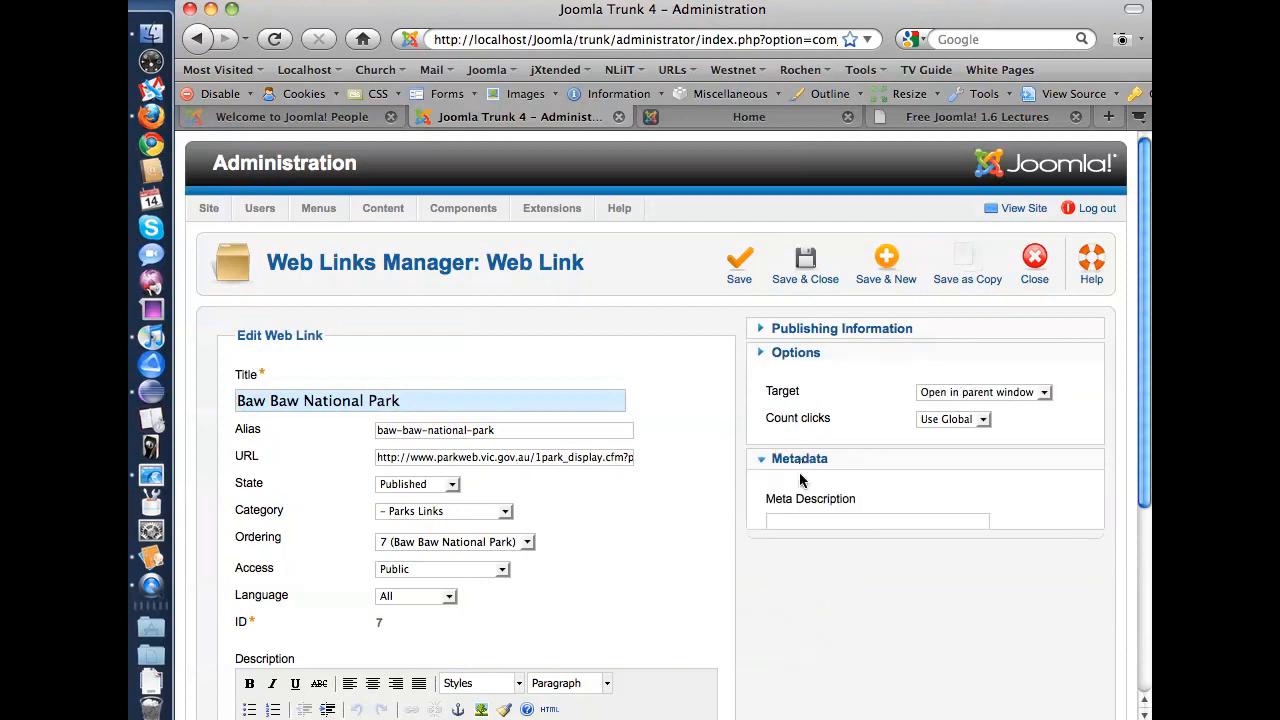
pyautogui.click(805, 355)
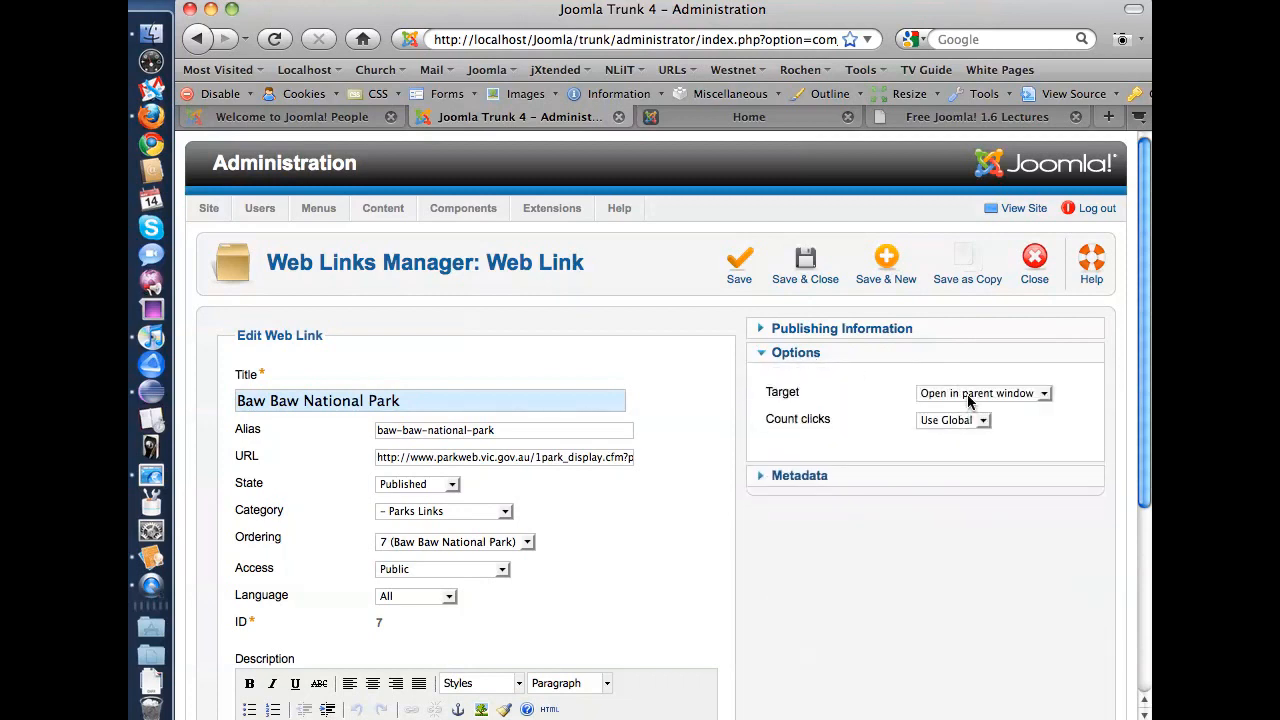
pyautogui.click(773, 475)
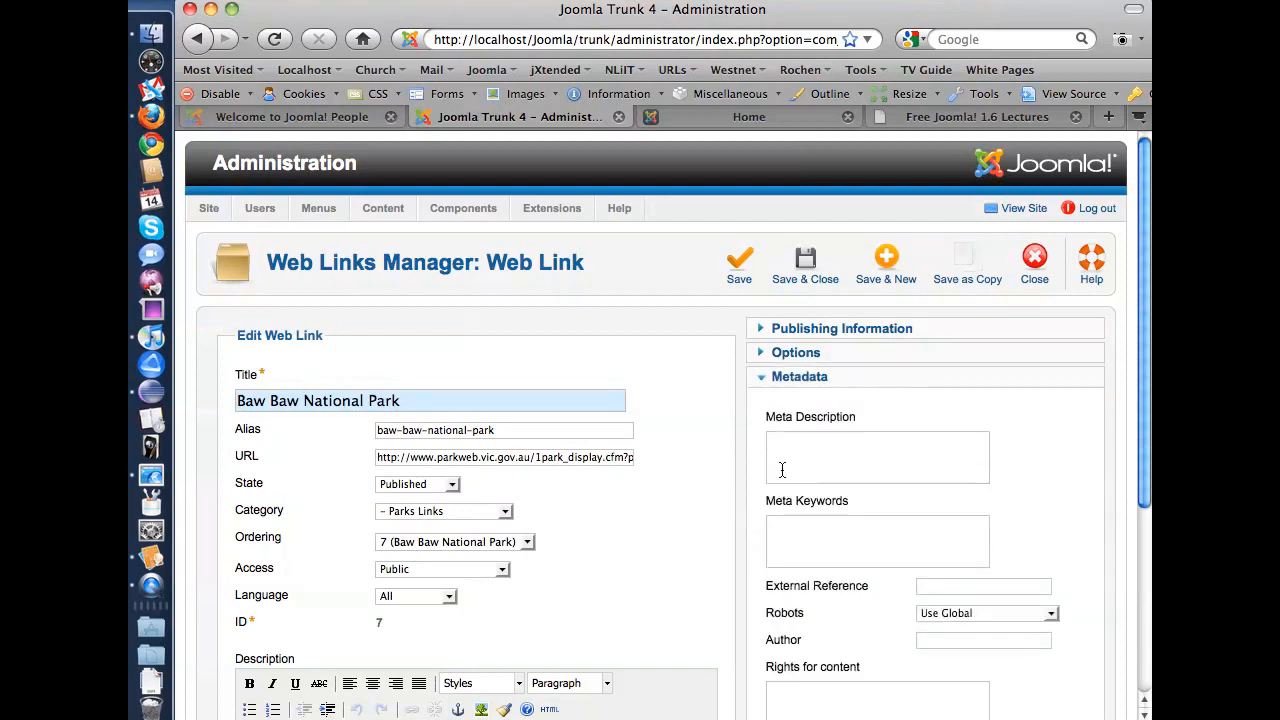
pyautogui.click(809, 364)
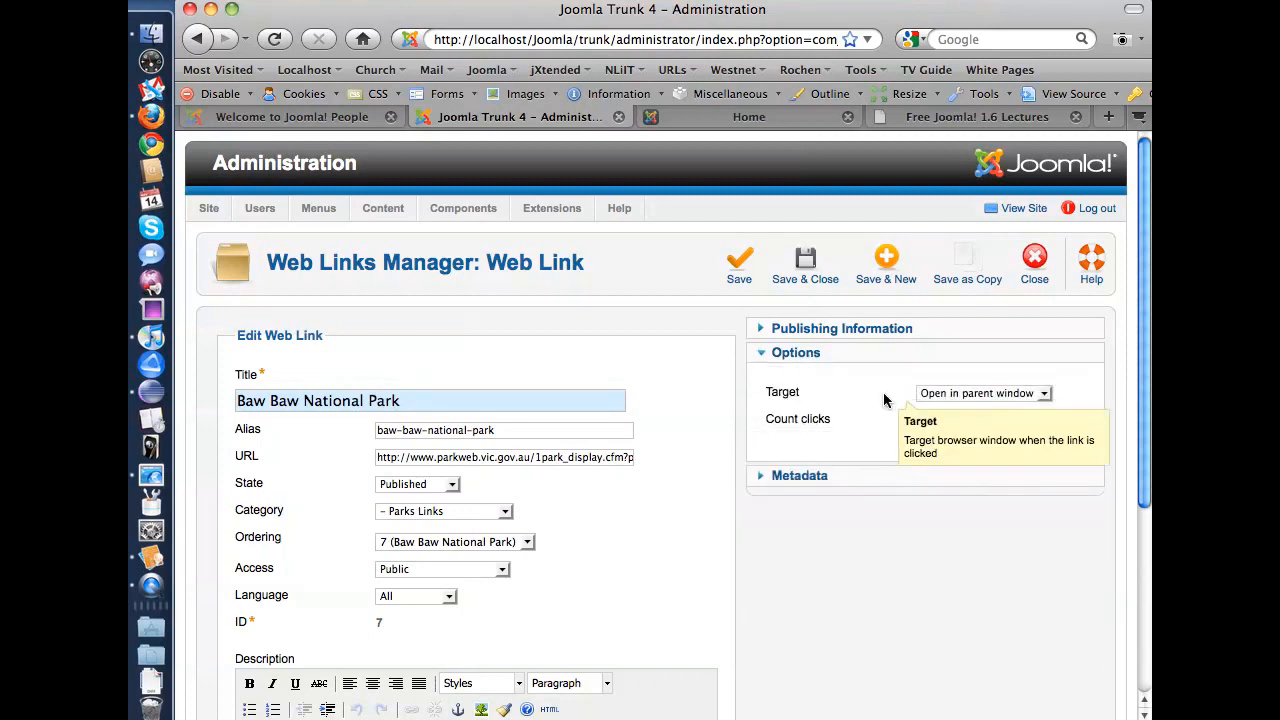
# Check the choices for Count clicks, leaving it at Use Global, and close the web link without saving.
pyautogui.click(942, 421)
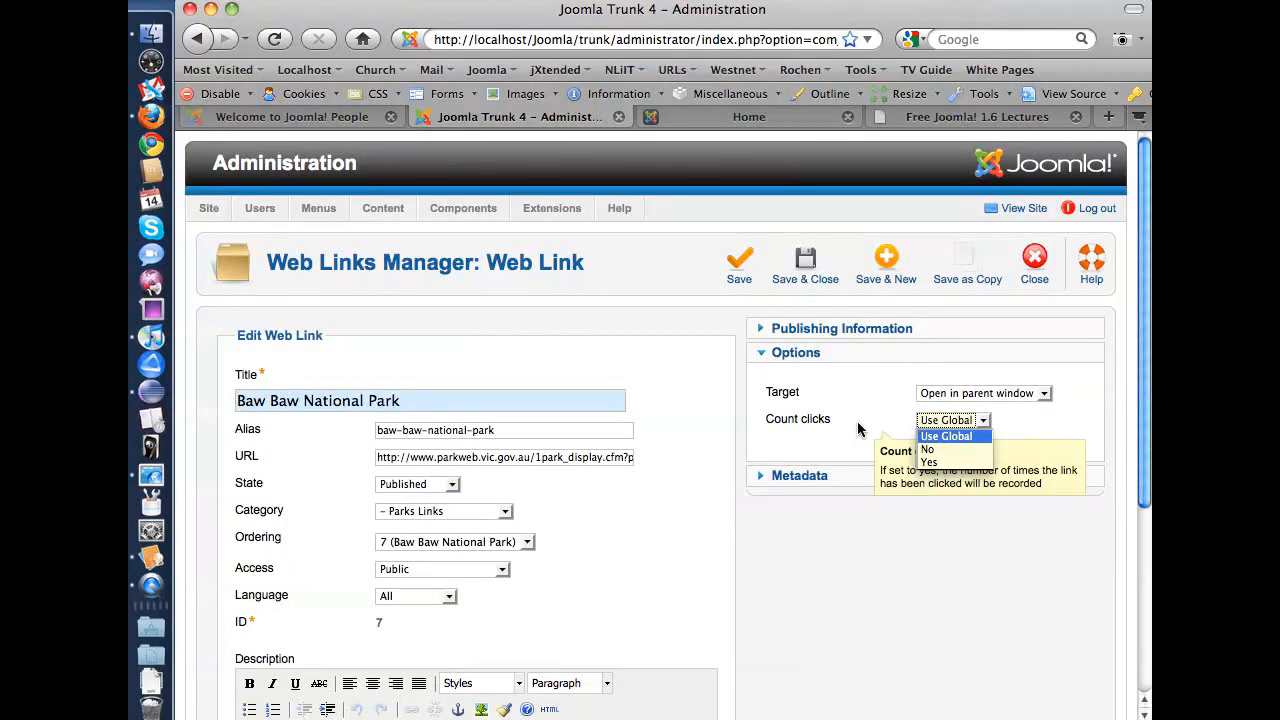
pyautogui.click(971, 329)
pyautogui.click(1034, 266)
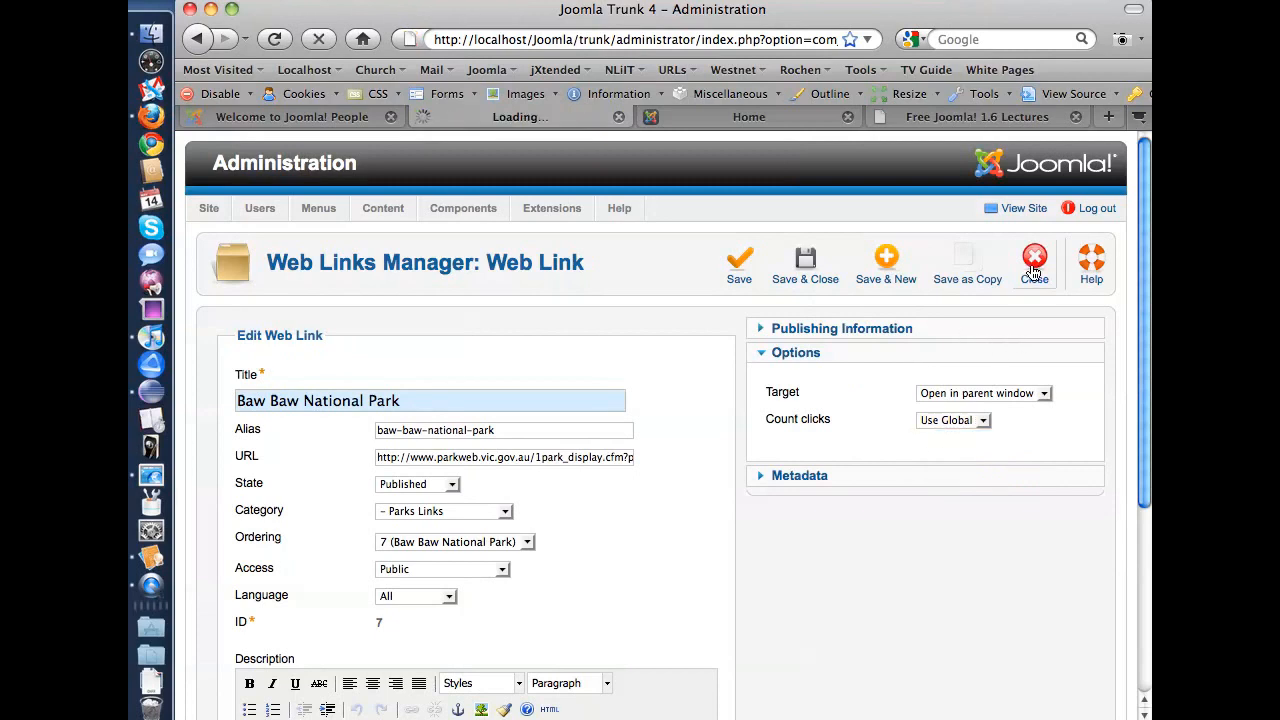
# Open the Redirect Manager and view its list of expired and new URLs.
pyautogui.moveTo(455, 210)
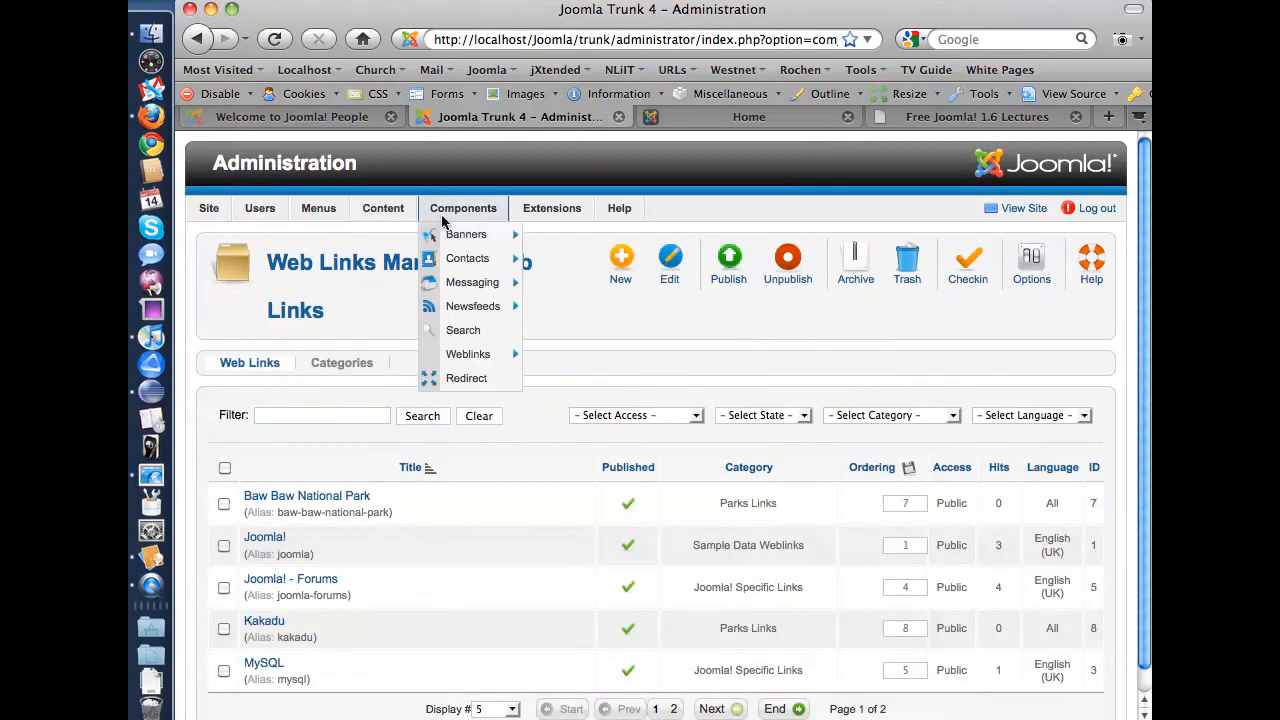
pyautogui.click(467, 378)
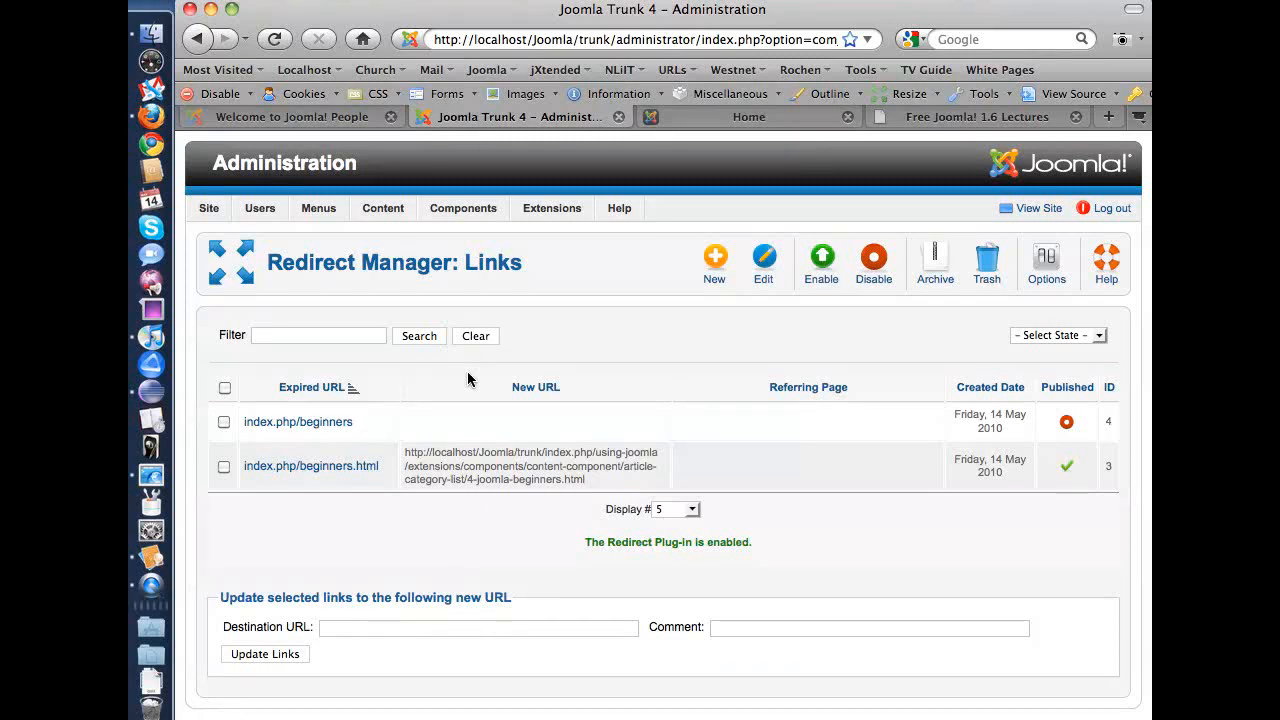
# Request the nonexistent page index.php/shortcut.html on the site's front end and refresh the Redirect Manager's list.
pyautogui.click(727, 121)
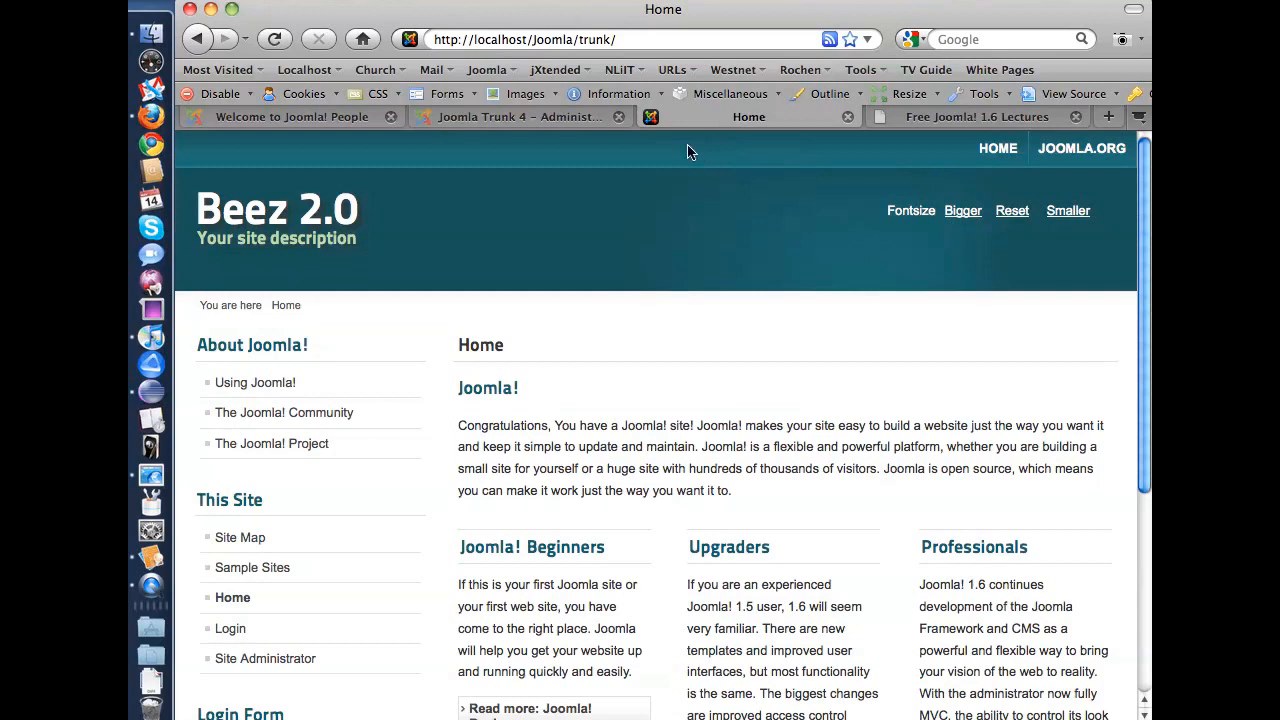
pyautogui.click(633, 39)
pyautogui.click(658, 39)
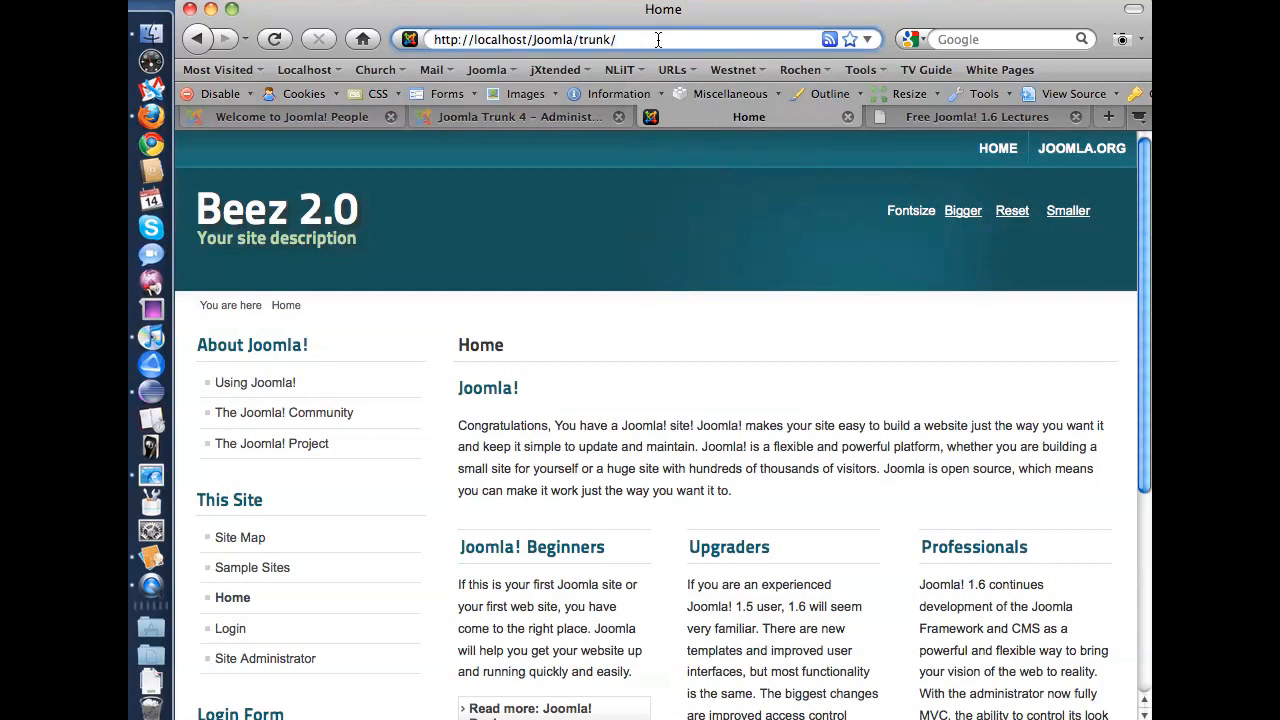
pyautogui.write('index.php')
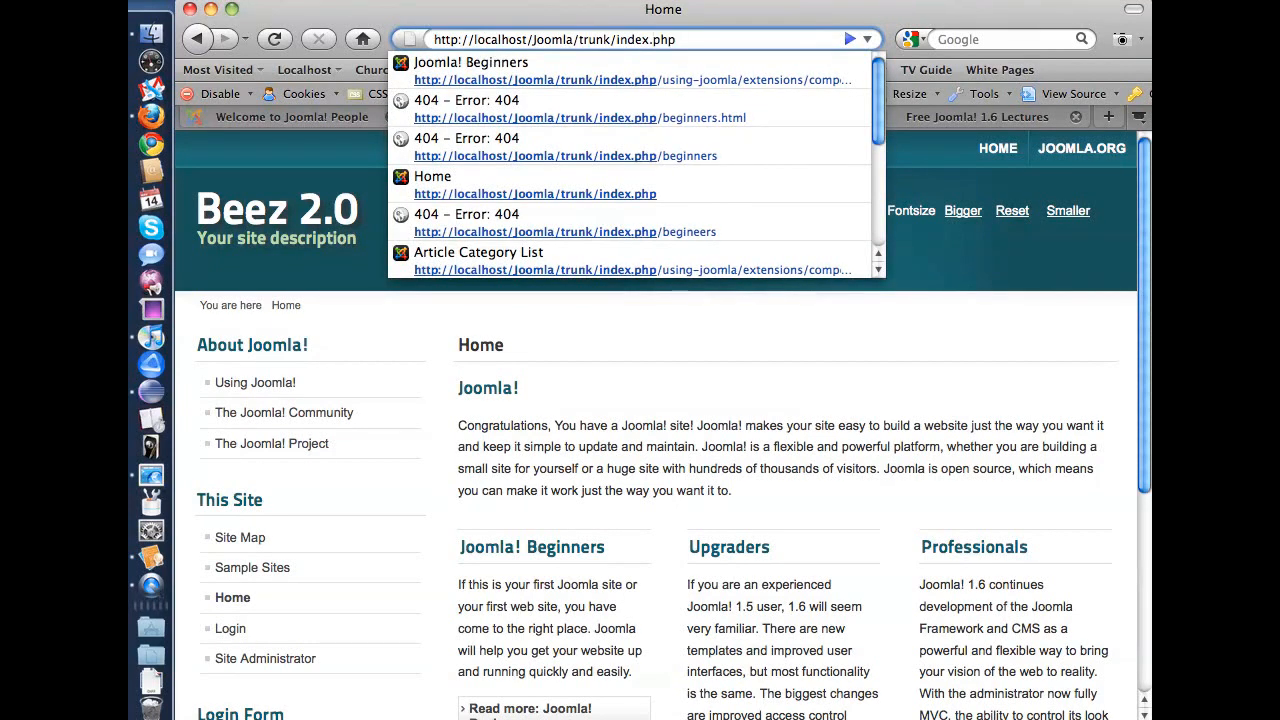
pyautogui.write('/')
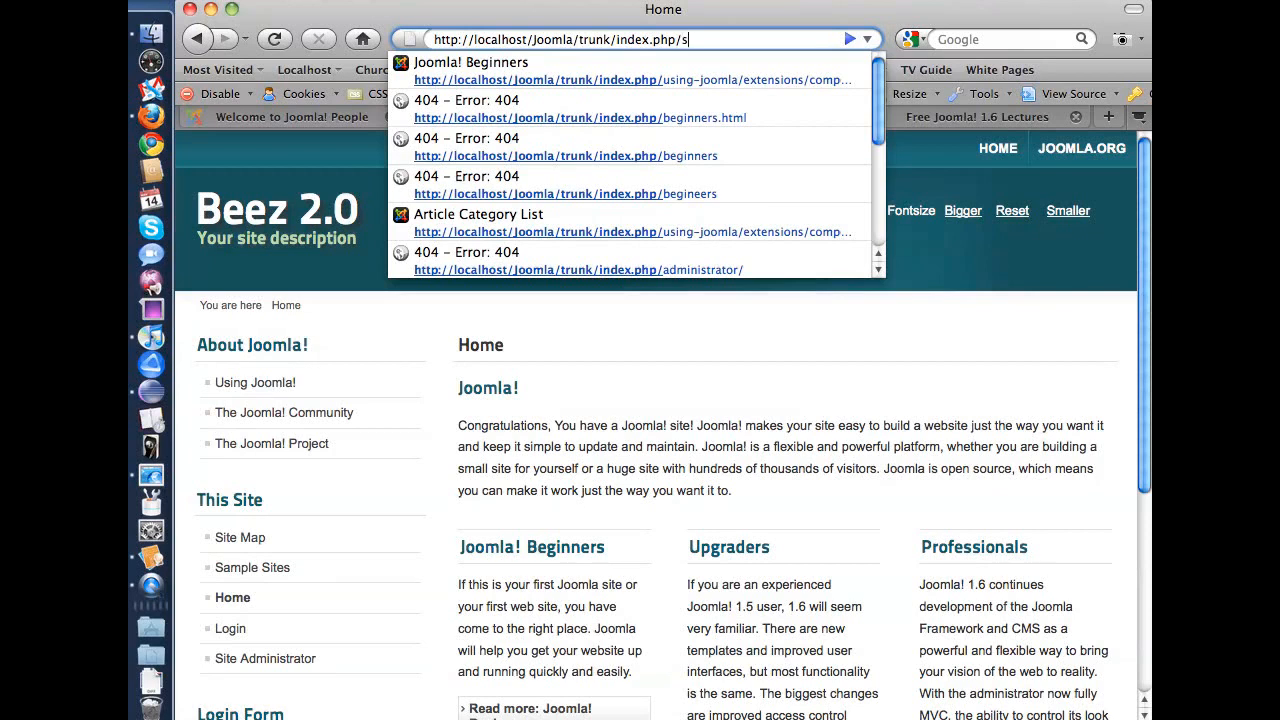
pyautogui.press('Escape')
pyautogui.write('shortcut')
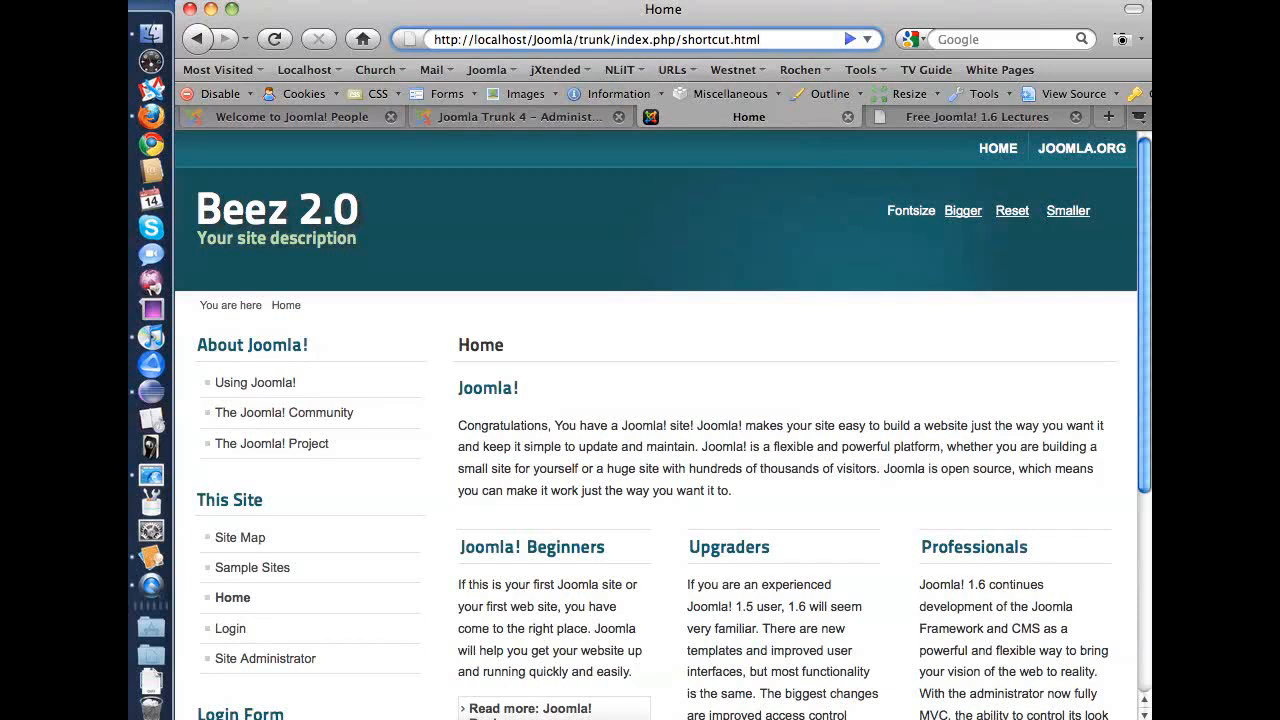
pyautogui.write('.html')
pyautogui.press('Return')
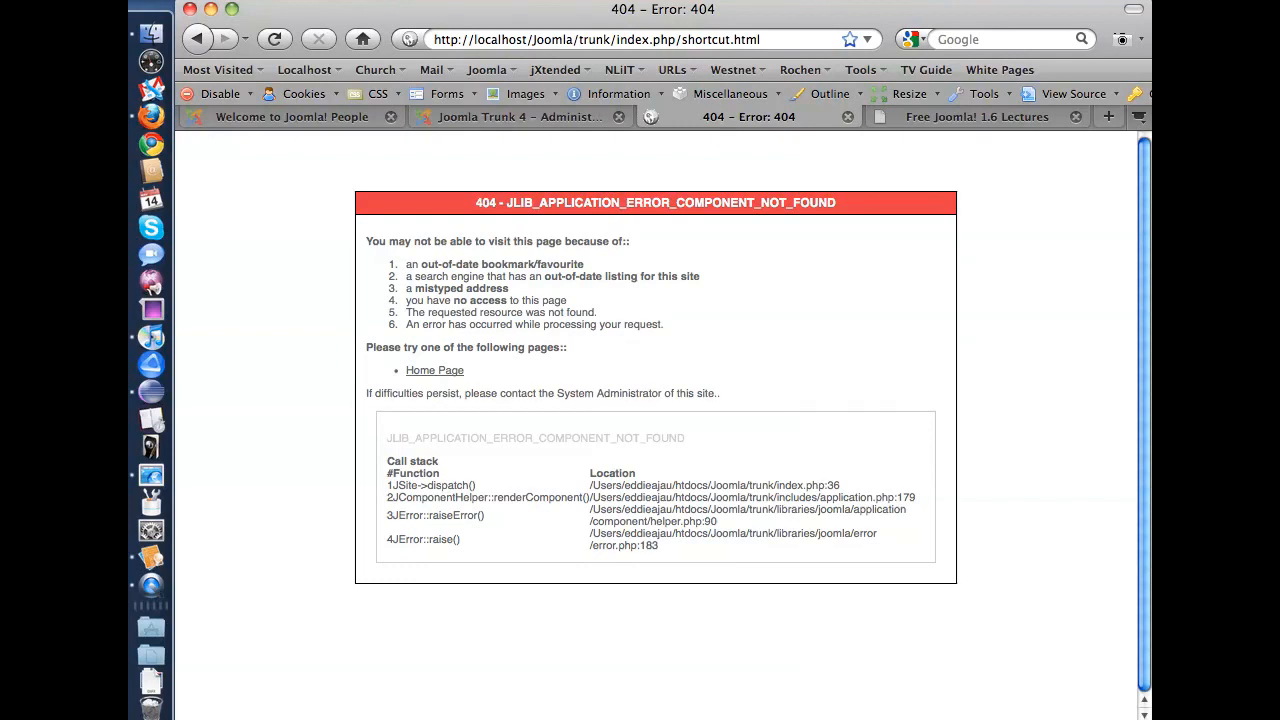
pyautogui.click(495, 117)
pyautogui.click(453, 333)
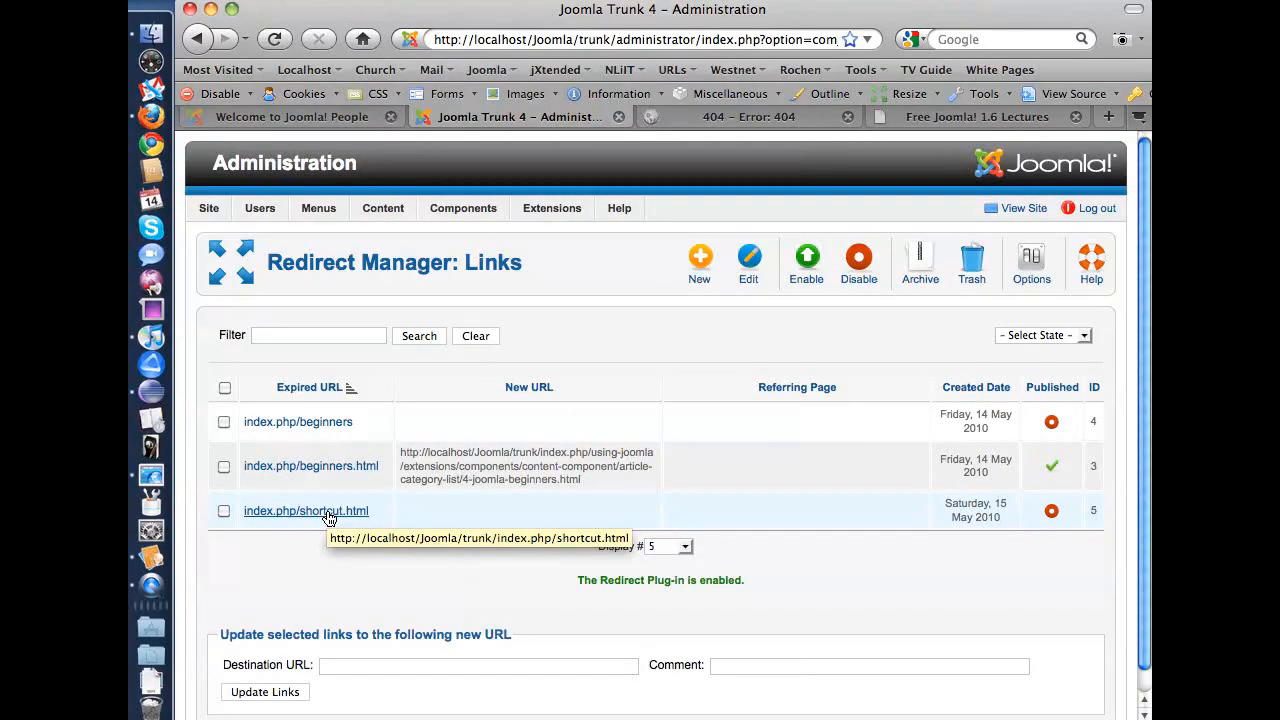
# Return to the site's home page, open the Upgraders article and copy its full URL.
pyautogui.click(700, 122)
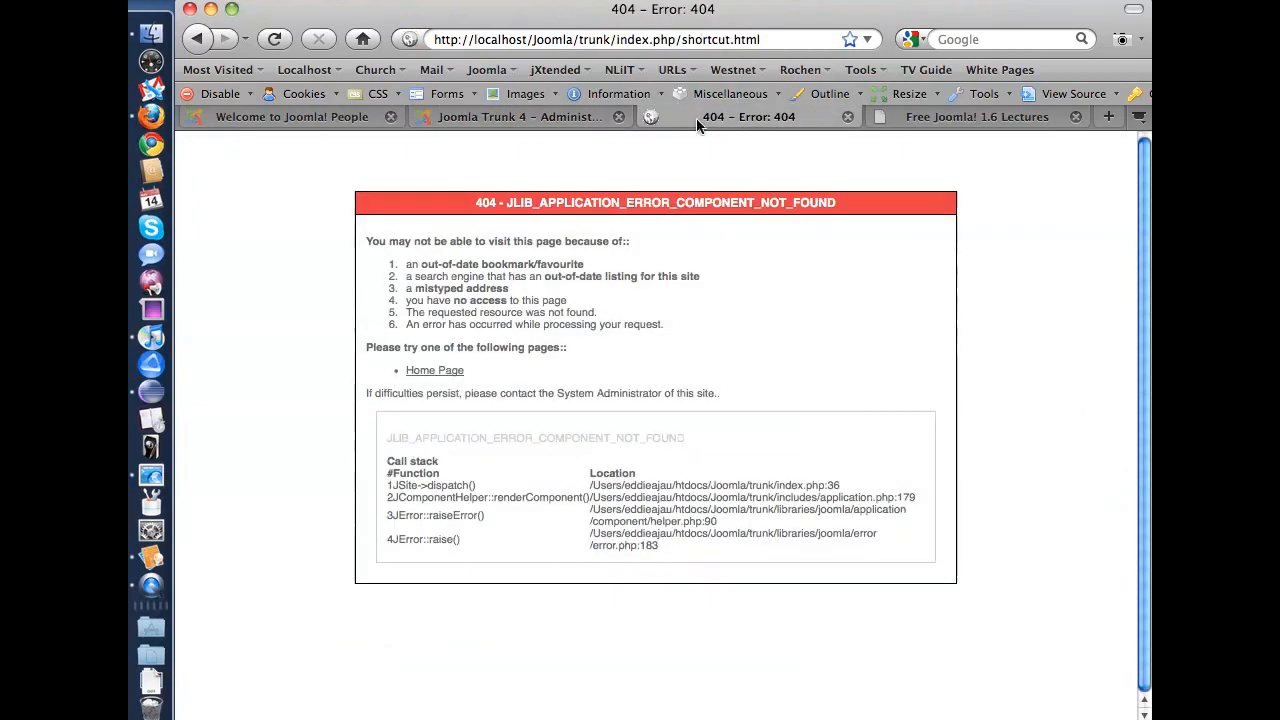
pyautogui.click(195, 40)
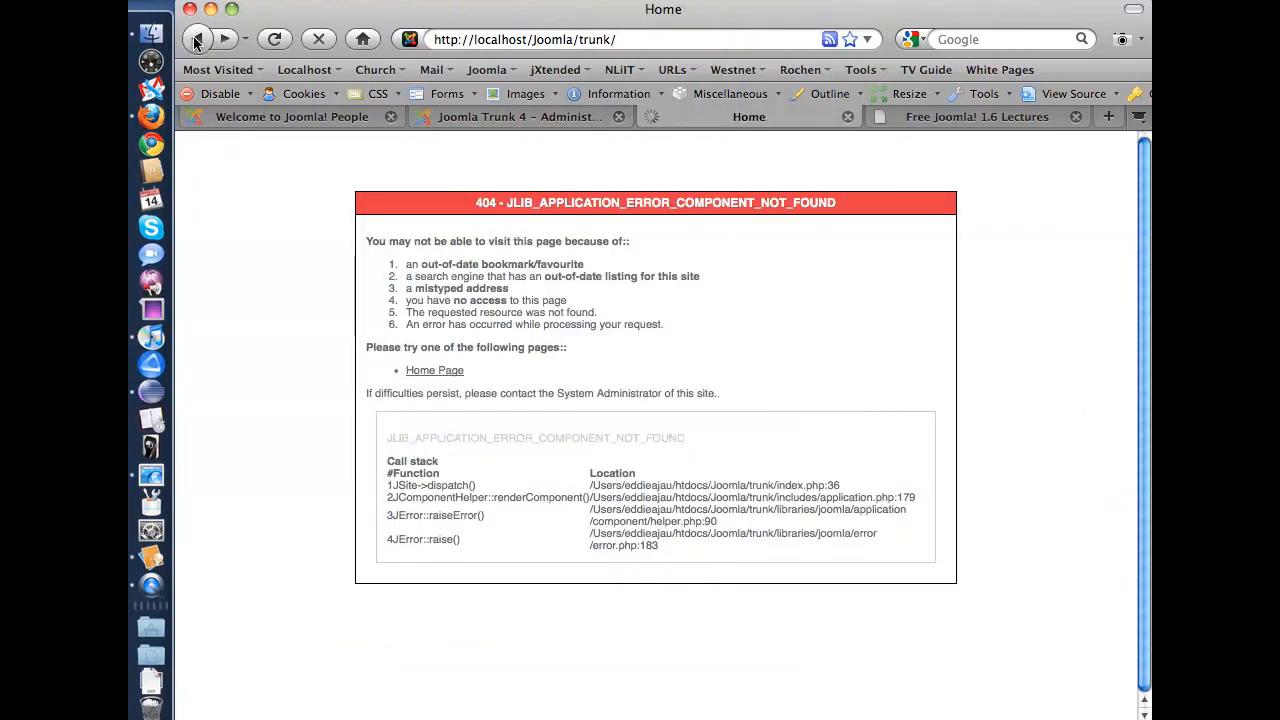
pyautogui.scroll(-4, 807, 432)
pyautogui.click(793, 627)
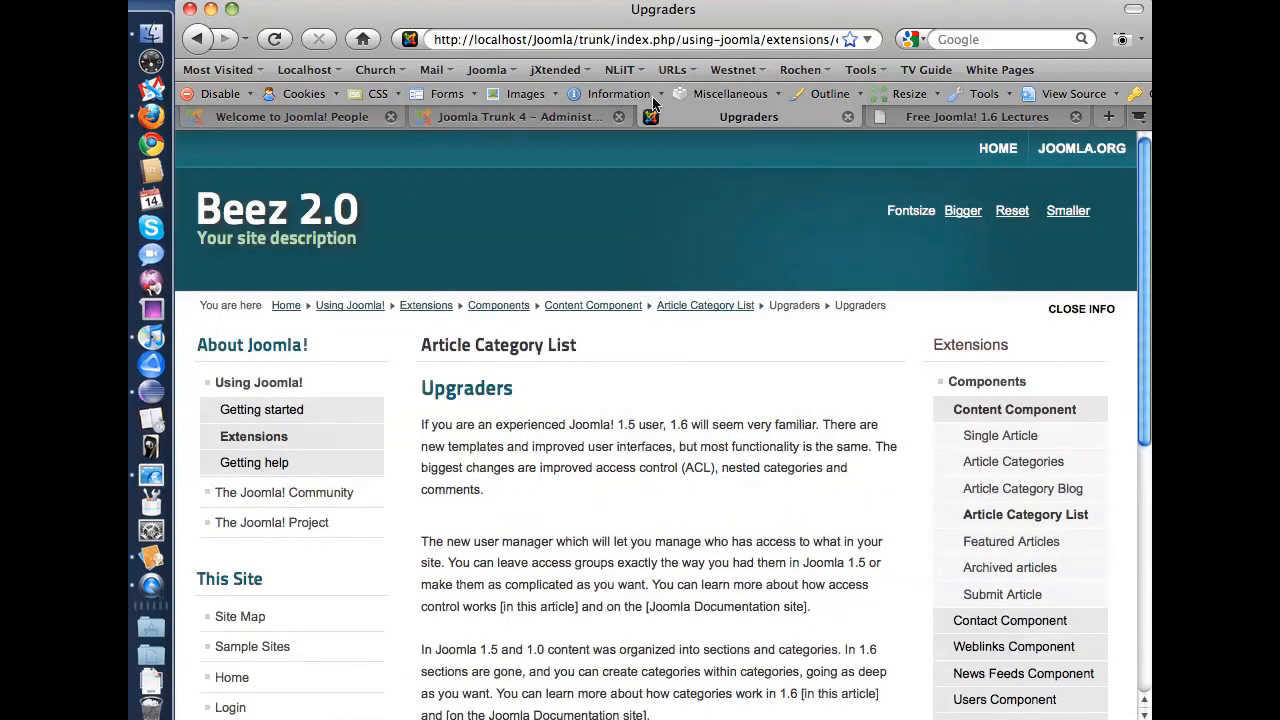
pyautogui.click(624, 42)
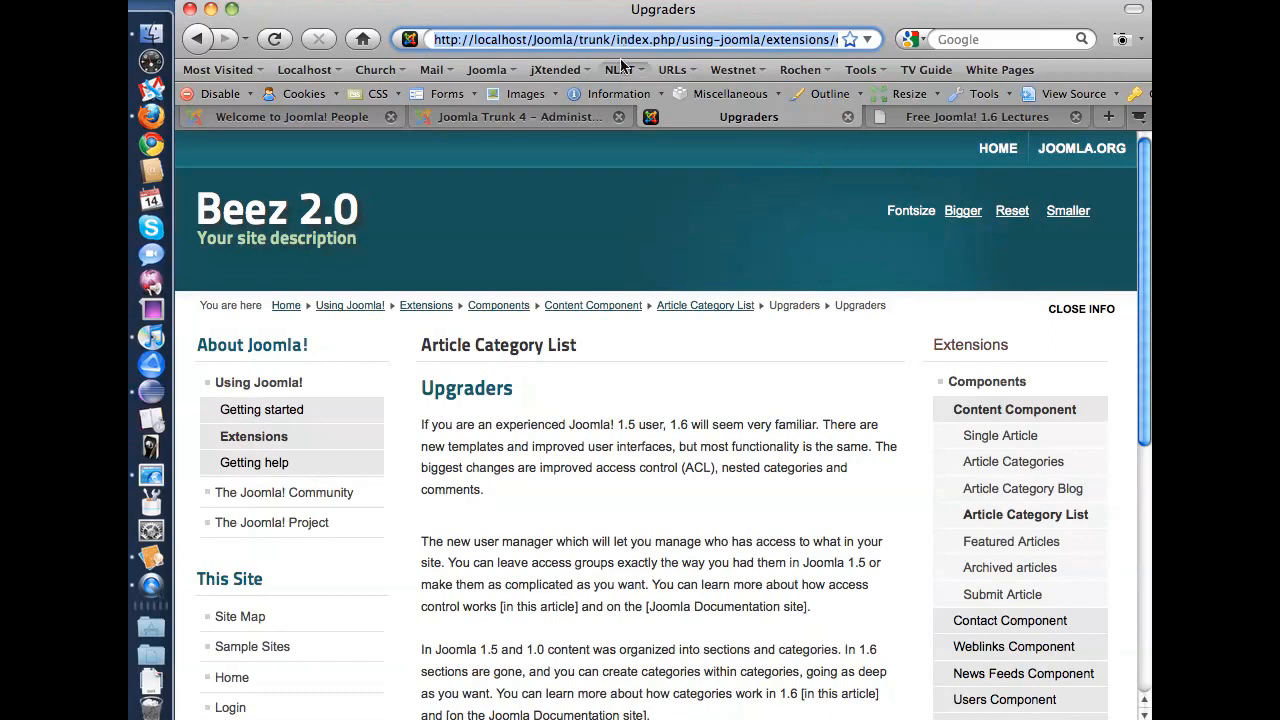
# Point the index.php/shortcut.html redirect to the copied Upgraders URL with the comment "This is a really cool shortcut." and publish it.
pyautogui.click(588, 118)
pyautogui.click(296, 513)
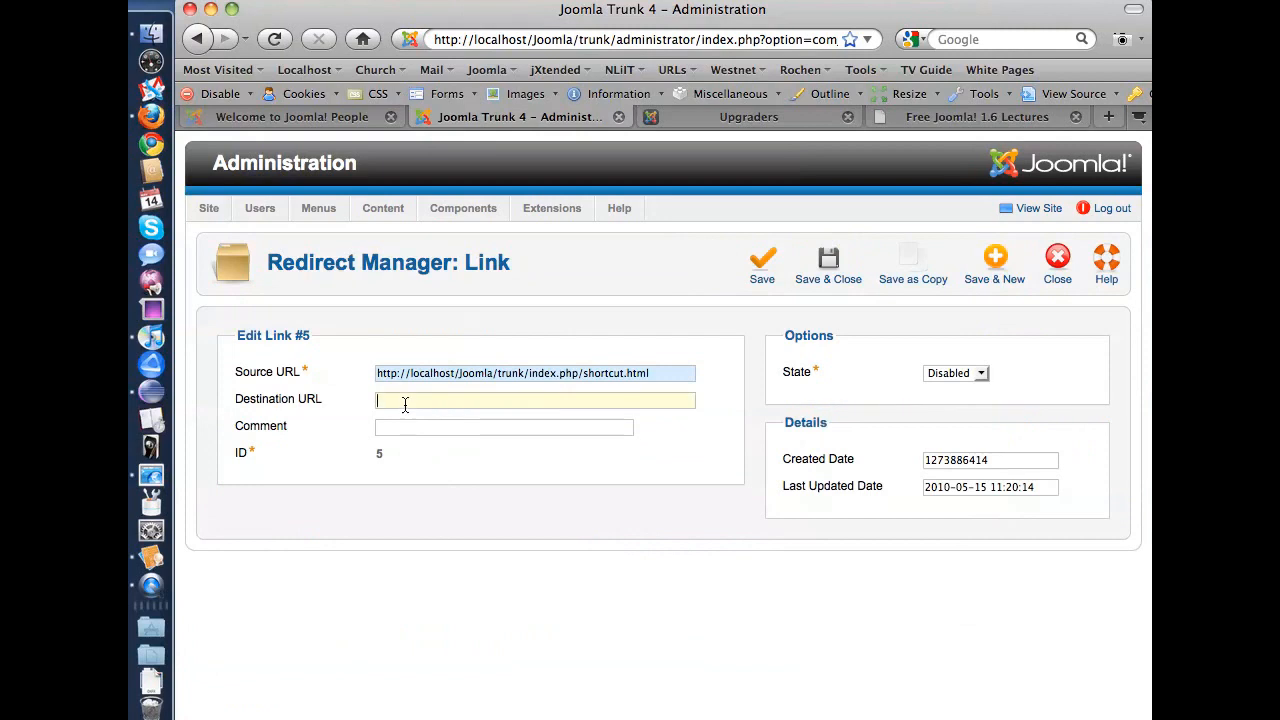
pyautogui.press('super+v')
pyautogui.click(428, 430)
pyautogui.write('Thi')
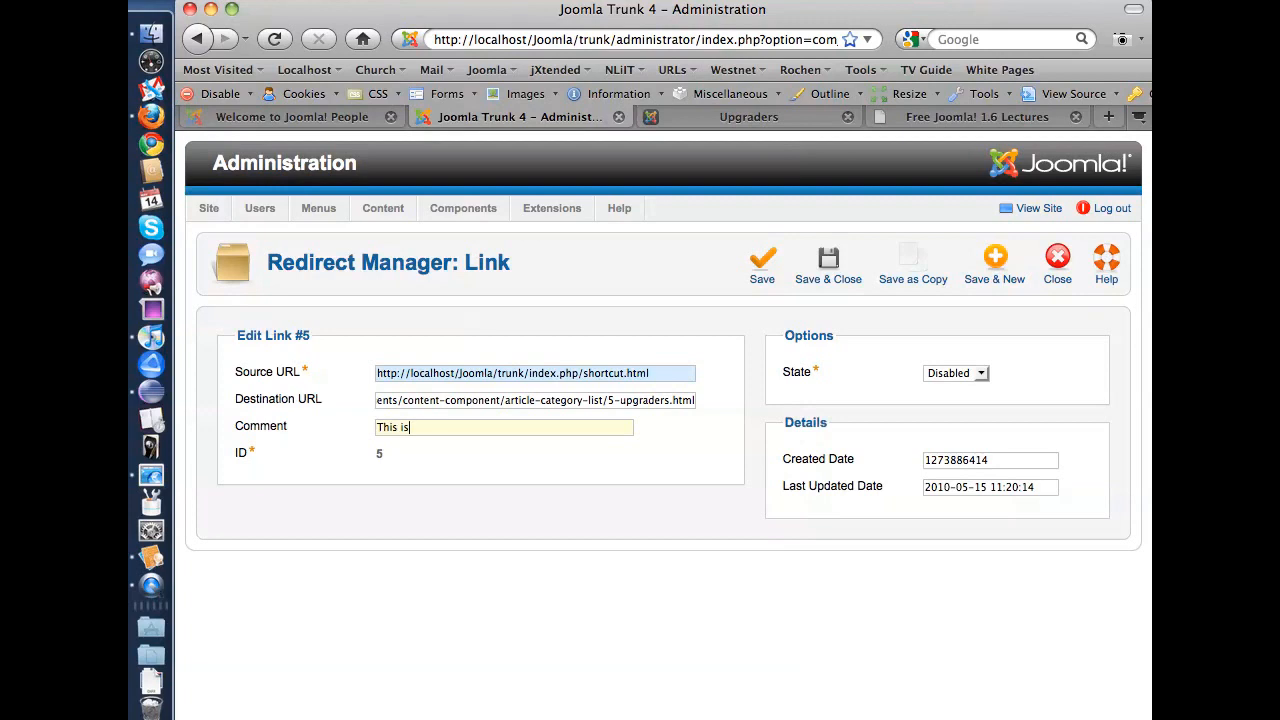
pyautogui.write('s is a really cool shortcut.')
pyautogui.click(845, 276)
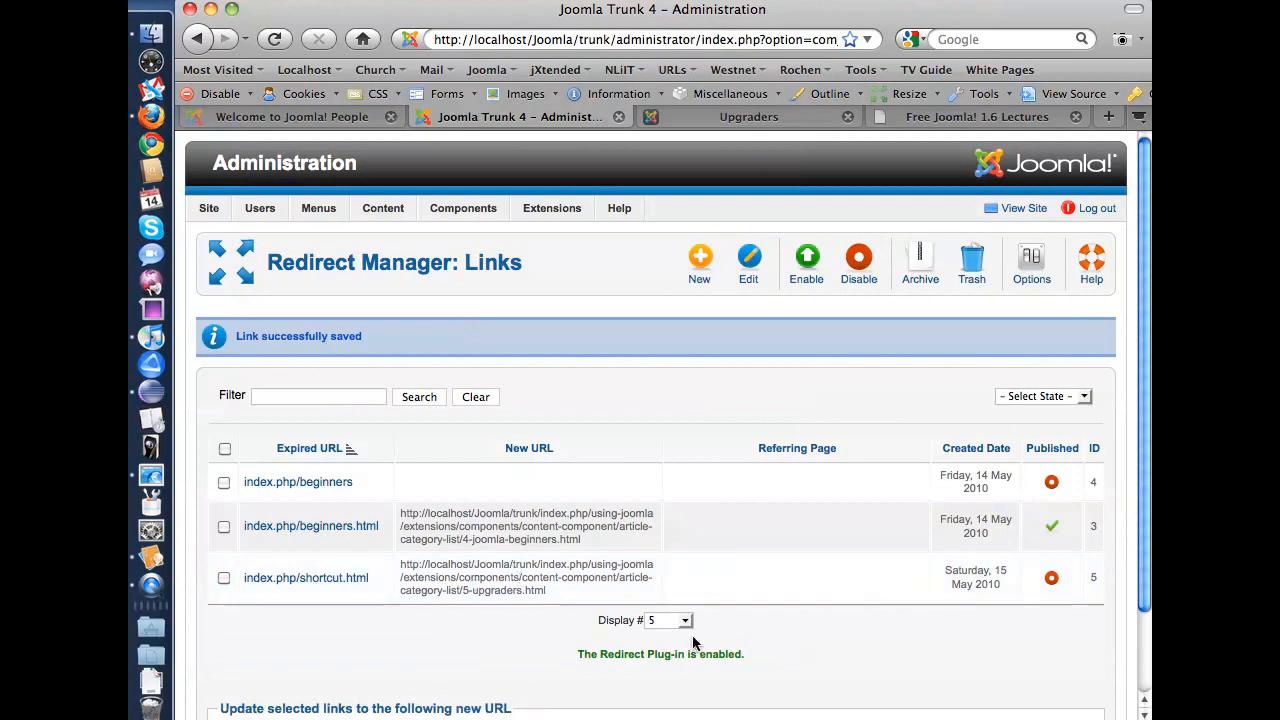
pyautogui.click(1051, 579)
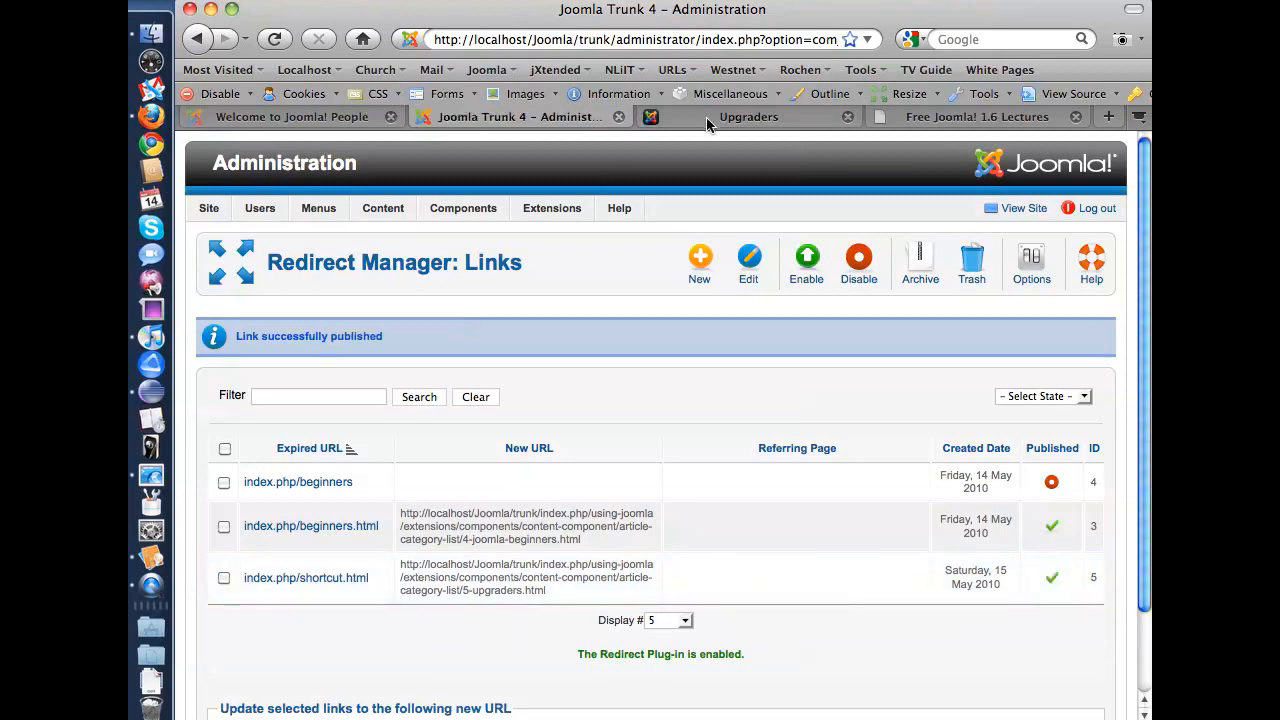
pyautogui.click(692, 112)
pyautogui.moveTo(682, 39); pyautogui.dragTo(952, 39)
pyautogui.write('sho')
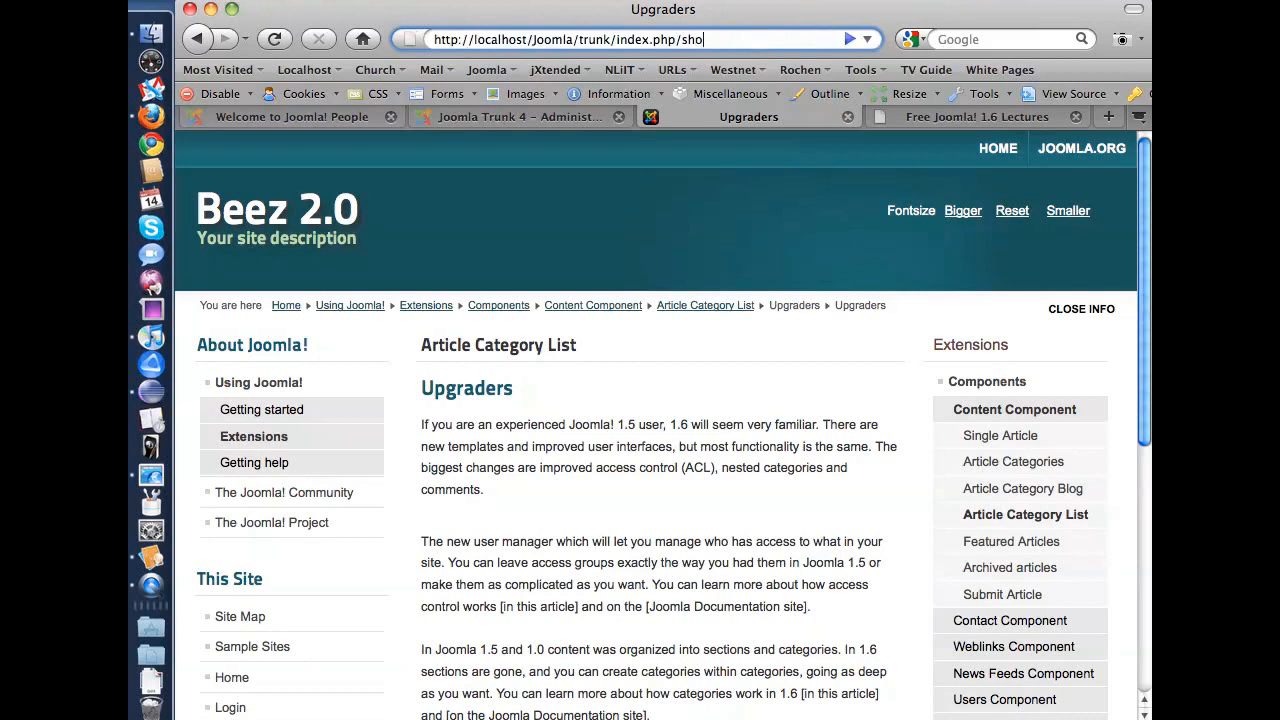
pyautogui.write('rt')
pyautogui.press('Down')
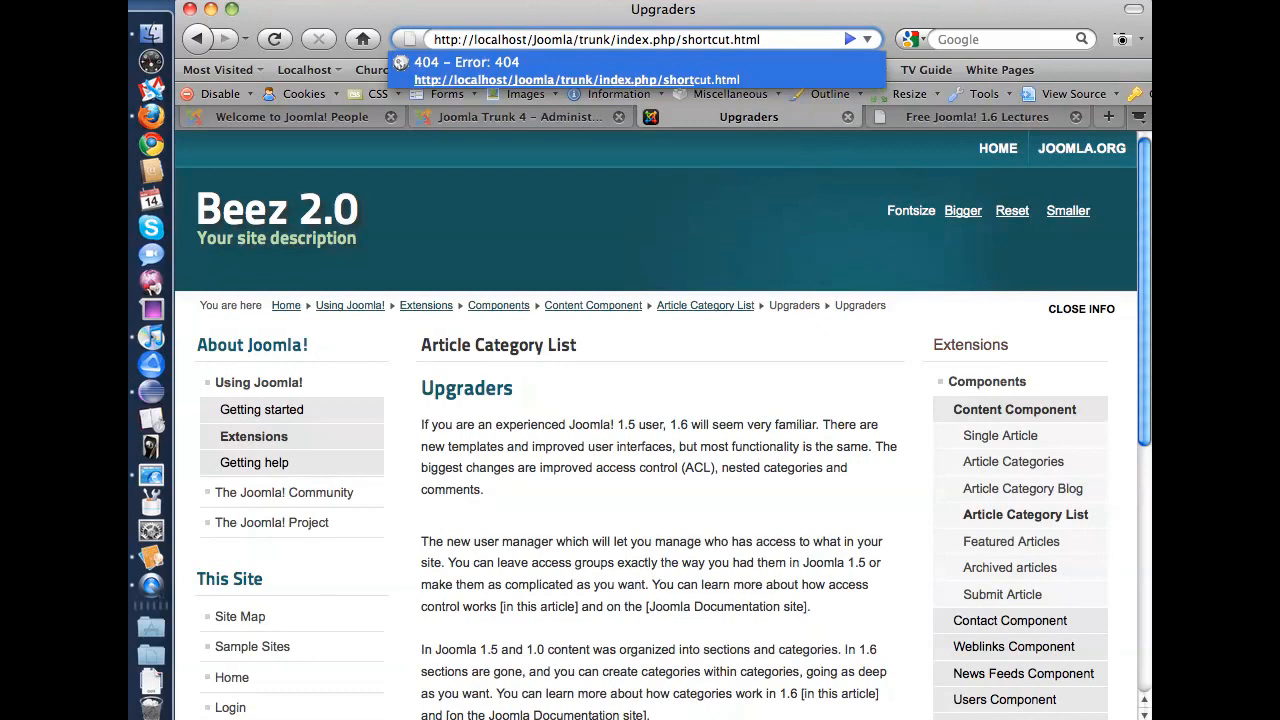
pyautogui.click(713, 40)
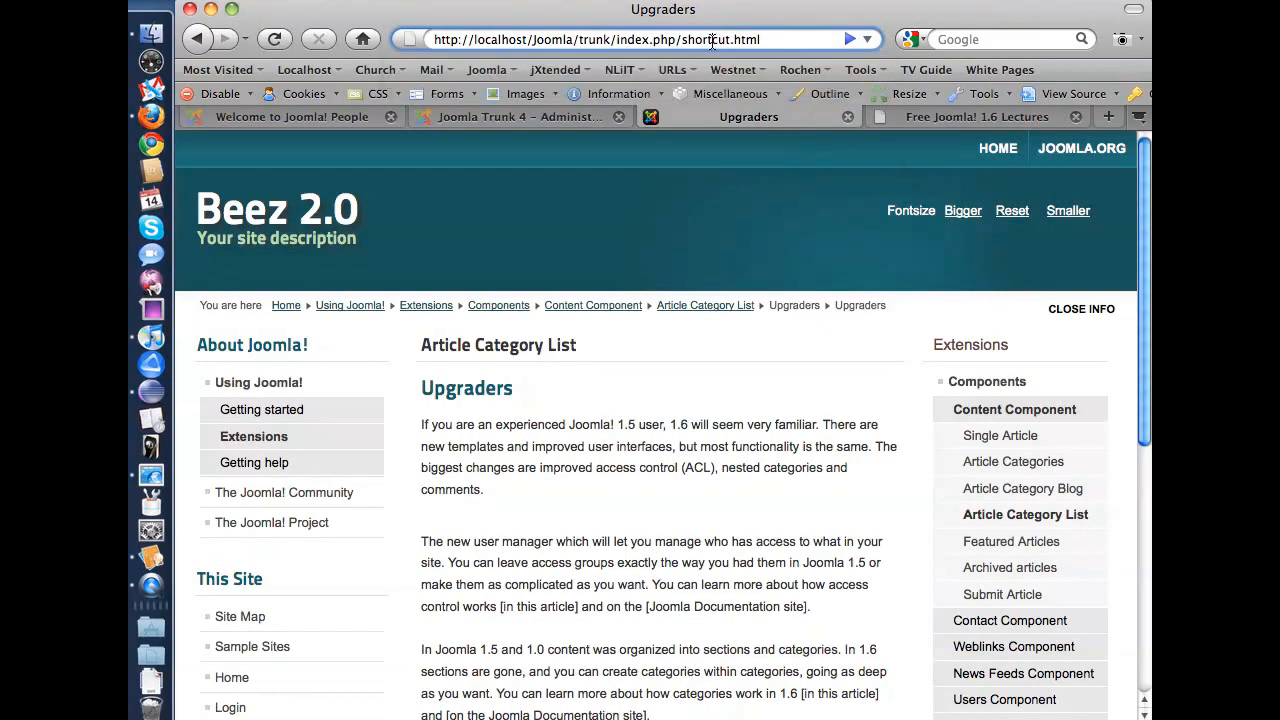
pyautogui.tripleClick(713, 40)
pyautogui.press('super+c')
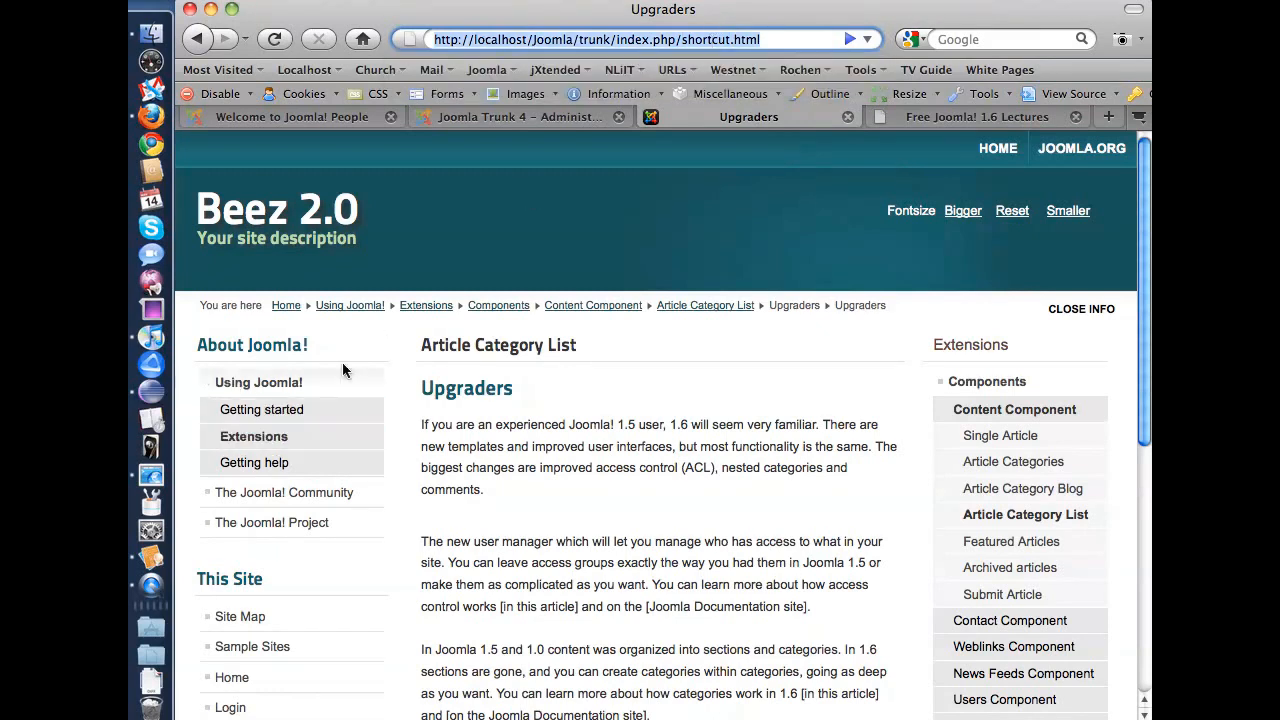
# Go to the site's home page and load the copied shortcut.html address to test the redirect.
pyautogui.click(289, 307)
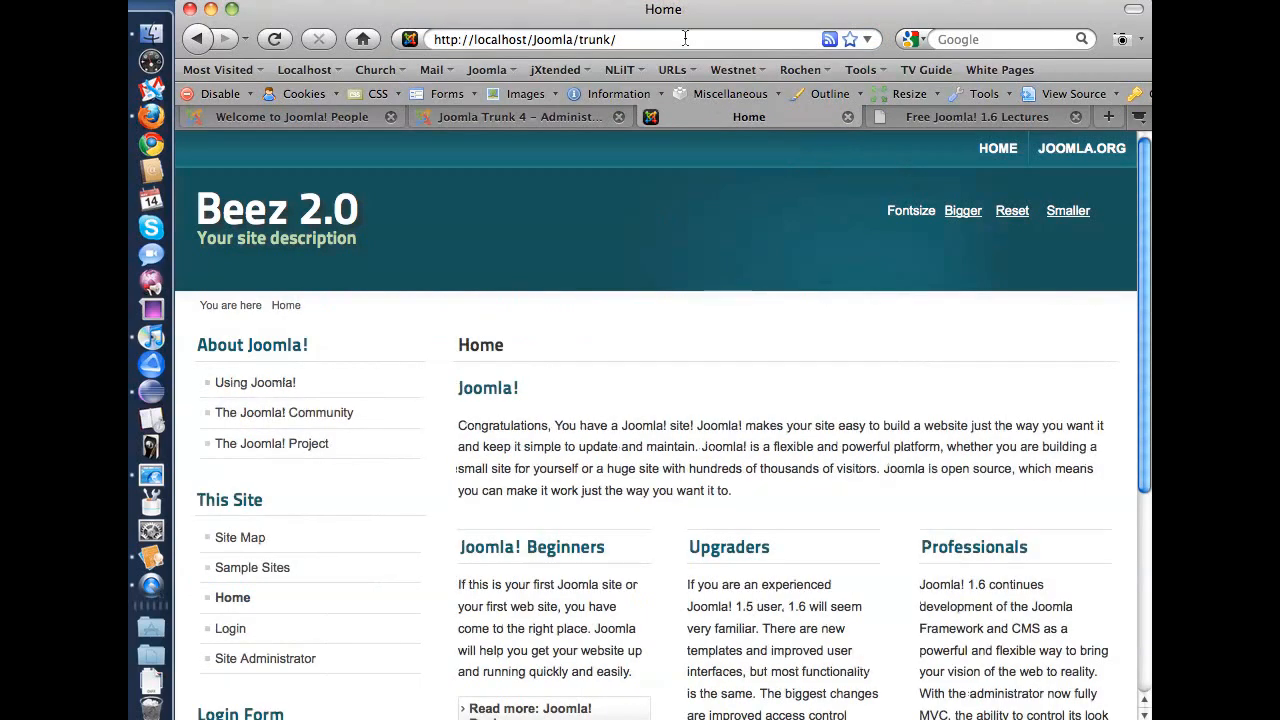
pyautogui.click(624, 40)
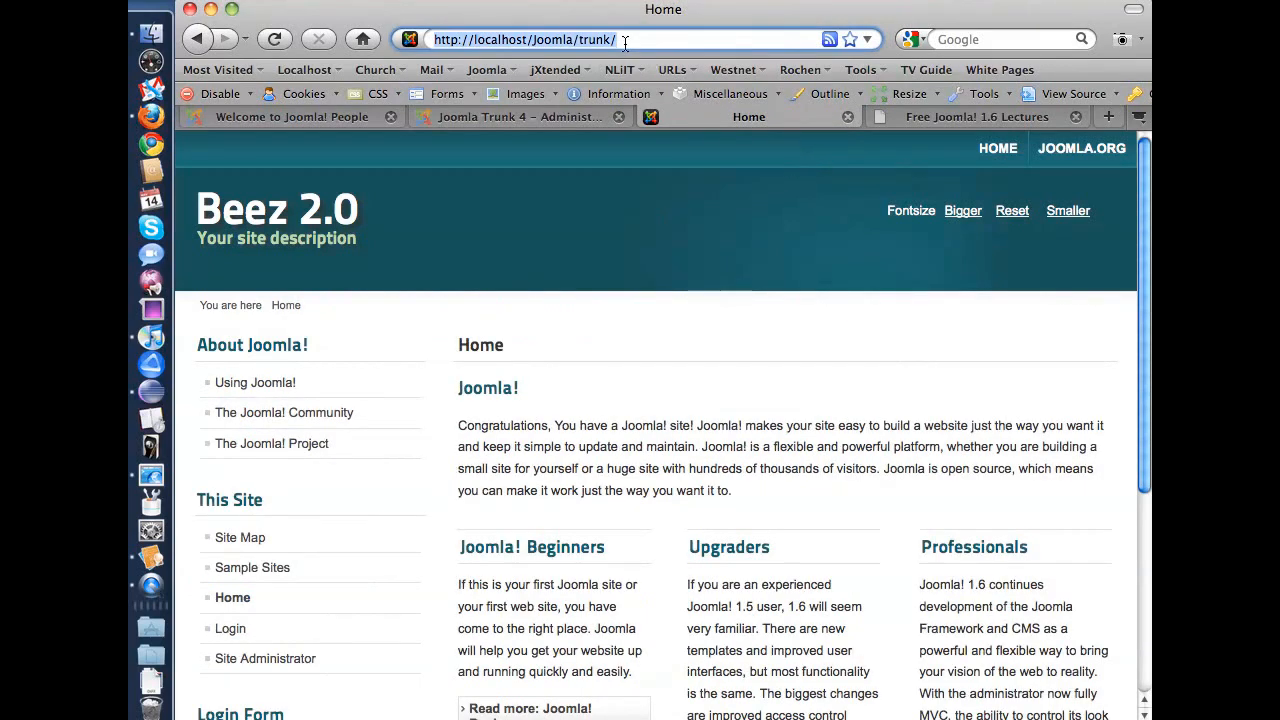
pyautogui.press('super+v')
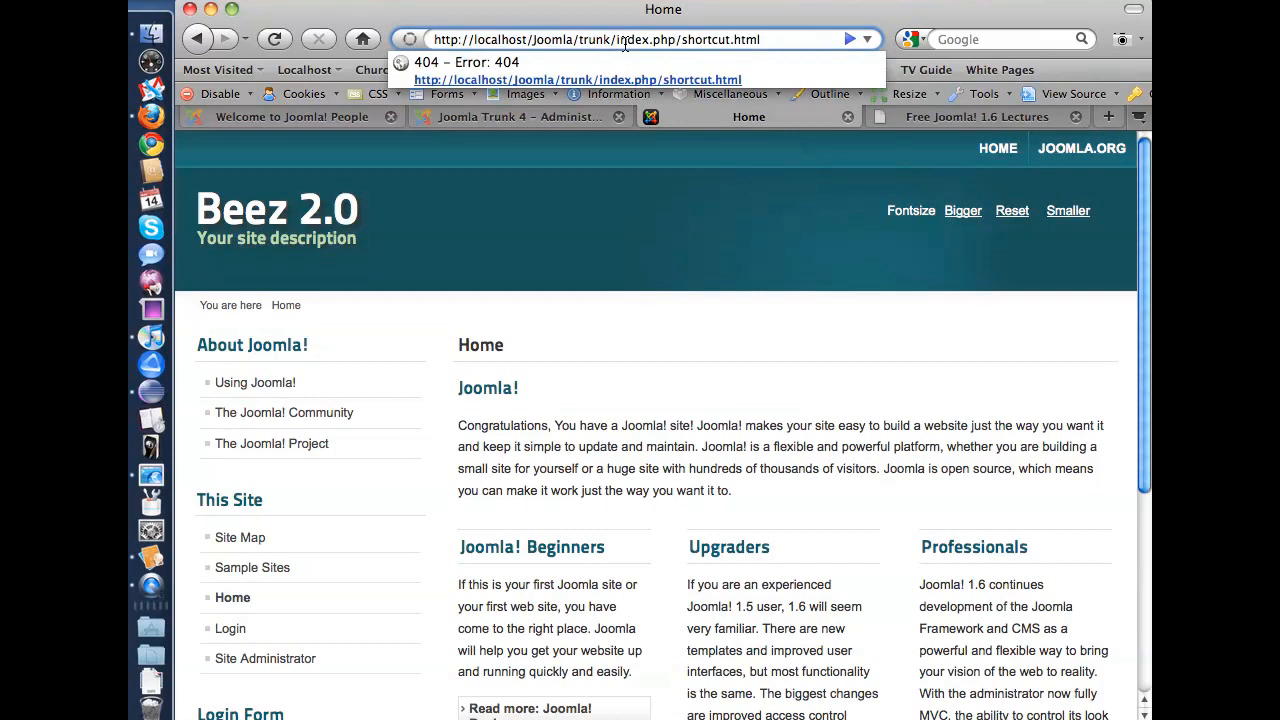
pyautogui.press('Return')
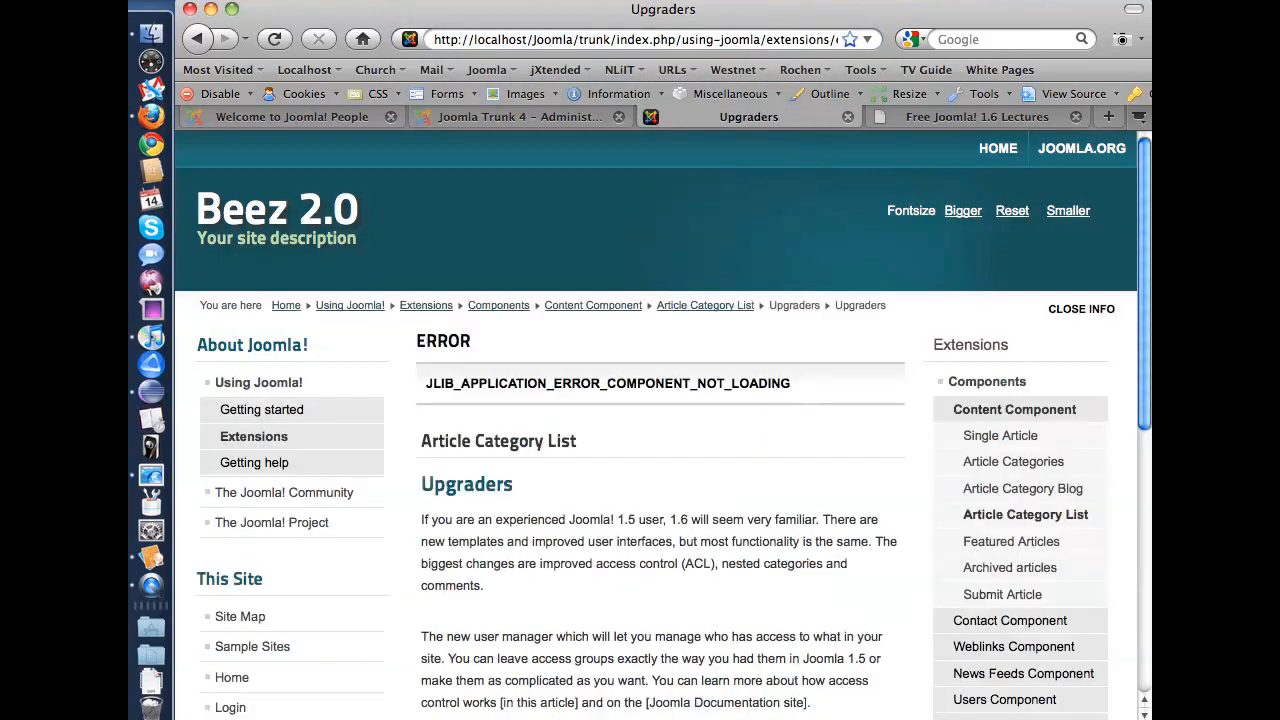
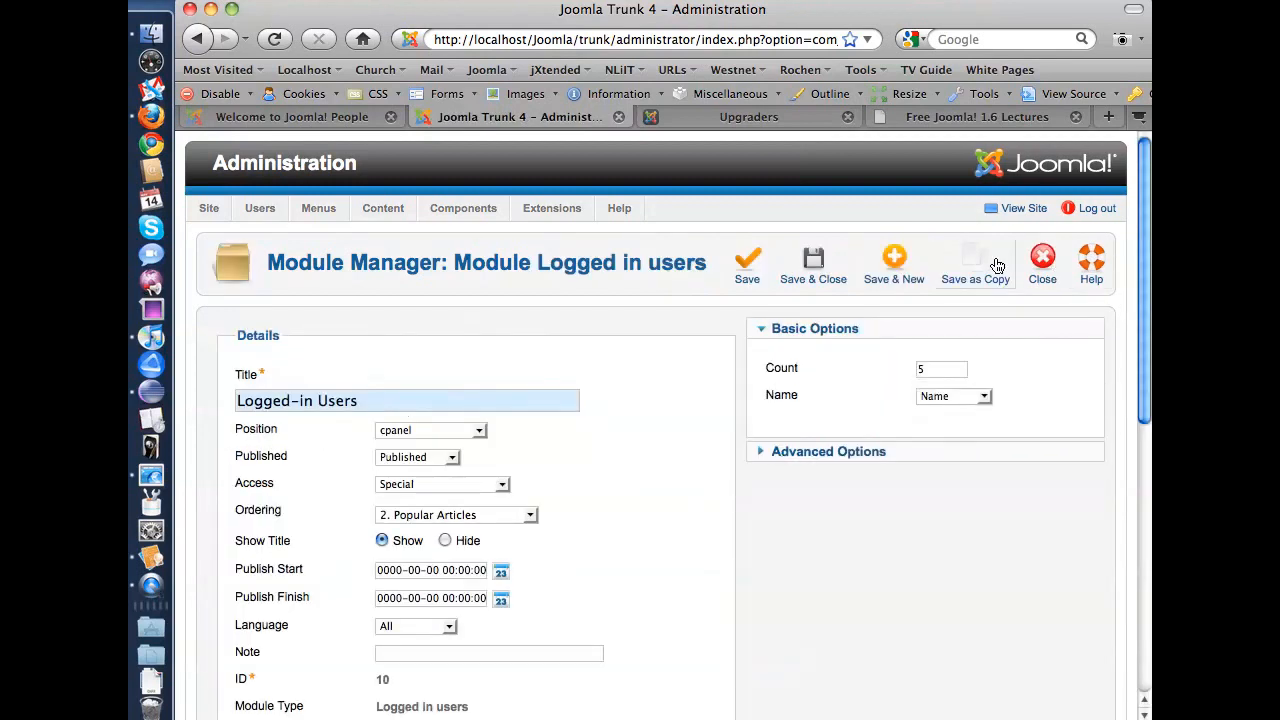
# Close the Logged-in Users module without saving and switch the module list between Site and Administrator, ending on Site.
pyautogui.click(1042, 265)
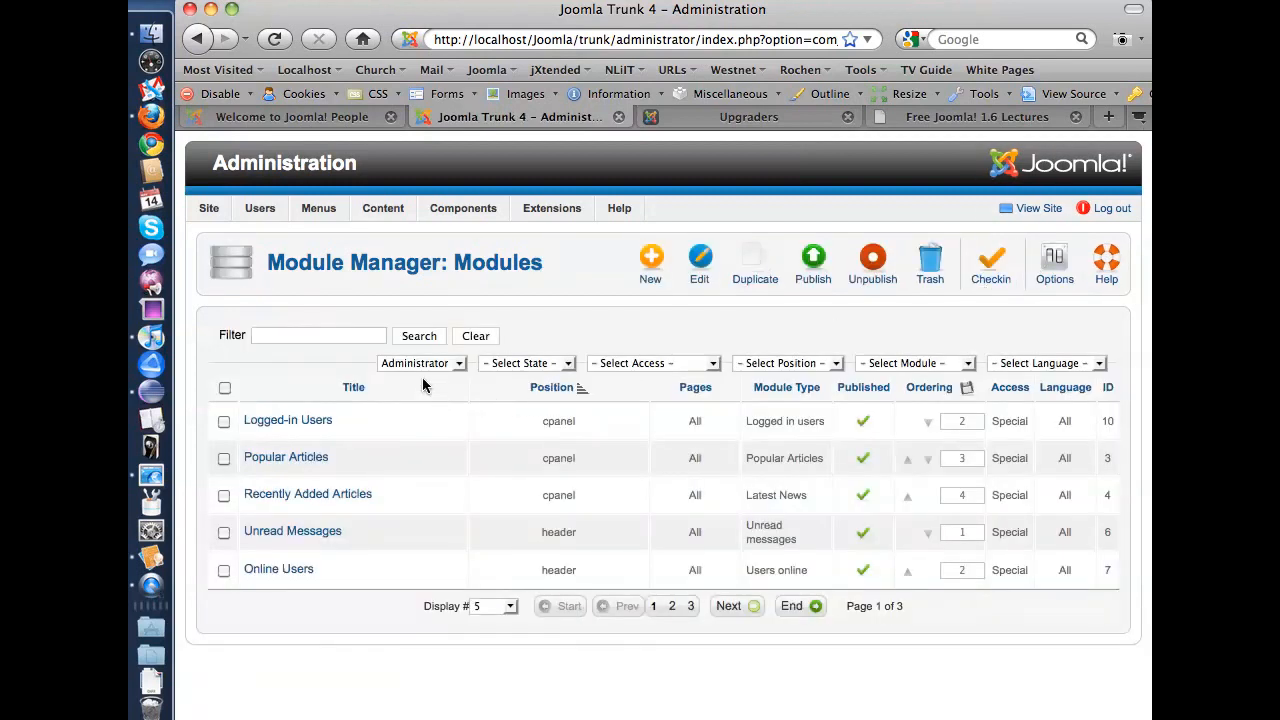
pyautogui.click(423, 369)
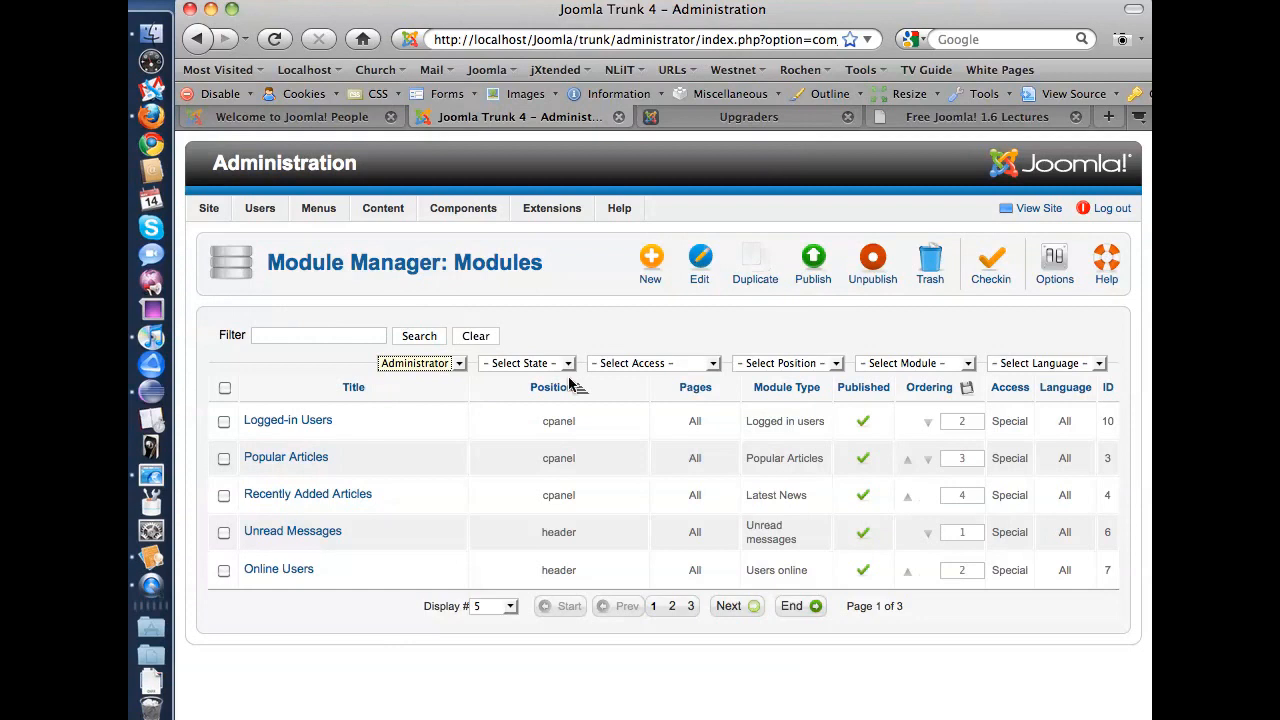
pyautogui.click(437, 368)
pyautogui.click(423, 381)
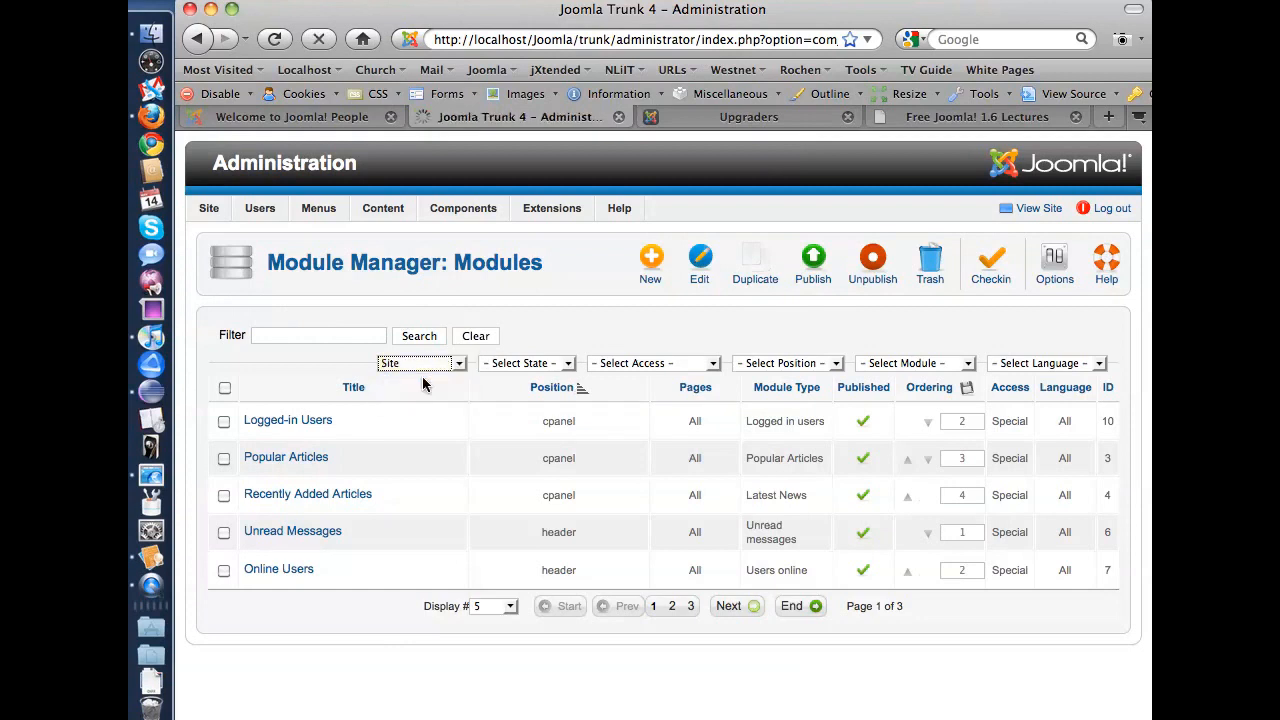
pyautogui.click(415, 364)
pyautogui.click(372, 391)
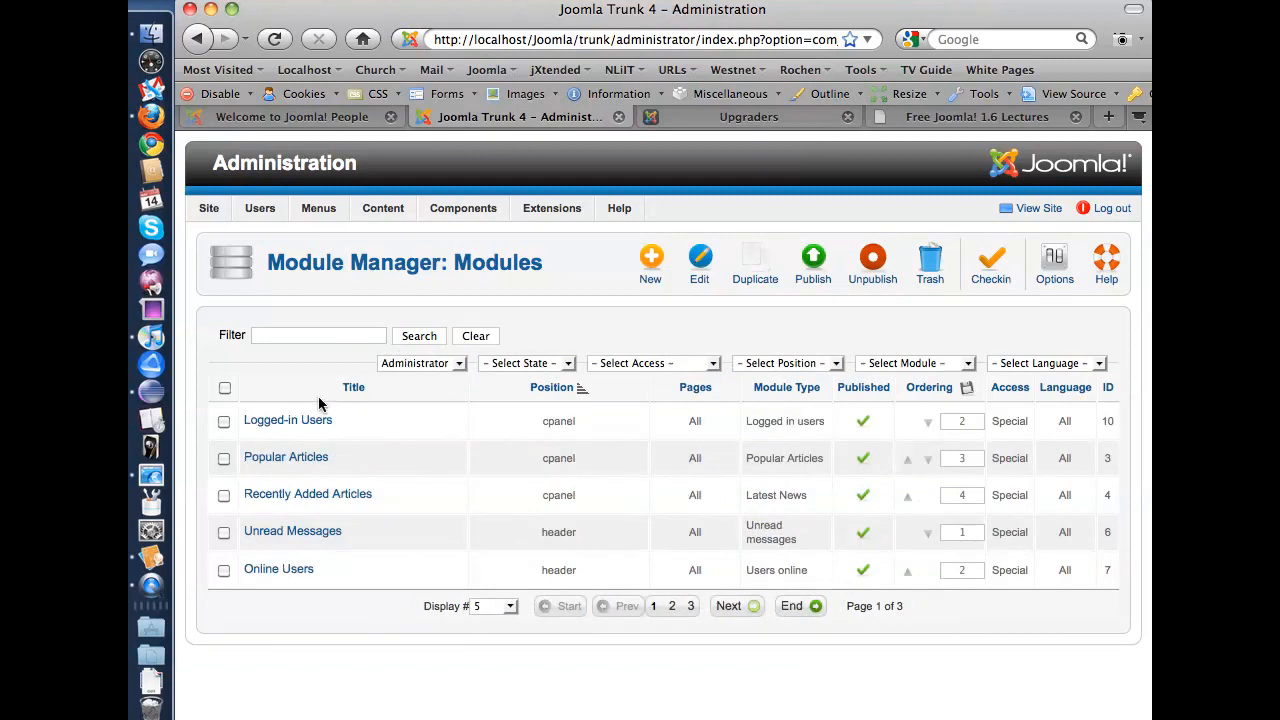
pyautogui.click(402, 366)
pyautogui.click(403, 380)
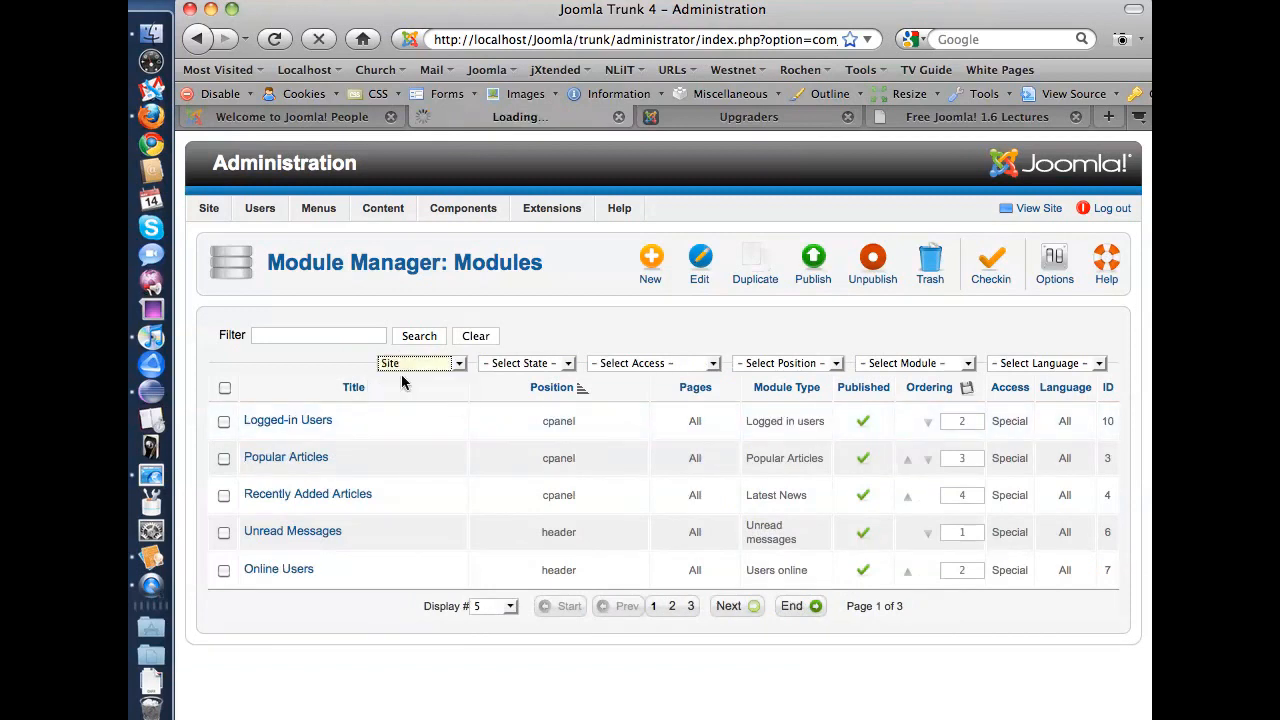
# Open the Mod_Archive module and review its details down to the Menu Assignment section.
pyautogui.click(300, 428)
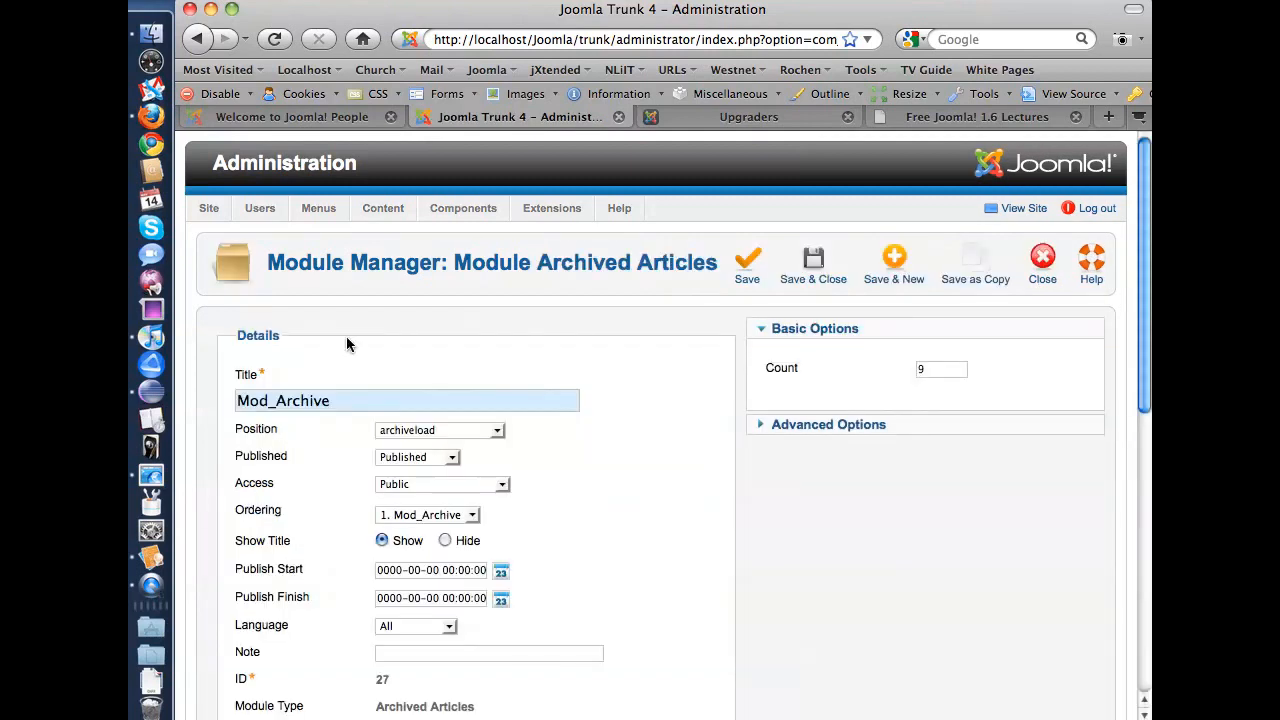
pyautogui.scroll(-3, 749, 464)
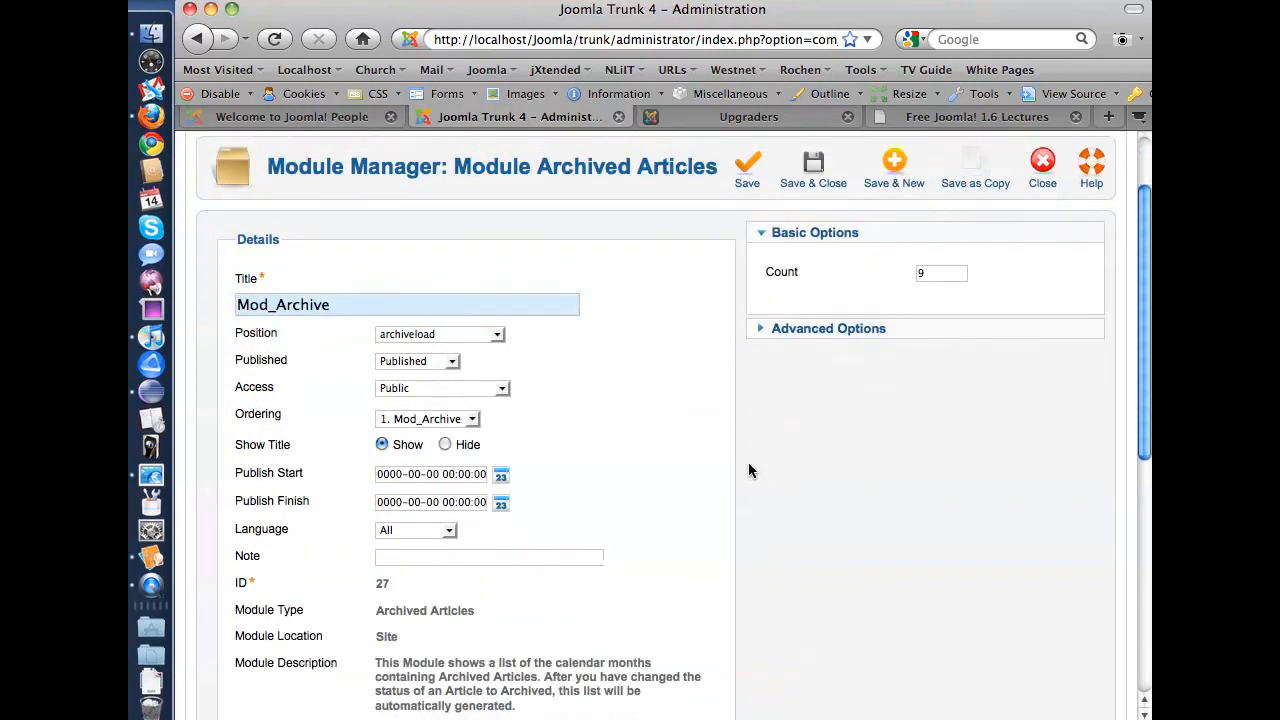
pyautogui.scroll(-2, 750, 470)
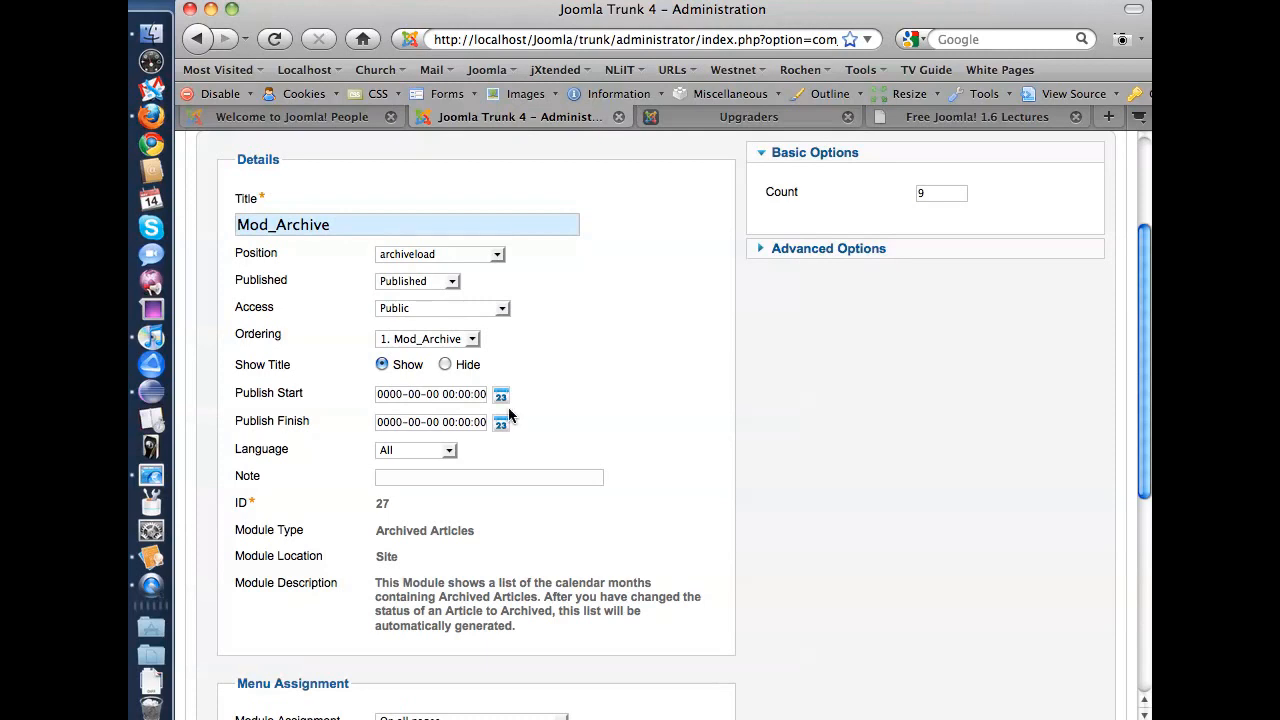
pyautogui.scroll(-8, 528, 377)
pyautogui.scroll(-3, 747, 373)
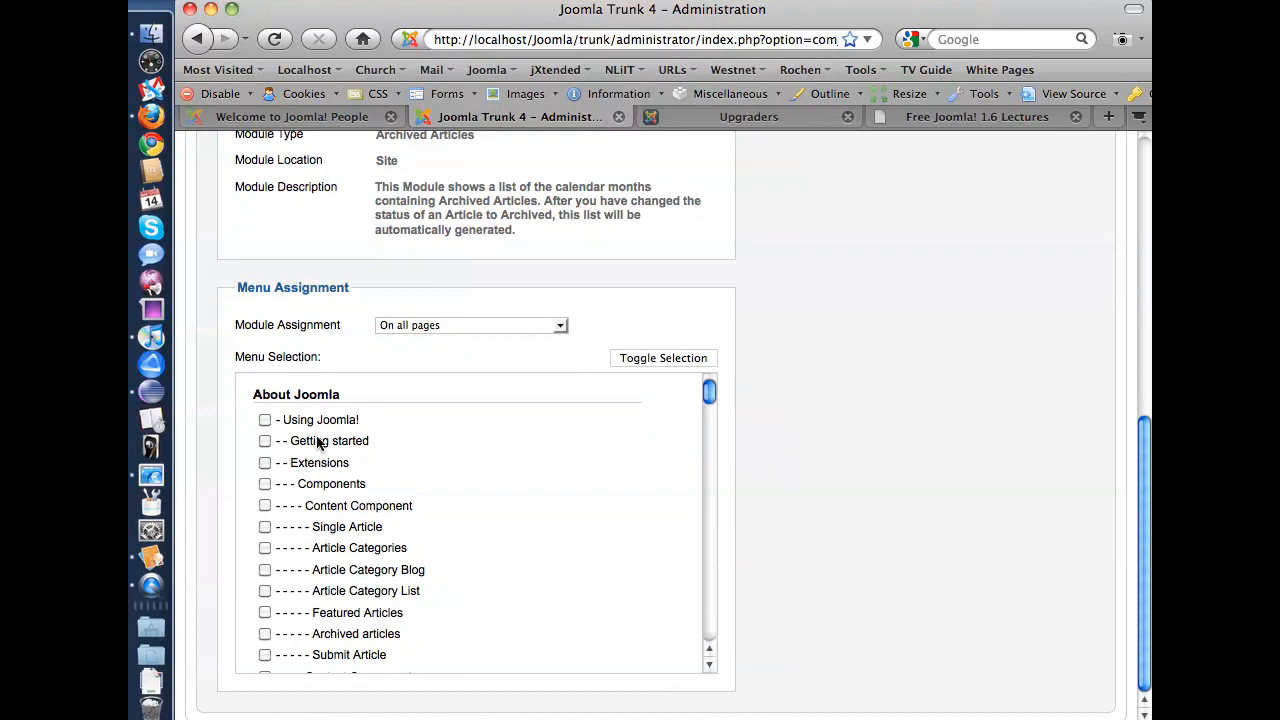
# Look through the module assignment options, and select Using Joomla!, Getting started and Extensions in the menu selection.
pyautogui.click(420, 330)
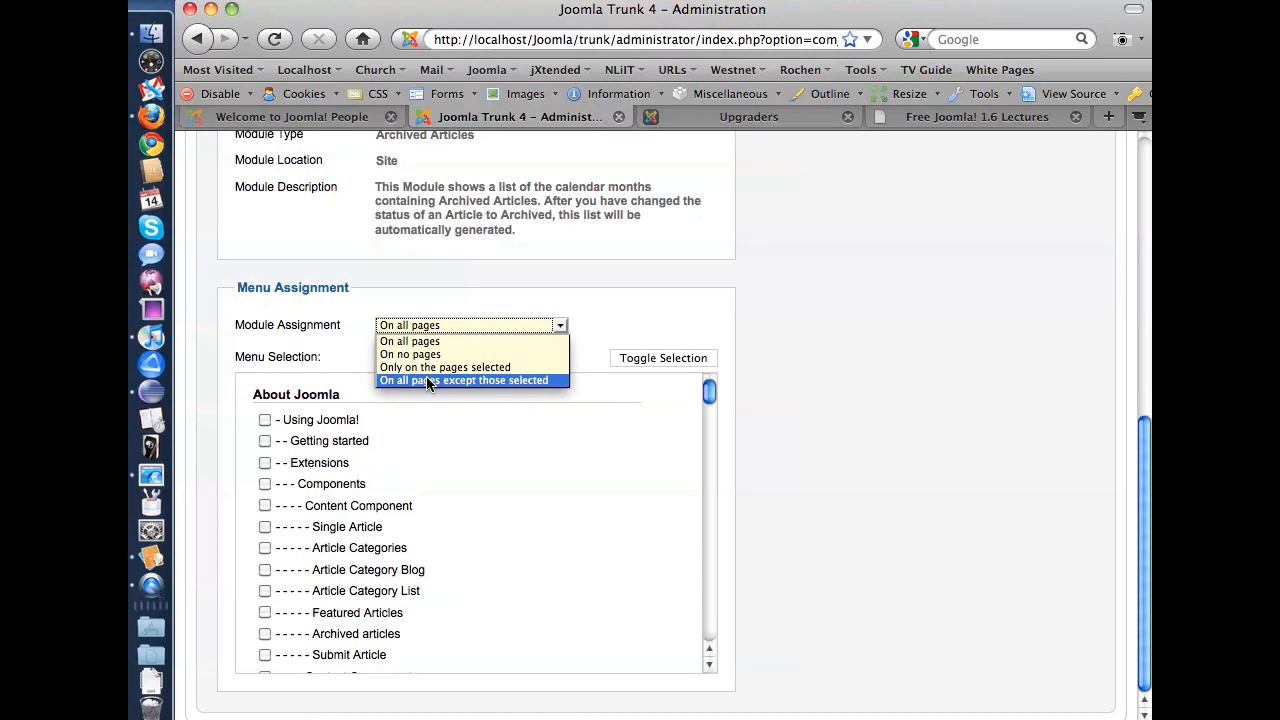
pyautogui.click(446, 279)
pyautogui.click(265, 419)
pyautogui.click(264, 441)
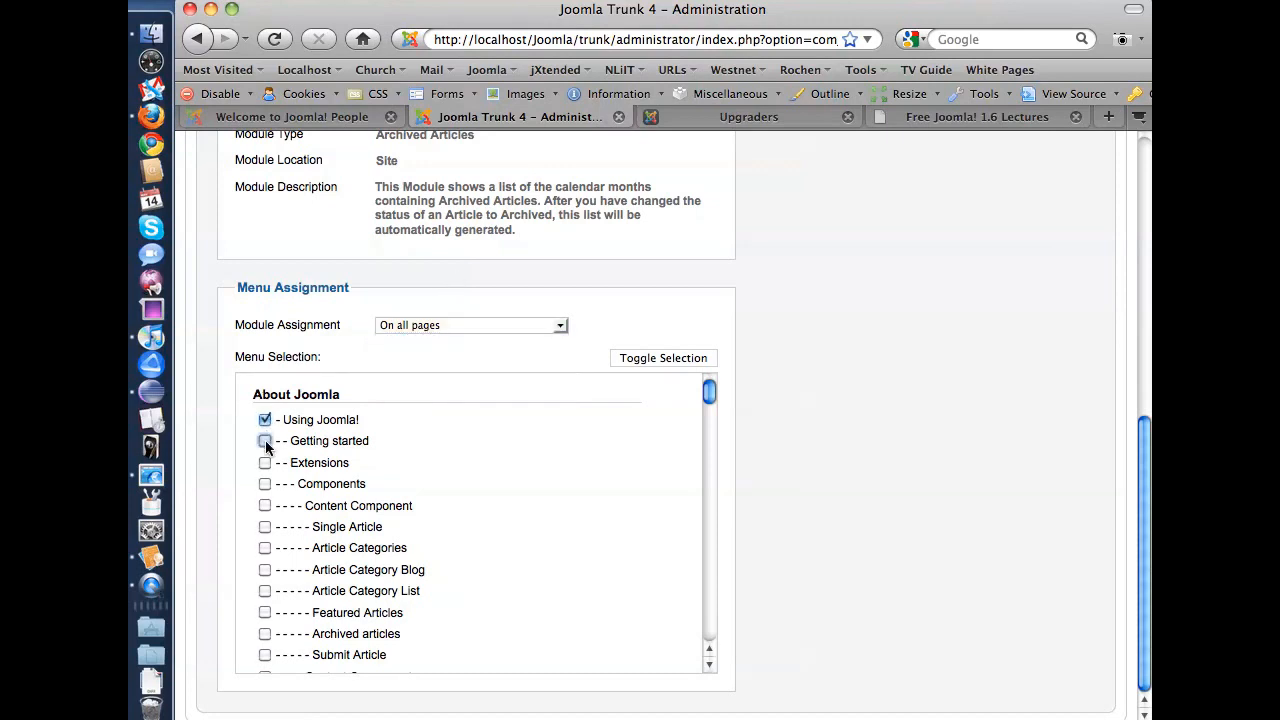
pyautogui.click(262, 463)
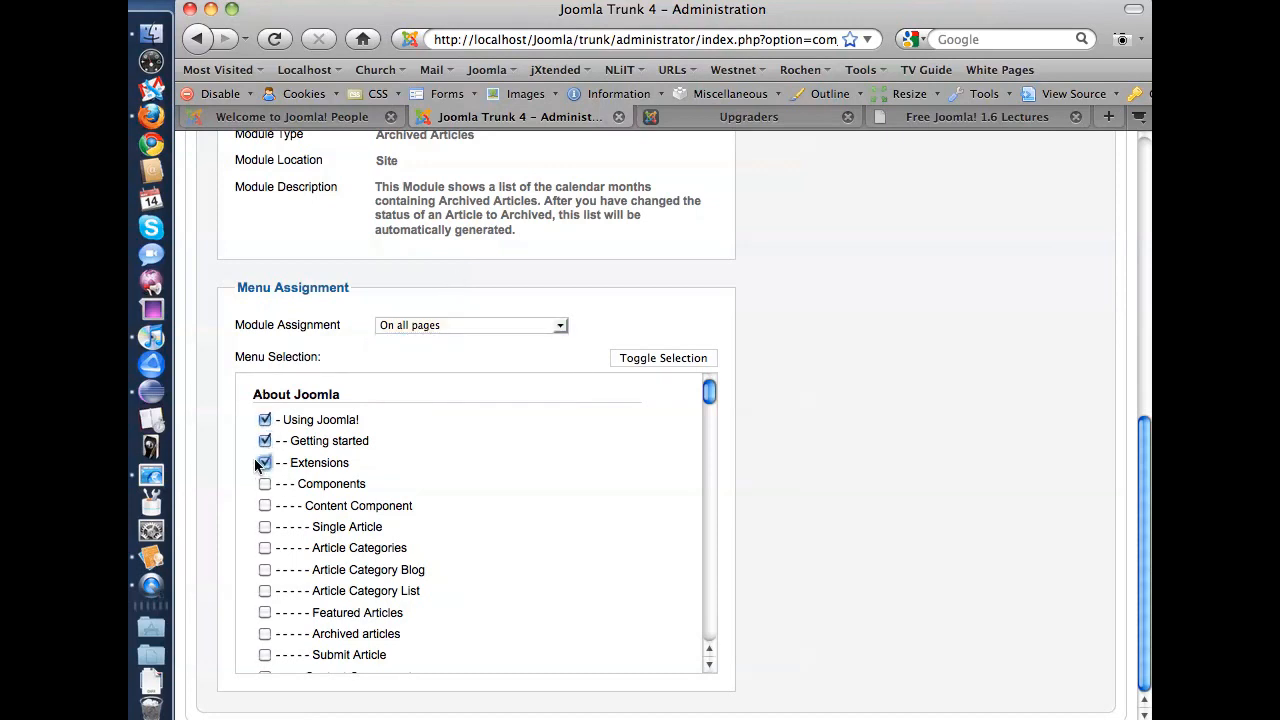
# Set Mod_Archive's module assignment to Only on the pages selected and save the module.
pyautogui.click(434, 328)
pyautogui.click(434, 330)
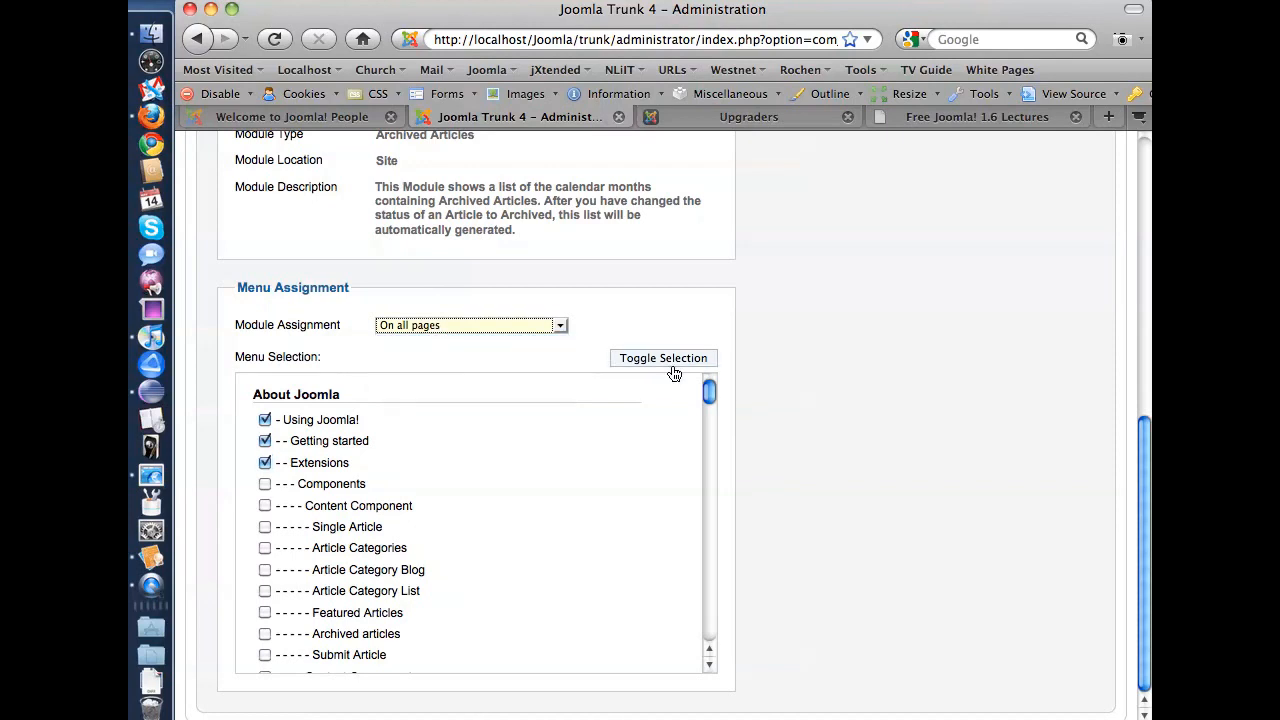
pyautogui.click(470, 327)
pyautogui.click(444, 368)
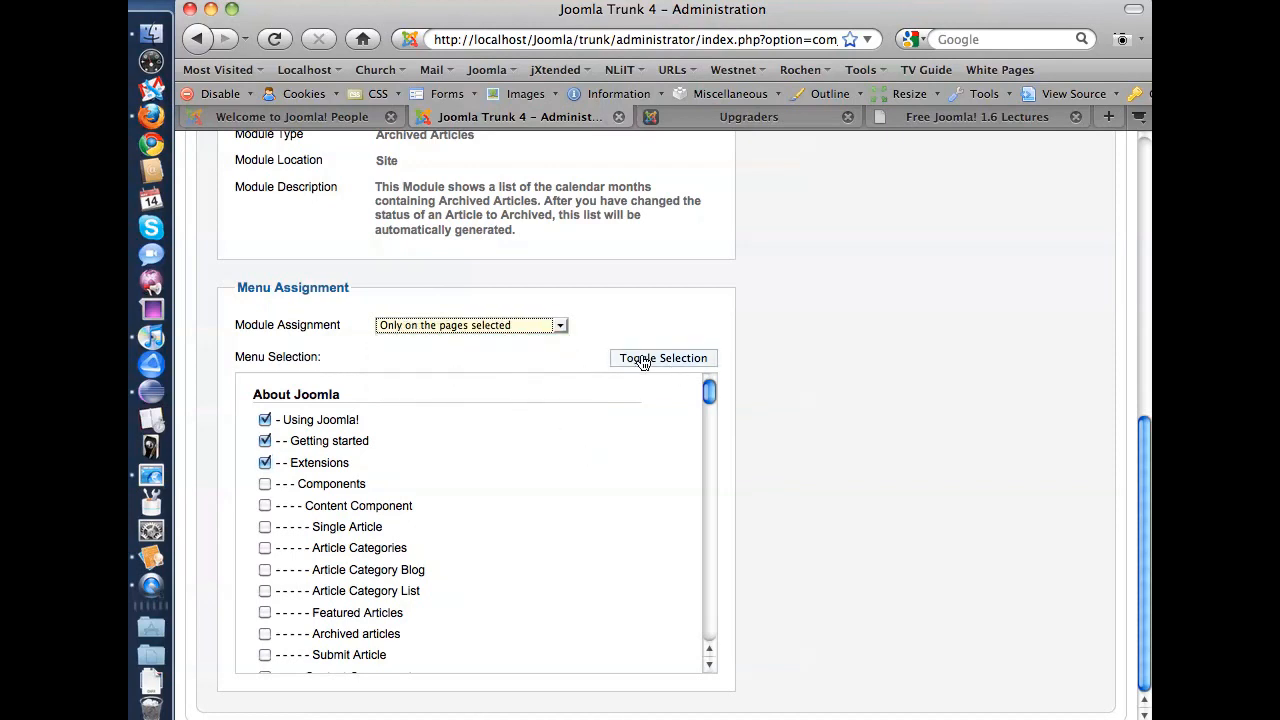
pyautogui.scroll(3, 767, 434)
pyautogui.scroll(5, 789, 443)
pyautogui.click(746, 205)
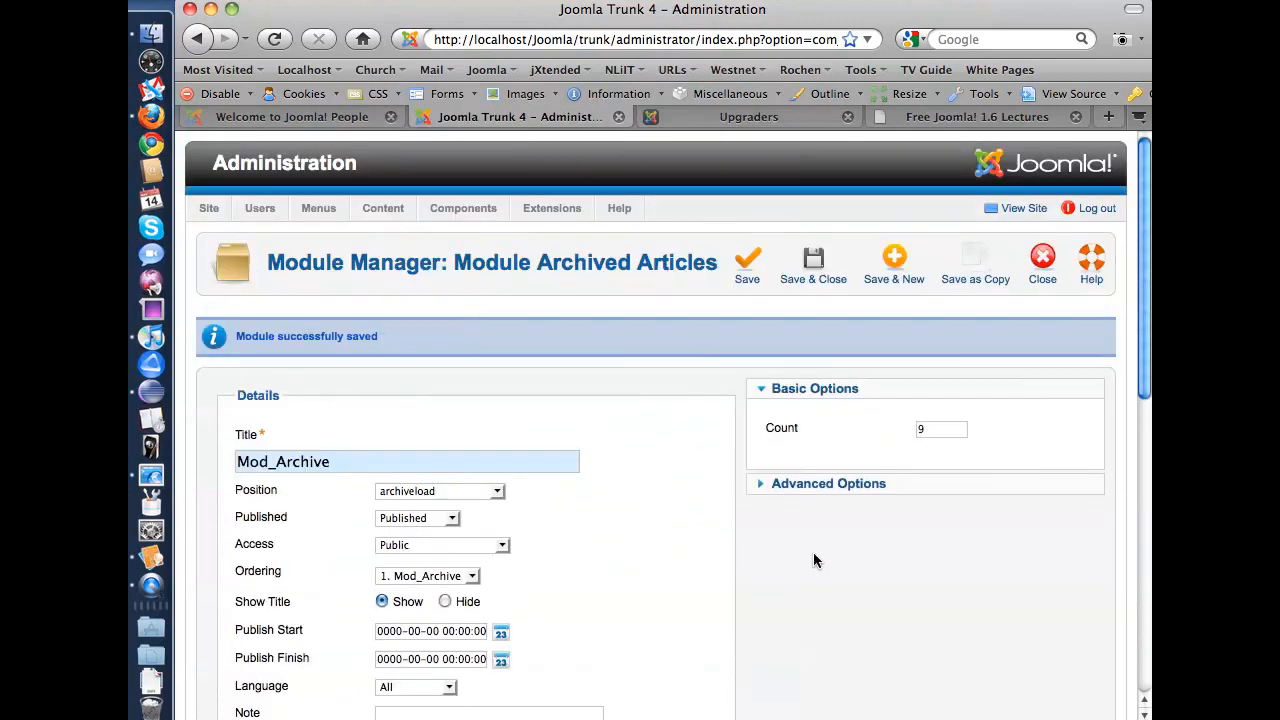
# Change Mod_Archive's module assignment to On all pages except those selected and save the module.
pyautogui.scroll(-10, 809, 556)
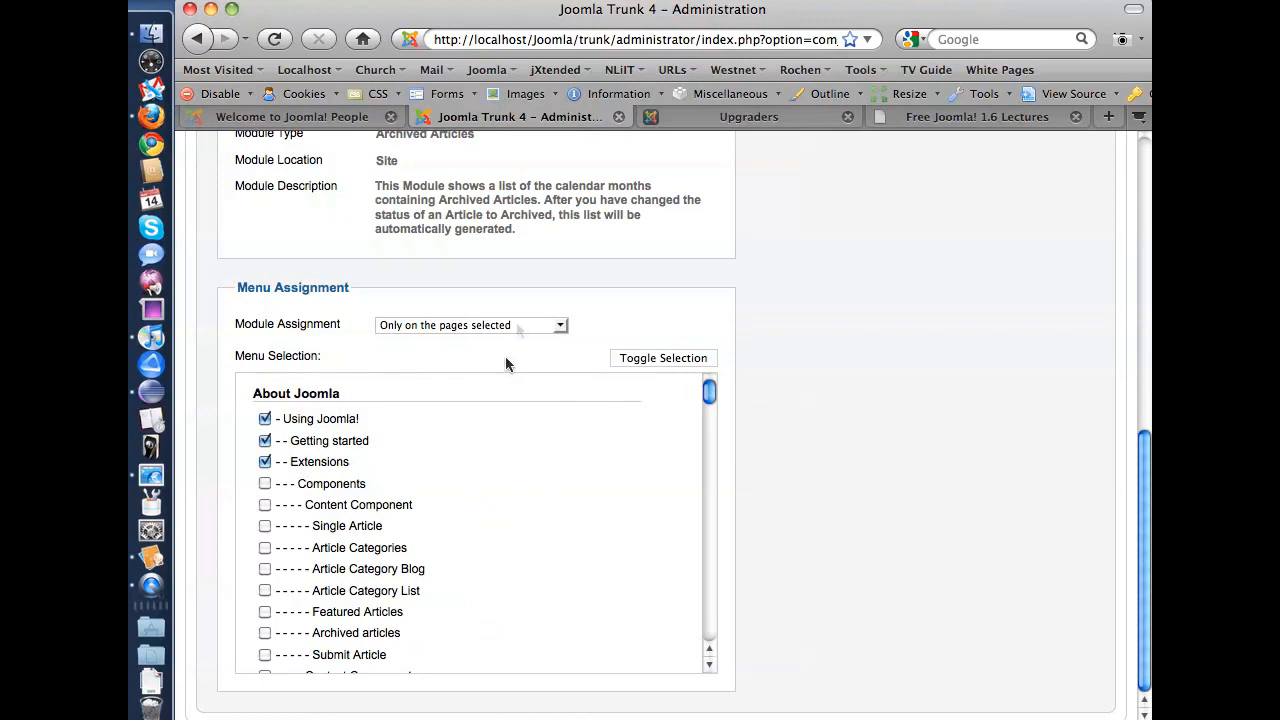
pyautogui.click(489, 330)
pyautogui.click(436, 379)
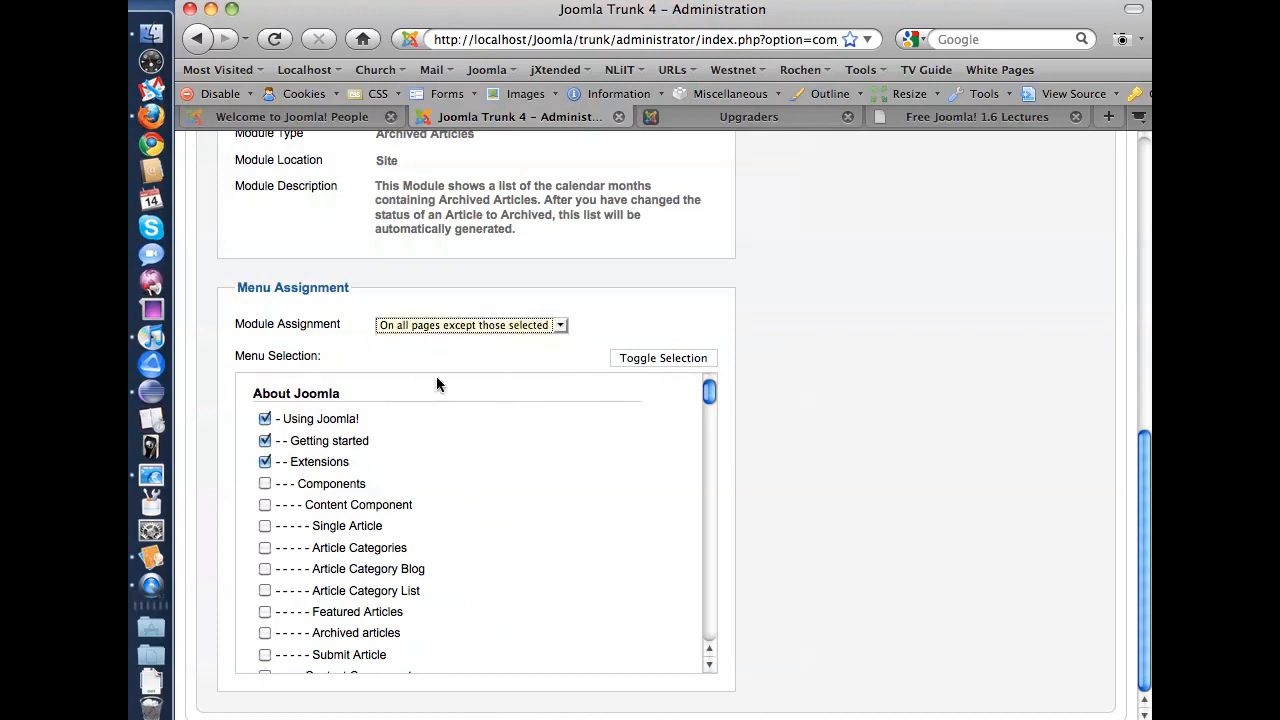
pyautogui.scroll(3, 852, 423)
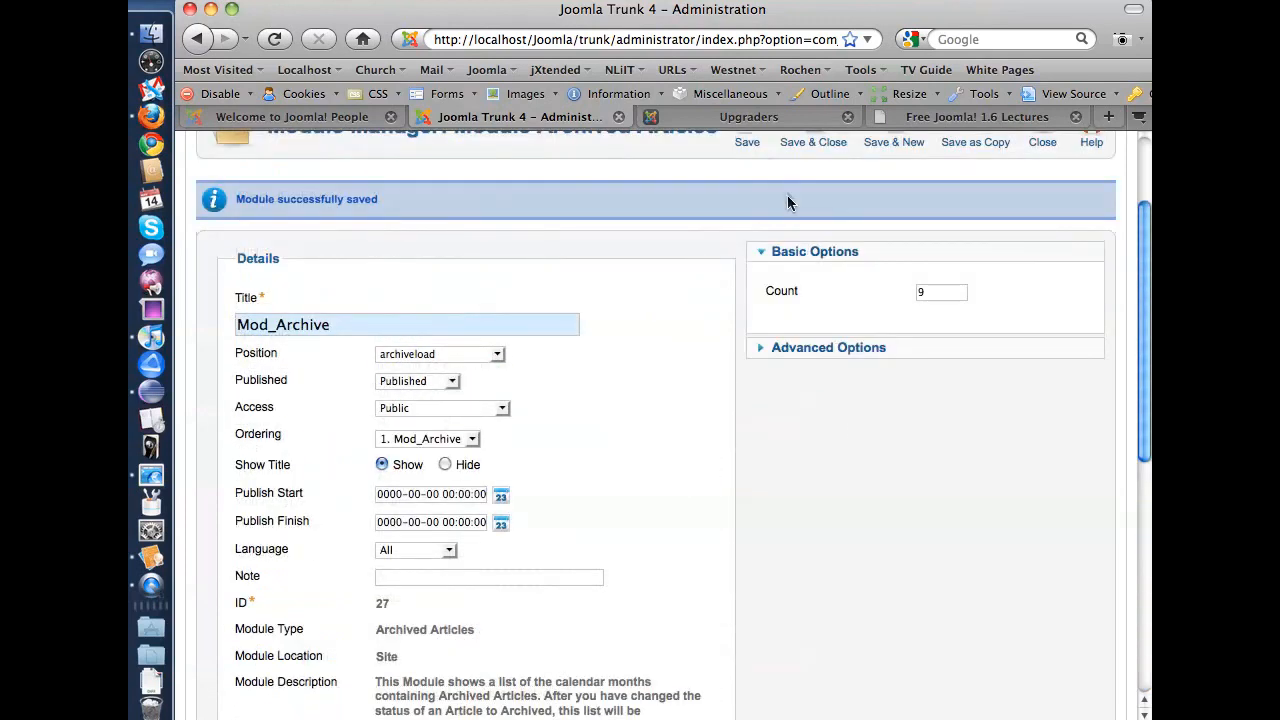
pyautogui.scroll(1, 755, 237)
pyautogui.click(748, 178)
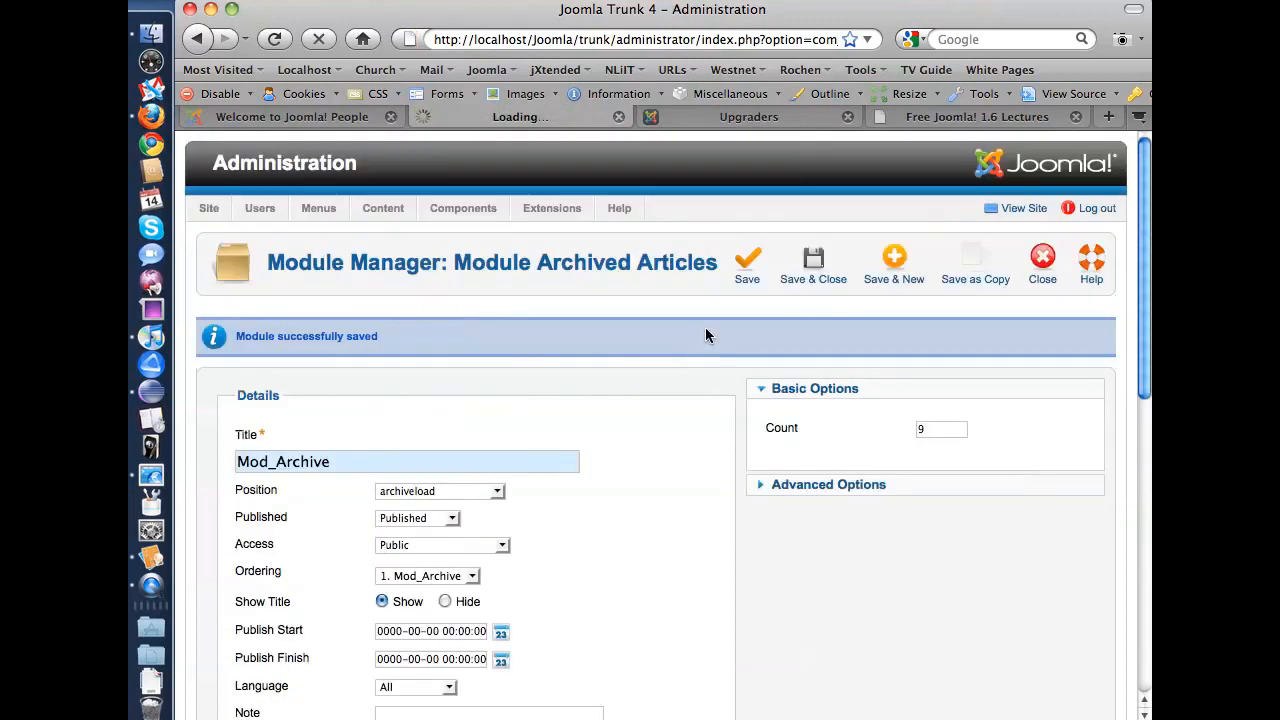
# Invert the ticked pages in Mod_Archive's menu selection, review the form, and close the module without saving.
pyautogui.scroll(-10, 651, 545)
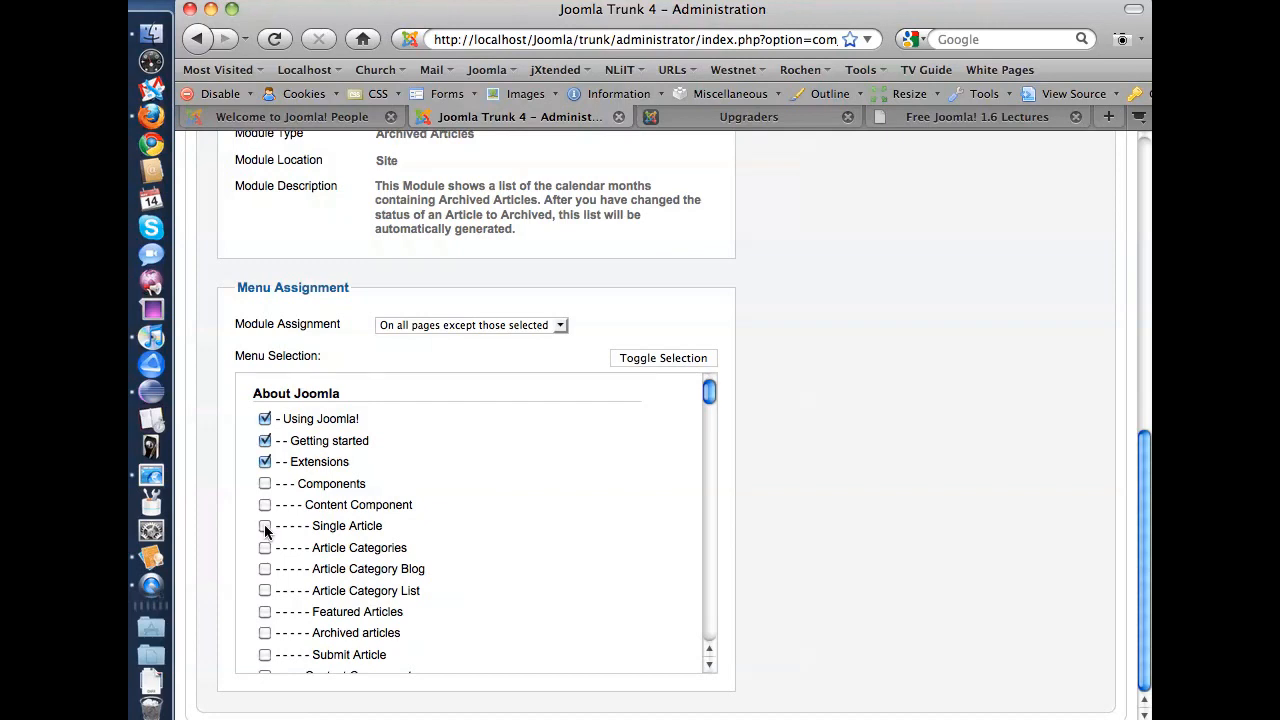
pyautogui.click(653, 360)
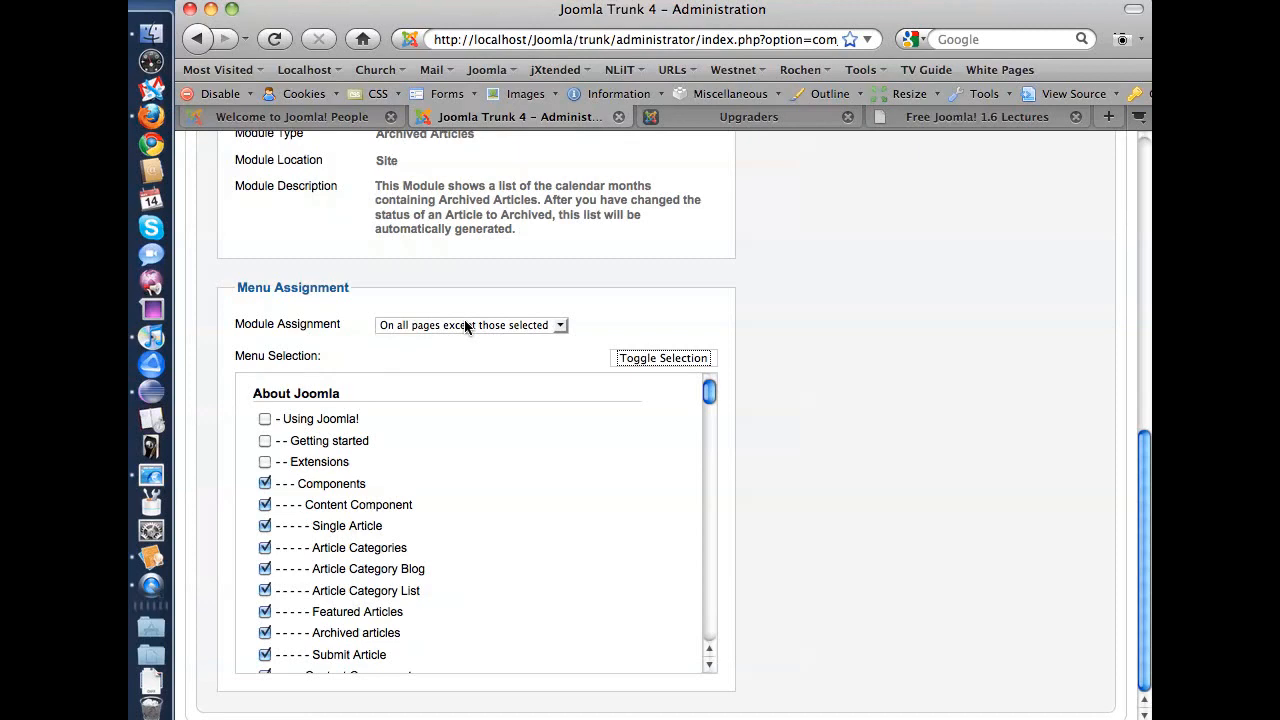
pyautogui.scroll(10, 557, 420)
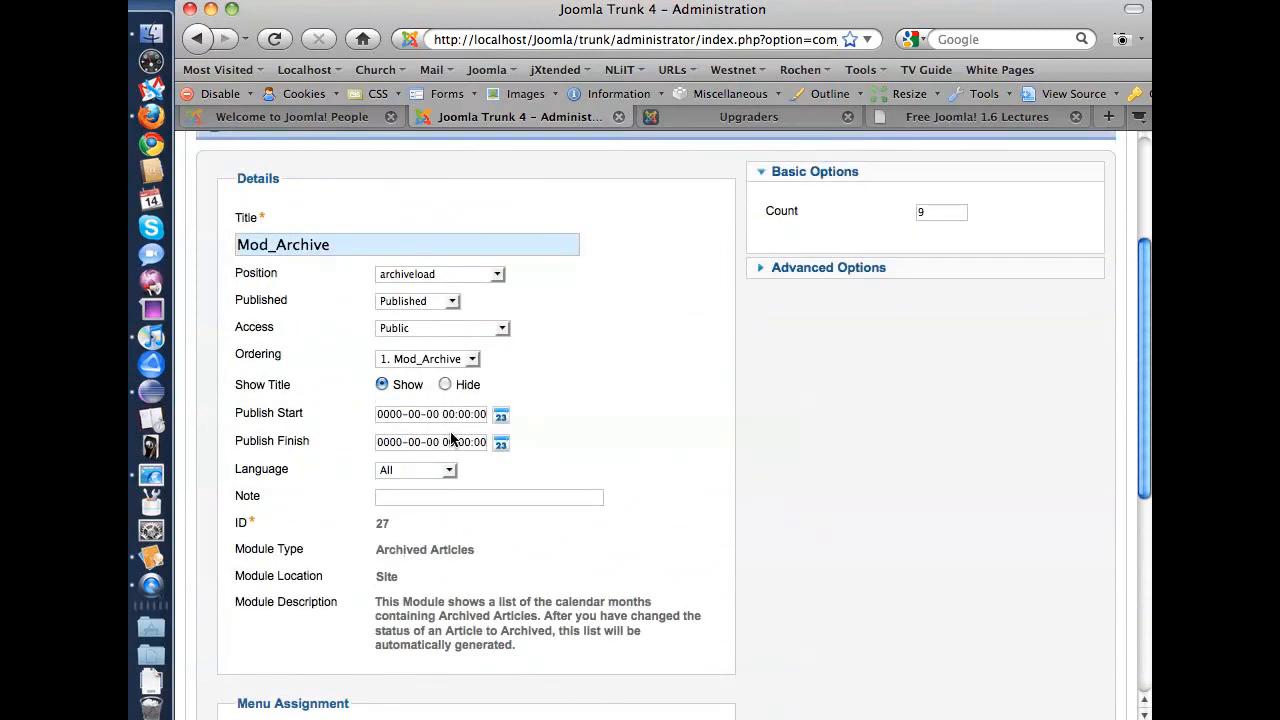
pyautogui.scroll(-3, 633, 464)
pyautogui.scroll(5, 634, 464)
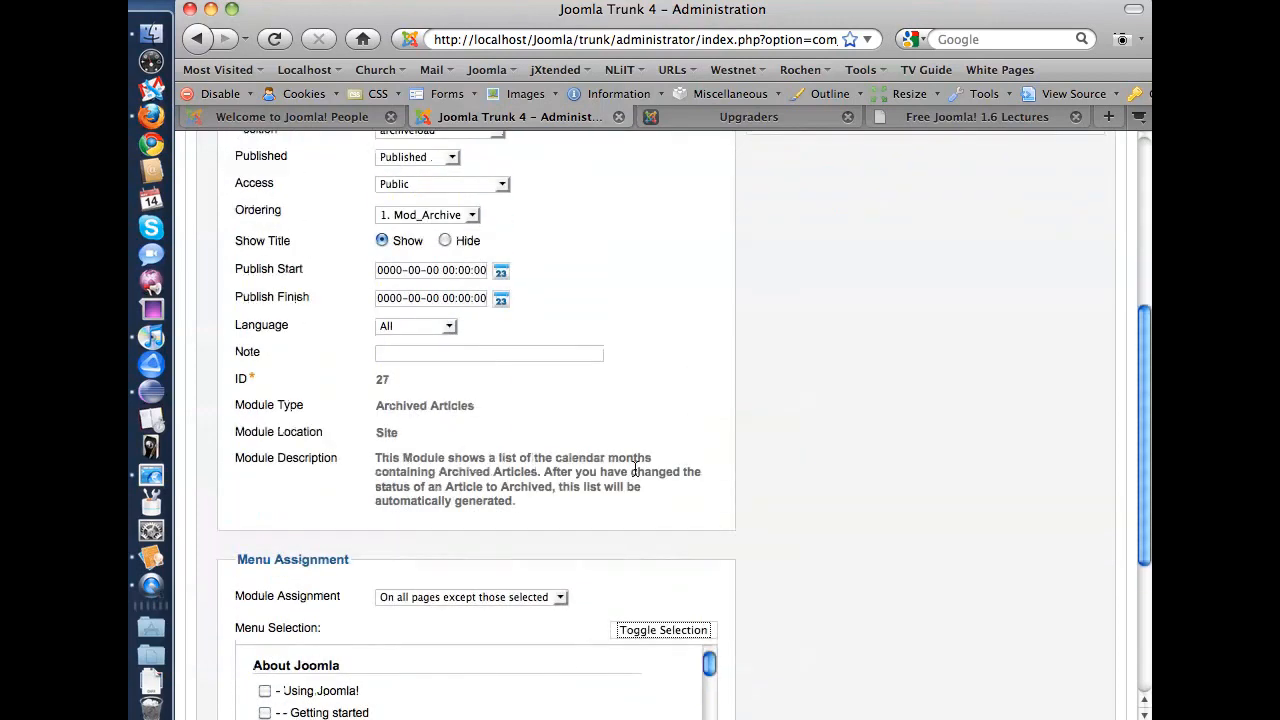
pyautogui.scroll(2, 636, 474)
pyautogui.click(1045, 262)
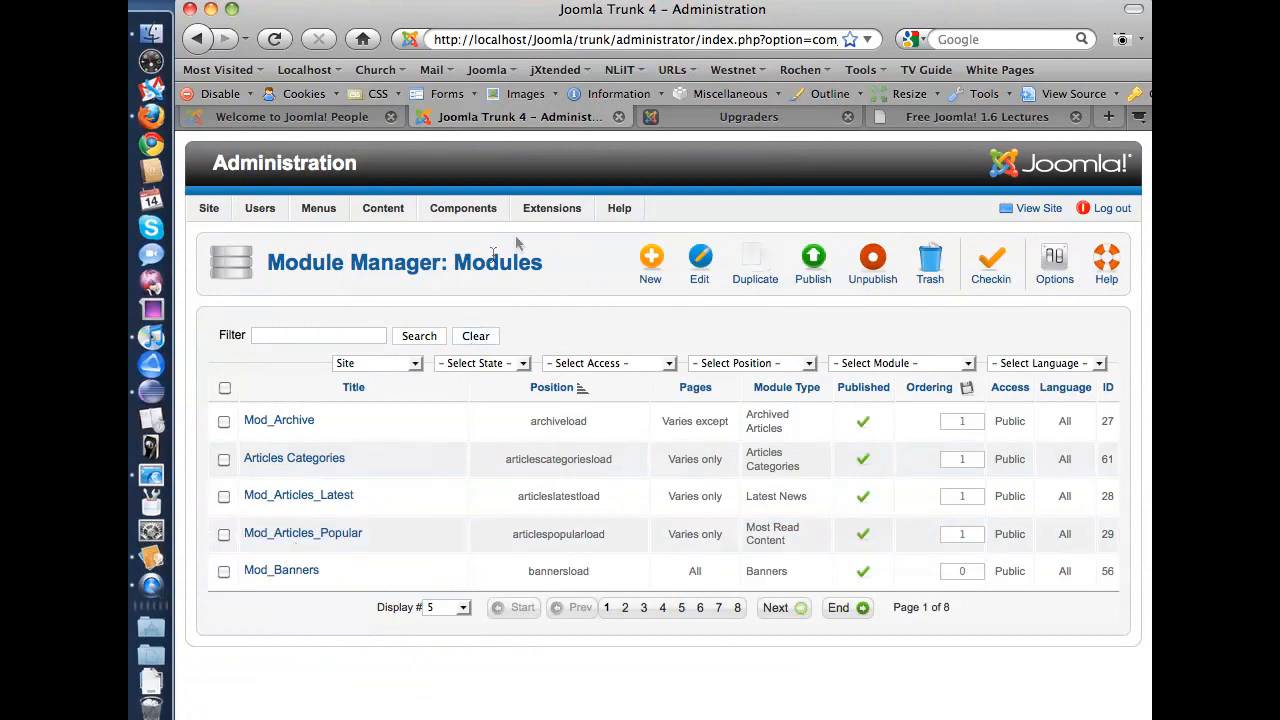
# Open the Authentication - Joomla plug-in from the Plug-in Manager, view its details, and close it.
pyautogui.moveTo(548, 214)
pyautogui.click(561, 286)
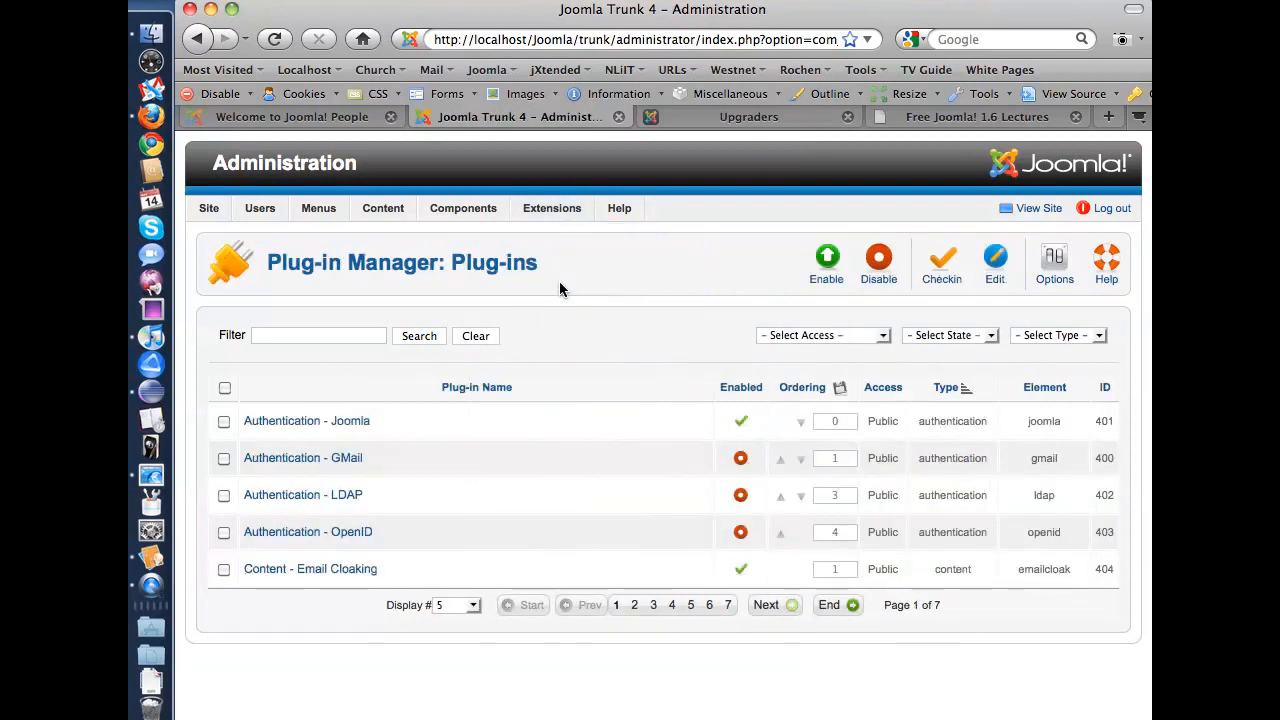
pyautogui.click(351, 425)
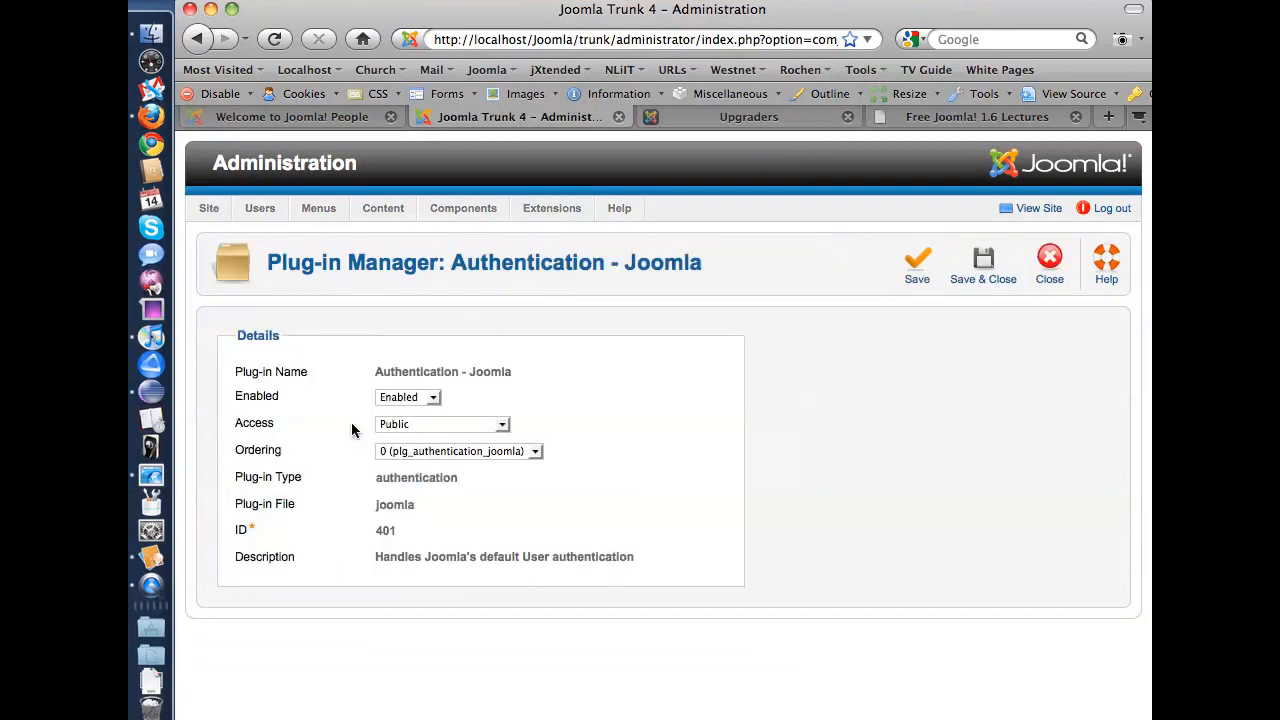
pyautogui.click(1049, 265)
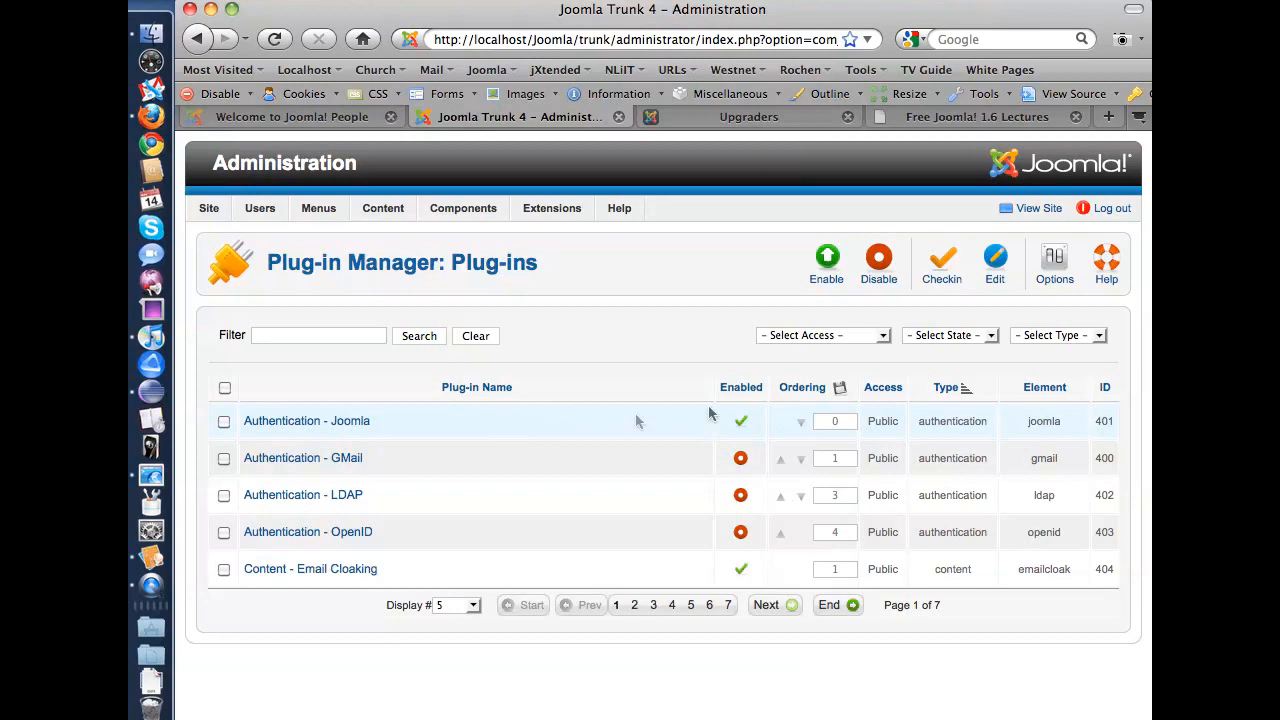
# Examine the access and state filter choices of the plug-in list without applying any.
pyautogui.click(821, 337)
pyautogui.click(875, 340)
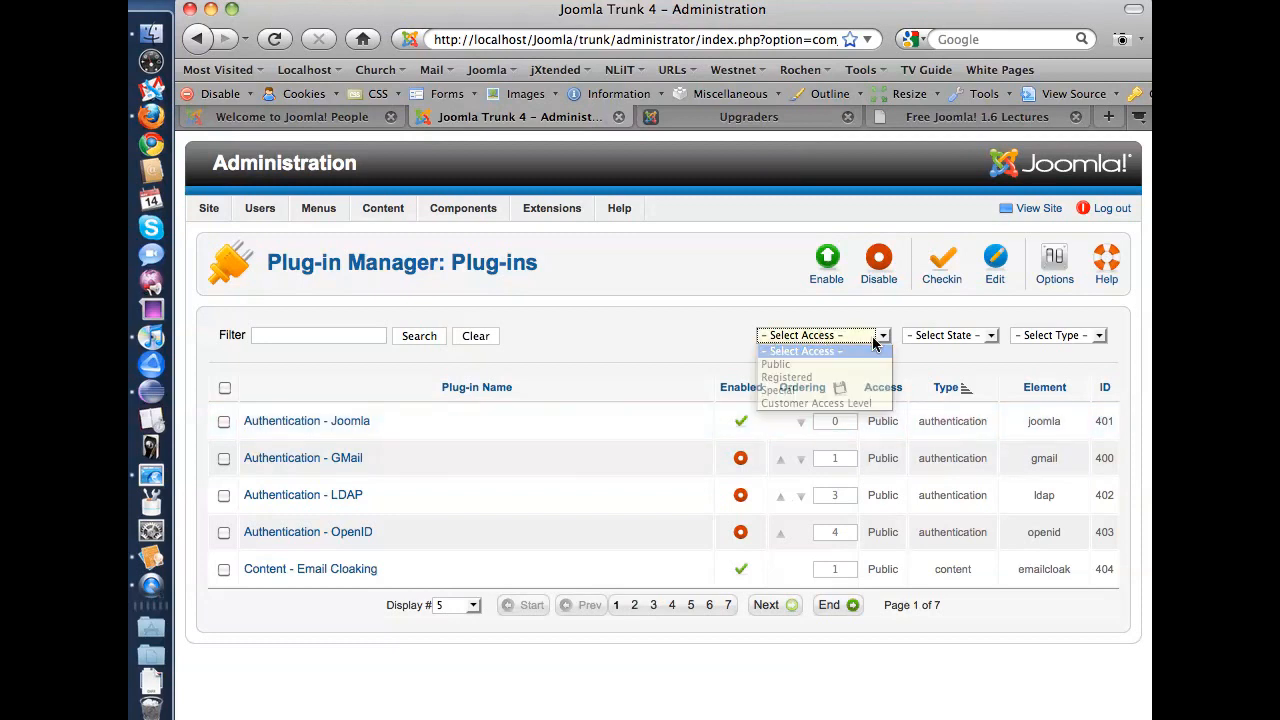
pyautogui.click(950, 337)
pyautogui.click(950, 338)
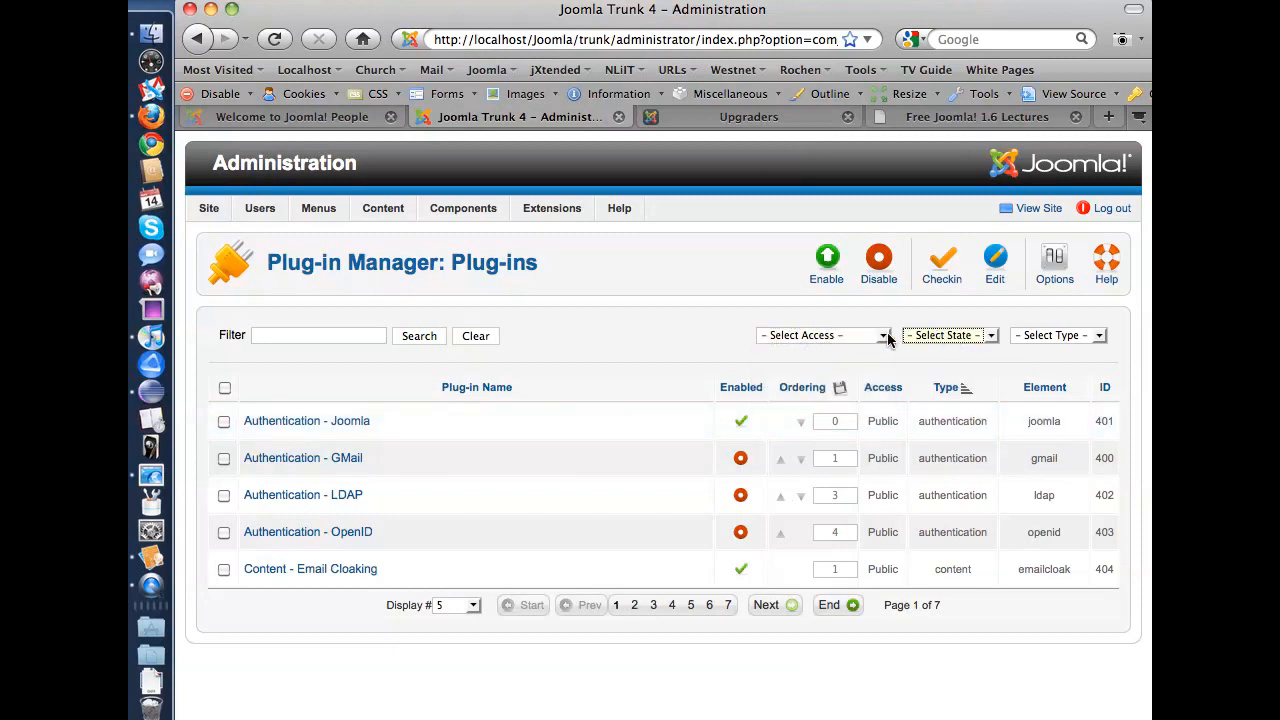
pyautogui.click(846, 338)
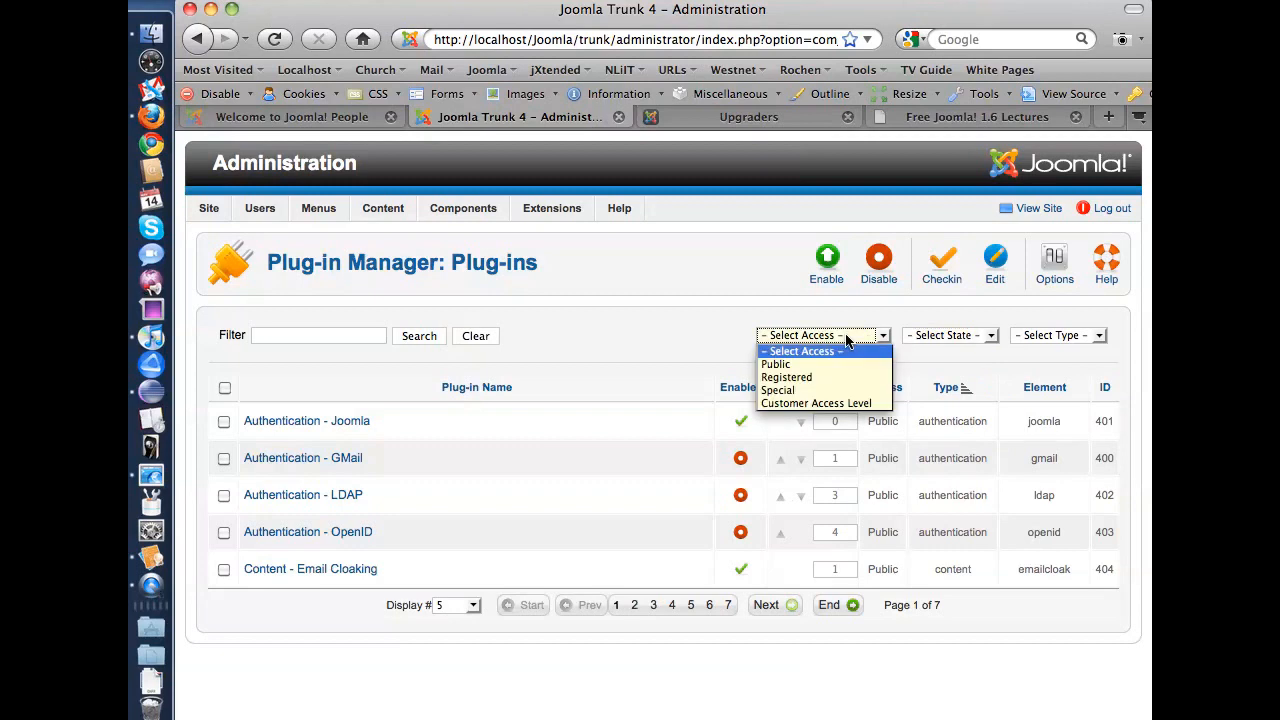
pyautogui.click(846, 338)
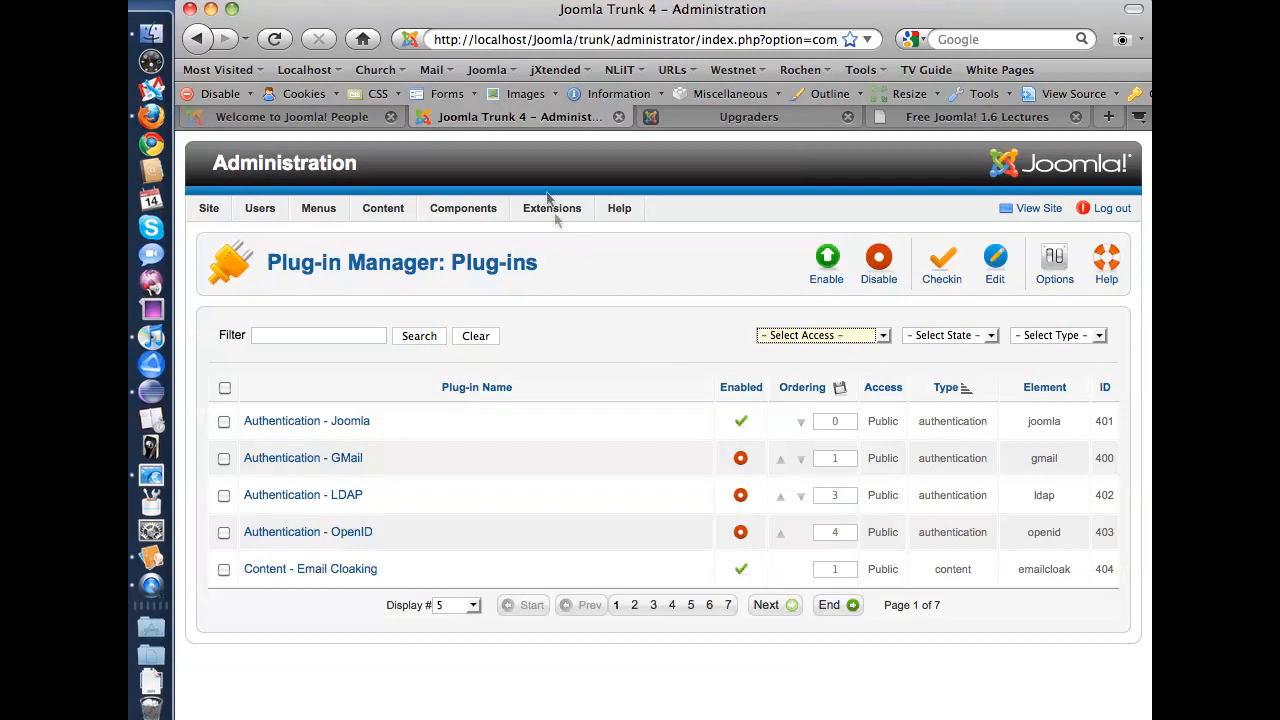
# Go to the Template Manager and open the Beez2 - Default style.
pyautogui.moveTo(550, 208)
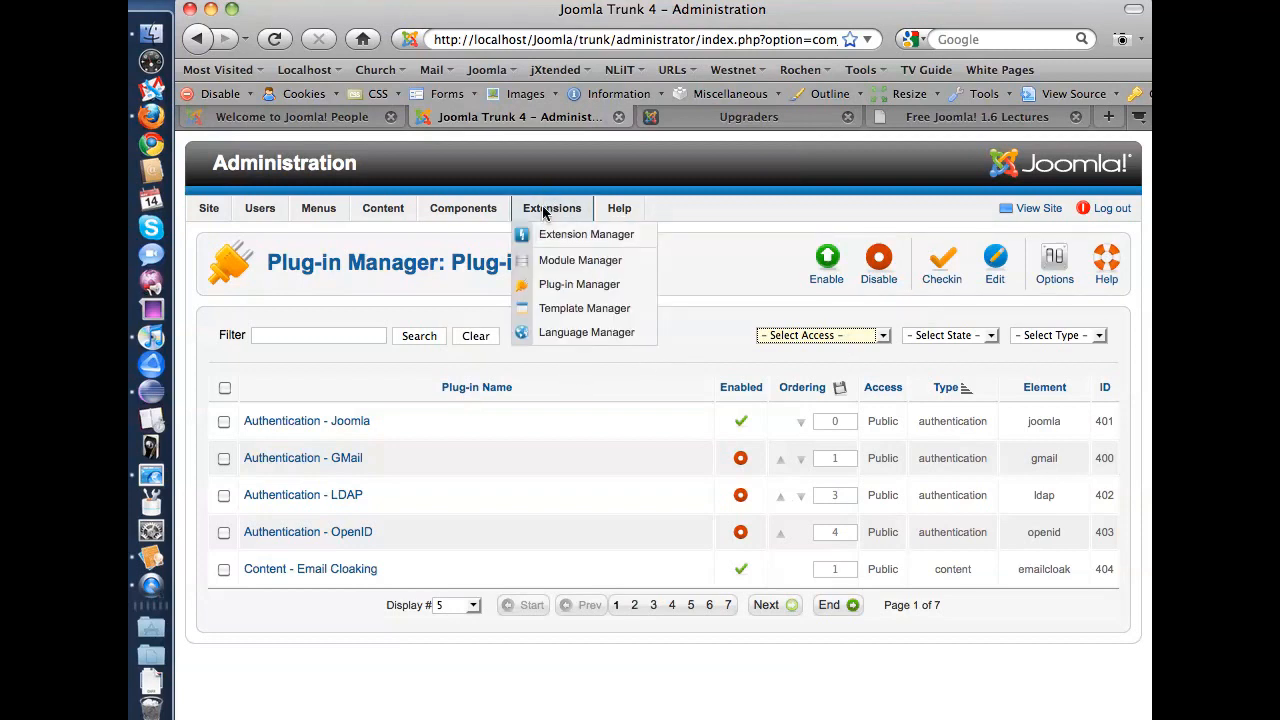
pyautogui.click(576, 308)
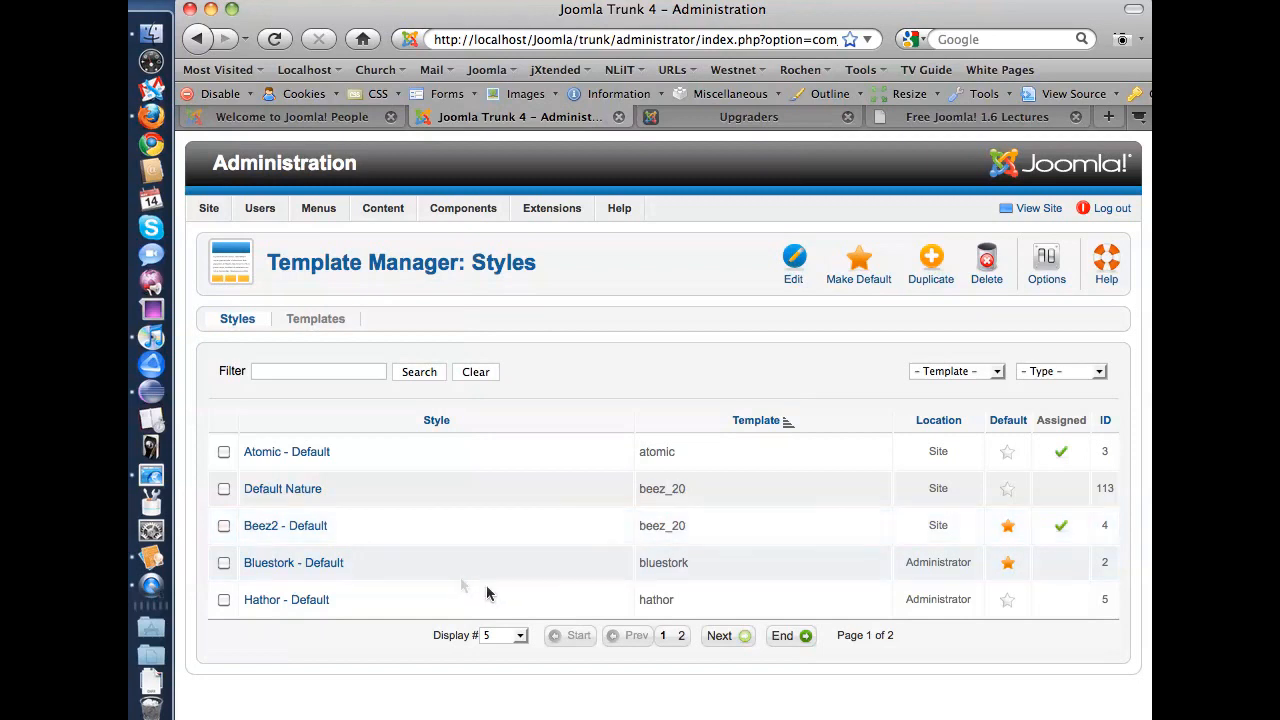
pyautogui.click(305, 530)
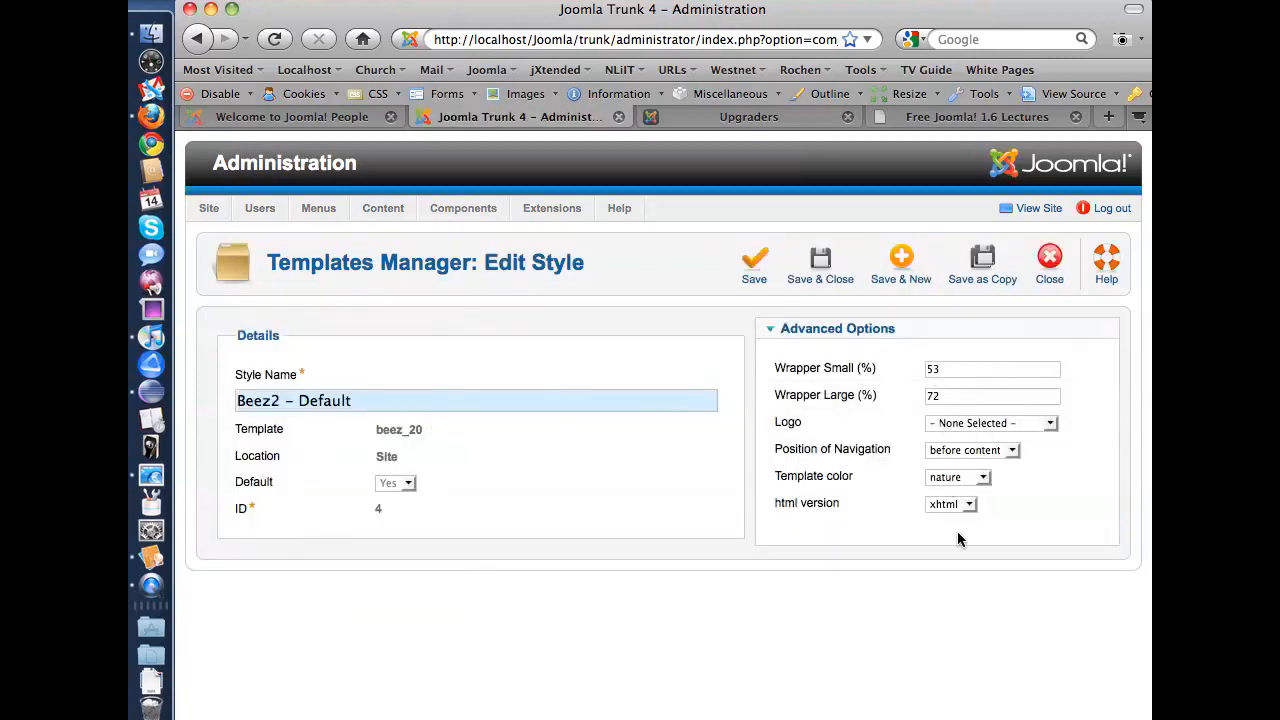
# Examine the template color and html version choices of the Beez2 - Default style, and close it without changes.
pyautogui.moveTo(912, 429)
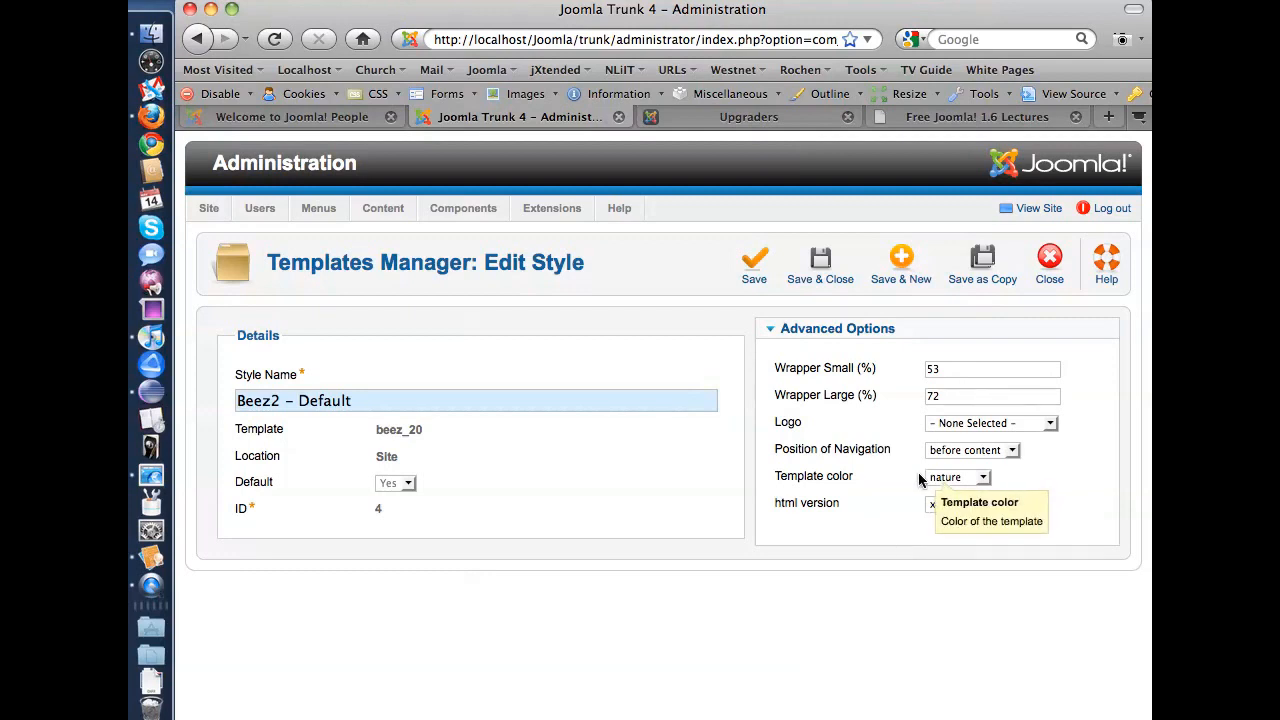
pyautogui.click(958, 479)
pyautogui.click(958, 492)
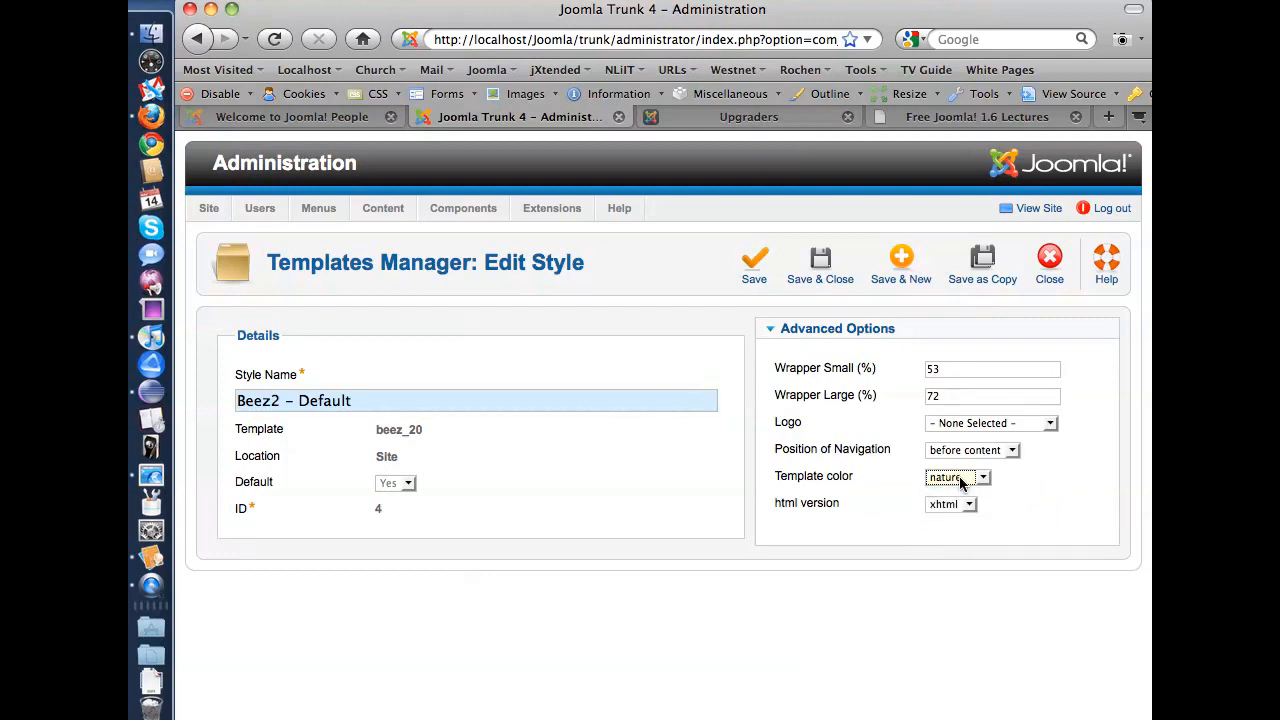
pyautogui.click(960, 505)
pyautogui.click(955, 507)
pyautogui.click(955, 505)
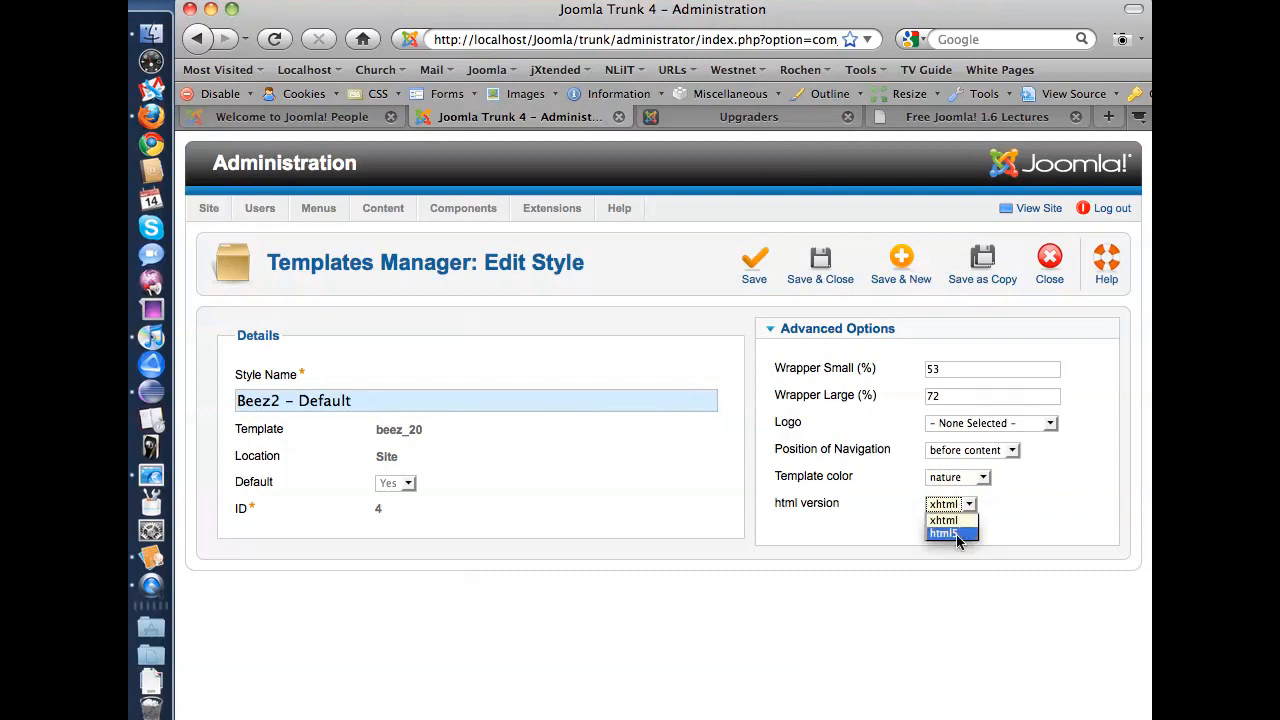
pyautogui.click(958, 575)
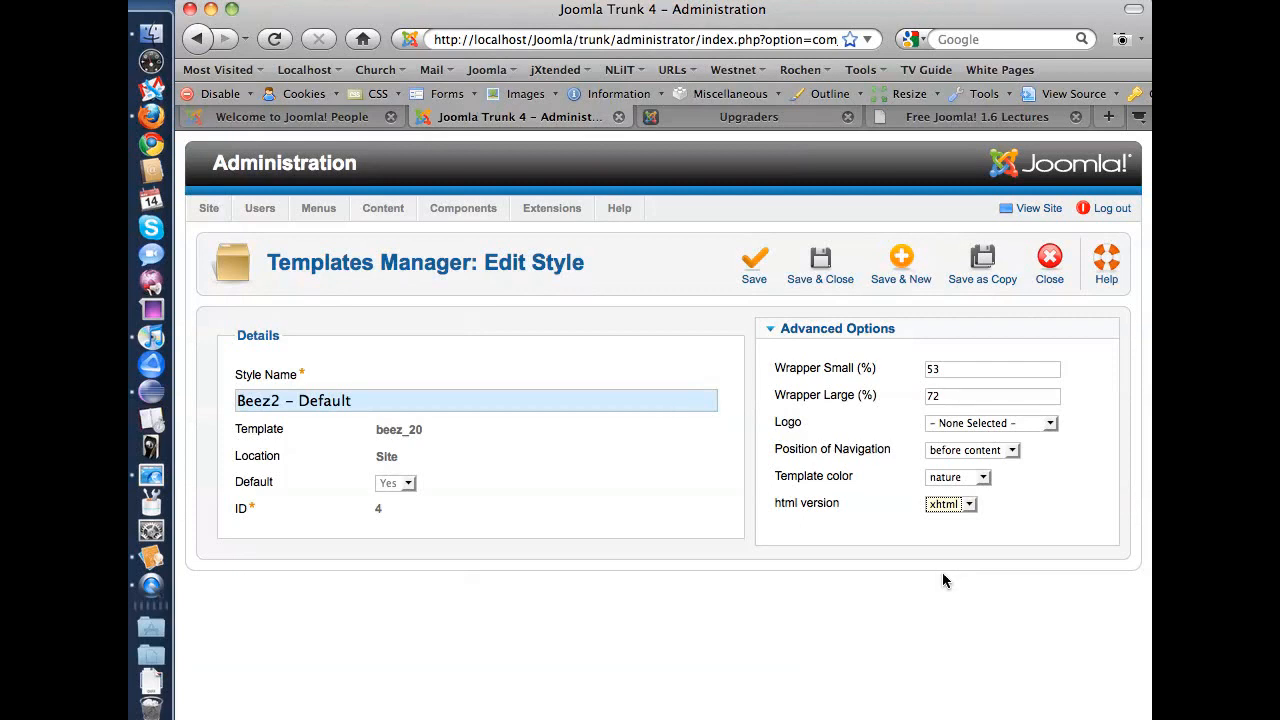
pyautogui.click(1049, 262)
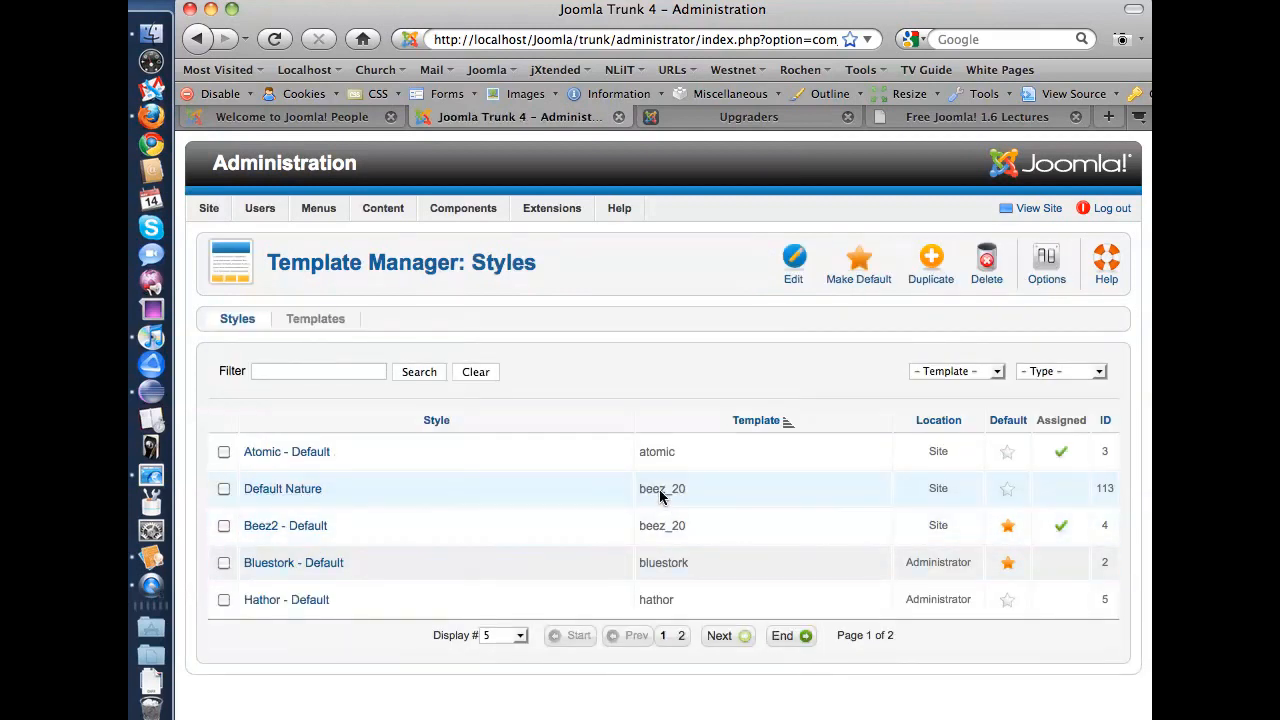
# Open the Default Nature template style and examine its template color choices.
pyautogui.click(306, 489)
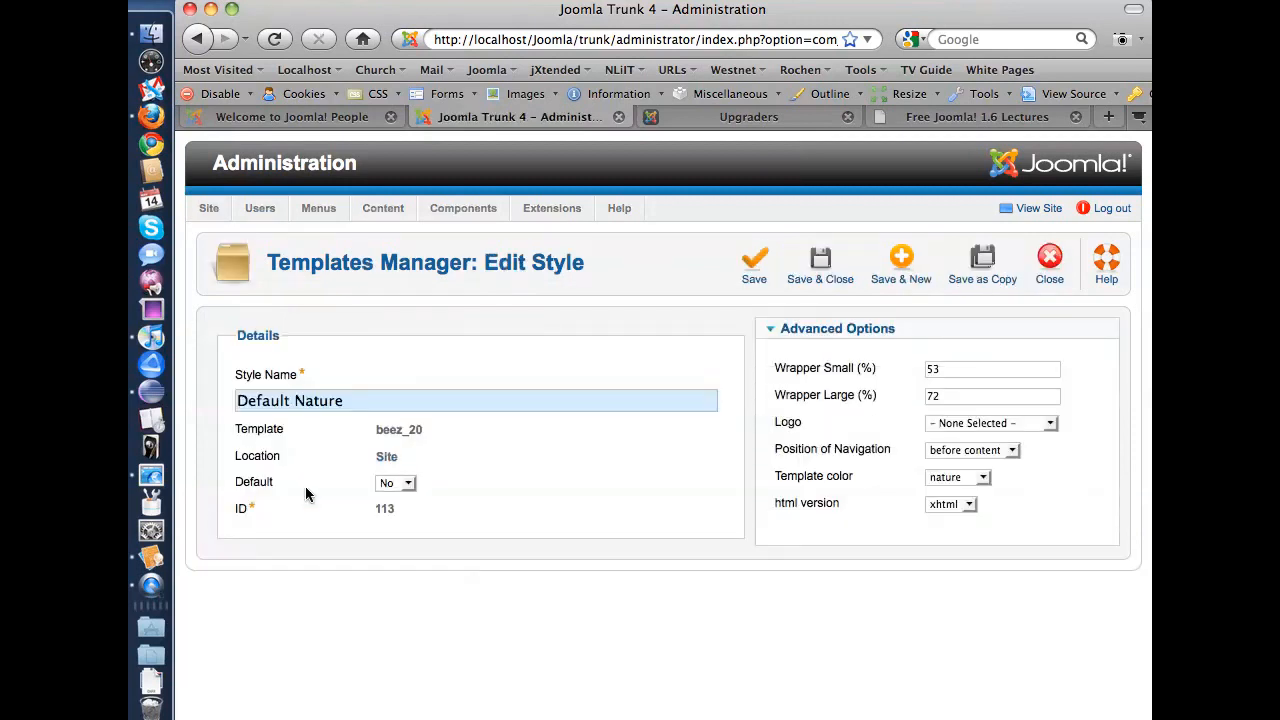
pyautogui.click(958, 477)
pyautogui.click(955, 477)
pyautogui.click(954, 478)
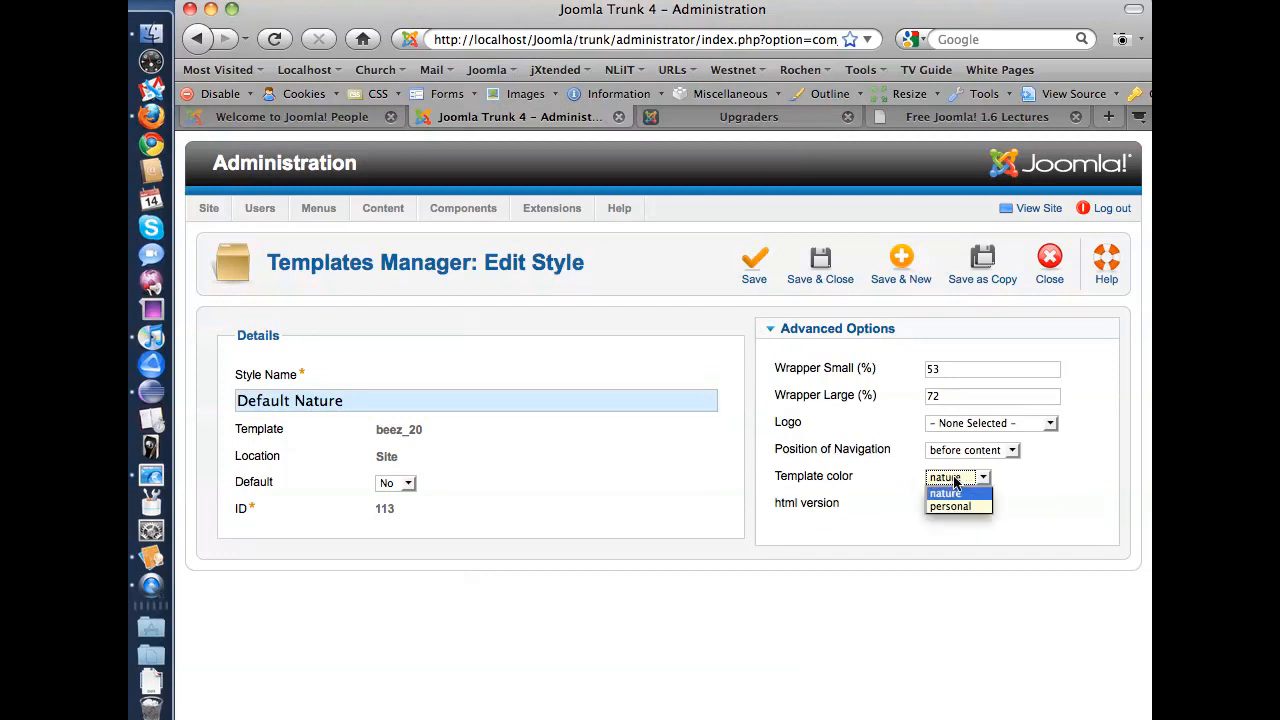
pyautogui.click(955, 479)
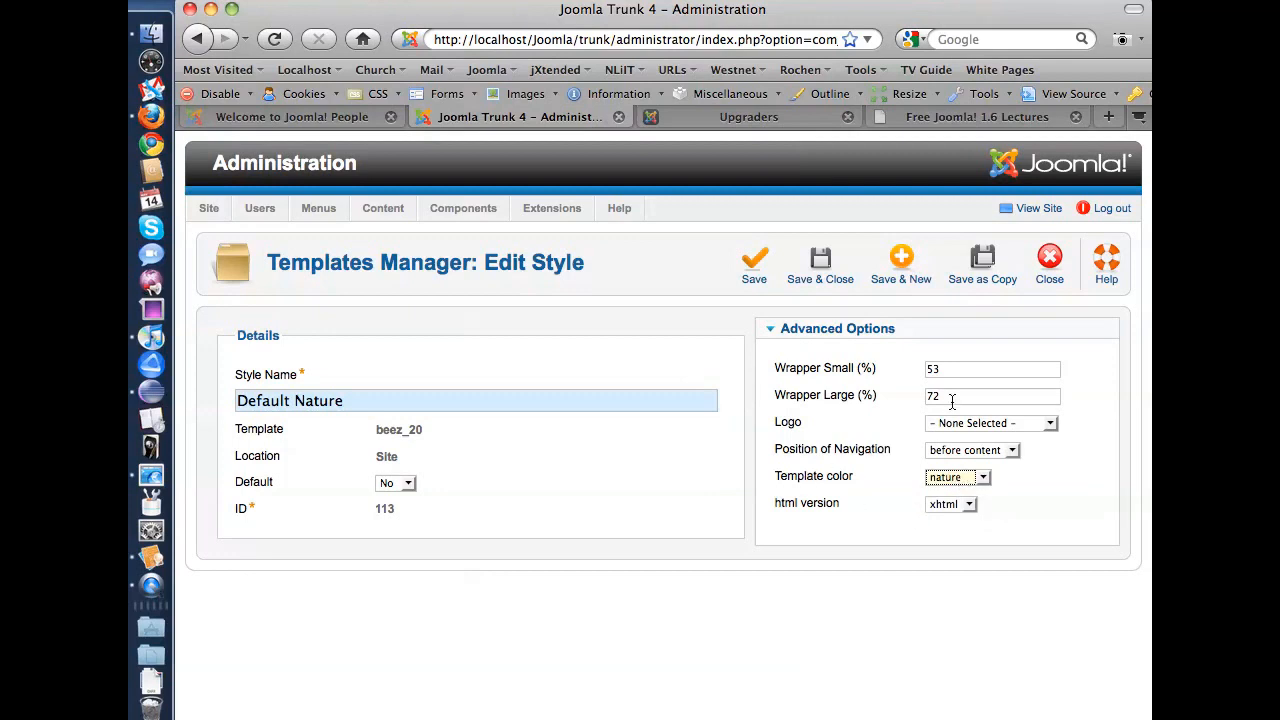
# Set the Default Nature style to html5, personal template color and Wrapper Small 20%, and save and close it.
pyautogui.click(948, 505)
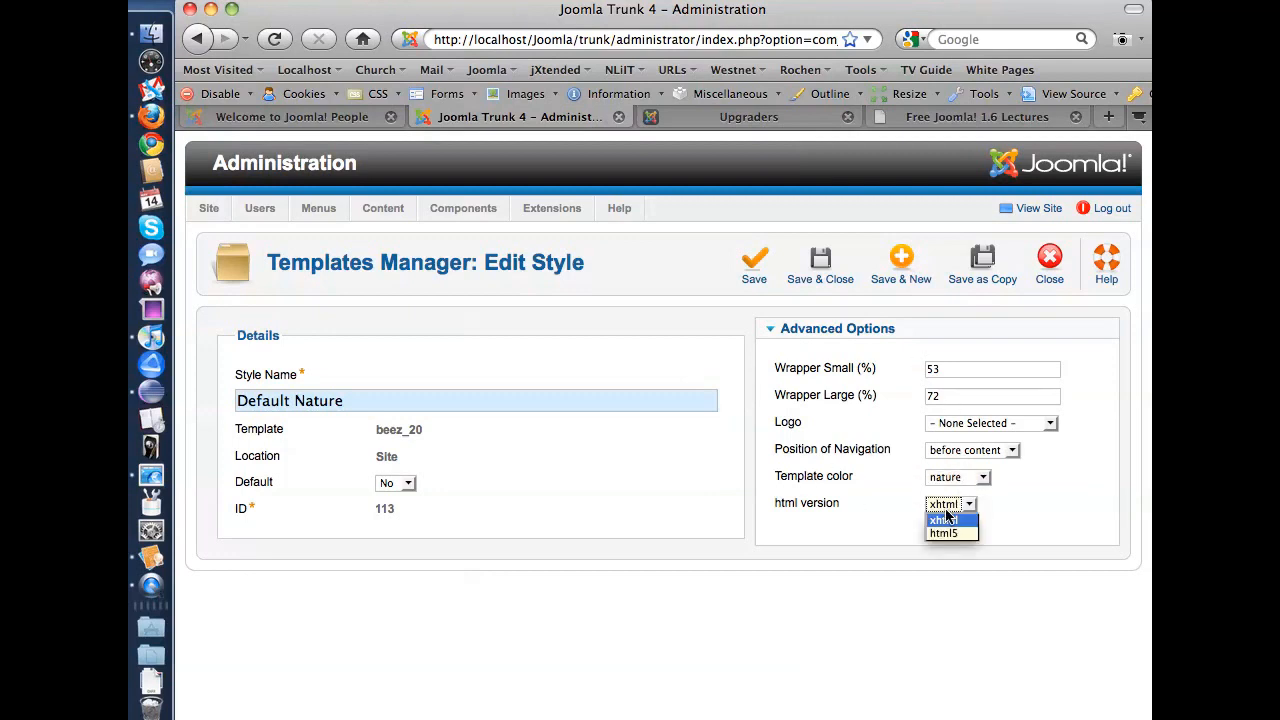
pyautogui.click(945, 530)
pyautogui.click(950, 480)
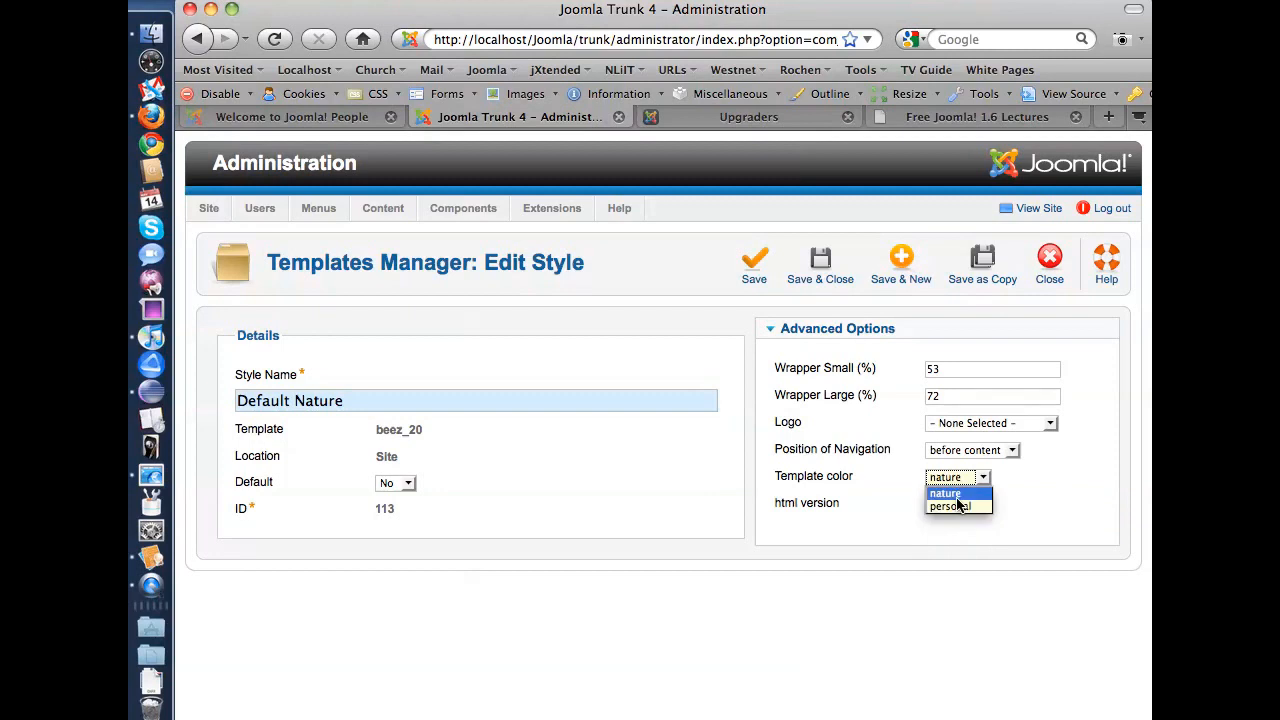
pyautogui.click(950, 506)
pyautogui.doubleClick(940, 369)
pyautogui.moveTo(866, 370)
pyautogui.write('20')
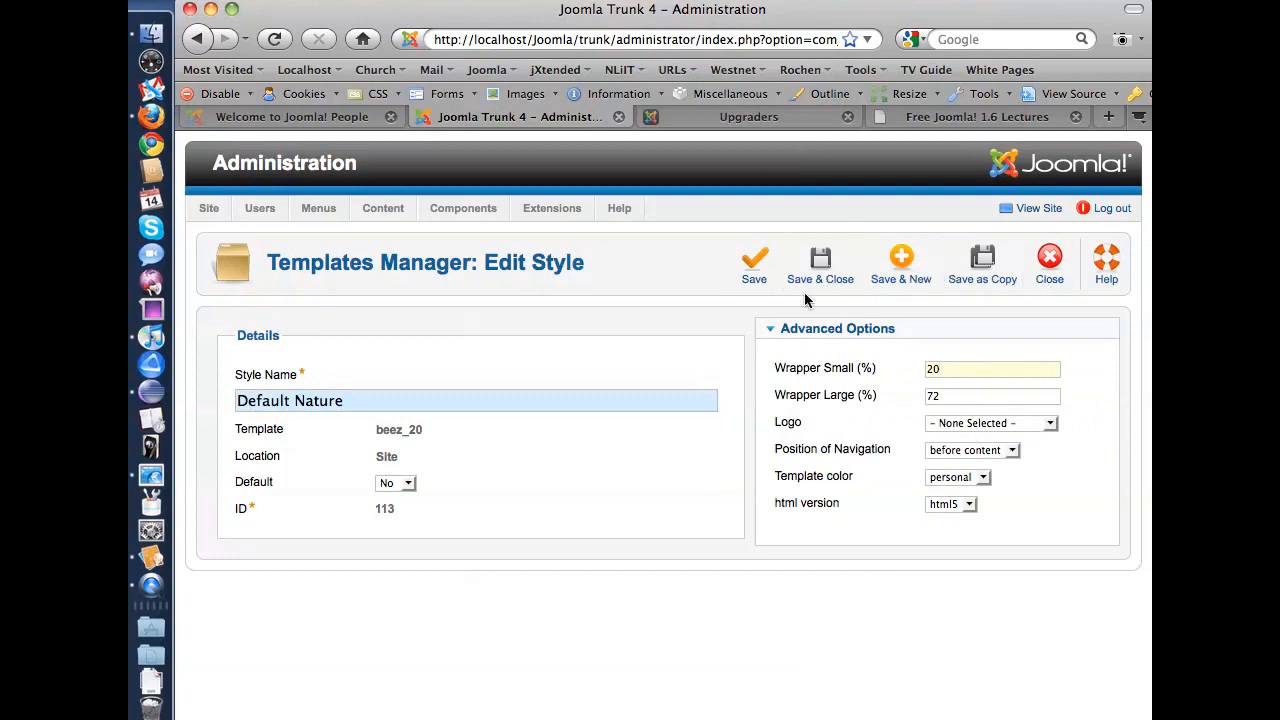
pyautogui.click(831, 283)
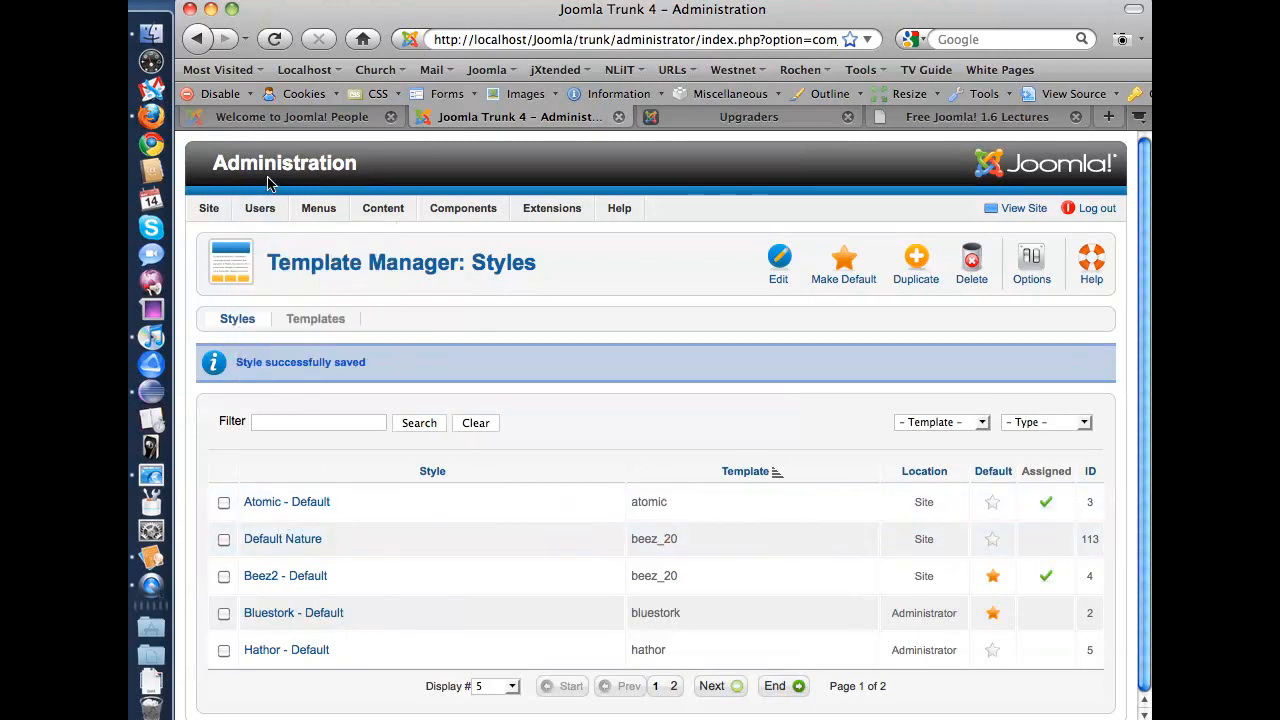
# Open the Site Map item of the Main Menu, examine its template style choices, and close it without changes.
pyautogui.moveTo(328, 222)
pyautogui.click(340, 359)
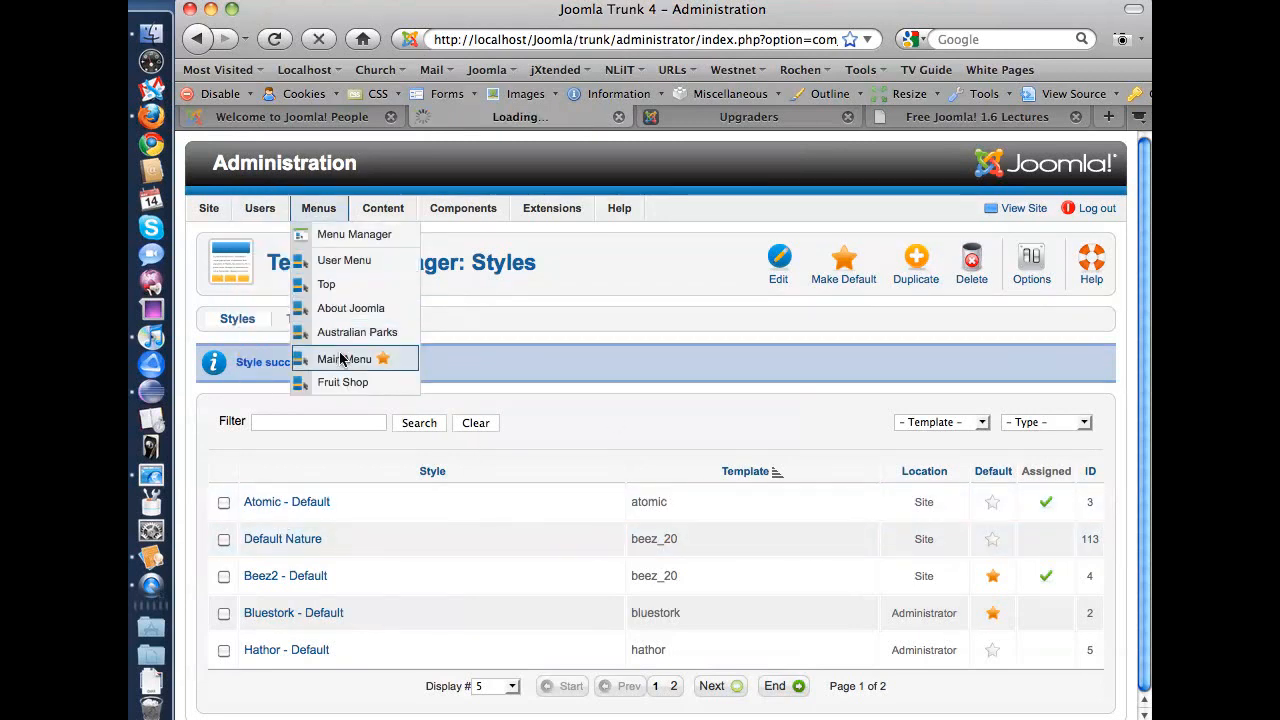
pyautogui.click(274, 452)
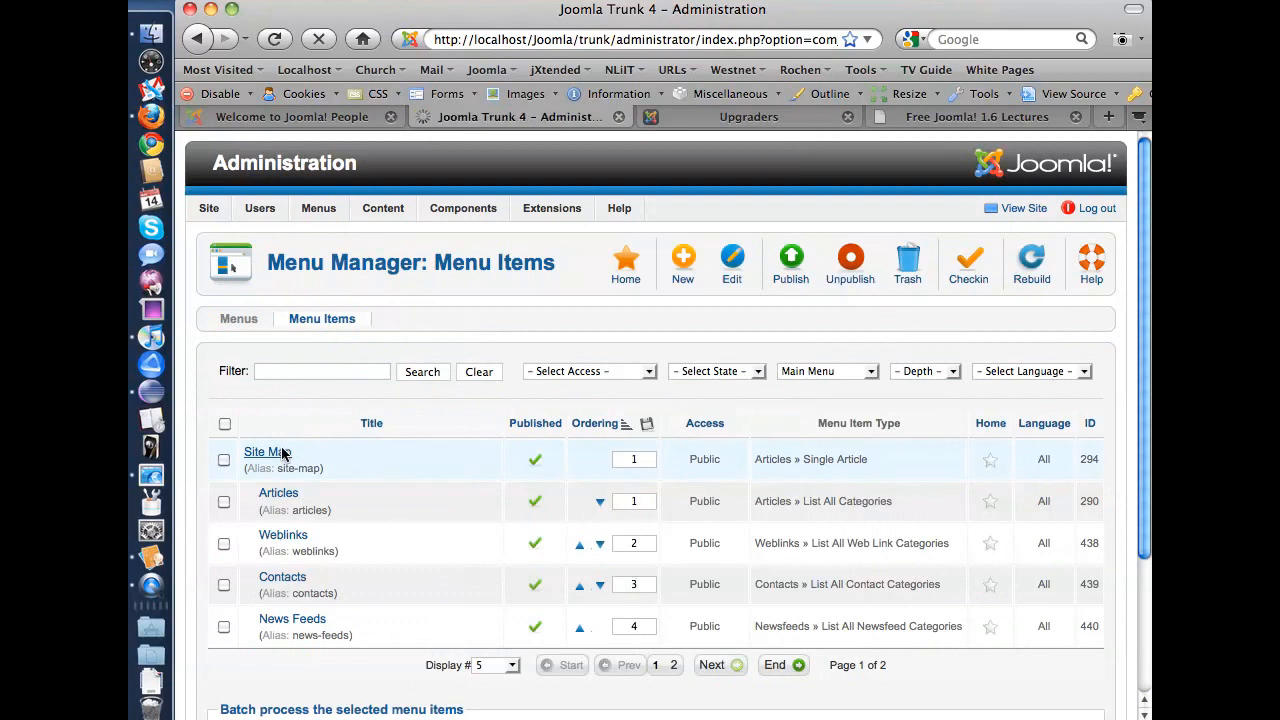
pyautogui.scroll(-3, 535, 538)
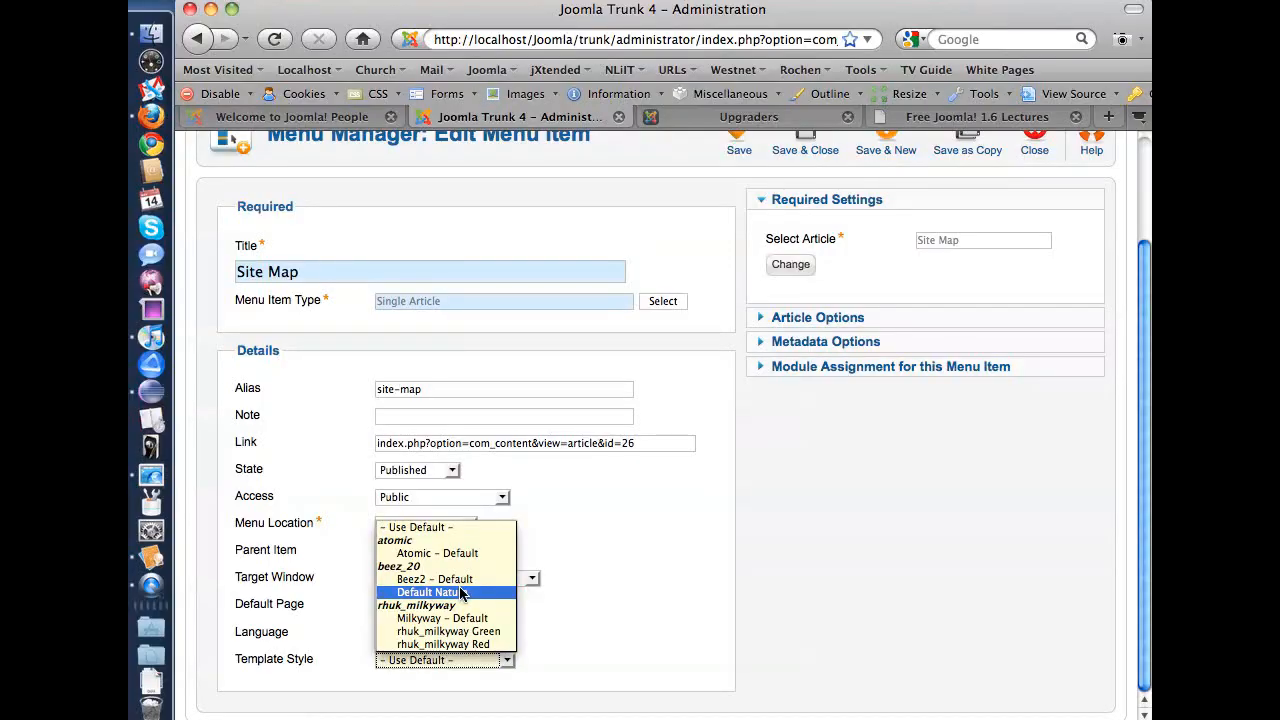
pyautogui.click(875, 513)
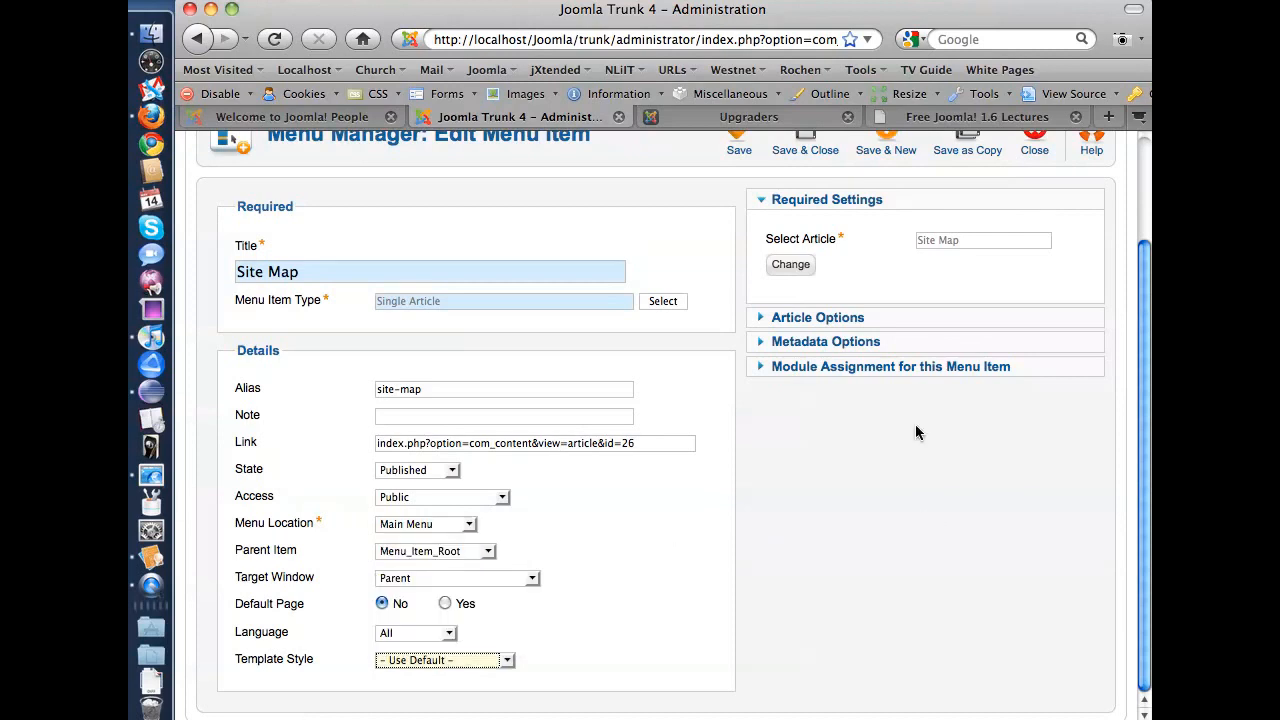
pyautogui.scroll(3, 914, 400)
pyautogui.click(1034, 248)
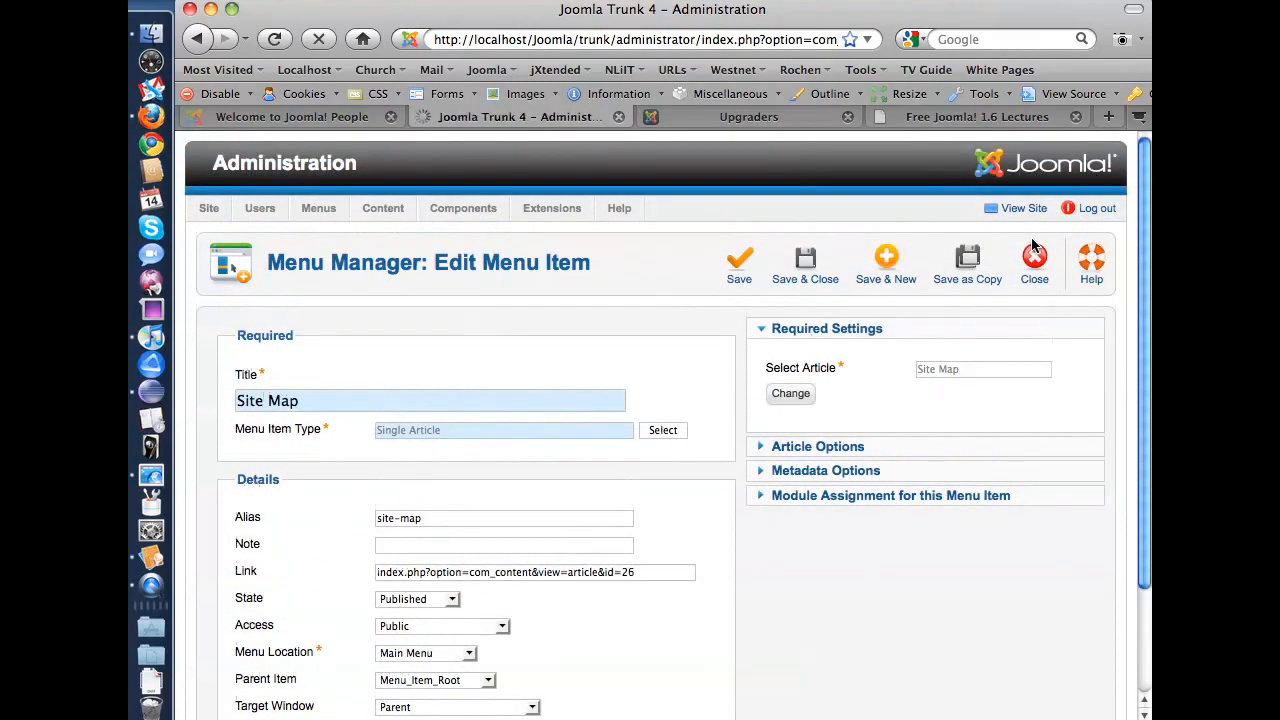
# Go to the Template Manager's list of templates, open the atomic template's details, and close them.
pyautogui.moveTo(546, 207)
pyautogui.click(561, 311)
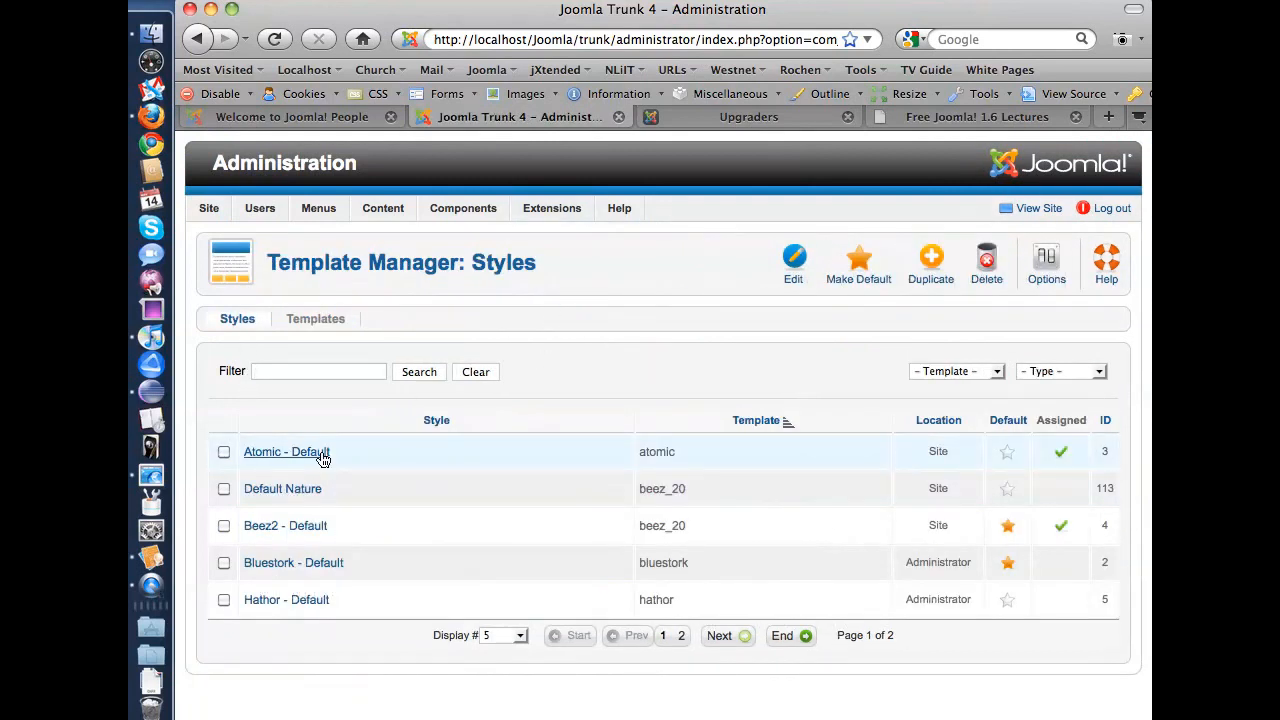
pyautogui.click(314, 320)
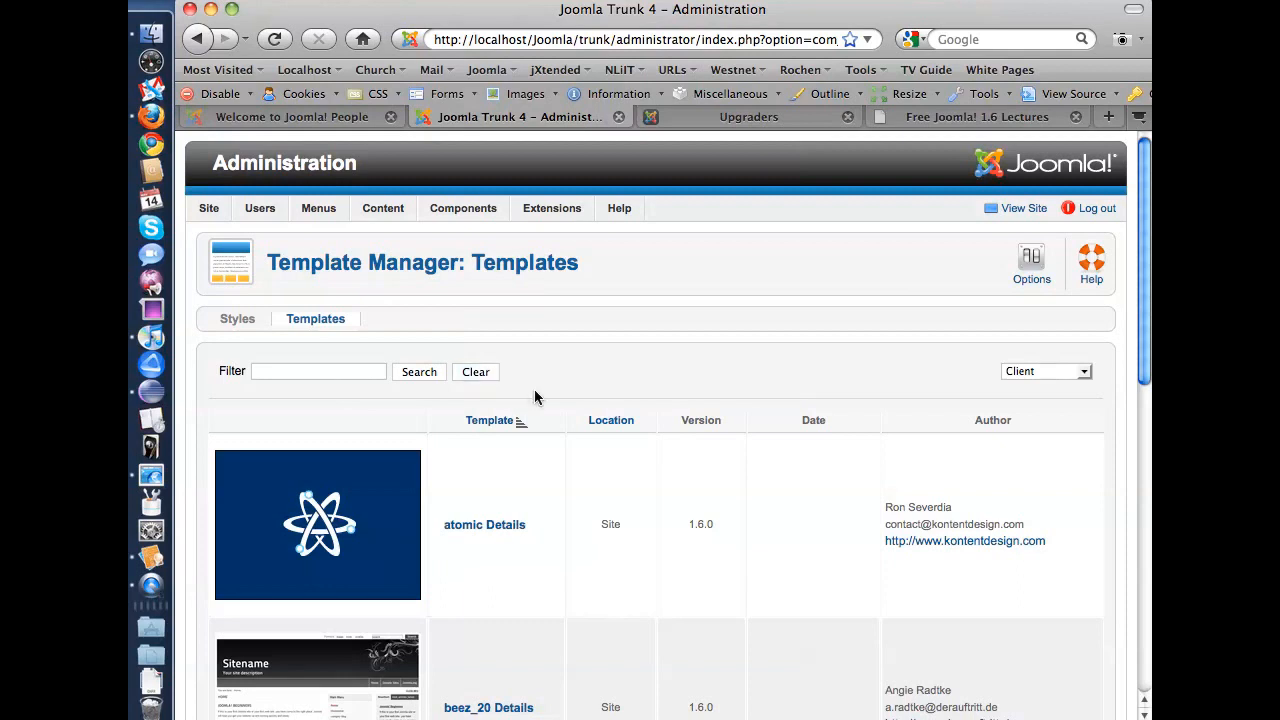
pyautogui.scroll(-3, 520, 410)
pyautogui.click(479, 388)
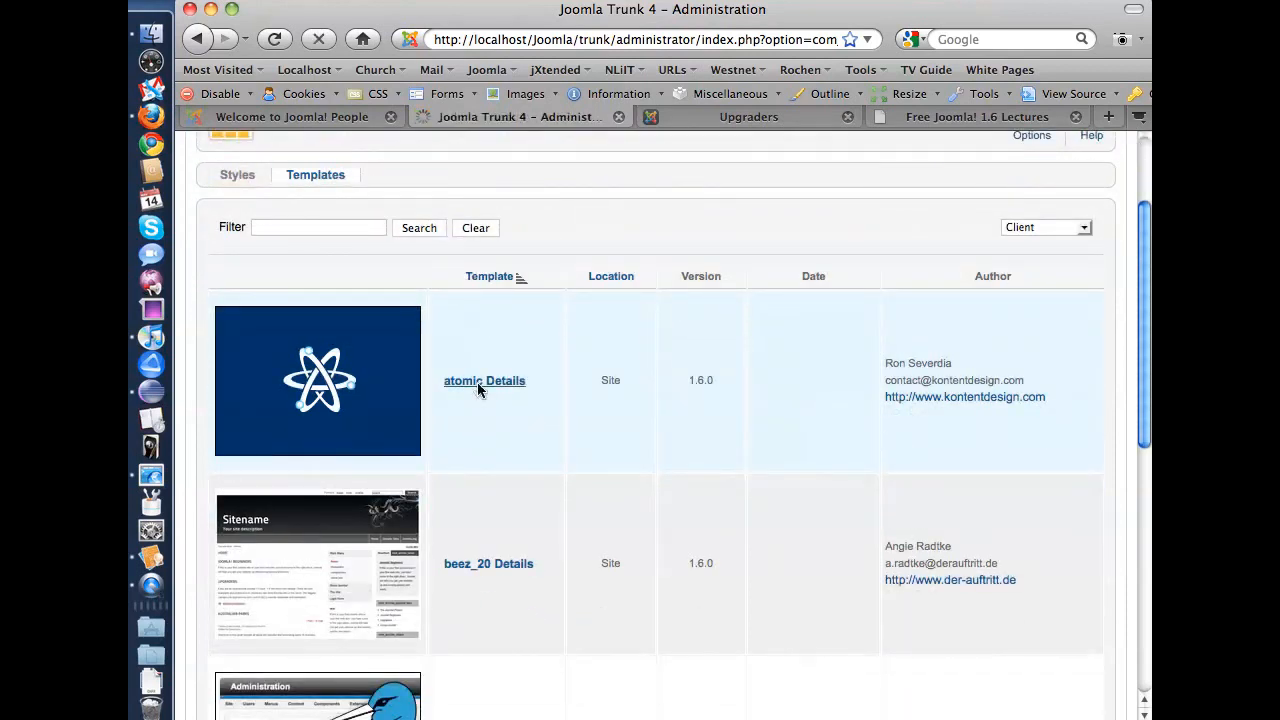
pyautogui.click(1048, 282)
# Open the bluestork template's details, examine its master files and stylesheets, and close them.
pyautogui.scroll(-4, 610, 535)
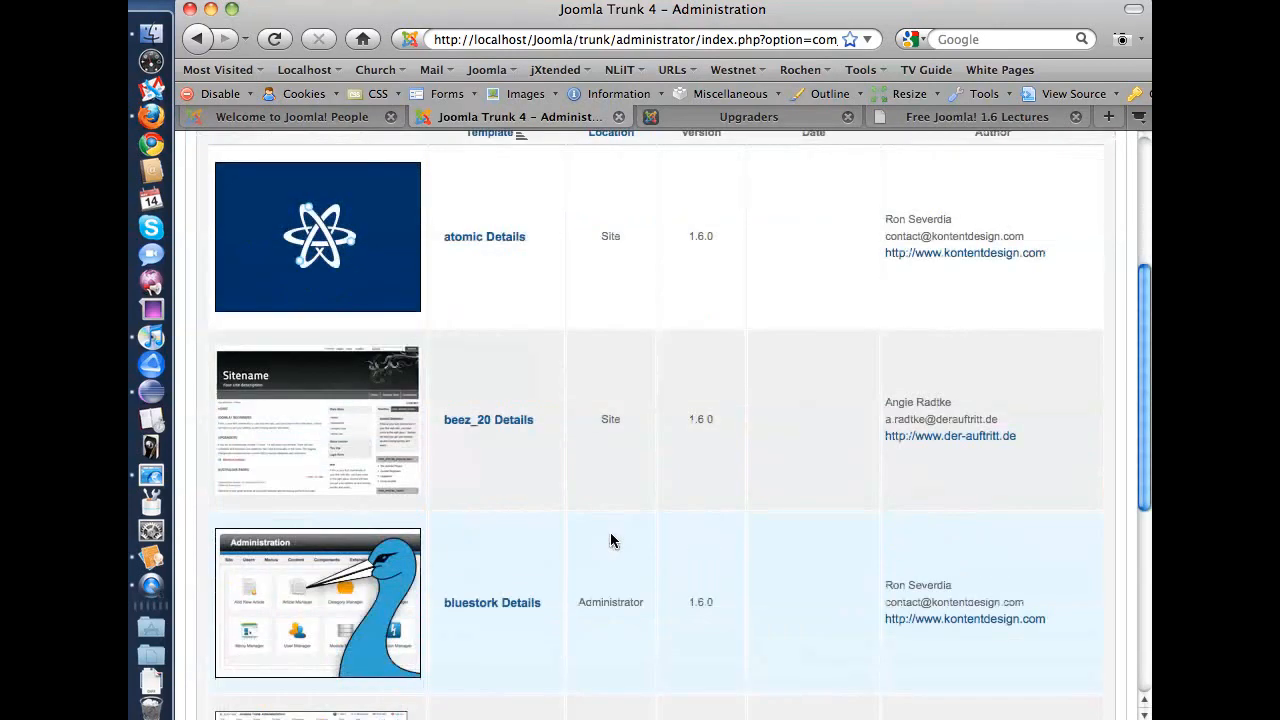
pyautogui.scroll(-3, 610, 535)
pyautogui.click(496, 475)
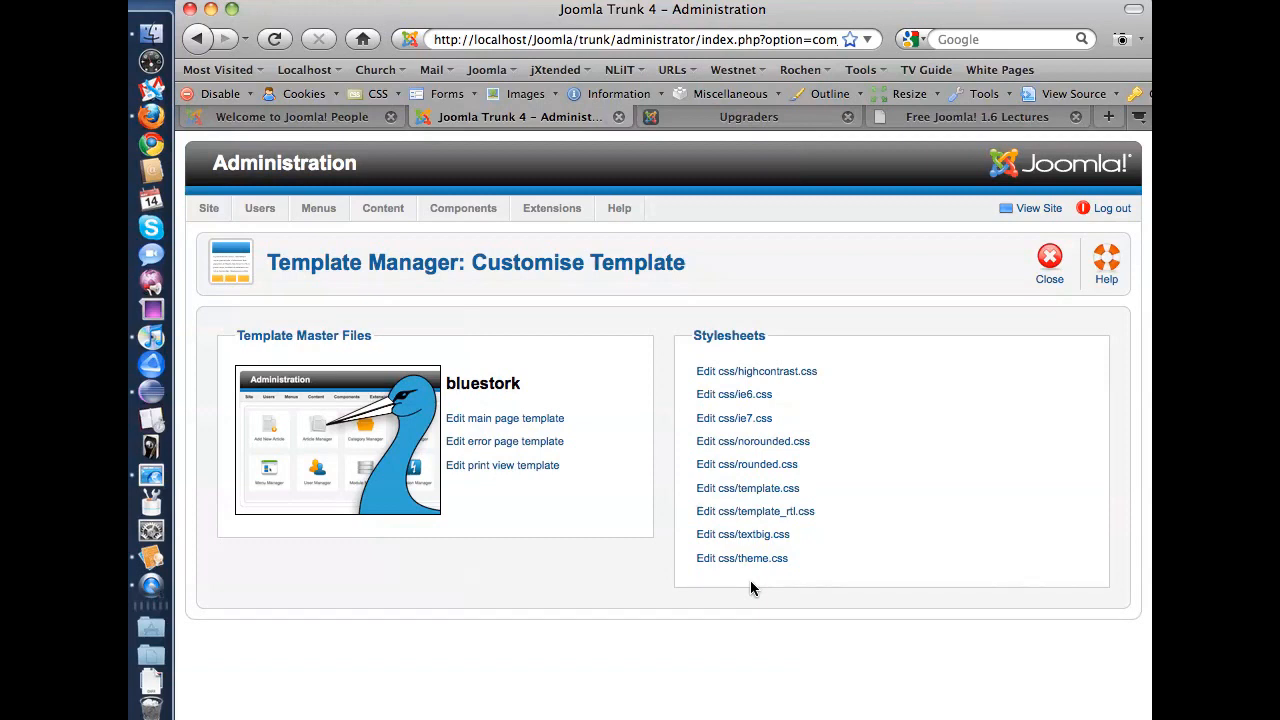
pyautogui.click(1048, 265)
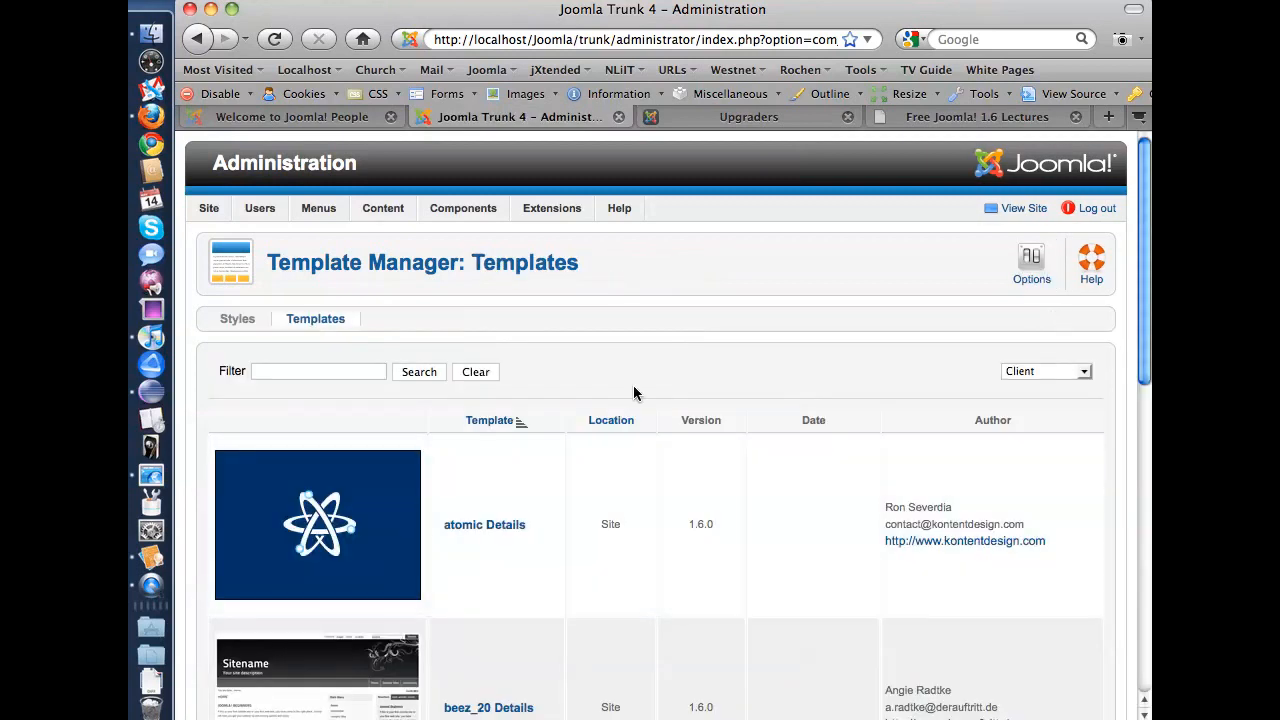
# Return to the template styles and make Default Nature the site default, trying Atomic - Default in between.
pyautogui.scroll(-10, 630, 390)
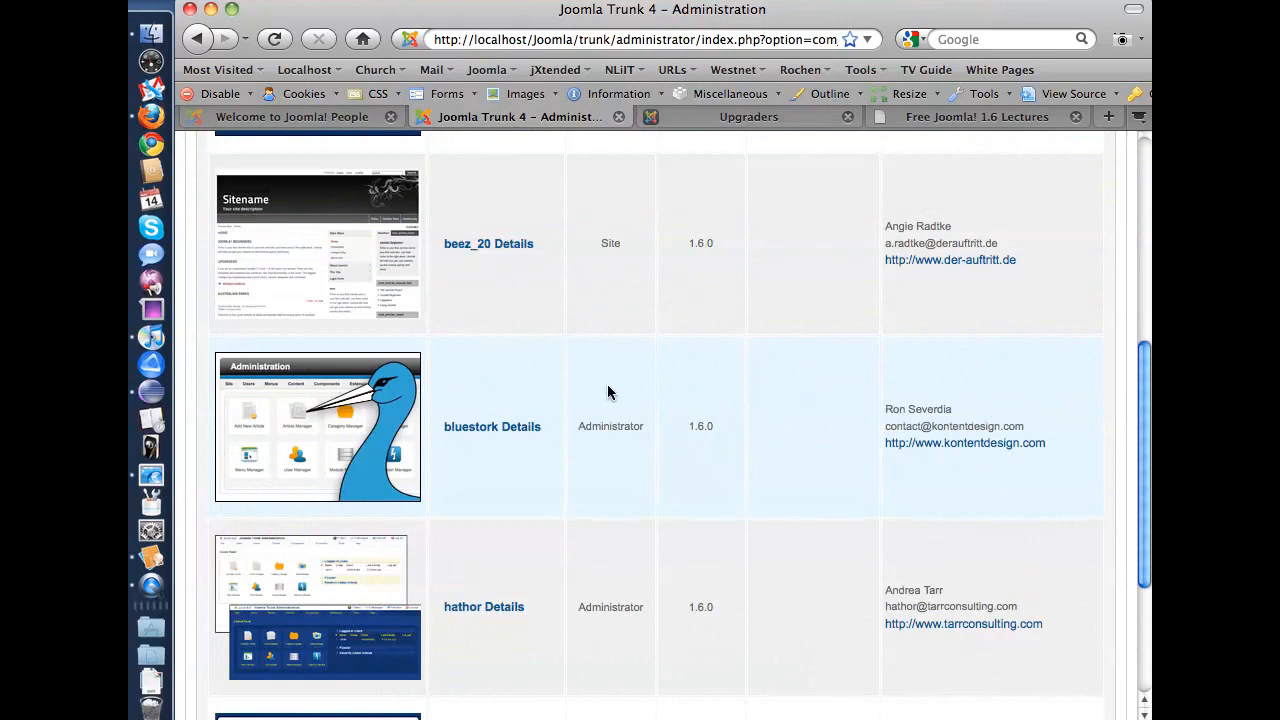
pyautogui.scroll(5, 607, 392)
pyautogui.scroll(4, 554, 394)
pyautogui.click(237, 320)
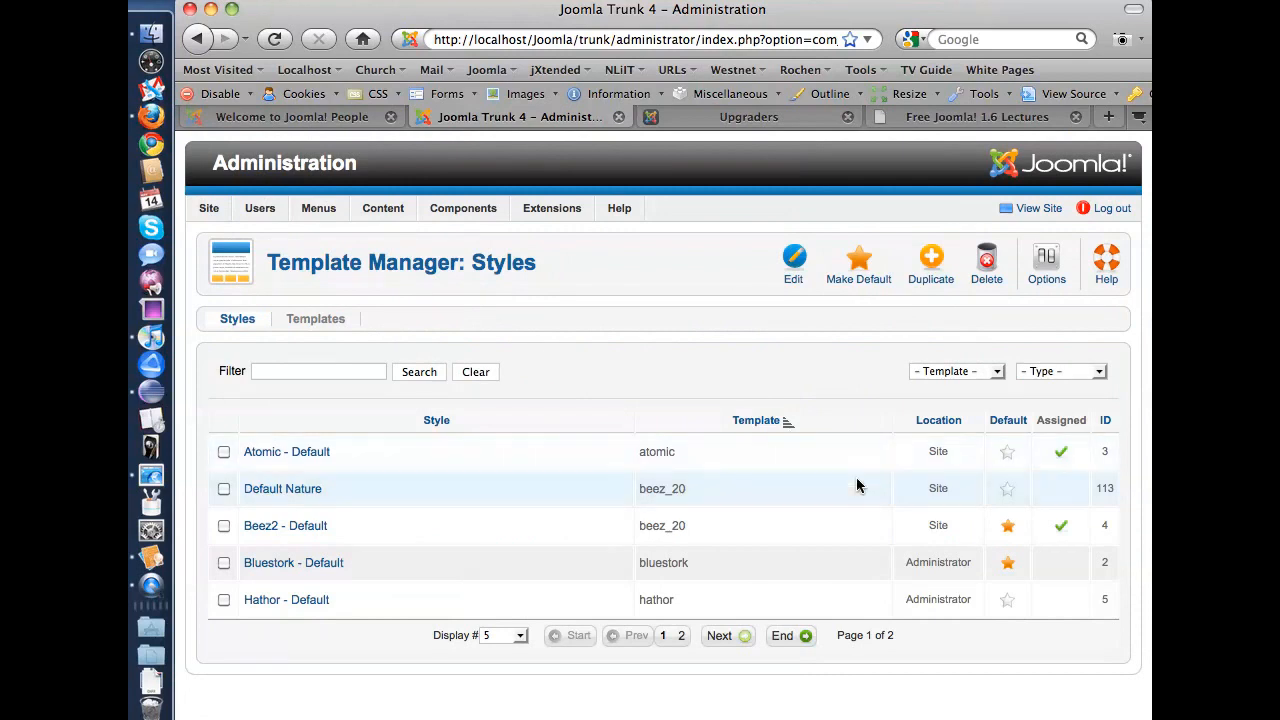
pyautogui.click(1007, 489)
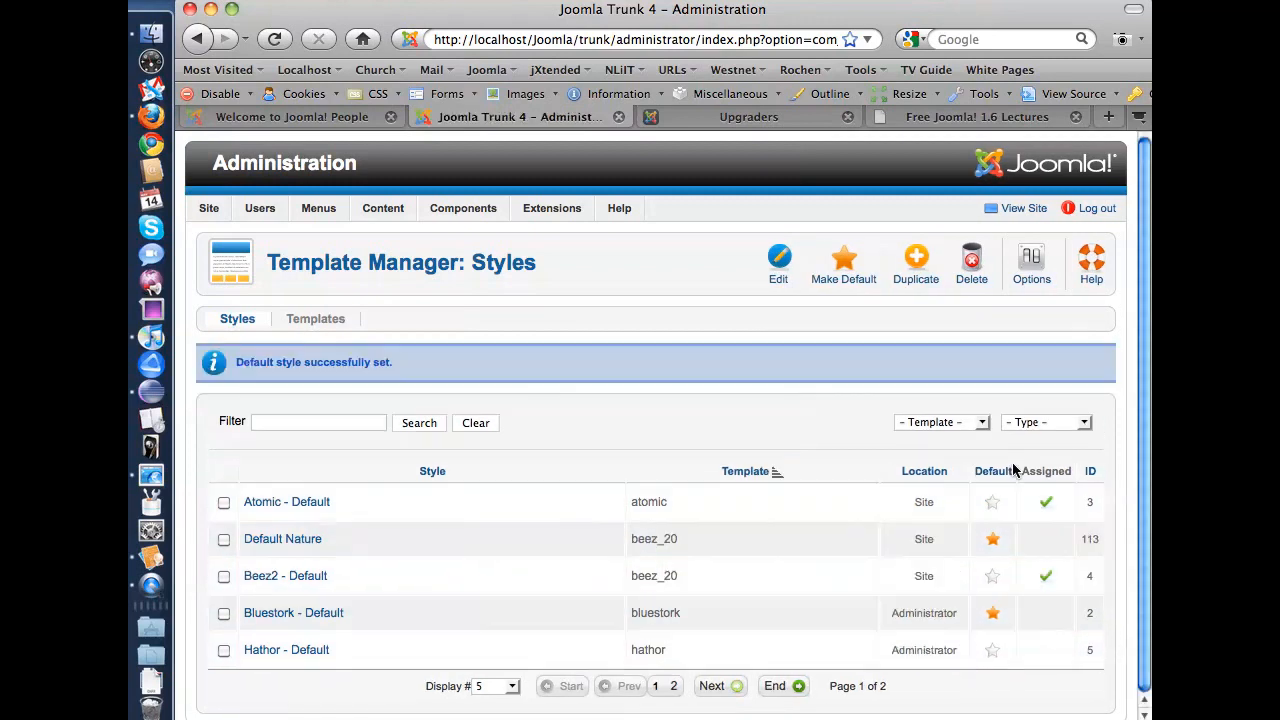
pyautogui.click(992, 502)
pyautogui.click(988, 541)
# View the site's home page with the chosen style, and make Beez2 - Default the site's default style again.
pyautogui.click(755, 116)
pyautogui.click(285, 306)
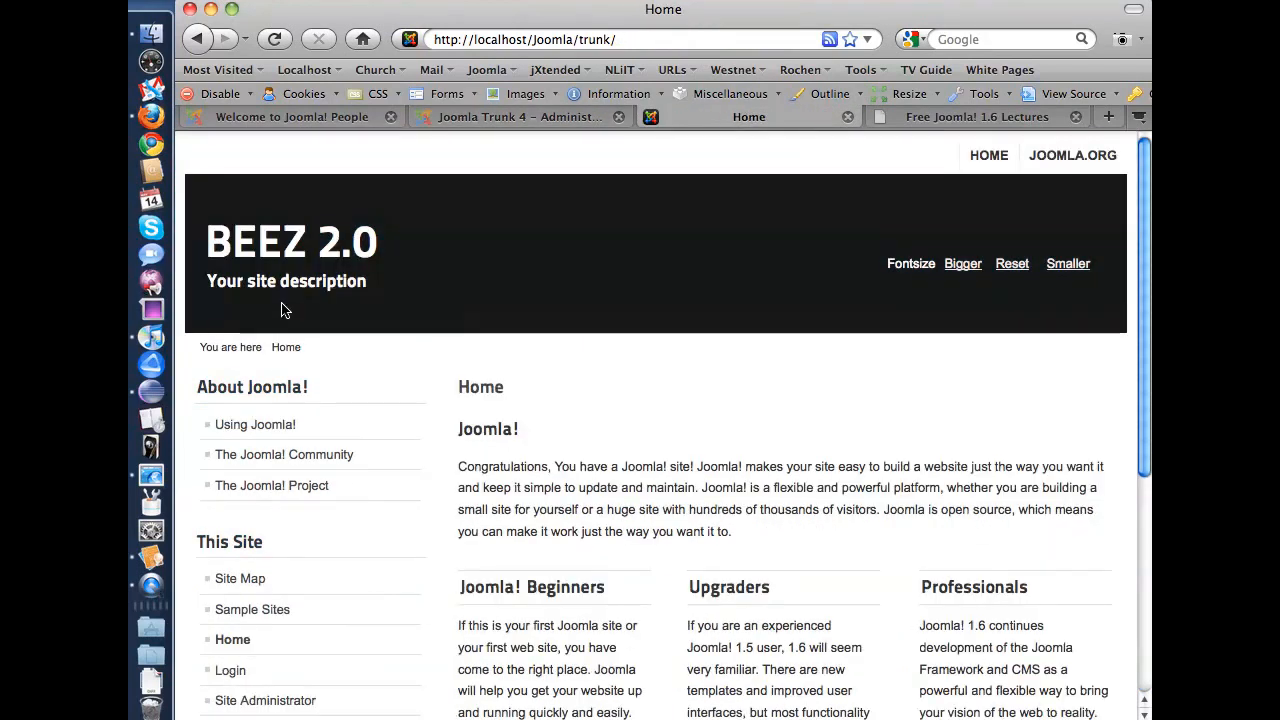
pyautogui.click(543, 117)
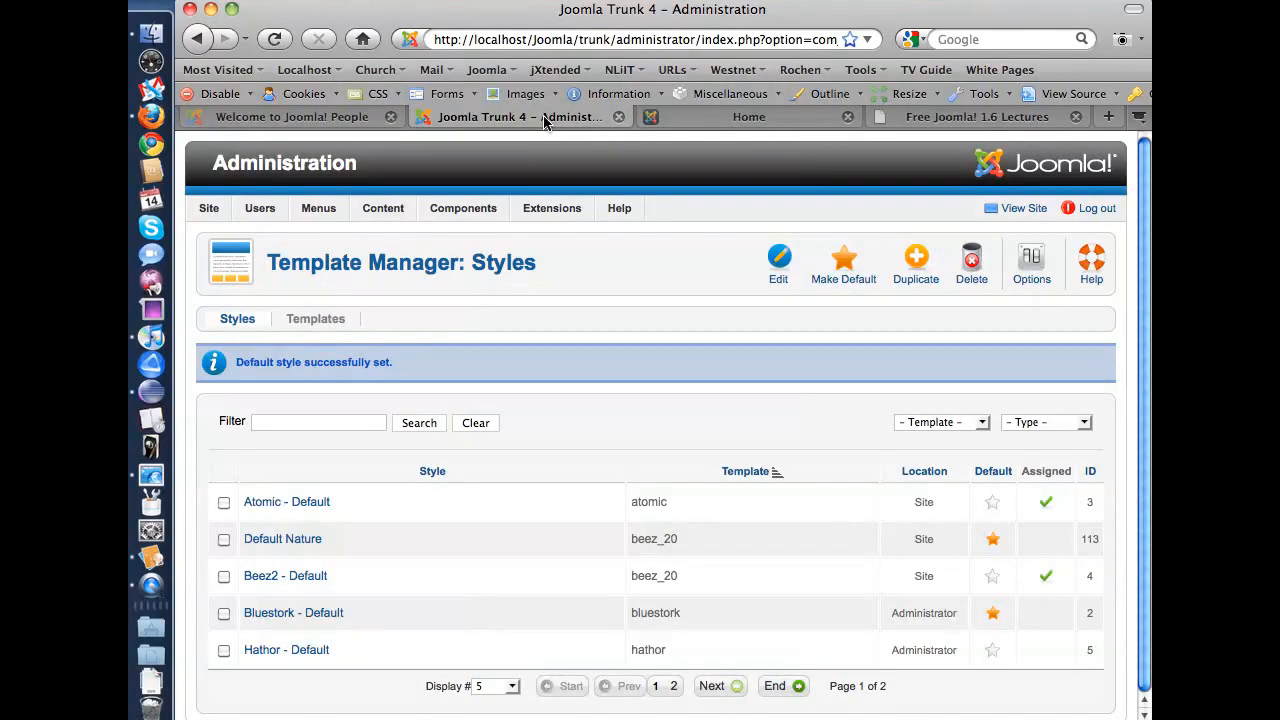
pyautogui.click(991, 577)
# Go to the Language Manager and examine the installed languages and the content languages.
pyautogui.moveTo(539, 206)
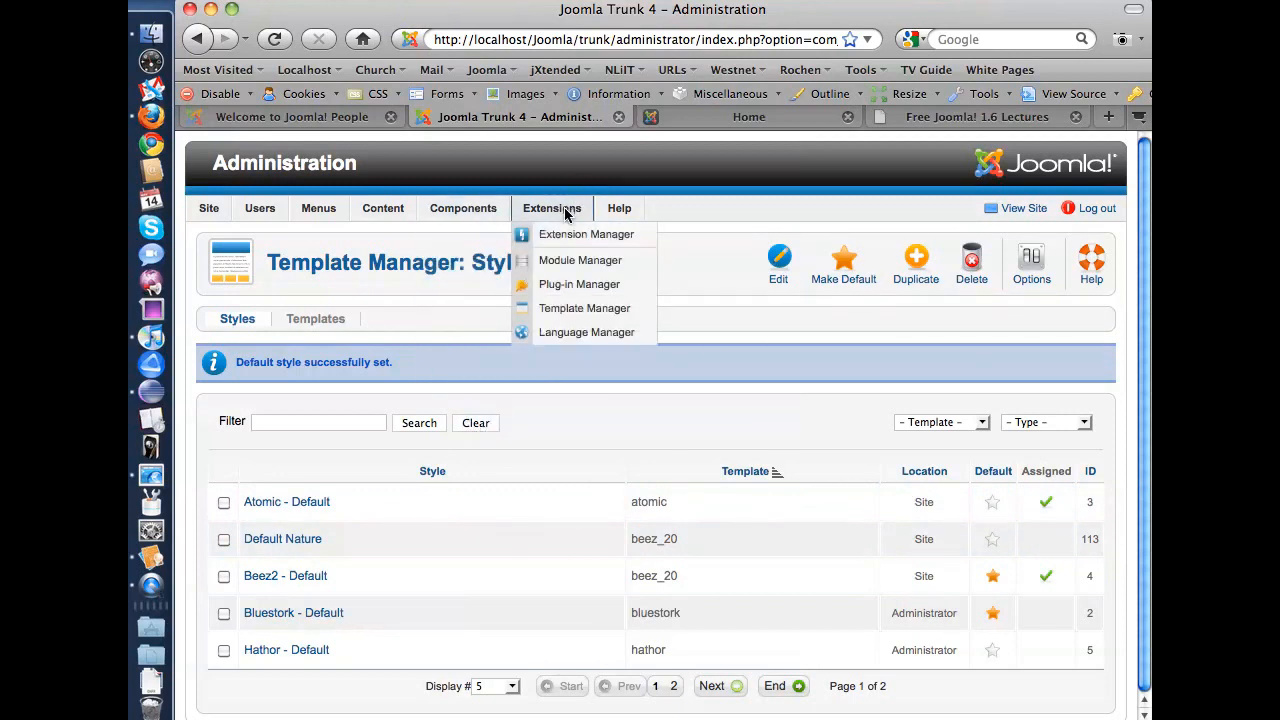
pyautogui.click(575, 333)
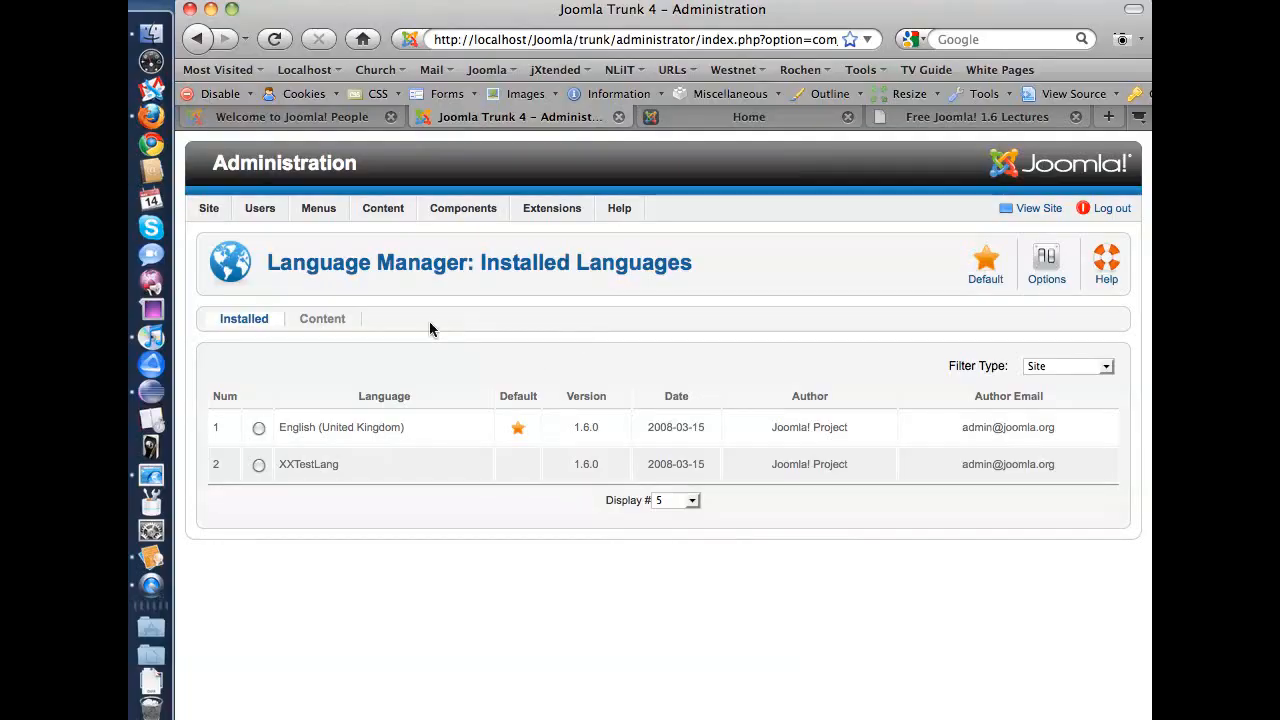
pyautogui.click(310, 320)
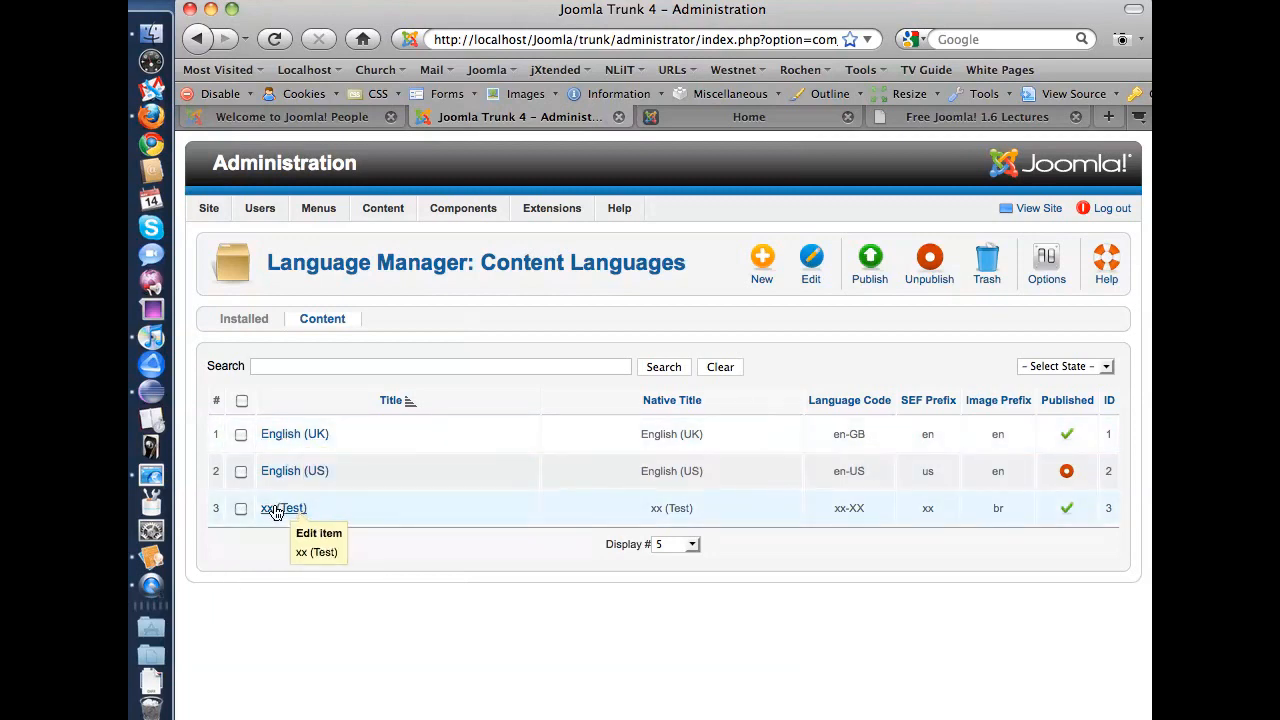
# Open the Administrator Components article, examine its language choices, and close it without changes.
pyautogui.moveTo(383, 210)
pyautogui.click(398, 236)
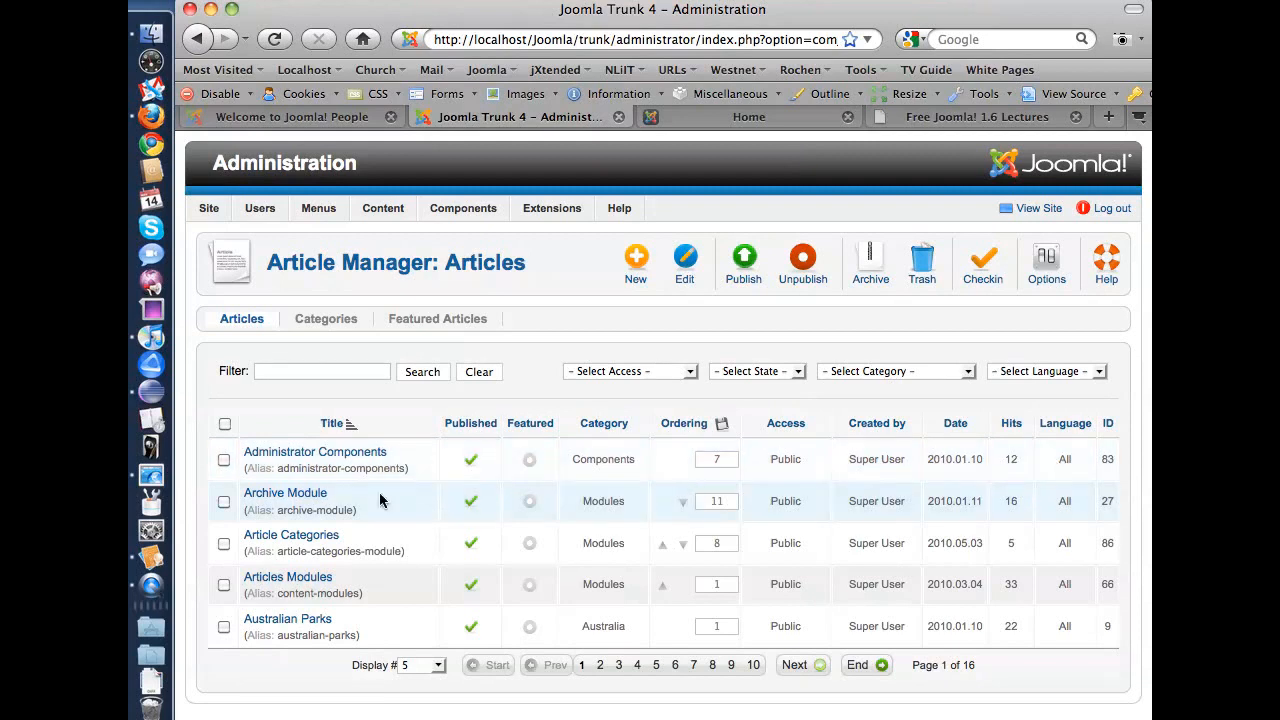
pyautogui.click(324, 453)
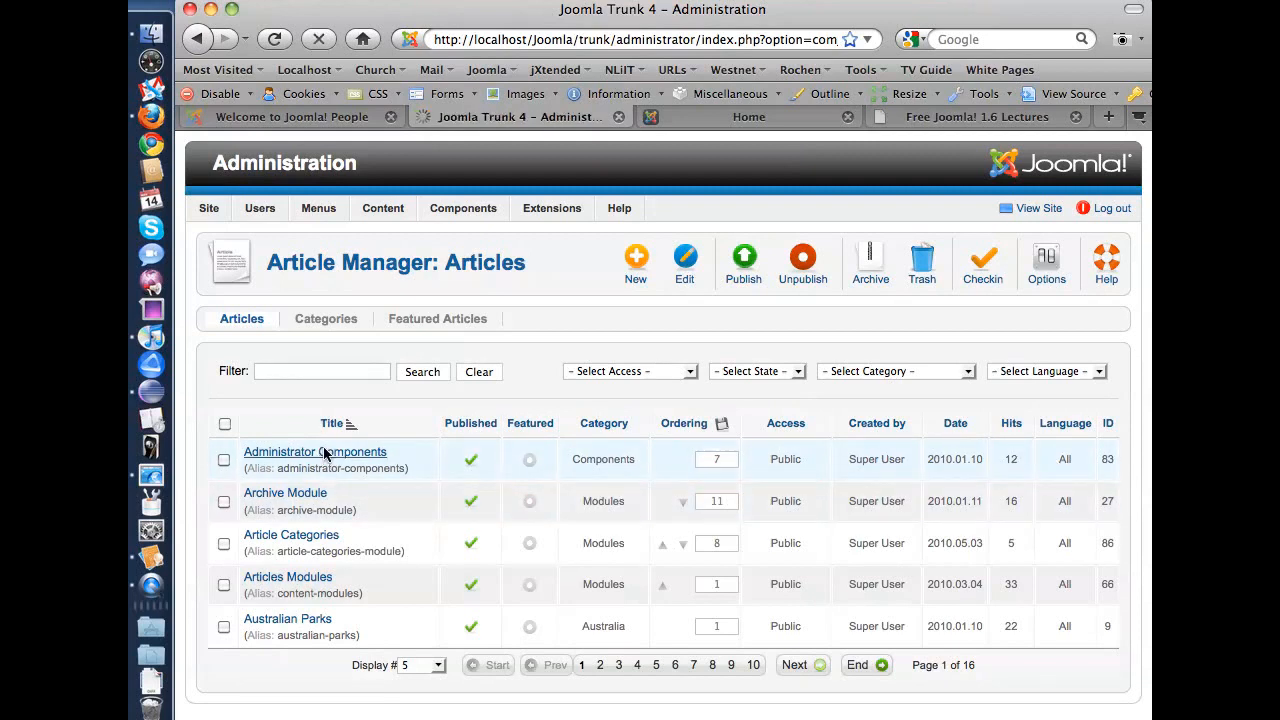
pyautogui.scroll(-3, 514, 533)
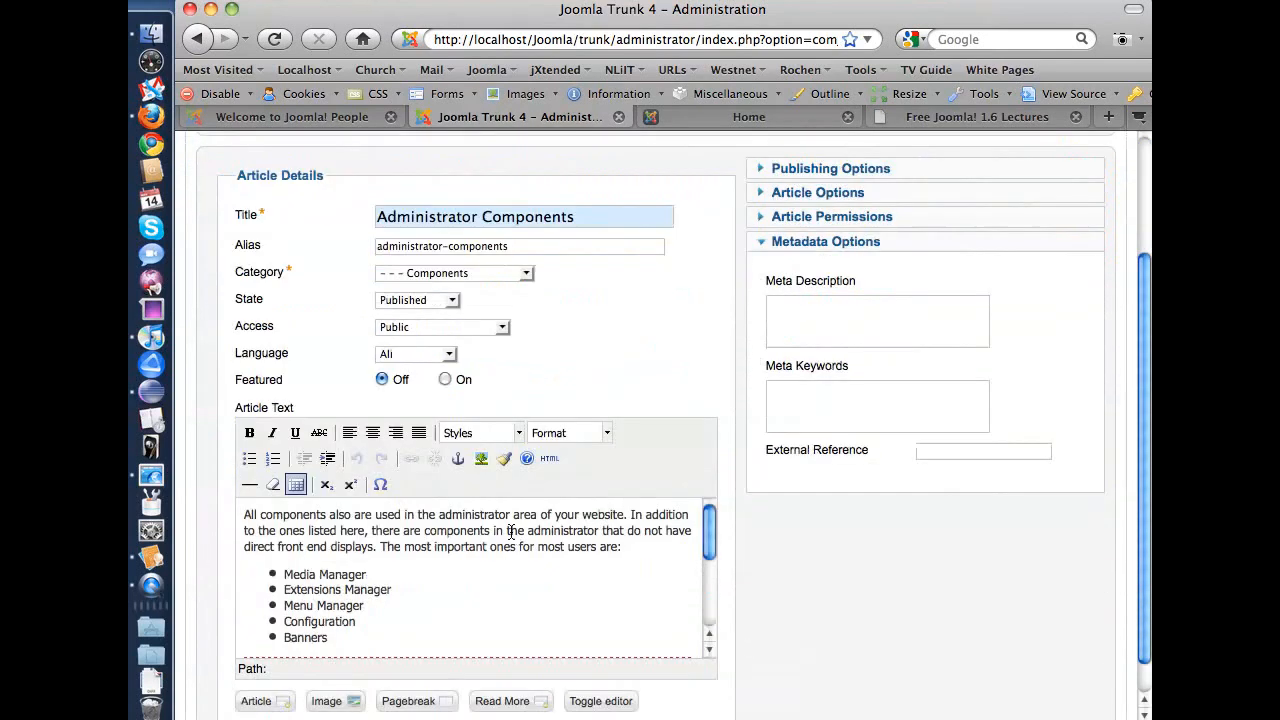
pyautogui.click(414, 354)
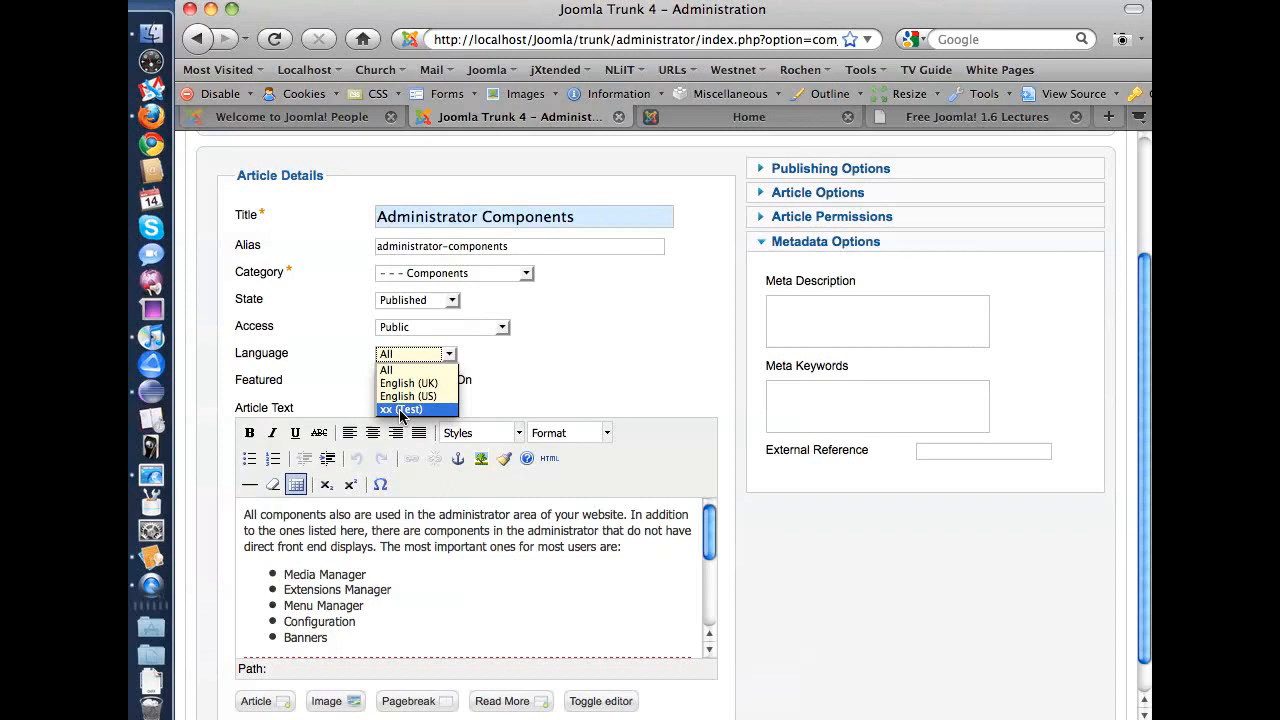
pyautogui.click(1013, 410)
pyautogui.scroll(3, 1030, 412)
pyautogui.click(1030, 275)
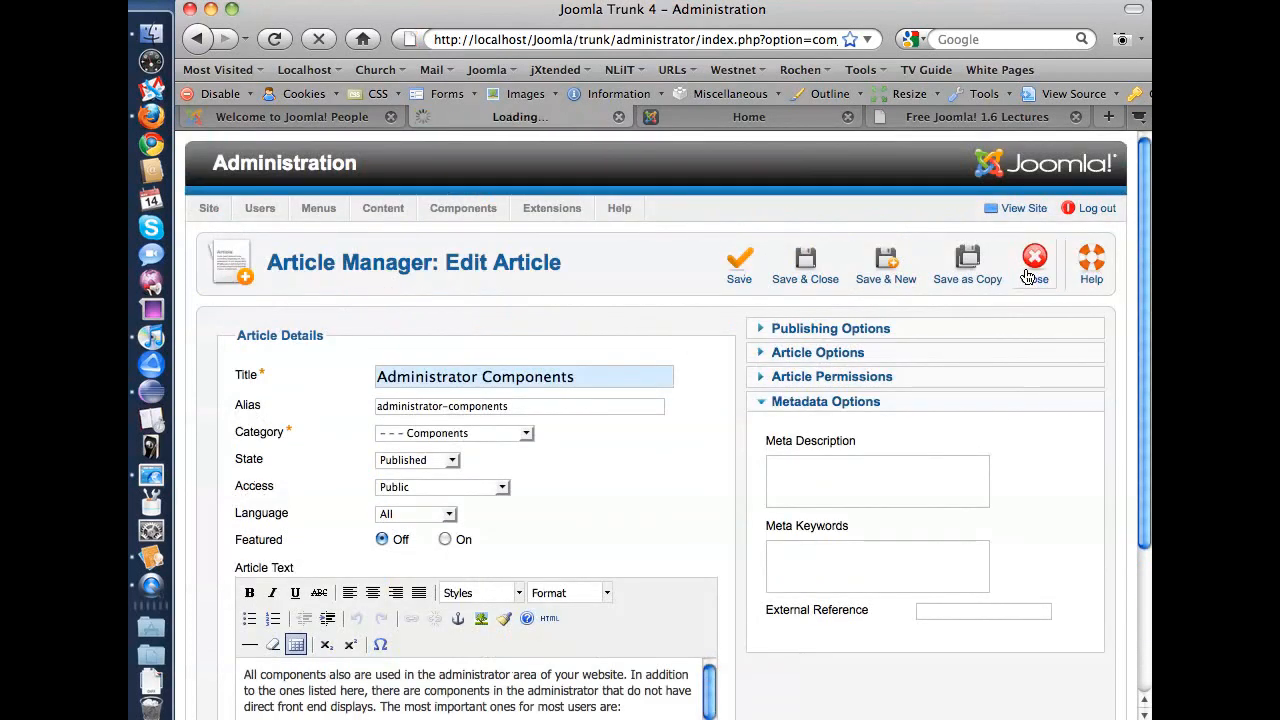
# Filter the Plug-in Manager by "lang" and open the System - Language Filter plug-in.
pyautogui.moveTo(553, 212)
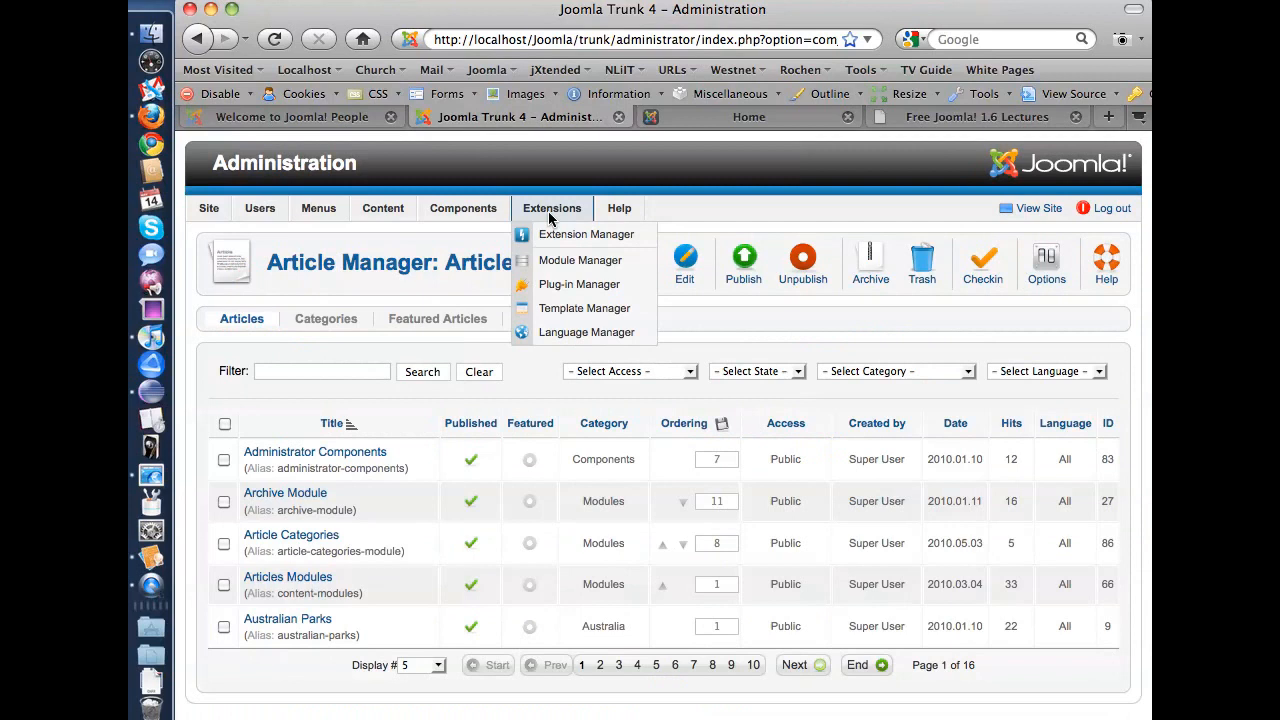
pyautogui.click(556, 289)
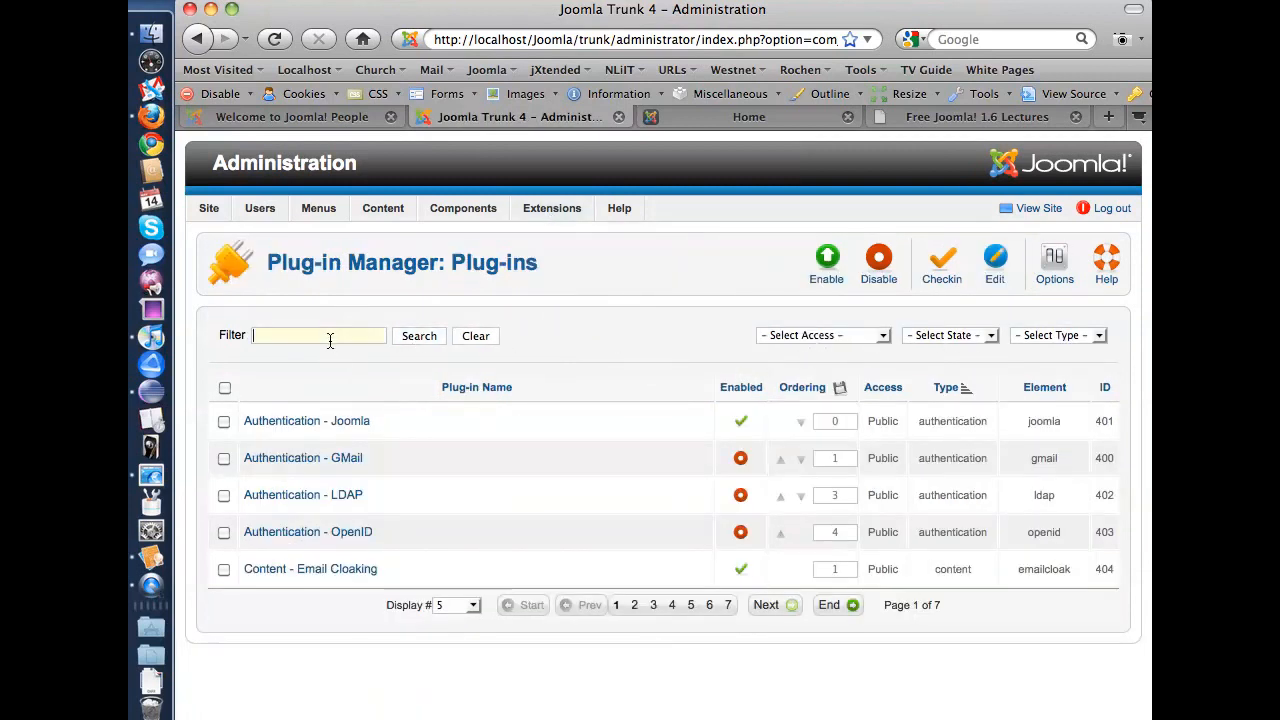
pyautogui.write('lang')
pyautogui.press('Return')
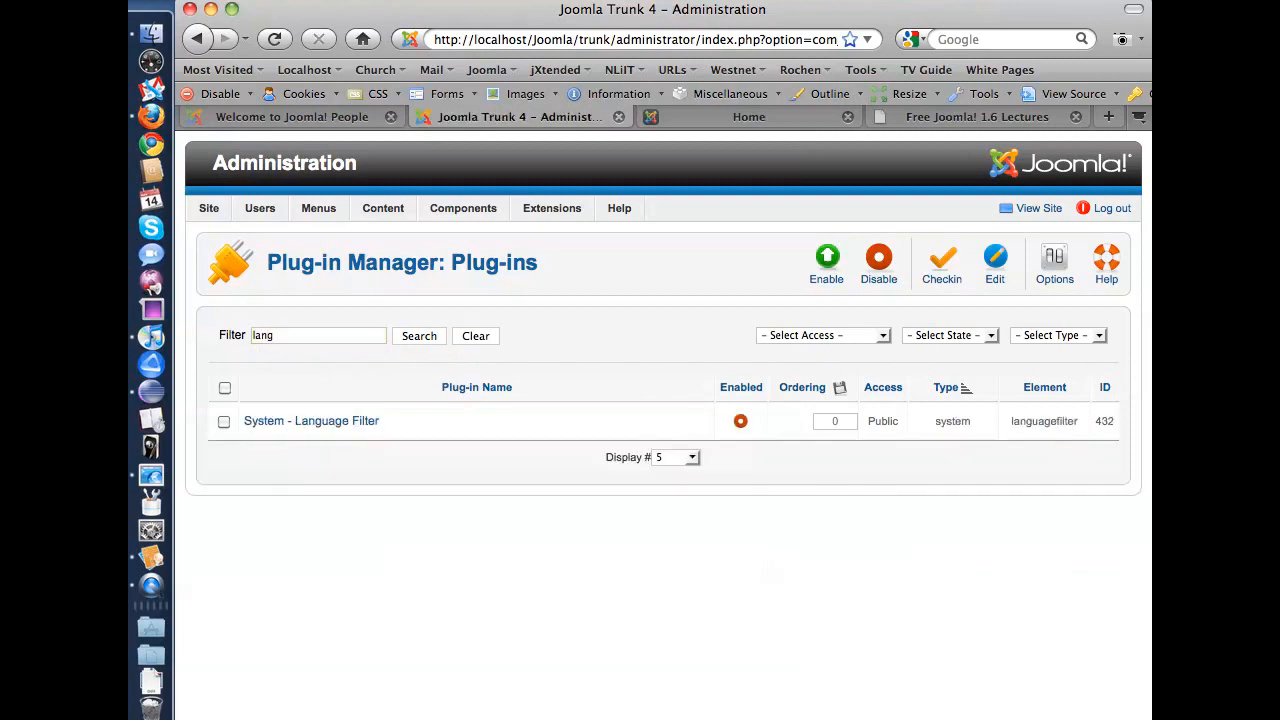
pyautogui.click(313, 425)
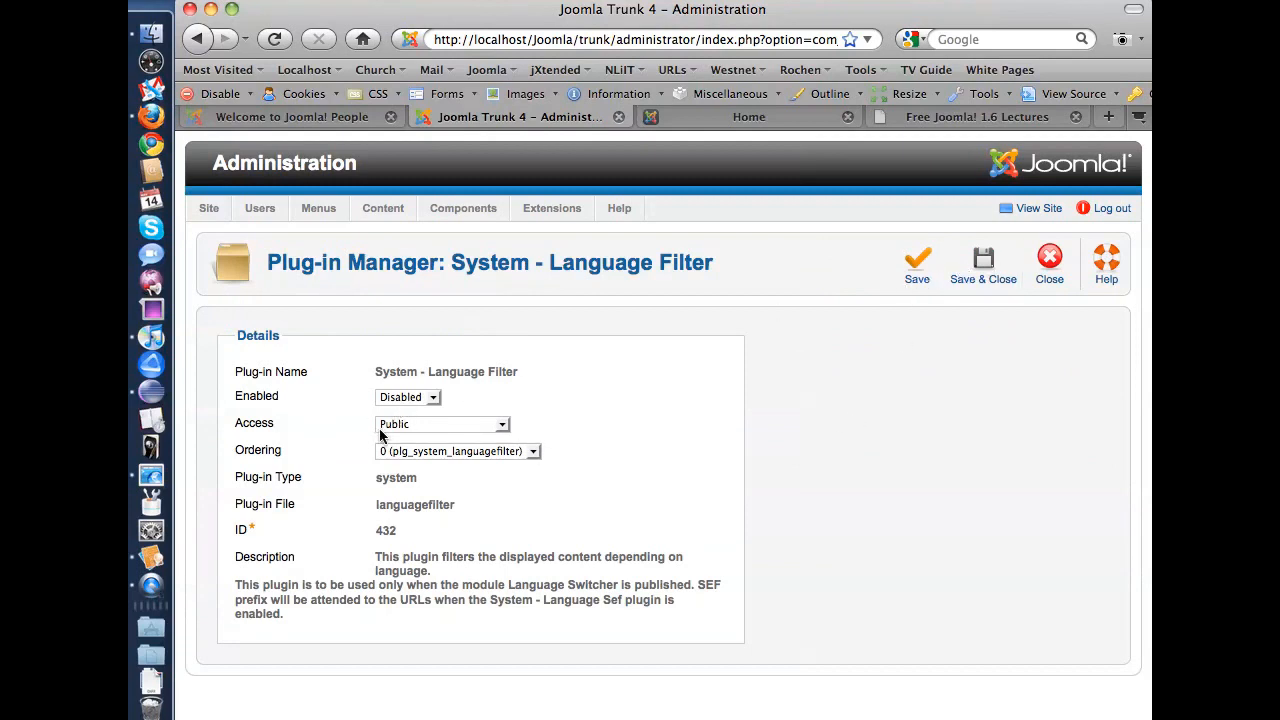
# Enable the System - Language Filter plug-in, save it and close it.
pyautogui.click(406, 400)
pyautogui.click(408, 420)
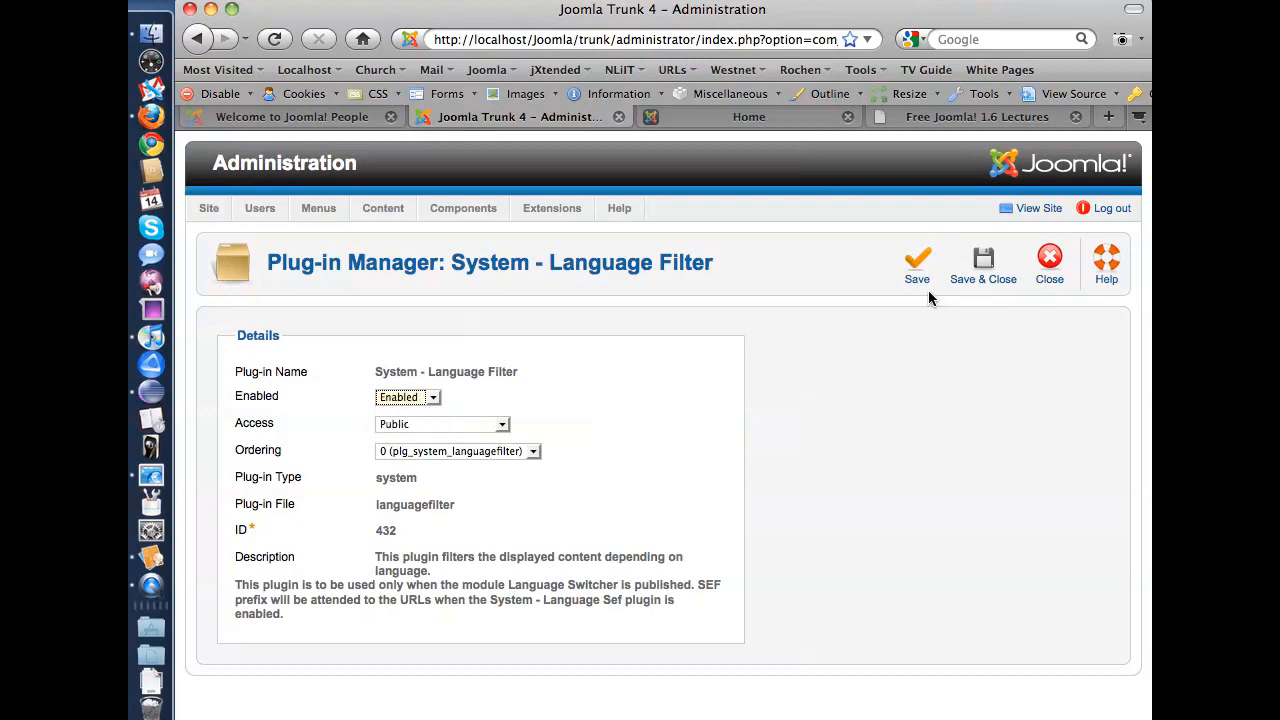
pyautogui.click(975, 272)
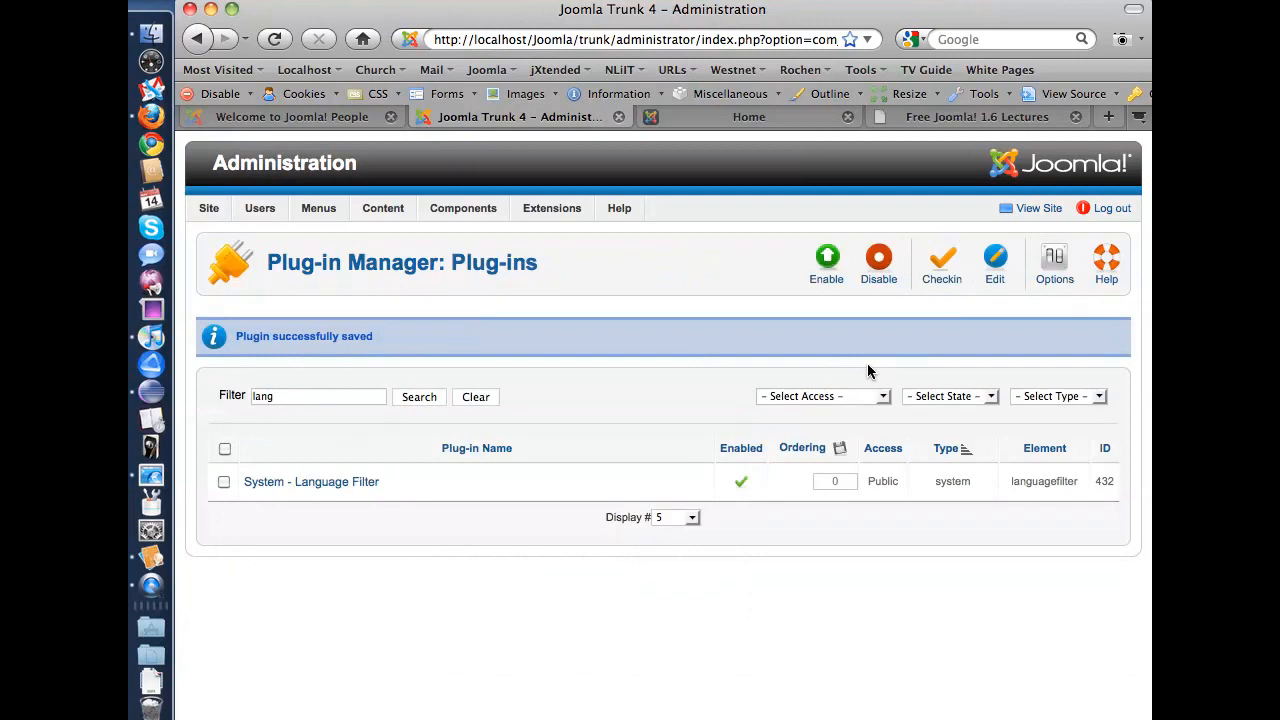
# Go to the Module Manager, search the site modules for "lang", and clear the filter again.
pyautogui.moveTo(547, 218)
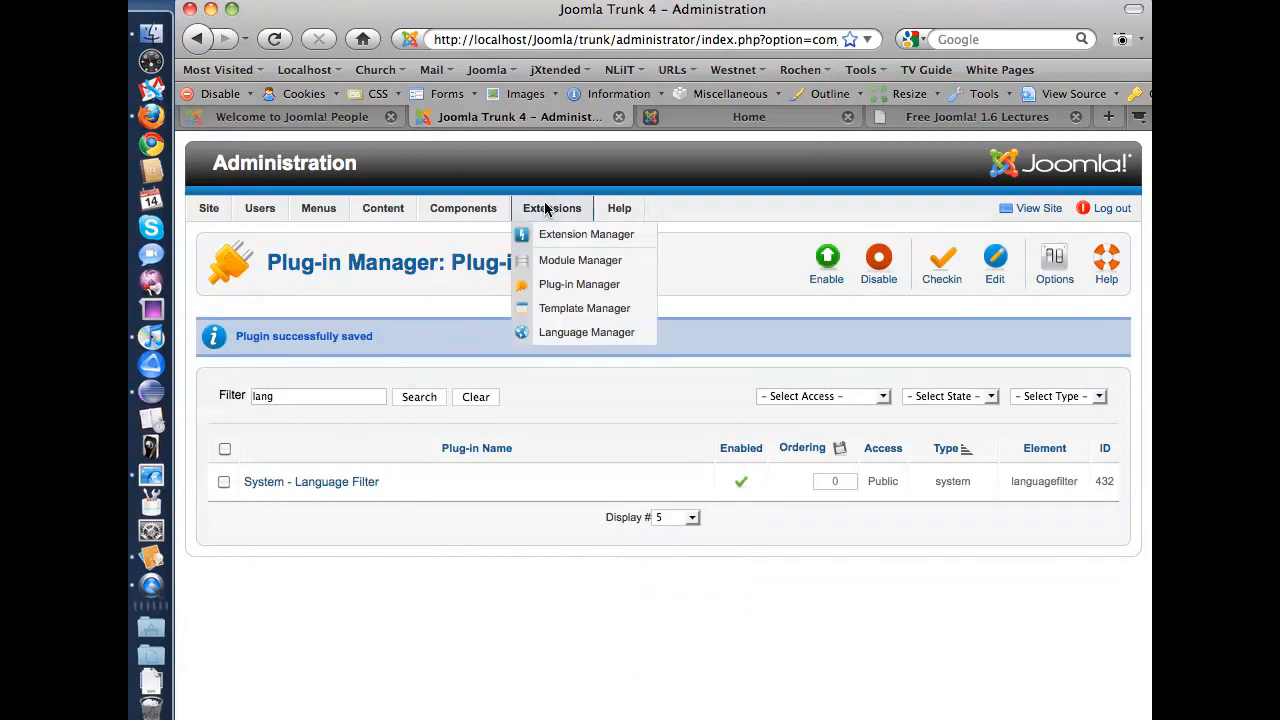
pyautogui.click(560, 260)
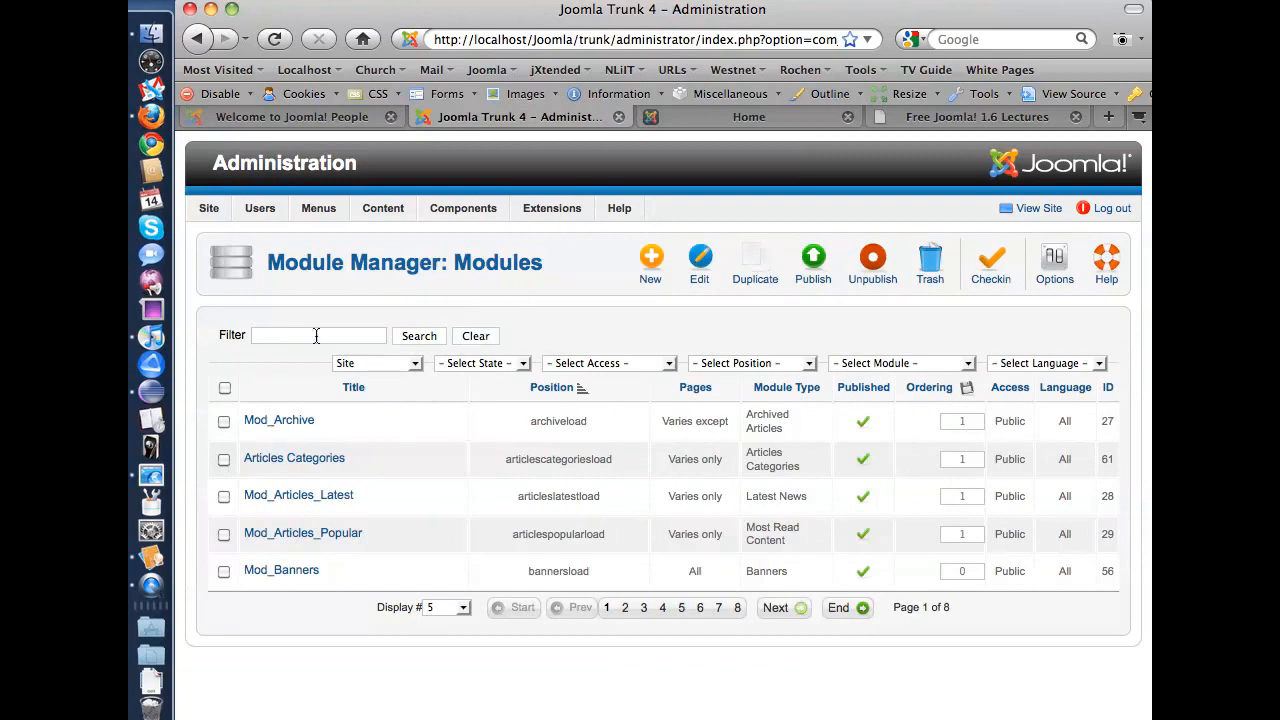
pyautogui.write('lang')
pyautogui.press('Return')
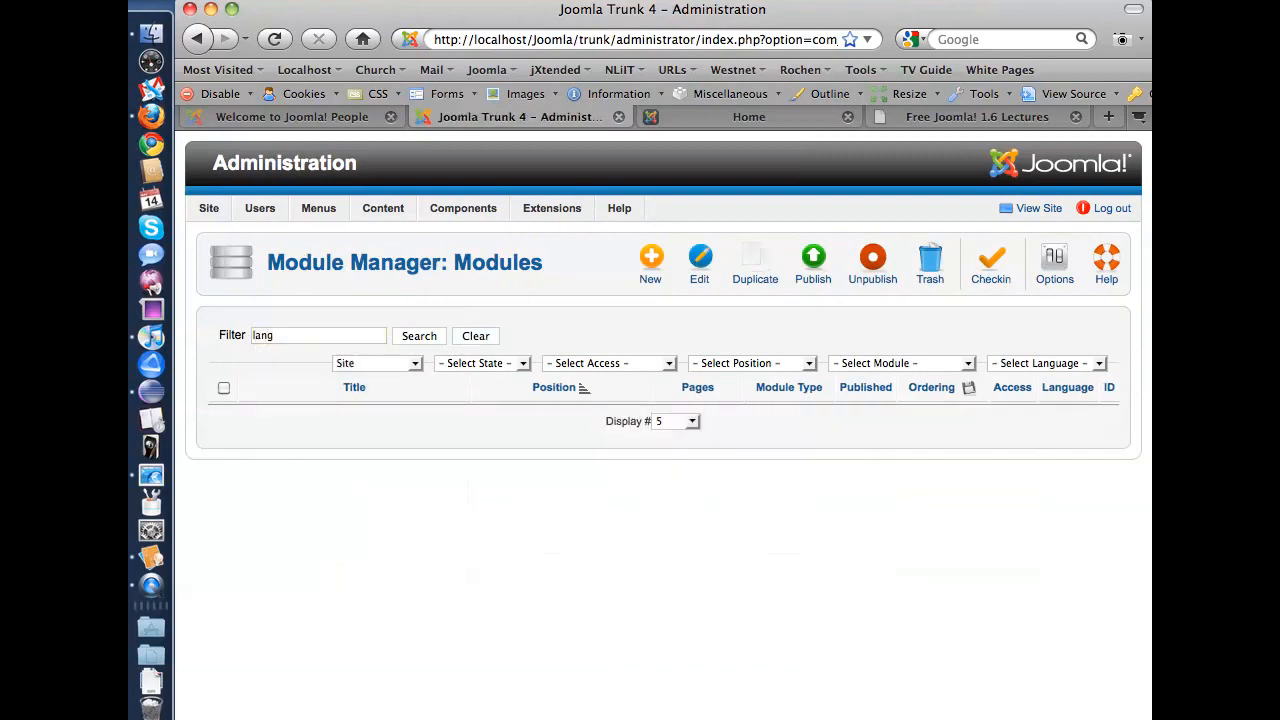
pyautogui.moveTo(279, 335); pyautogui.dragTo(240, 332)
pyautogui.press('BackSpace')
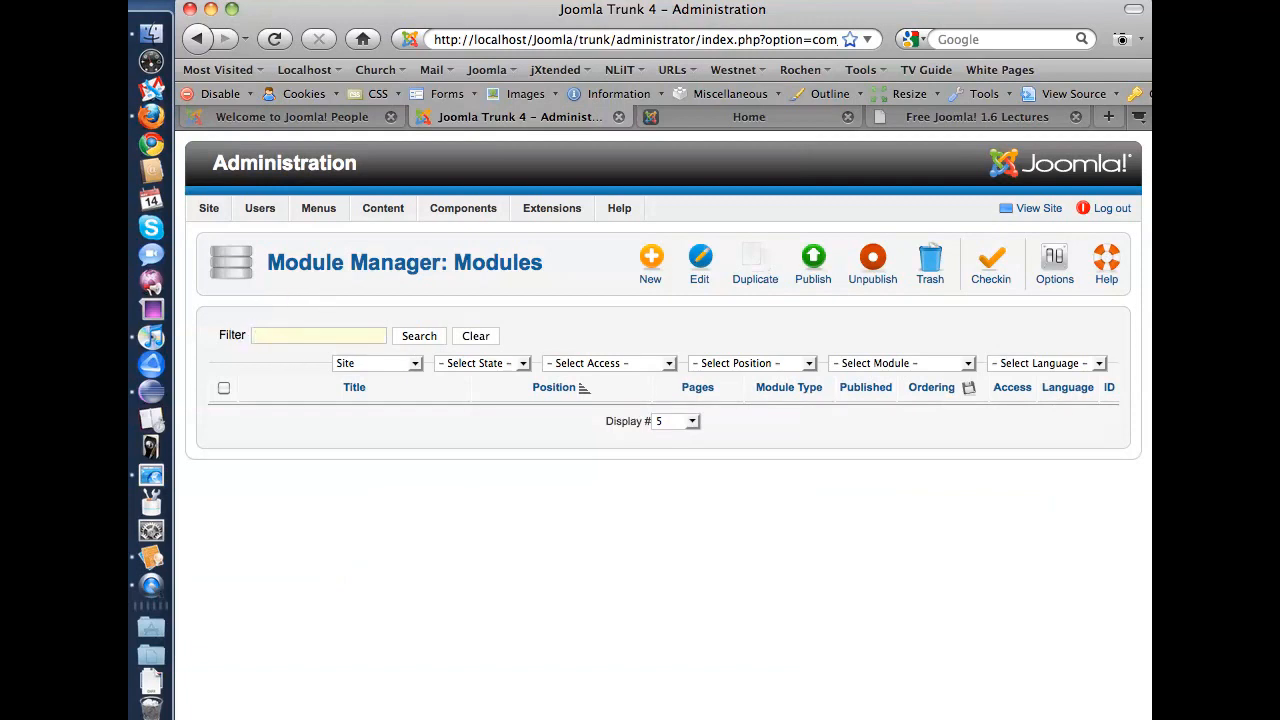
pyautogui.click(477, 336)
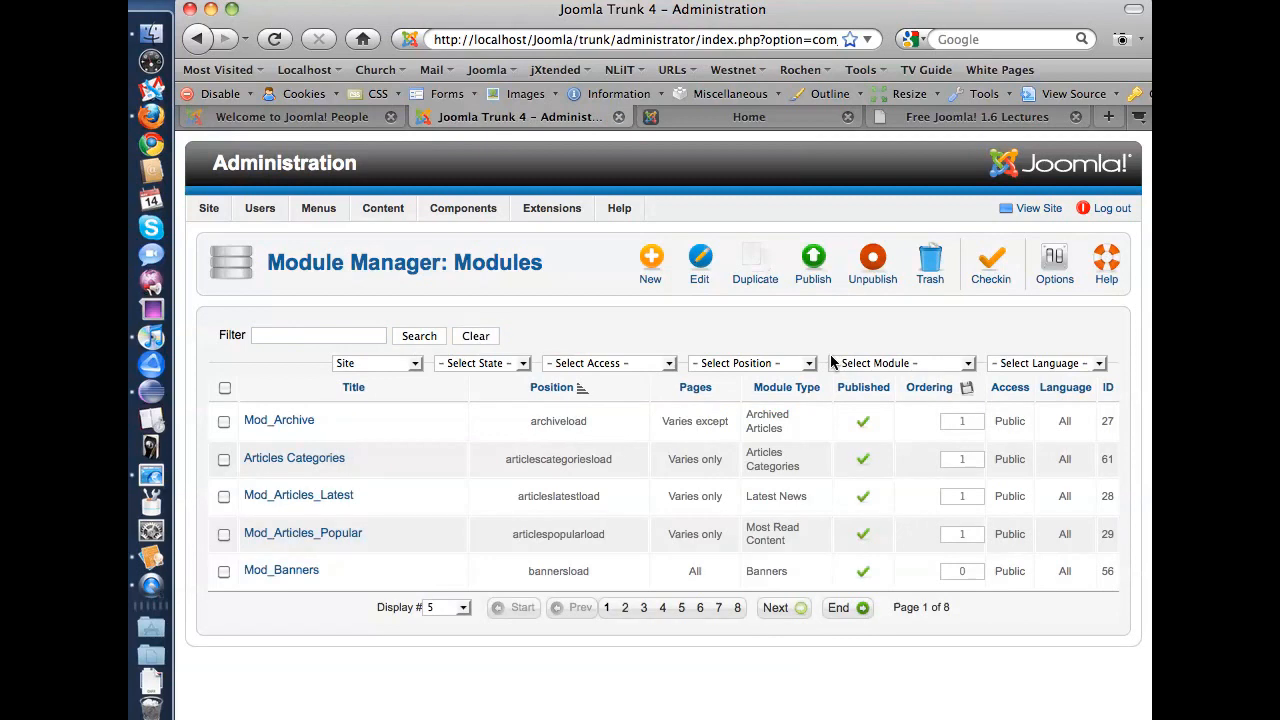
# Start a new Language Switcher module and title it "Language".
pyautogui.click(651, 264)
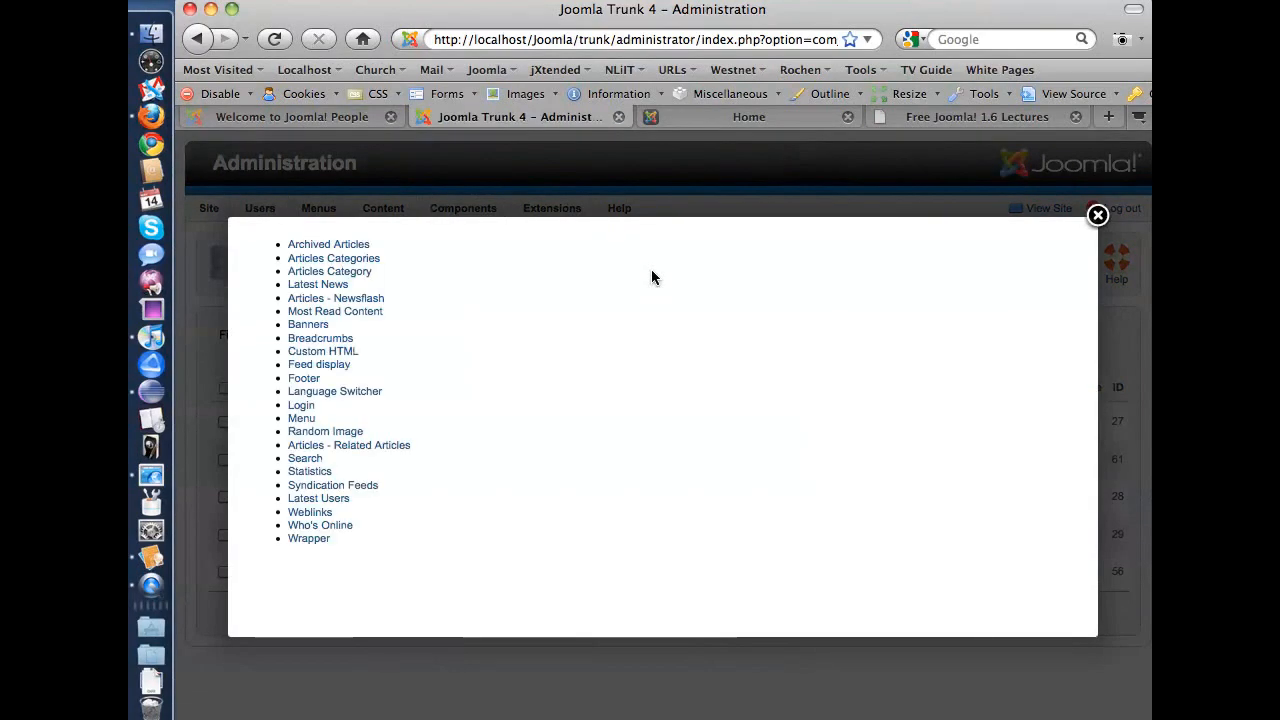
pyautogui.click(352, 392)
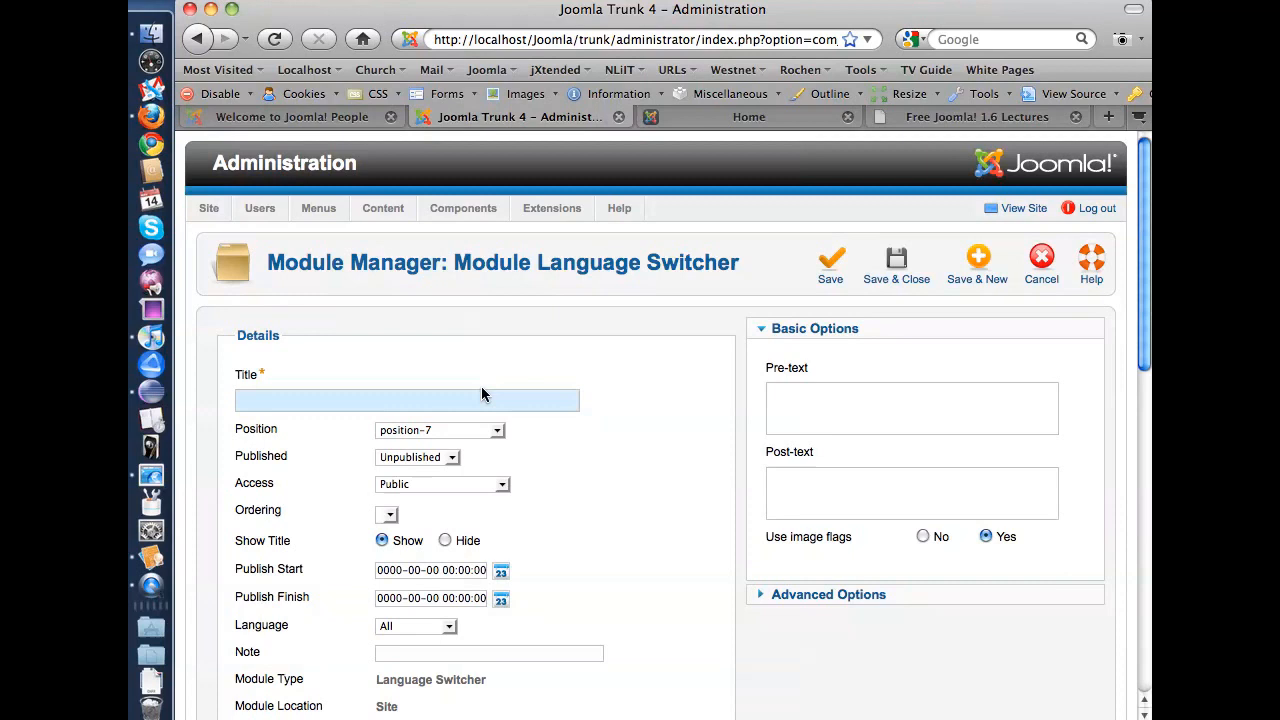
pyautogui.write('Language')
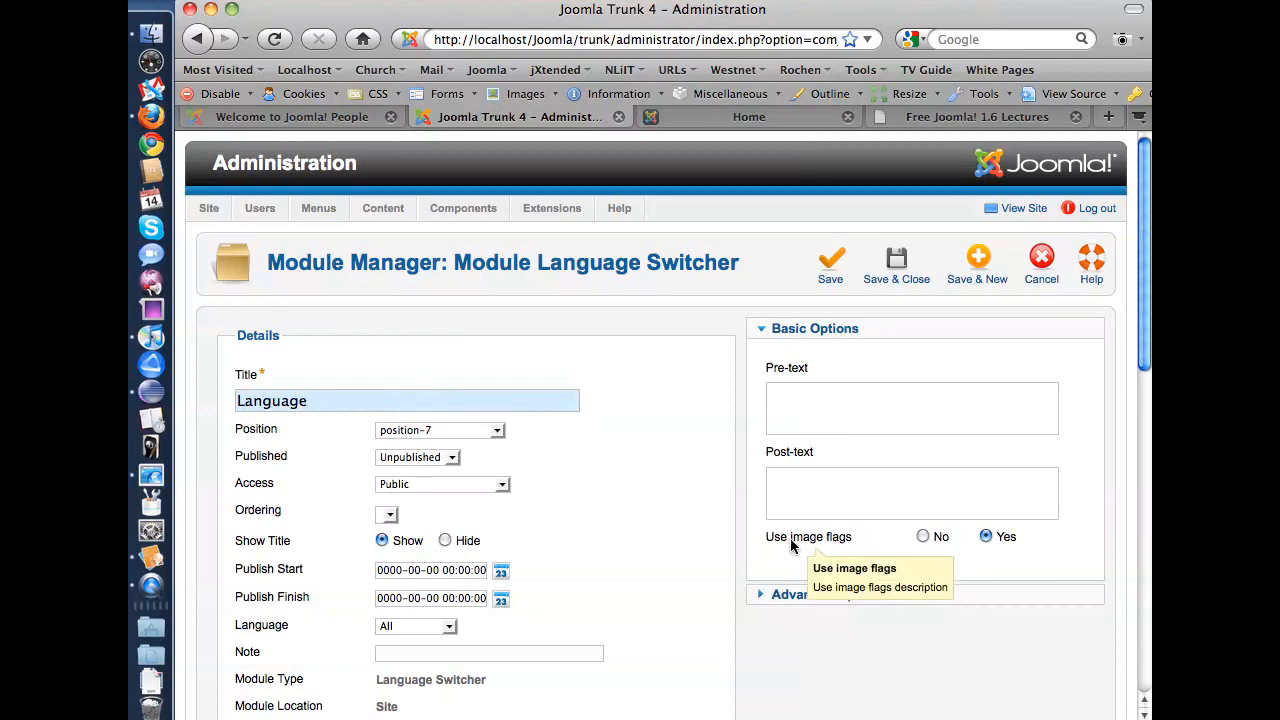
# Set the new module's position to left, review its description and menu assignment, and save and close it.
pyautogui.click(459, 430)
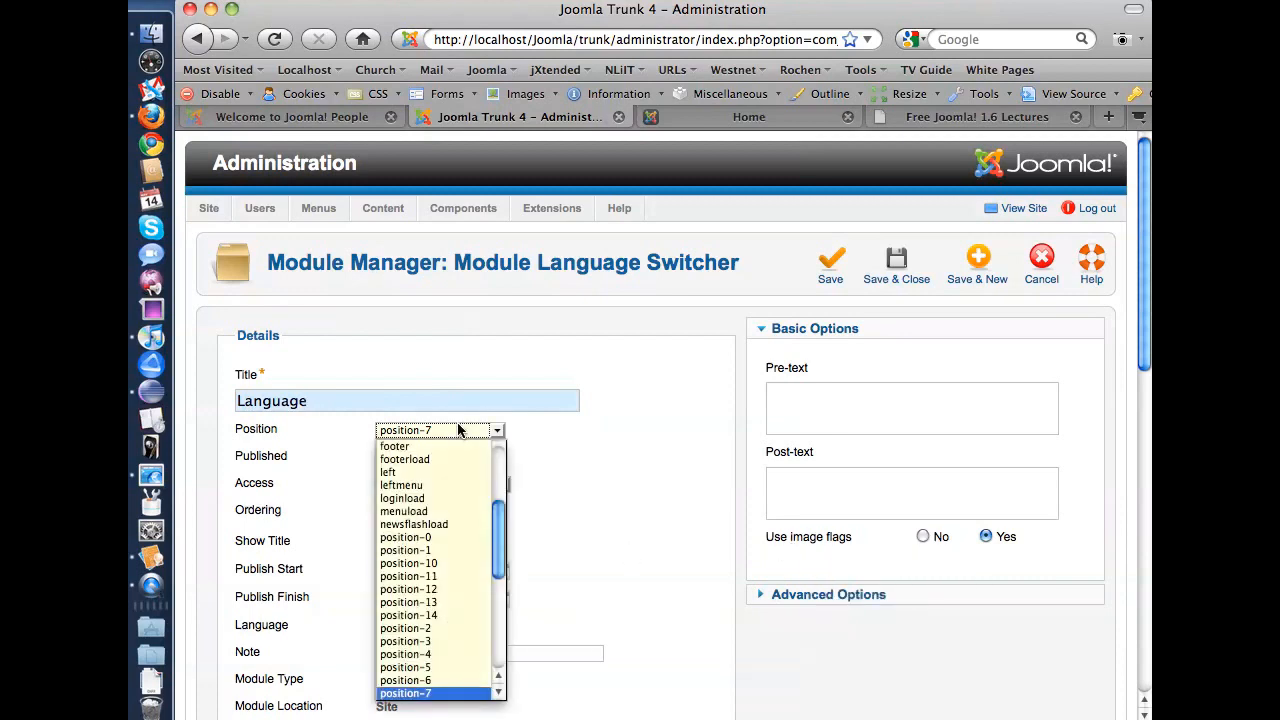
pyautogui.scroll(3, 468, 530)
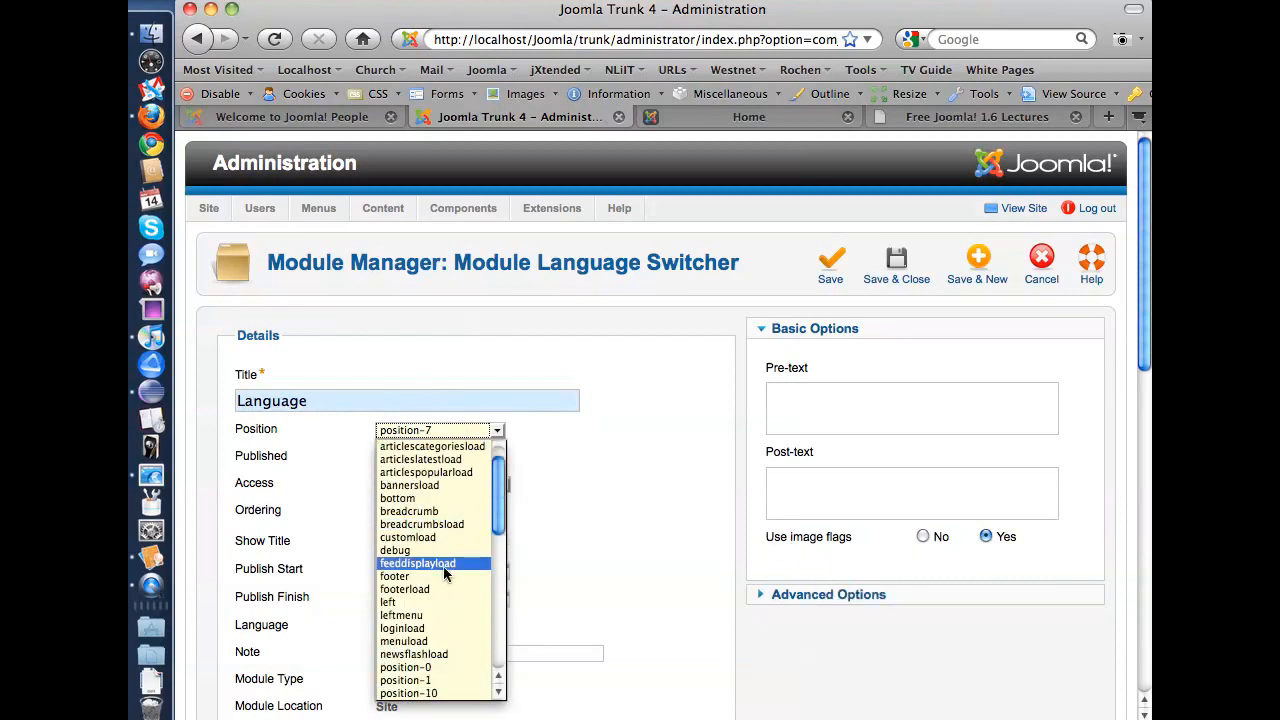
pyautogui.click(413, 604)
pyautogui.scroll(-2, 505, 490)
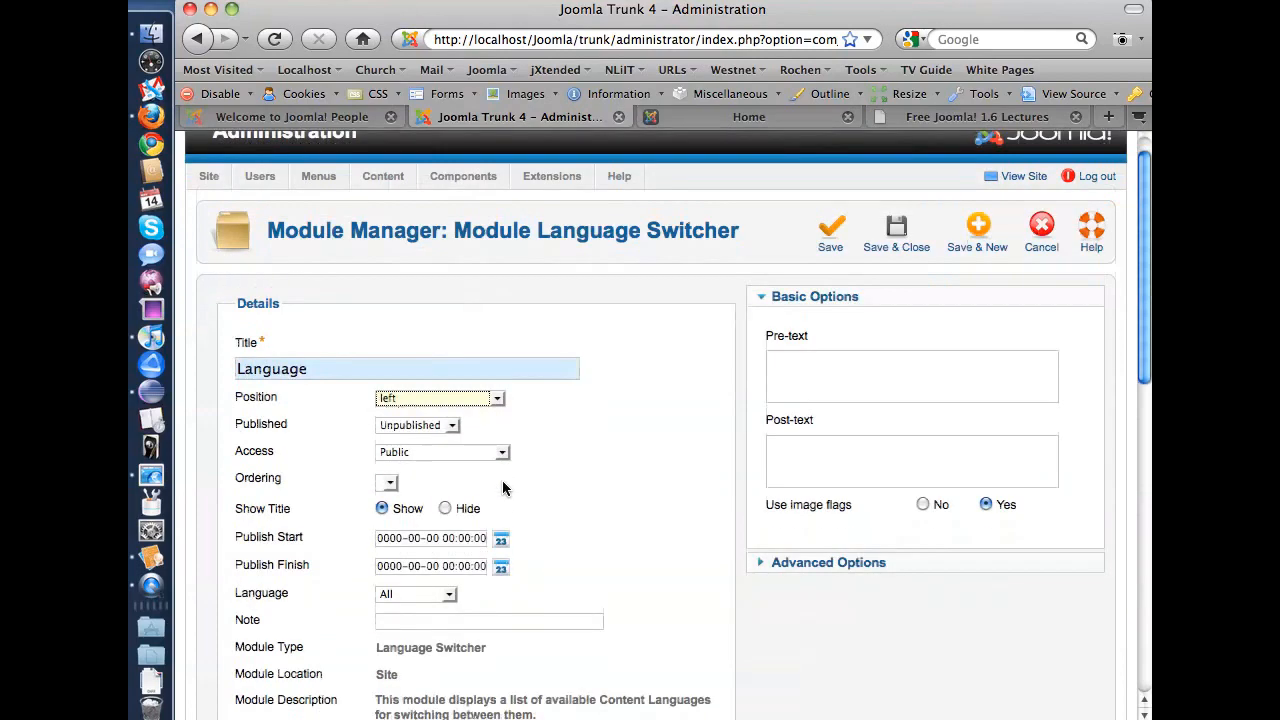
pyautogui.scroll(-12, 503, 487)
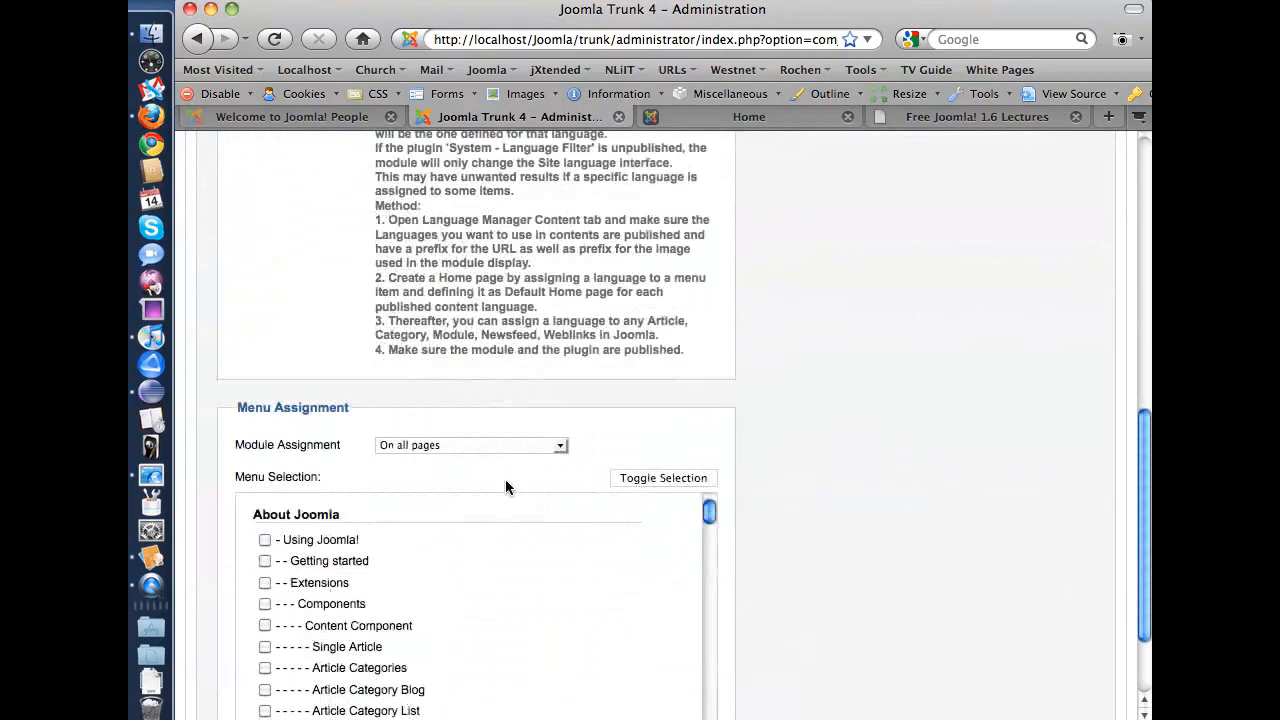
pyautogui.scroll(14, 500, 483)
pyautogui.scroll(-14, 505, 490)
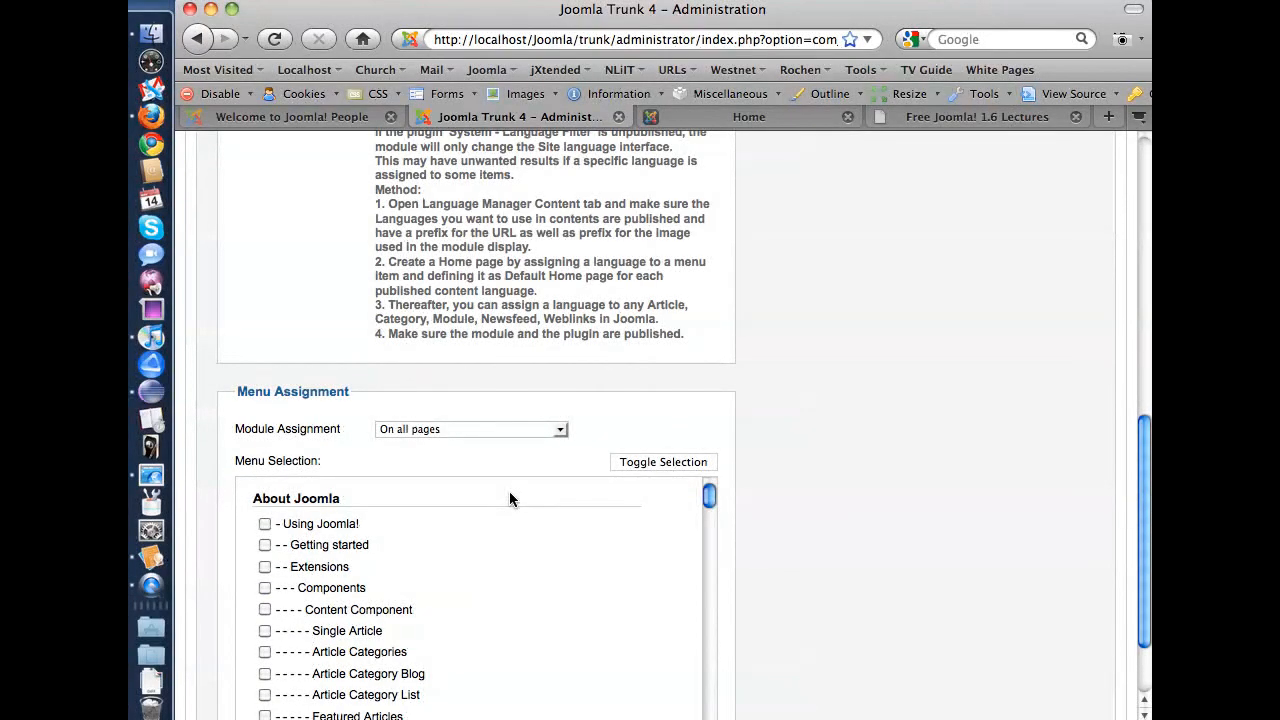
pyautogui.scroll(6, 921, 421)
pyautogui.scroll(7, 928, 437)
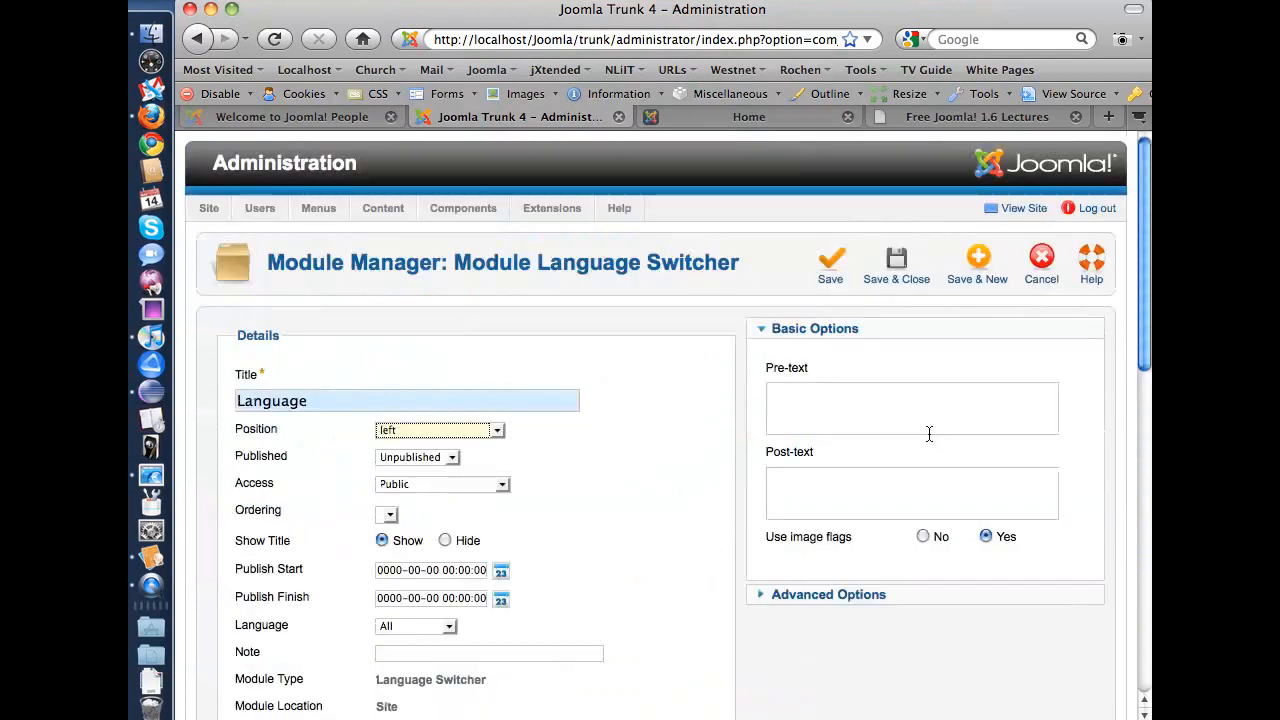
pyautogui.click(896, 280)
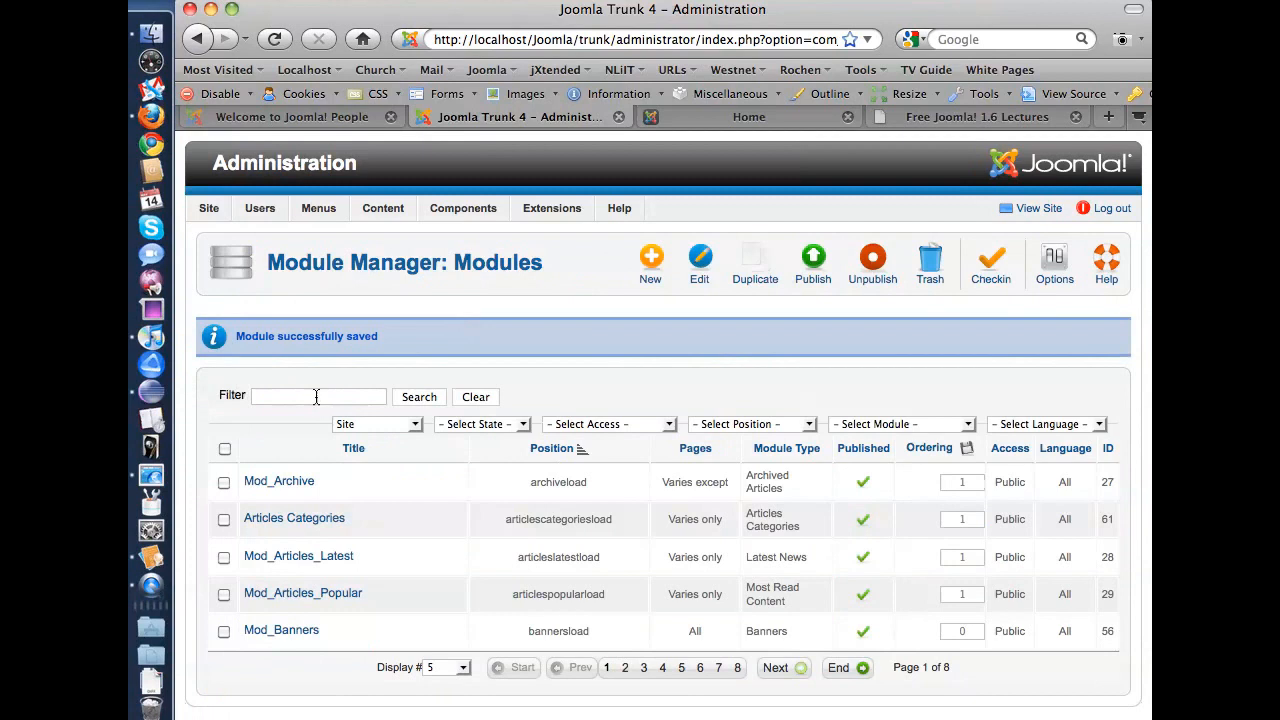
# Filter the modules by "lang" and publish the Language module.
pyautogui.write('lang')
pyautogui.press('Return')
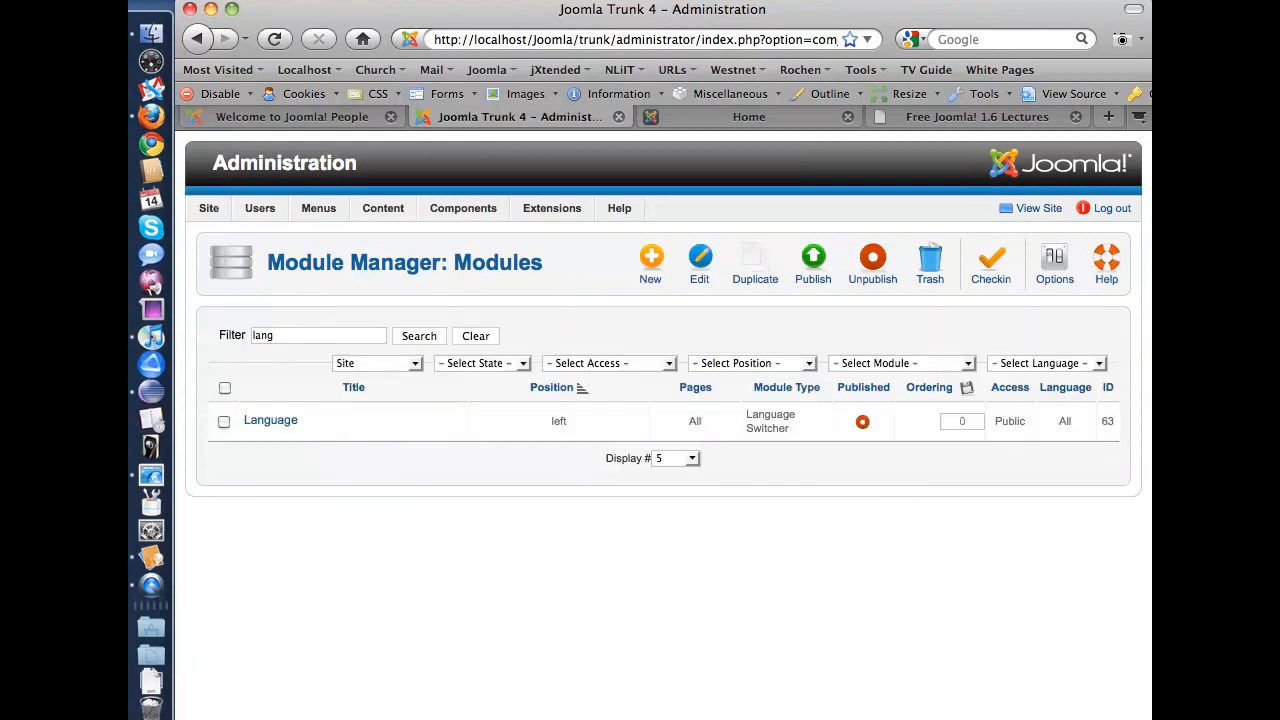
pyautogui.click(863, 424)
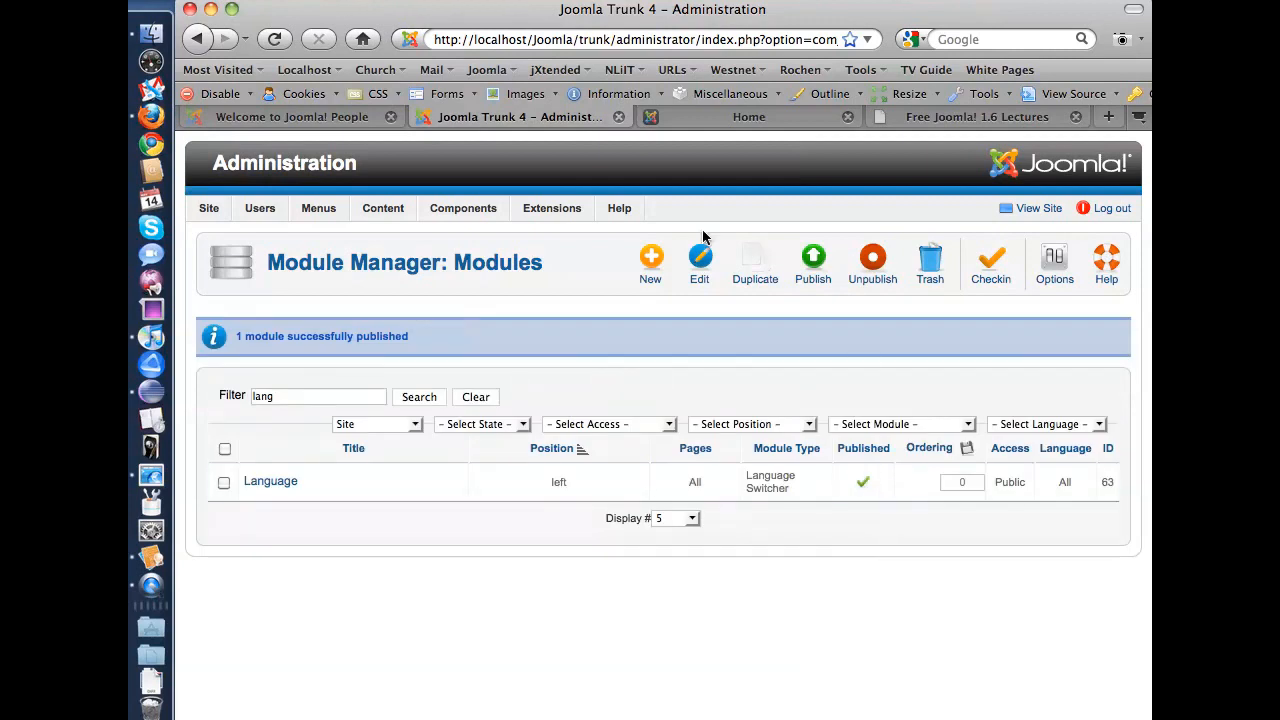
# Reload the site's home page and look for the language switcher.
pyautogui.click(720, 120)
pyautogui.press('super+r')
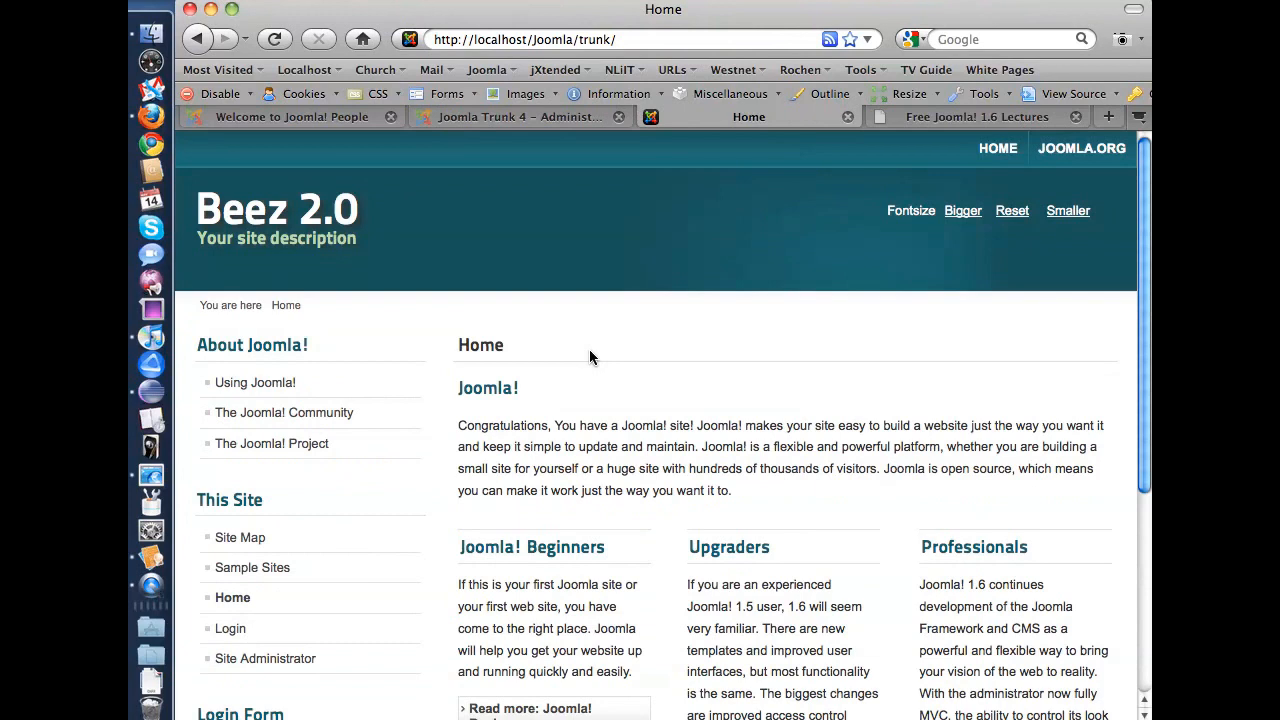
pyautogui.scroll(-5, 589, 357)
pyautogui.scroll(5, 585, 345)
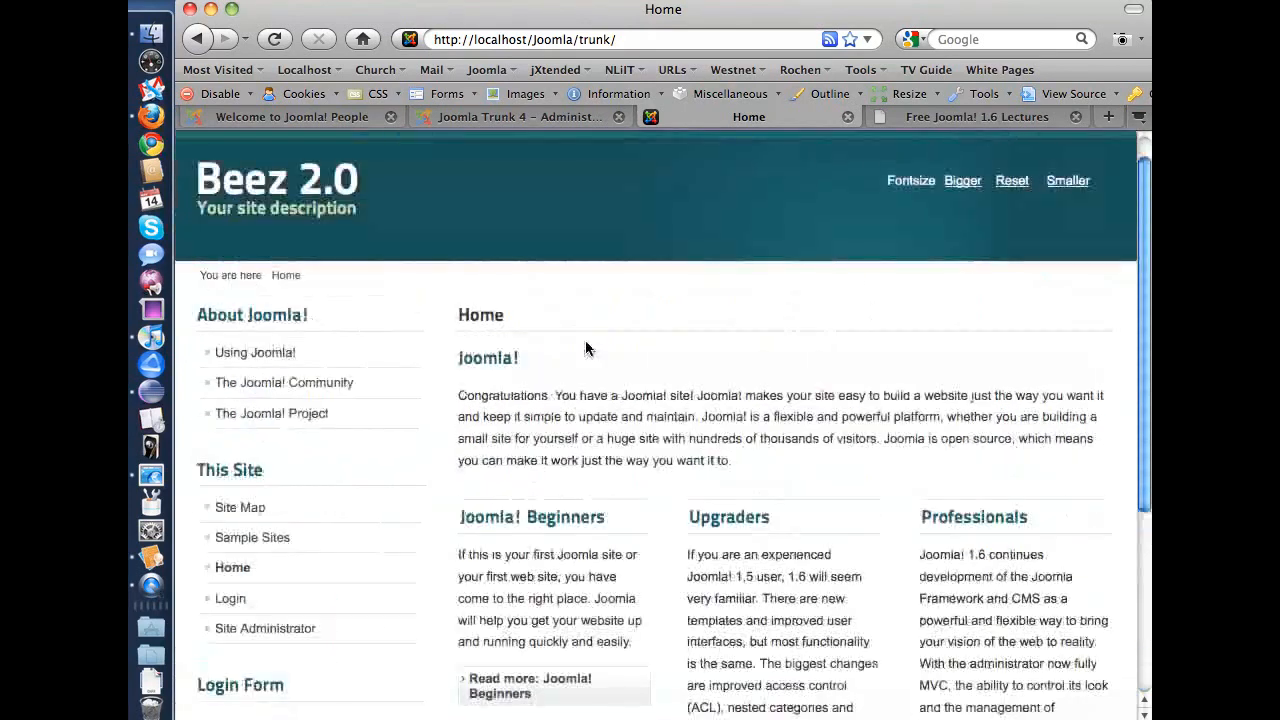
# Return to the Module Manager, clear the text filter, and list only the modules in position left.
pyautogui.click(577, 118)
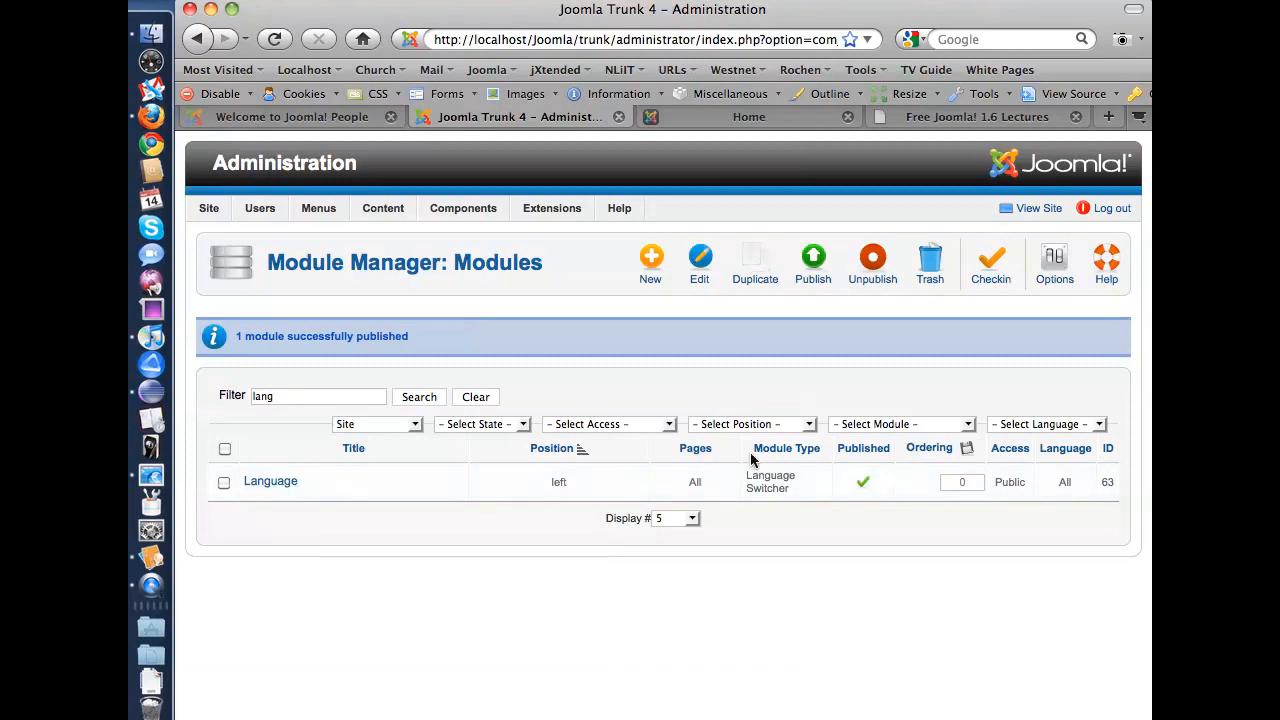
pyautogui.click(475, 397)
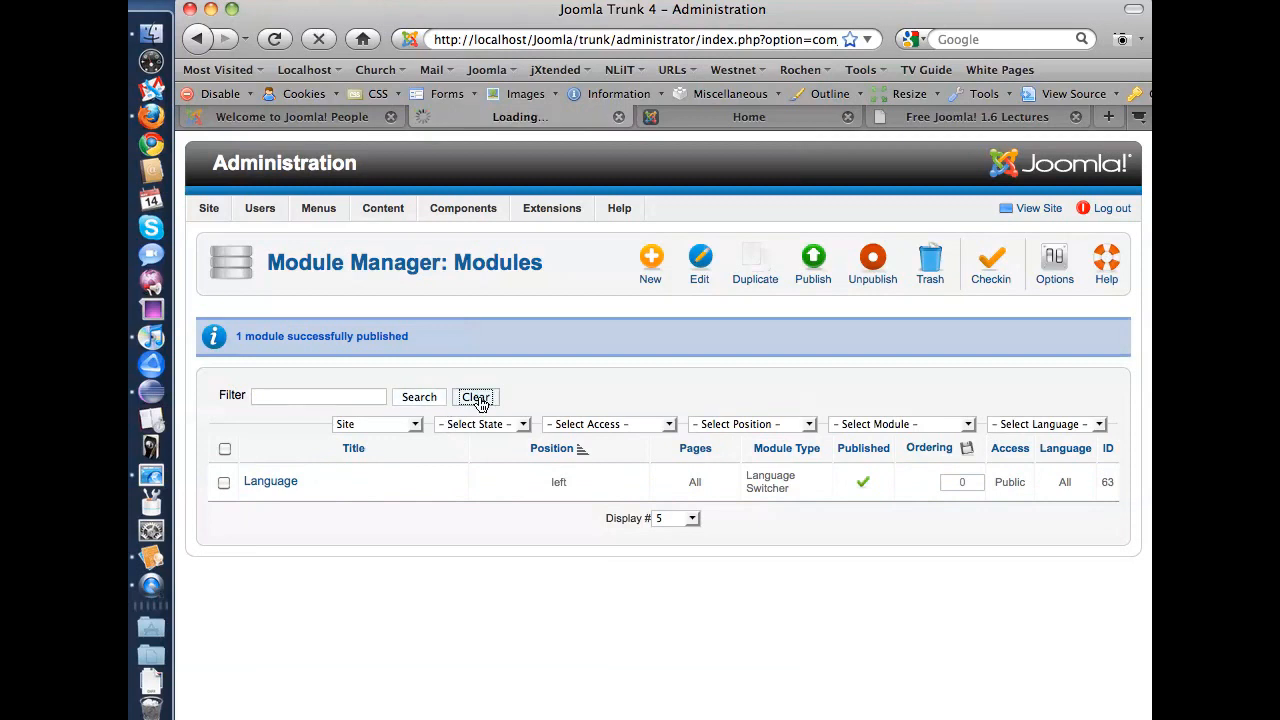
pyautogui.click(718, 363)
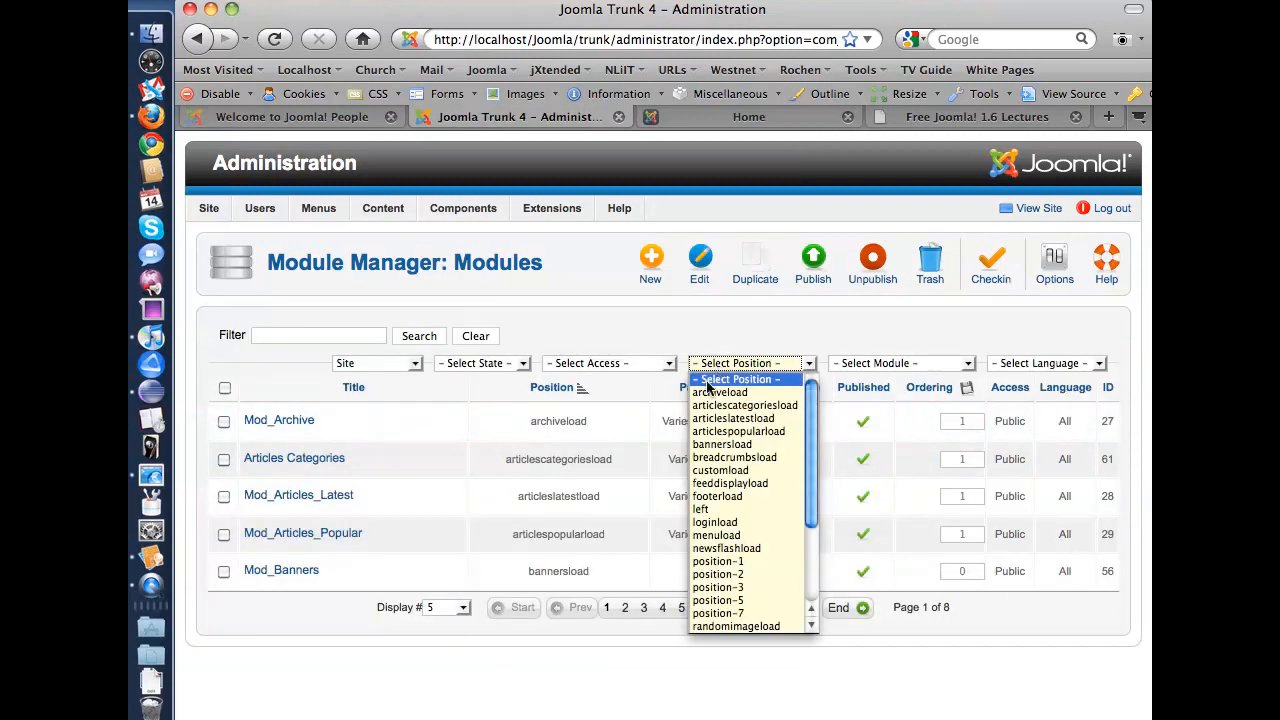
pyautogui.click(706, 510)
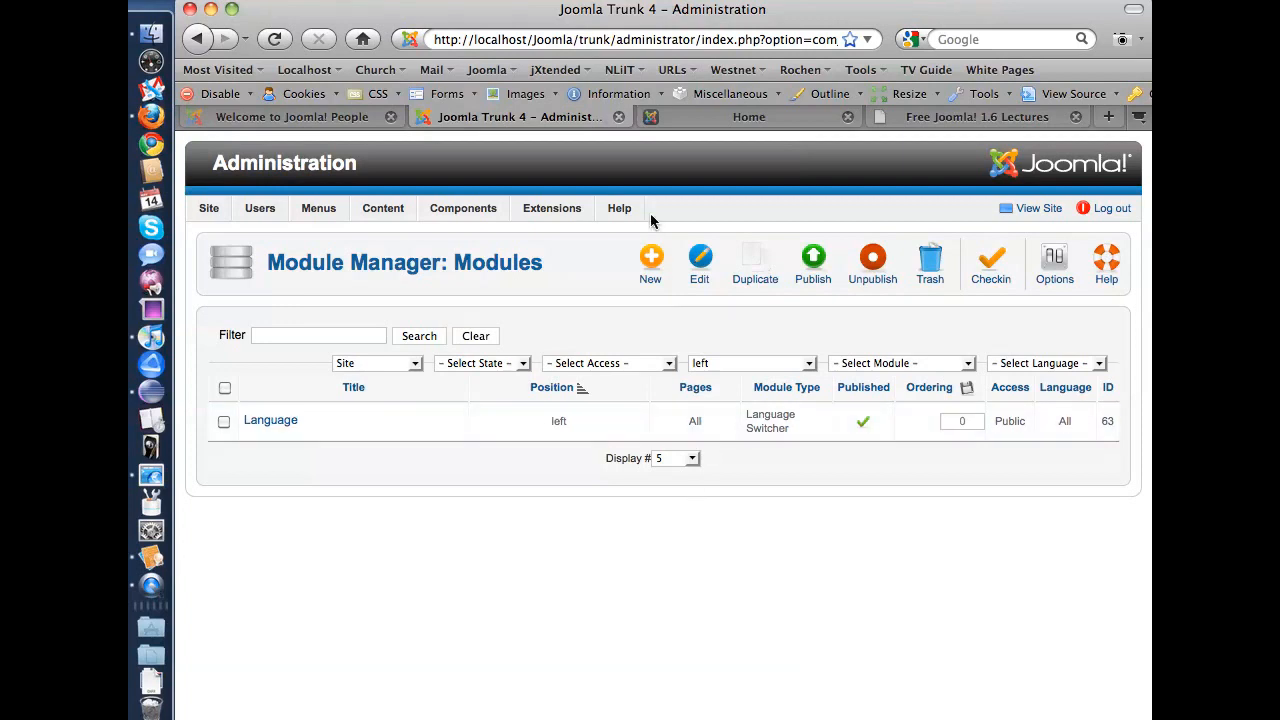
# Show the module positions on the site's home page by adding ?tp=1 to its address, and return to the normal page.
pyautogui.click(733, 118)
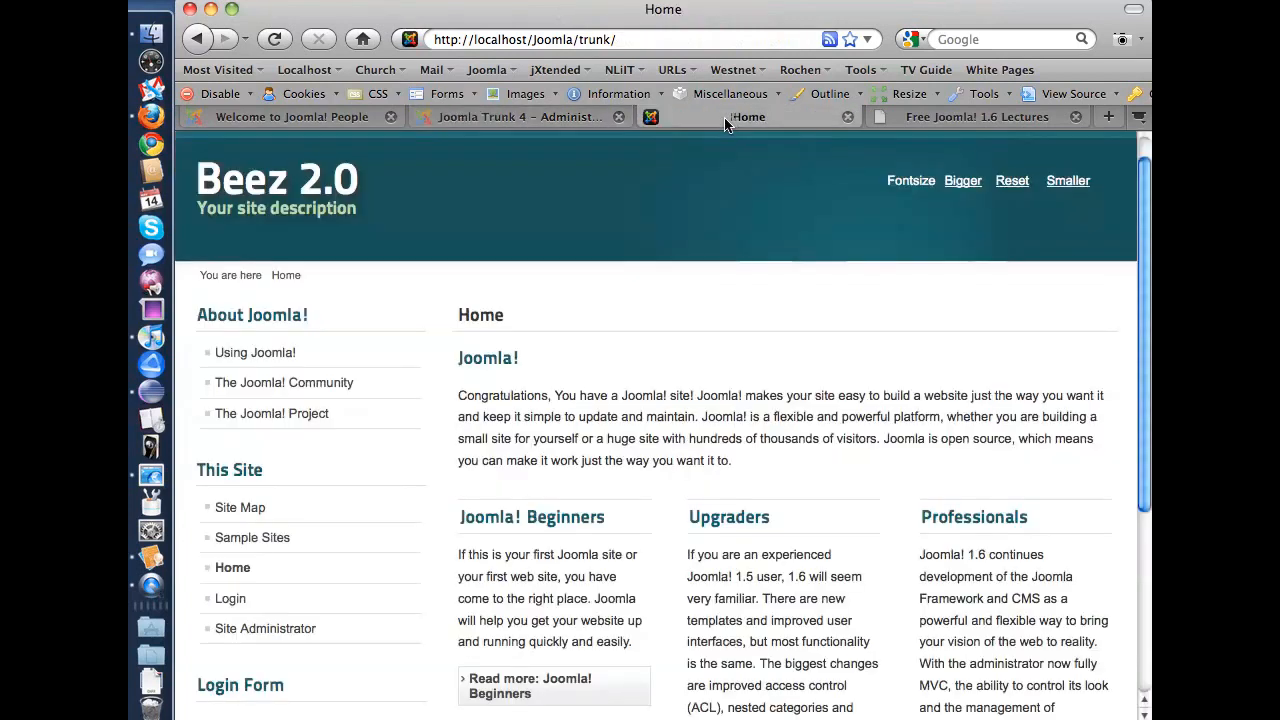
pyautogui.click(659, 40)
pyautogui.press('Right')
pyautogui.write('?tp')
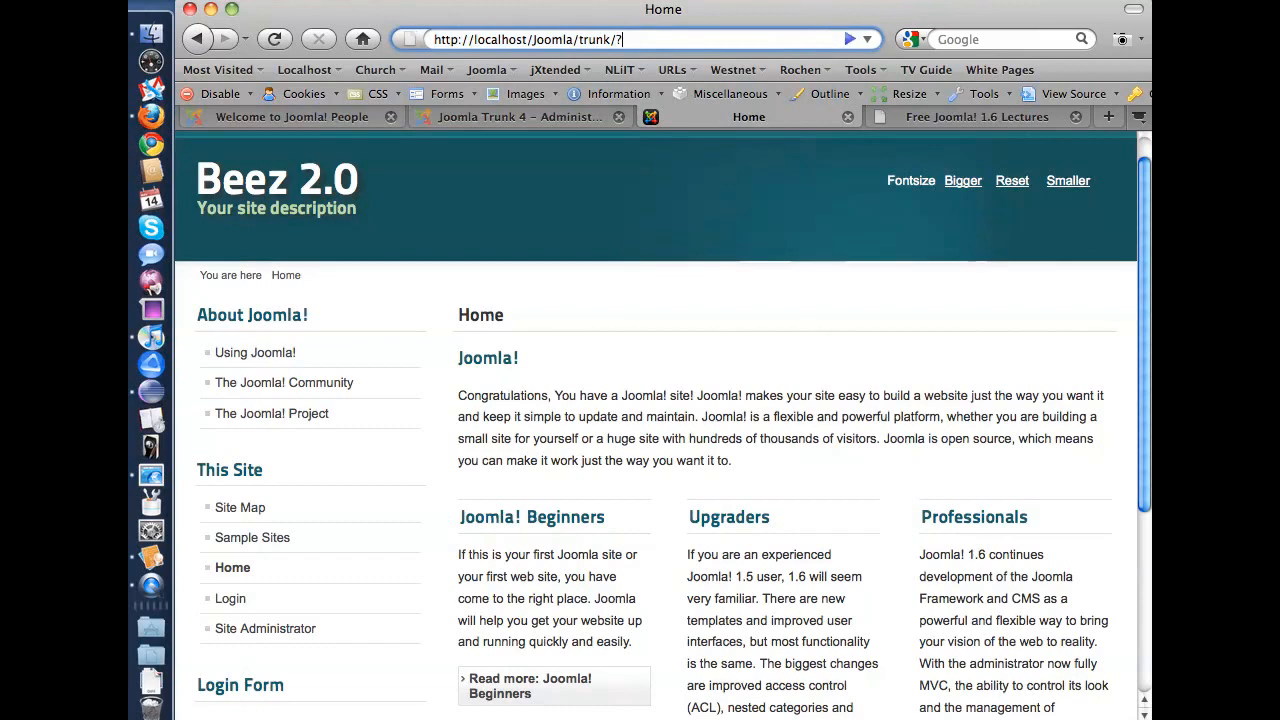
pyautogui.press('Return')
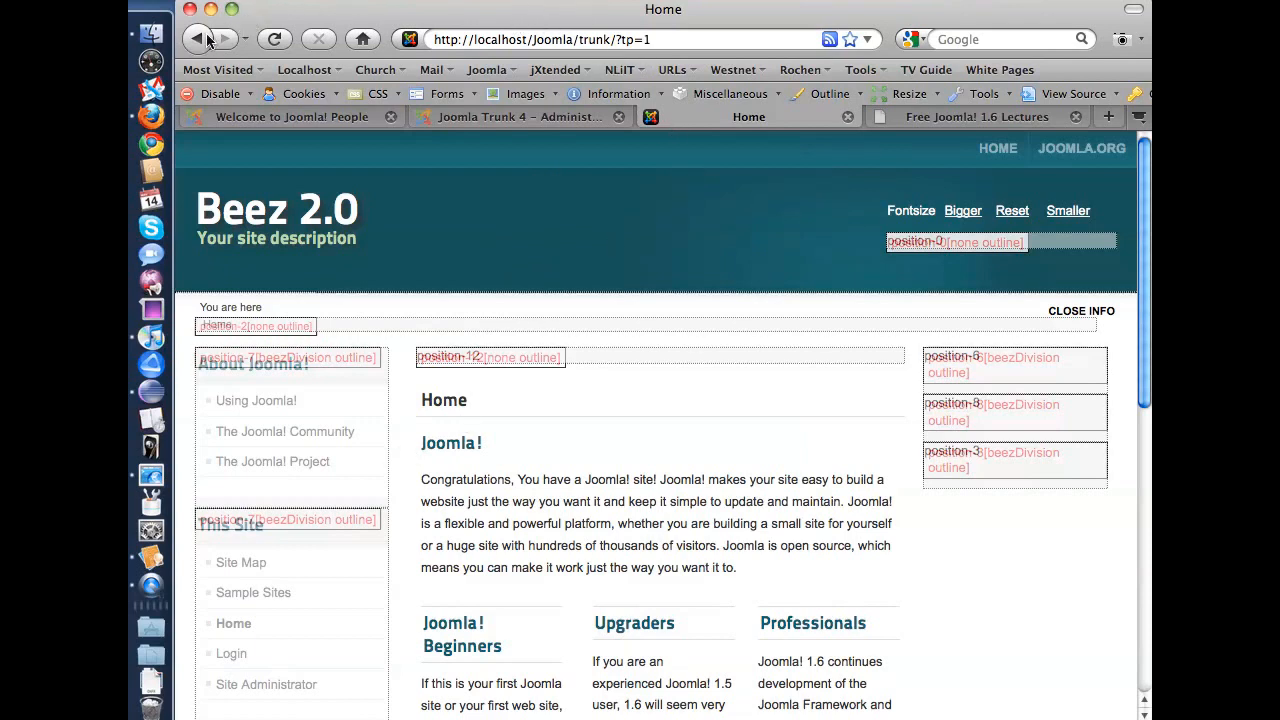
pyautogui.click(960, 116)
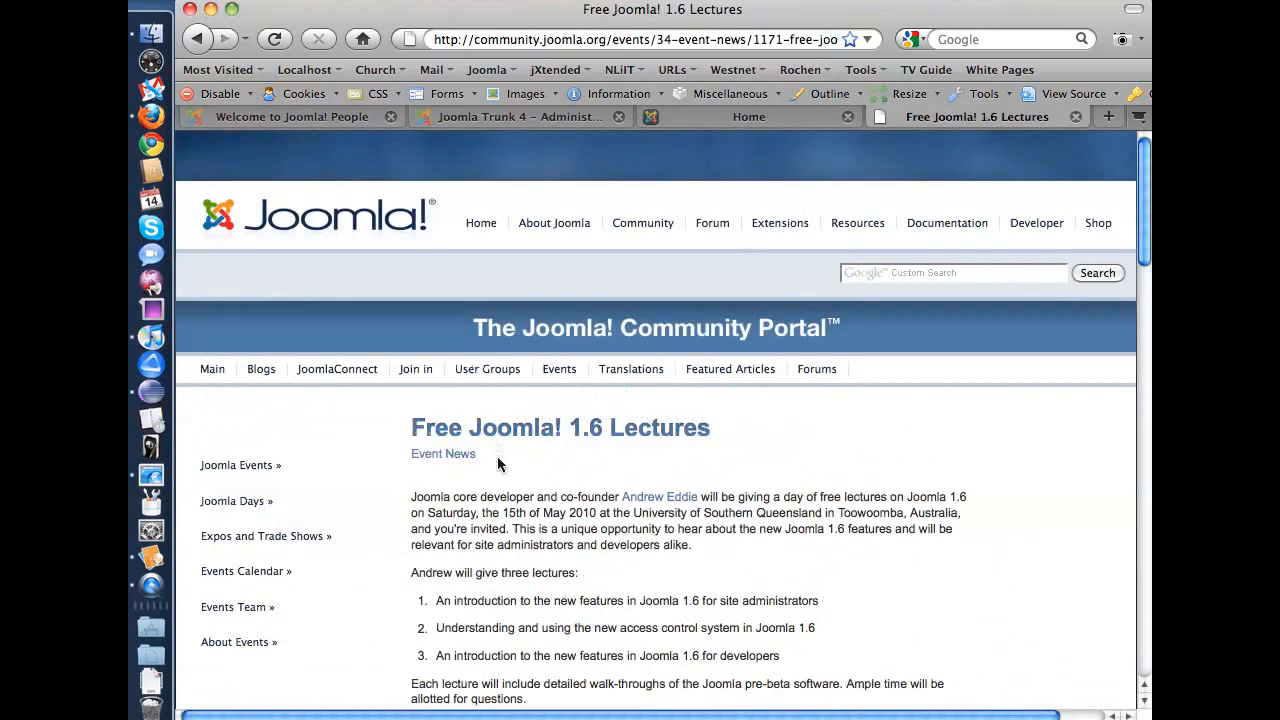
# Move the Language module to position-7, save it, and reload the site's home page to check the language switcher.
pyautogui.click(566, 118)
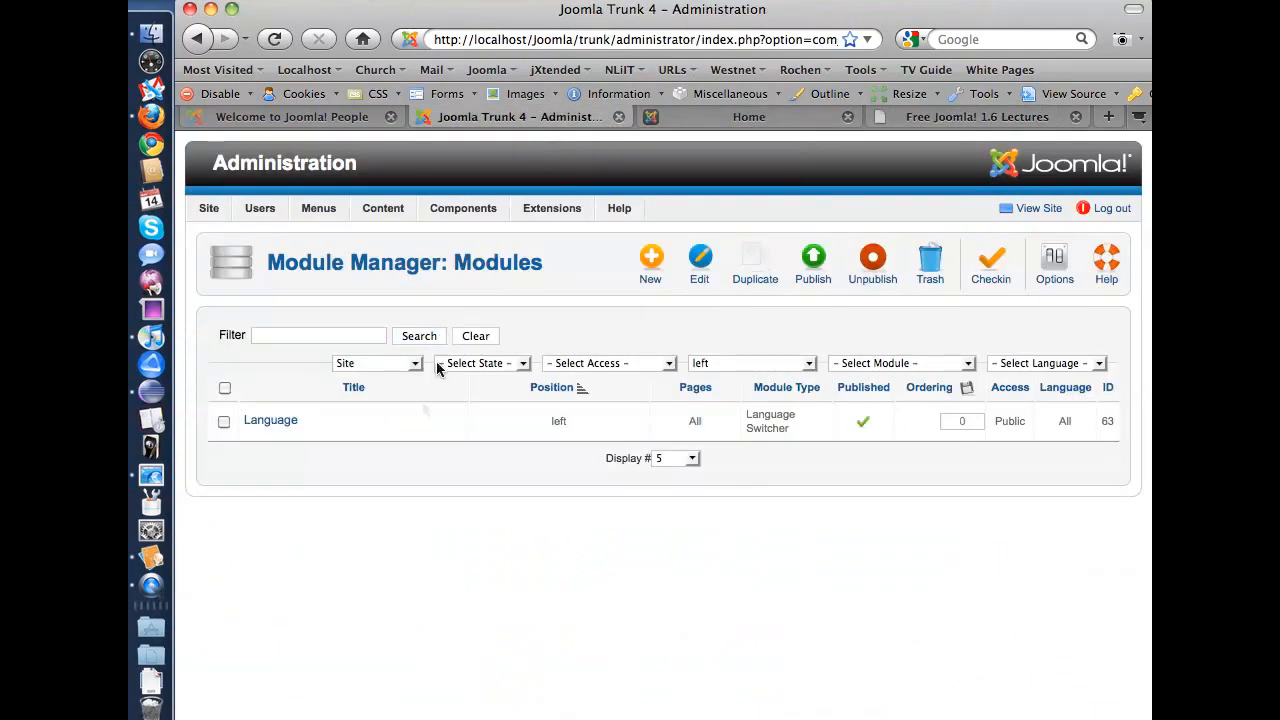
pyautogui.click(290, 426)
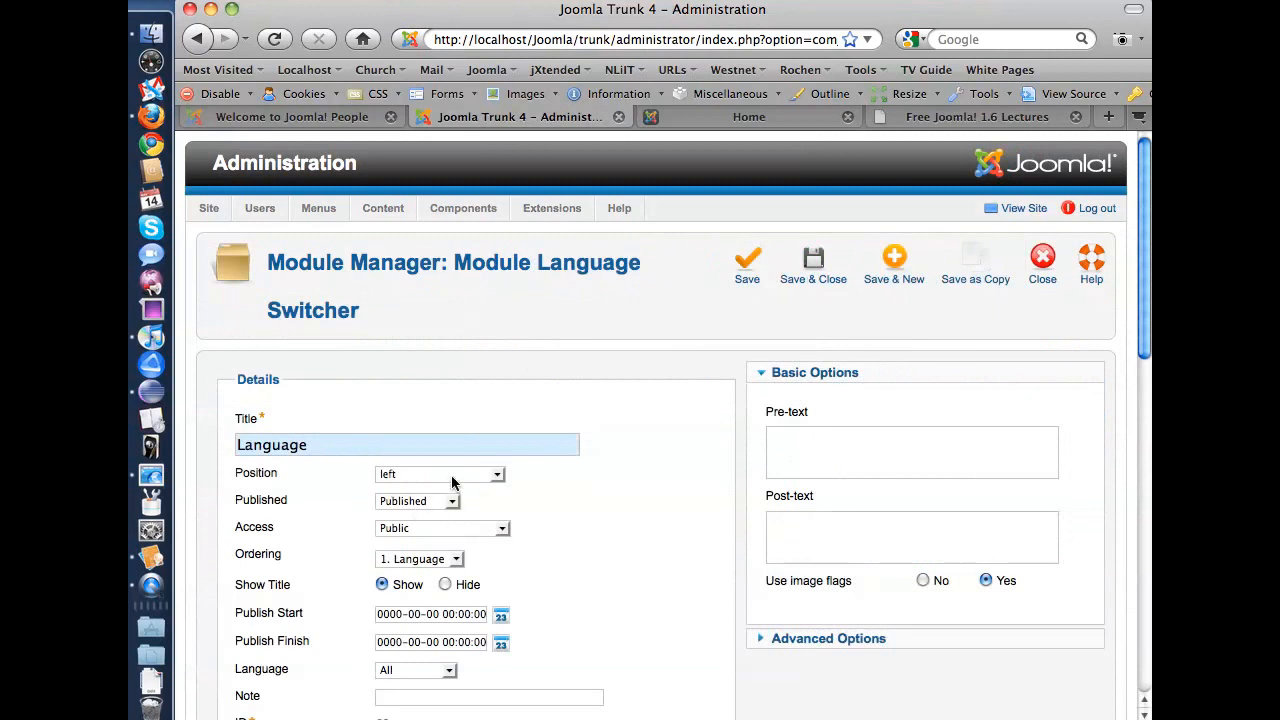
pyautogui.click(452, 479)
pyautogui.scroll(-5, 440, 360)
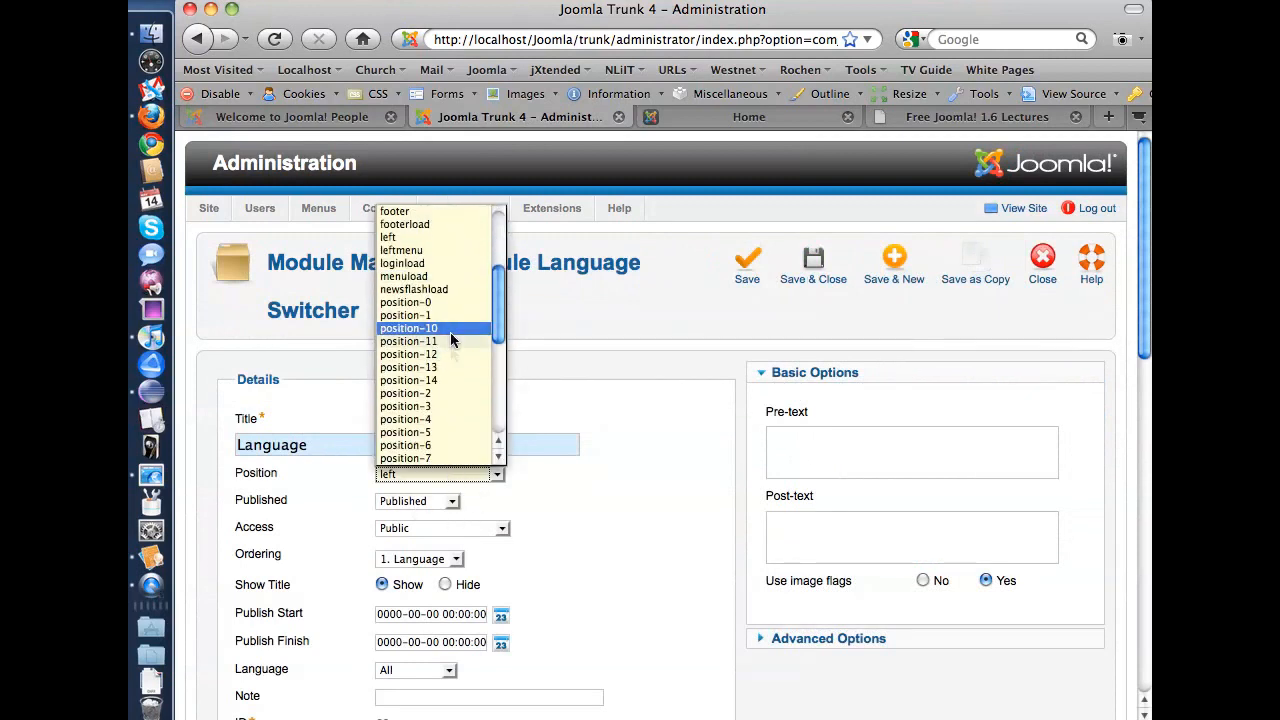
pyautogui.click(437, 419)
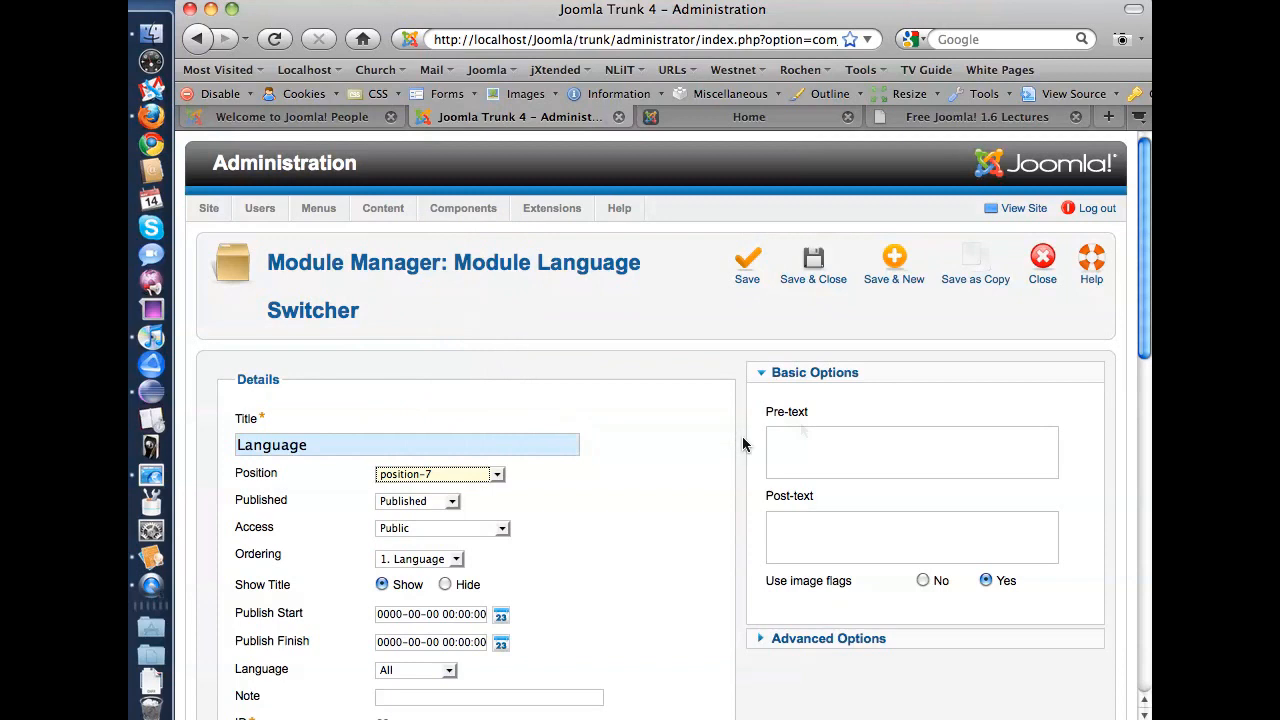
pyautogui.click(750, 272)
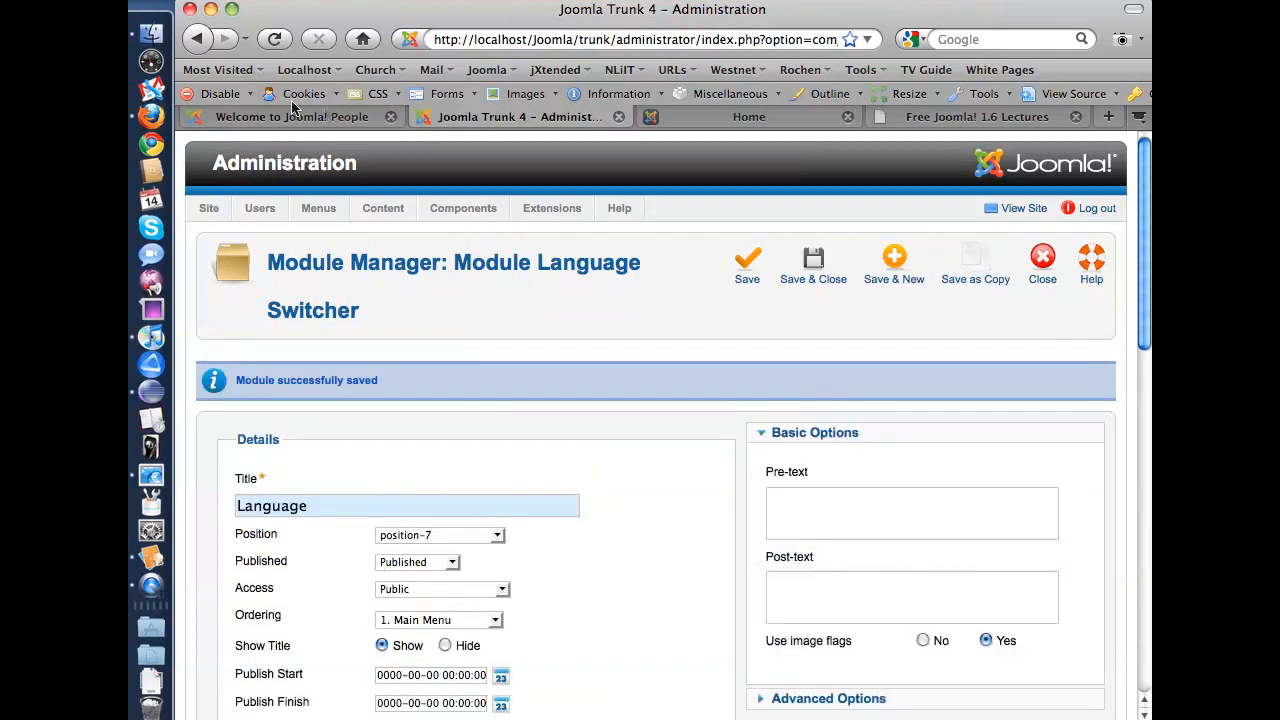
pyautogui.click(686, 118)
pyautogui.press('super+r')
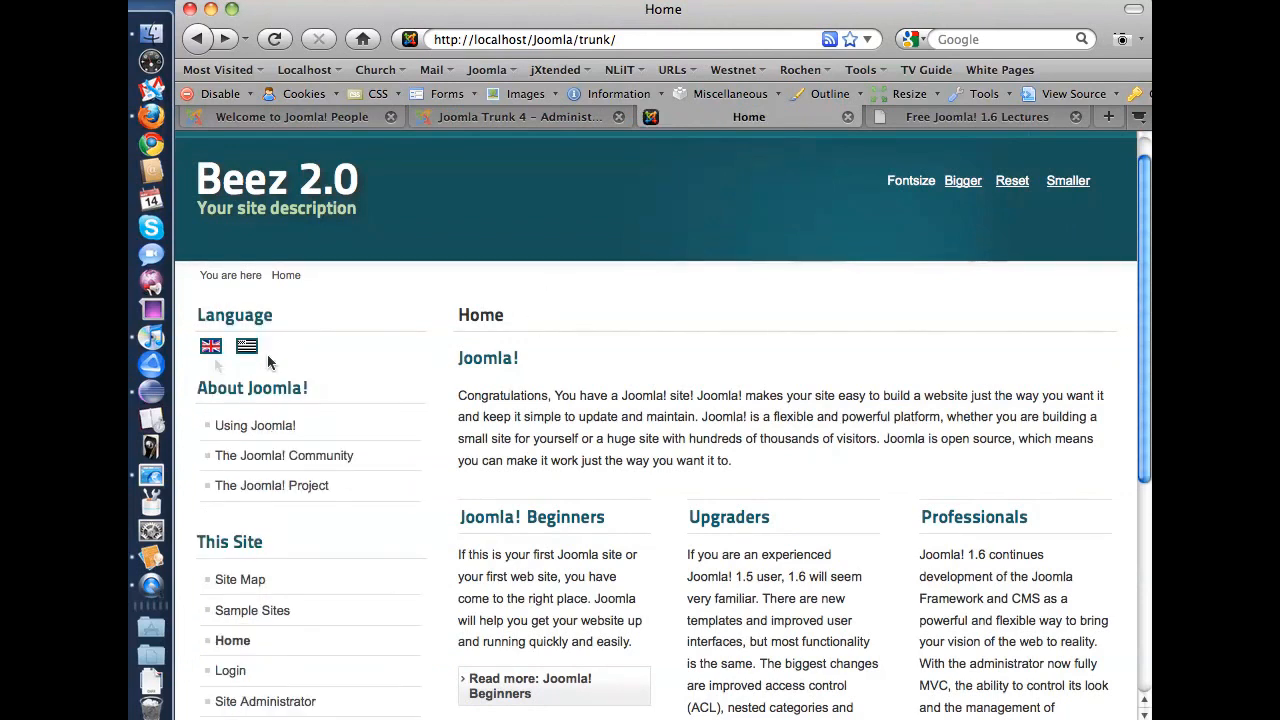
# Switch the site's home page to English (UK) and to xx (Test), and check the language code in the address.
pyautogui.click(210, 348)
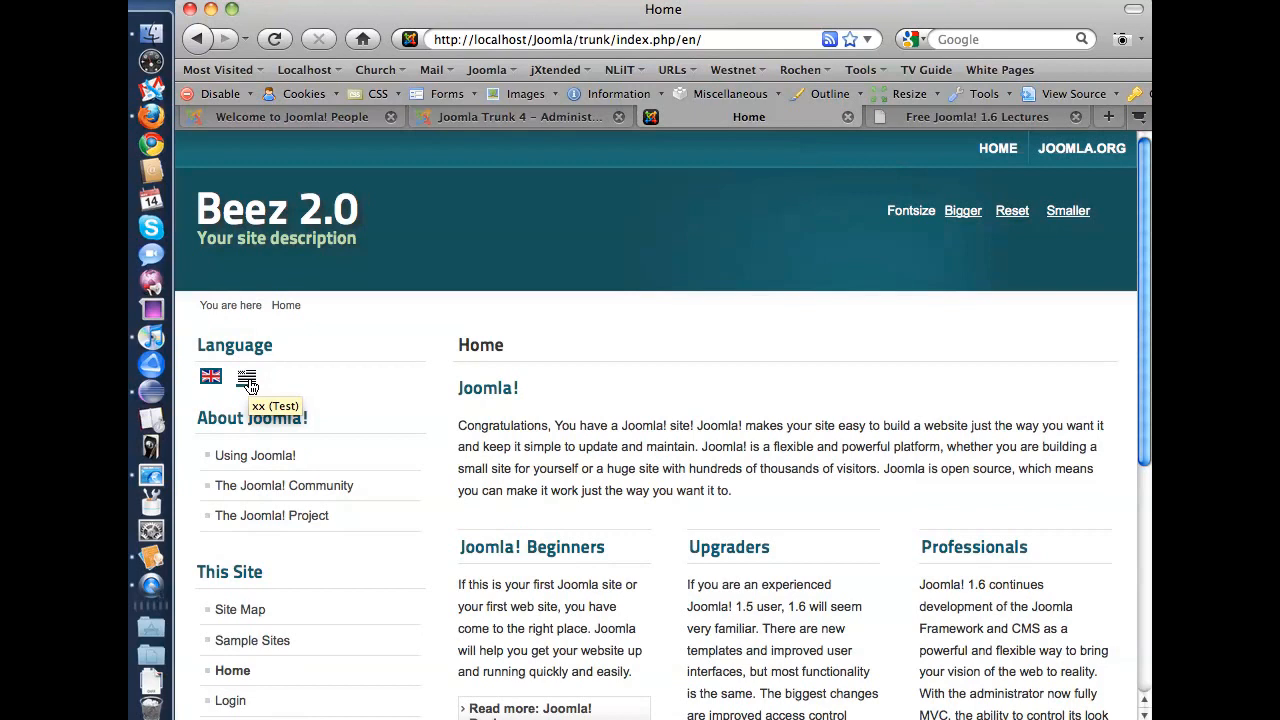
pyautogui.click(247, 380)
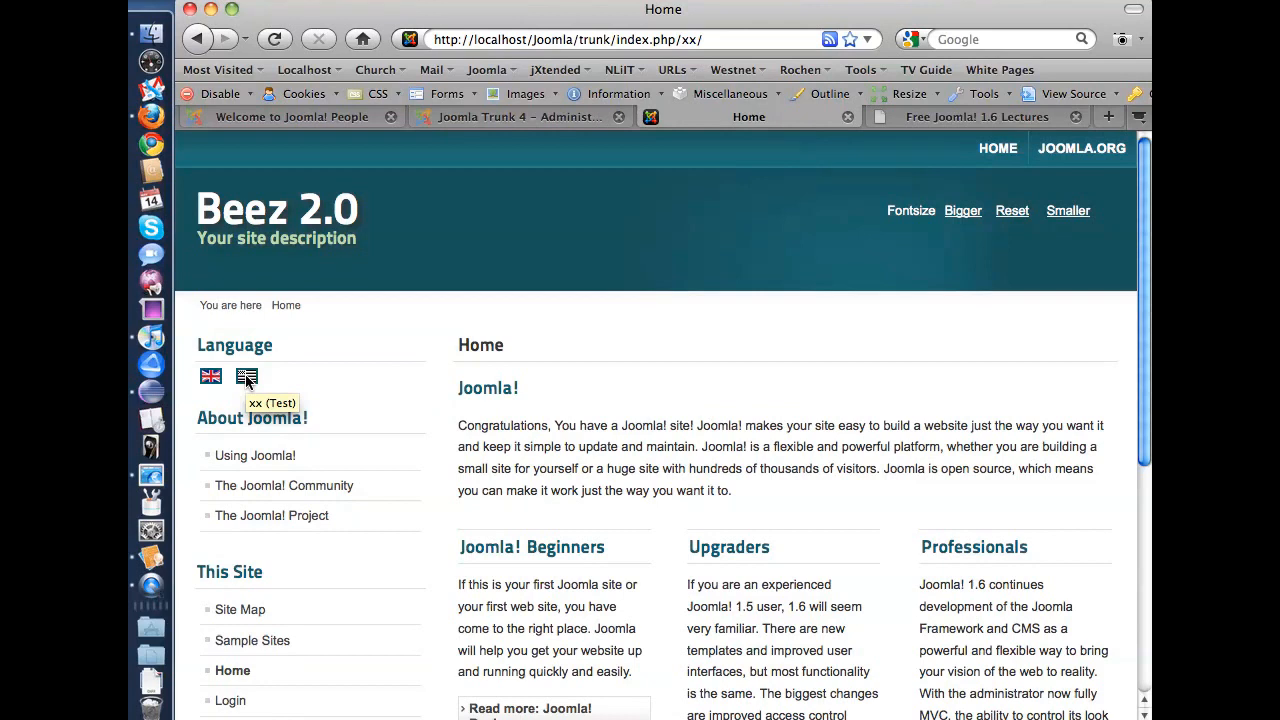
pyautogui.scroll(-4, 246, 380)
pyautogui.click(248, 219)
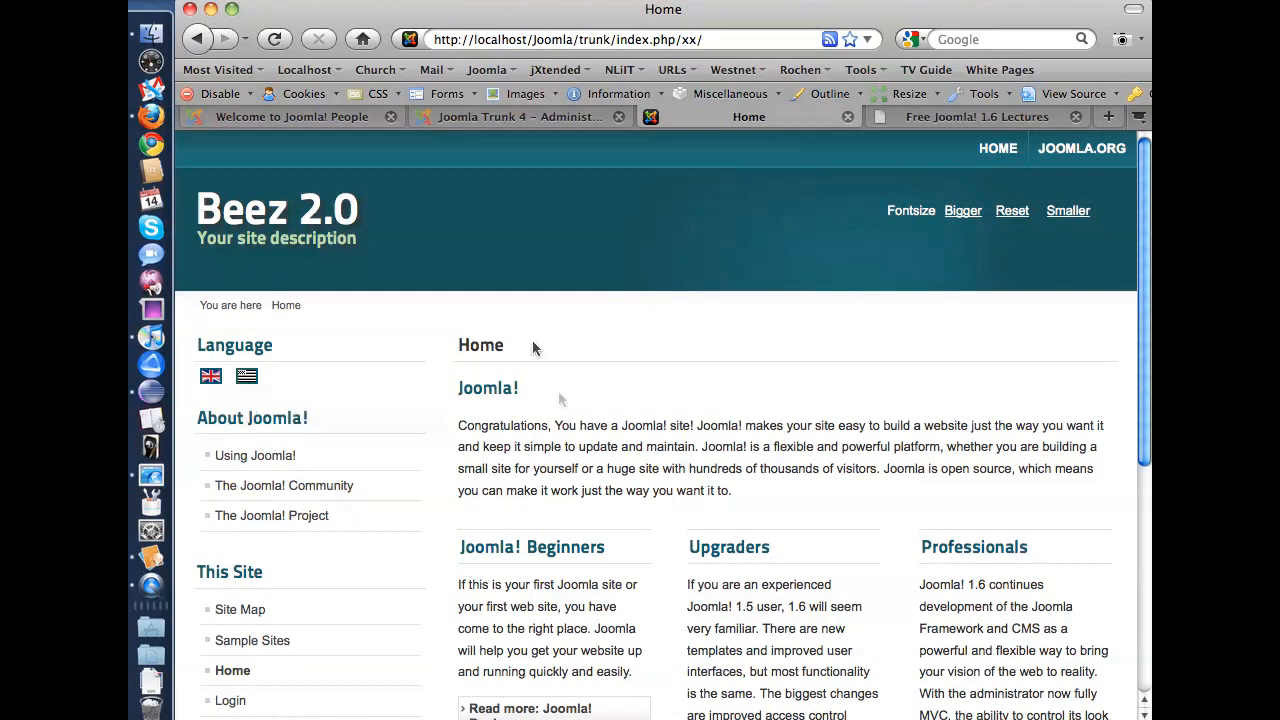
pyautogui.doubleClick(688, 40)
# Switch to English (UK) and back to xx (Test), view the Using Joomla! page, and select xx (Test) again from there.
pyautogui.click(207, 380)
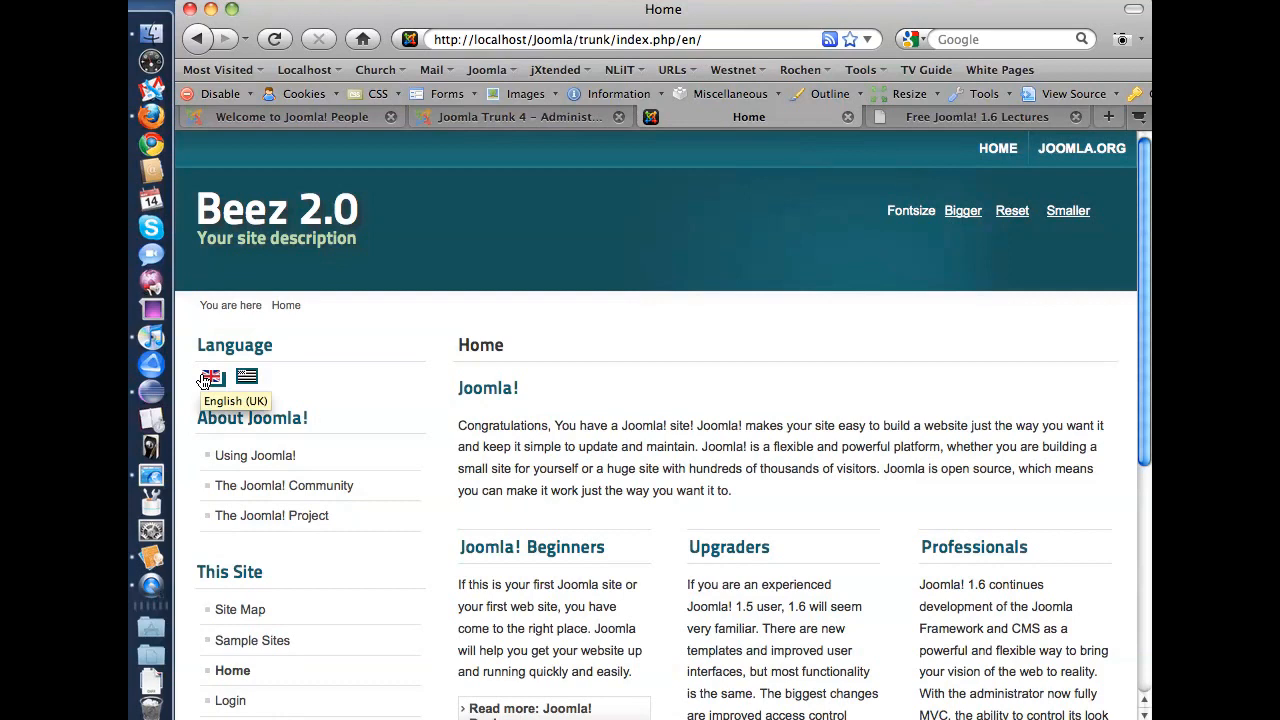
pyautogui.click(250, 379)
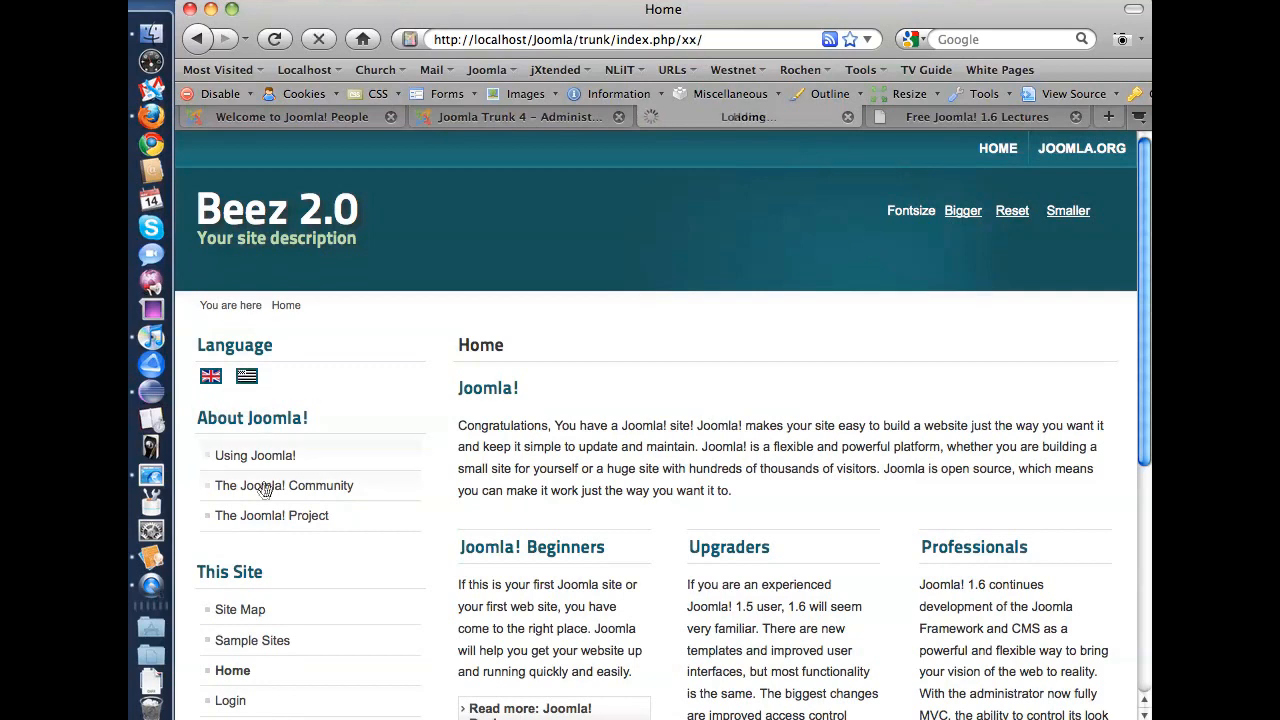
pyautogui.click(262, 462)
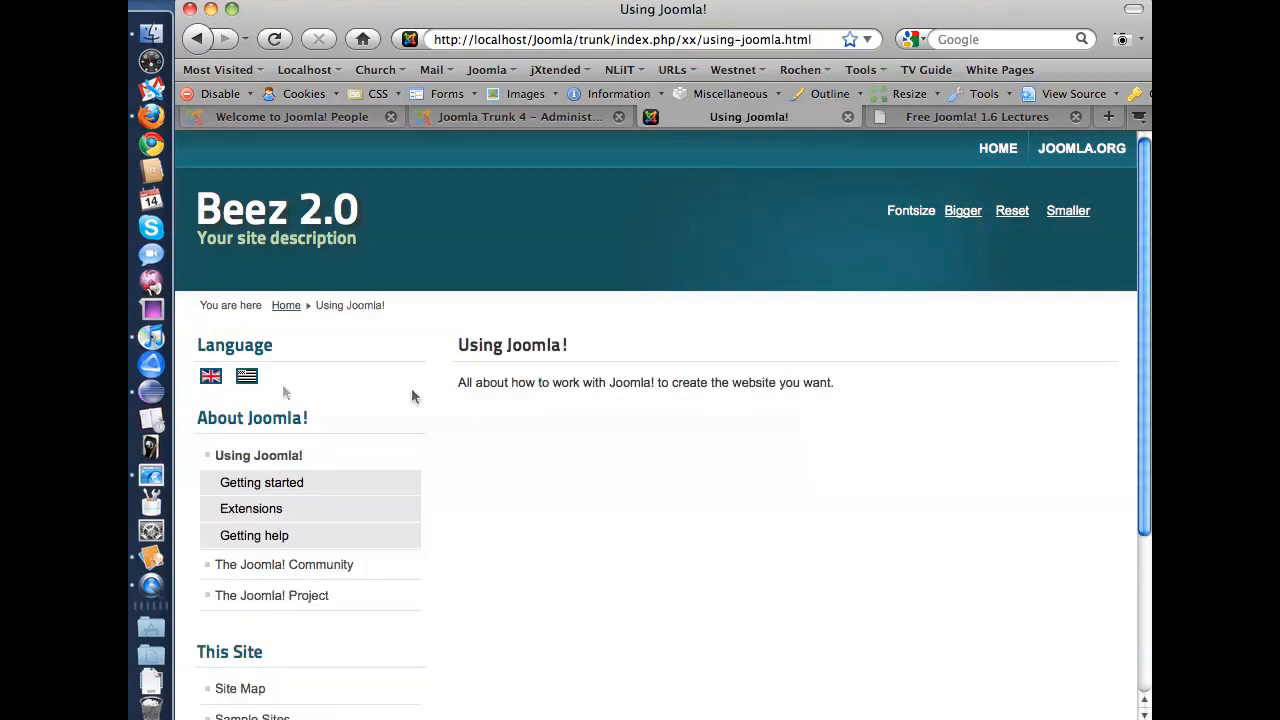
pyautogui.click(247, 377)
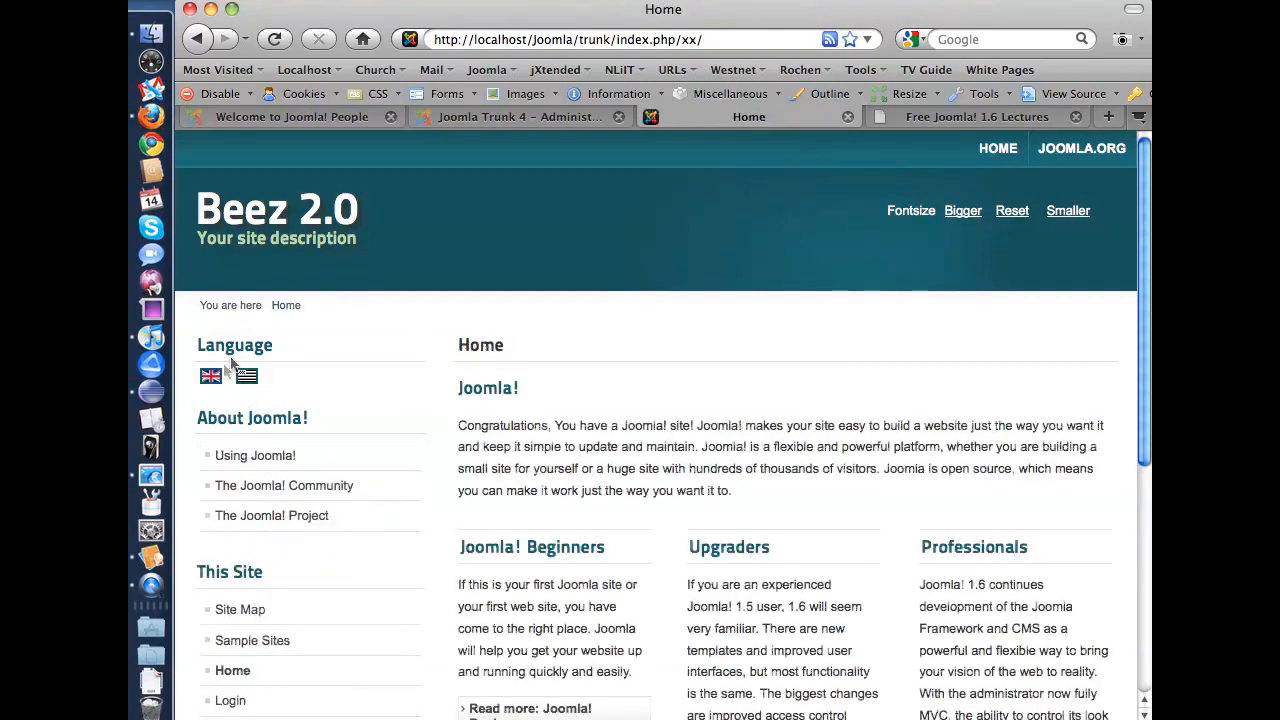
# Toggle English (UK) and xx (Test), view The Joomla! Community and The Joomla! Project pages, and check the address for the language code.
pyautogui.click(212, 380)
pyautogui.click(247, 378)
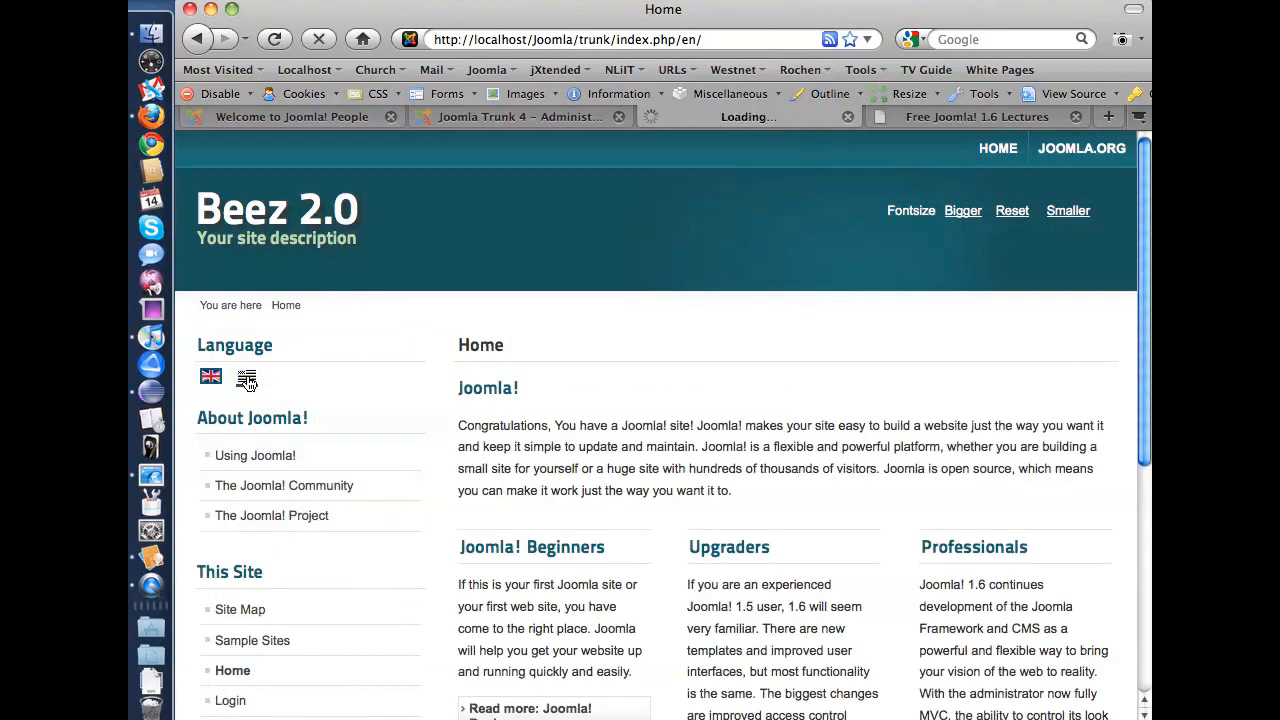
pyautogui.click(251, 486)
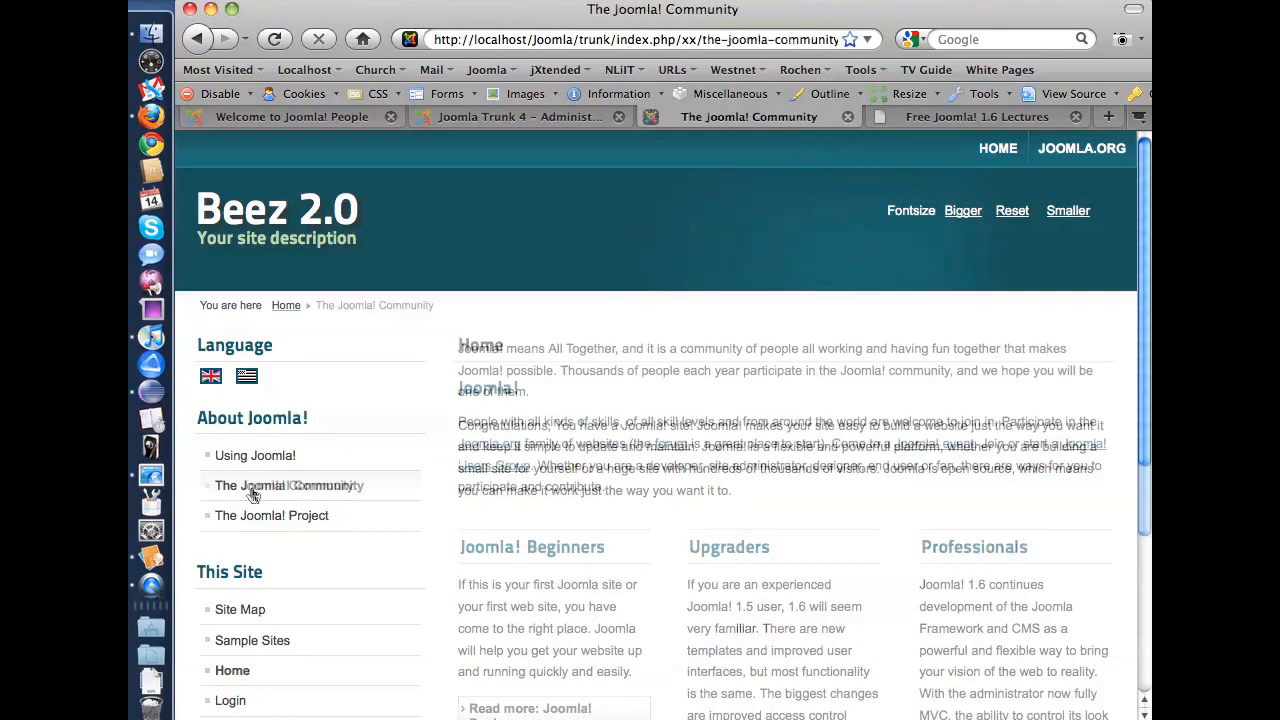
pyautogui.click(260, 518)
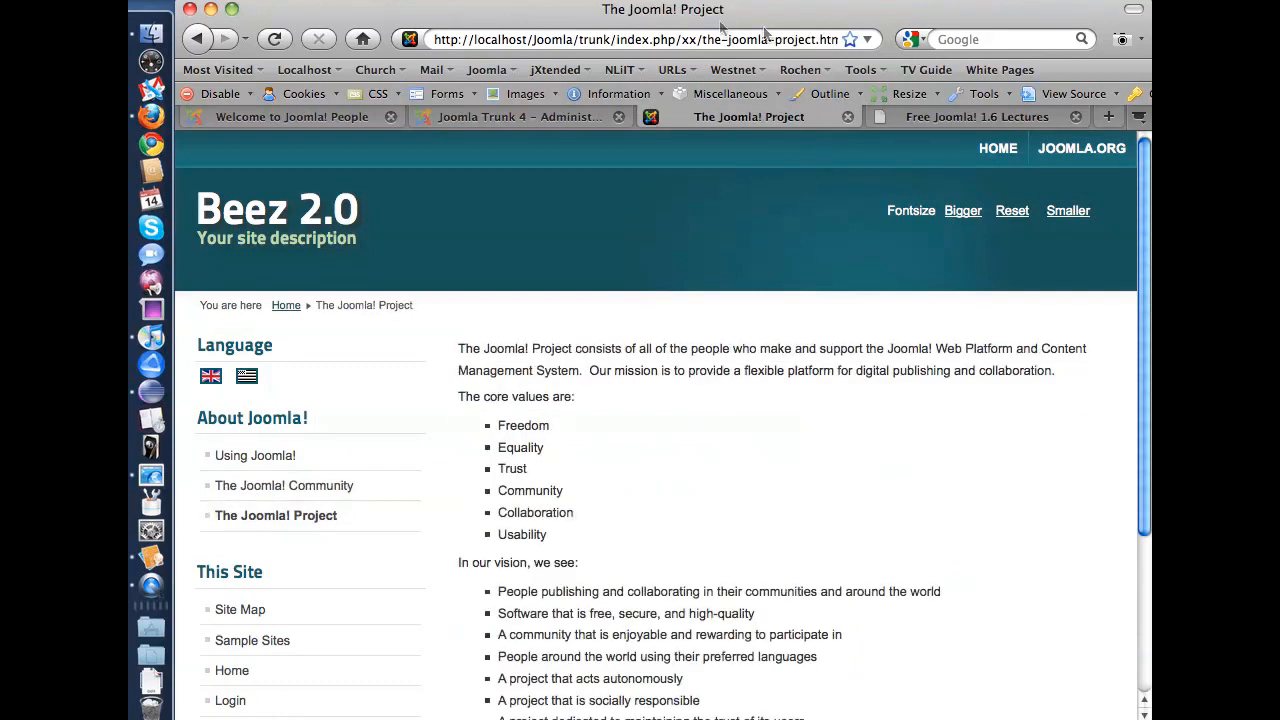
pyautogui.moveTo(668, 40); pyautogui.dragTo(741, 40)
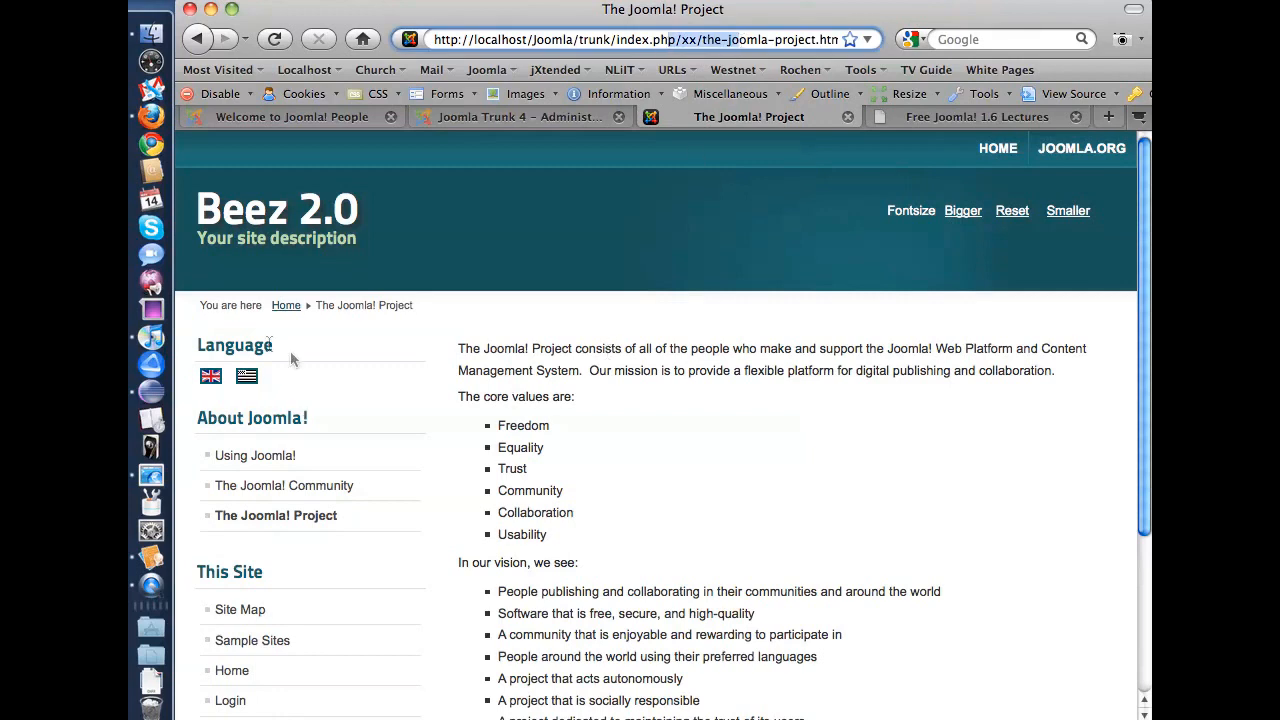
# Switch the site to English (UK) and view the Using Joomla!, Extensions and Getting help pages.
pyautogui.click(211, 376)
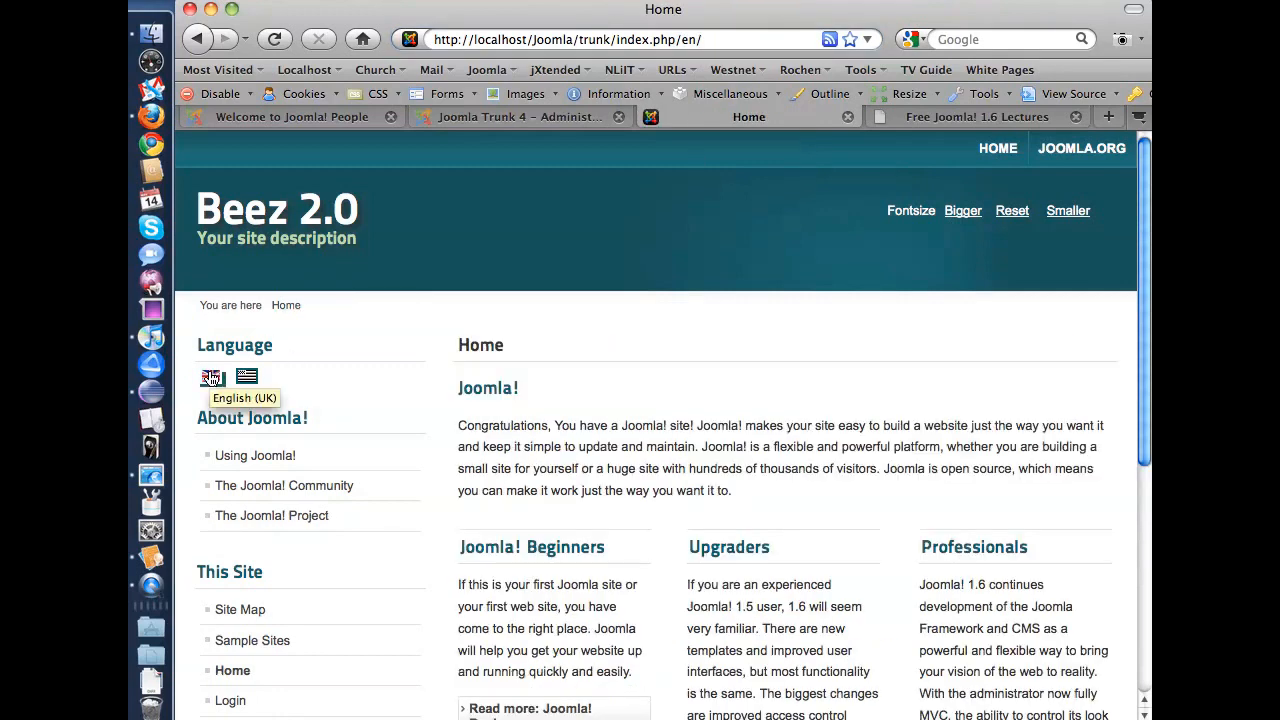
pyautogui.click(255, 456)
pyautogui.click(255, 510)
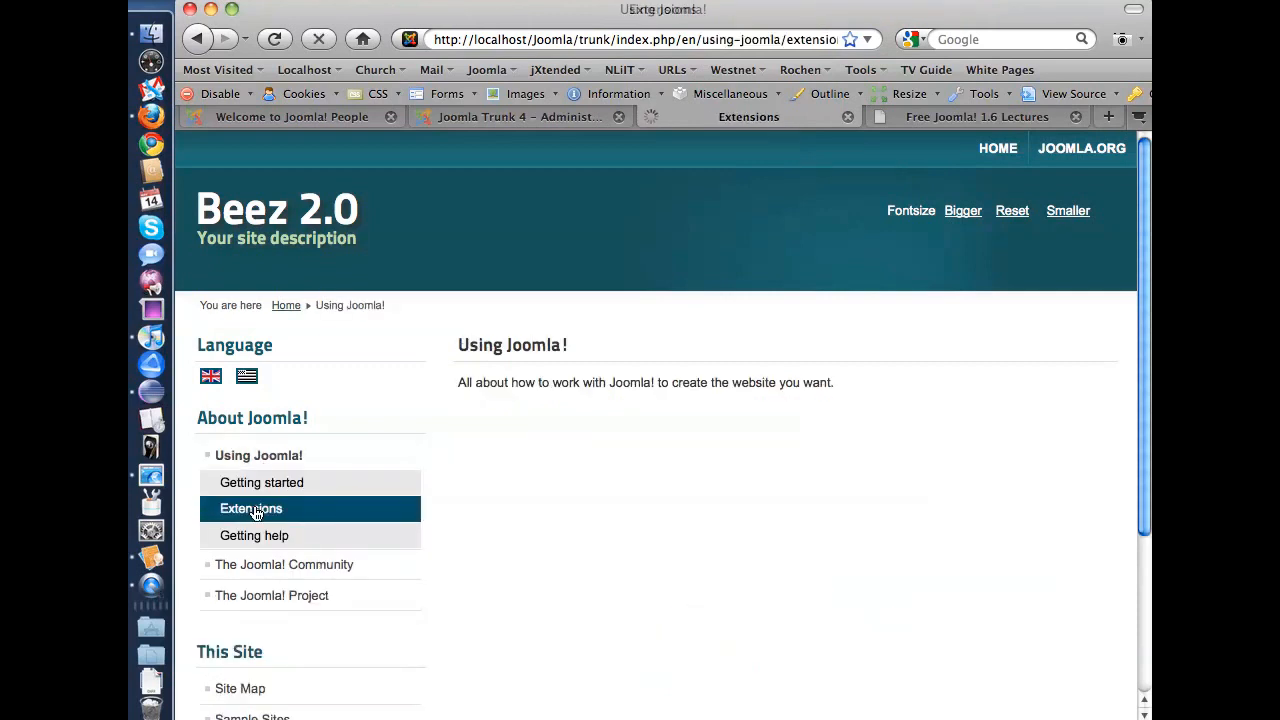
pyautogui.click(254, 541)
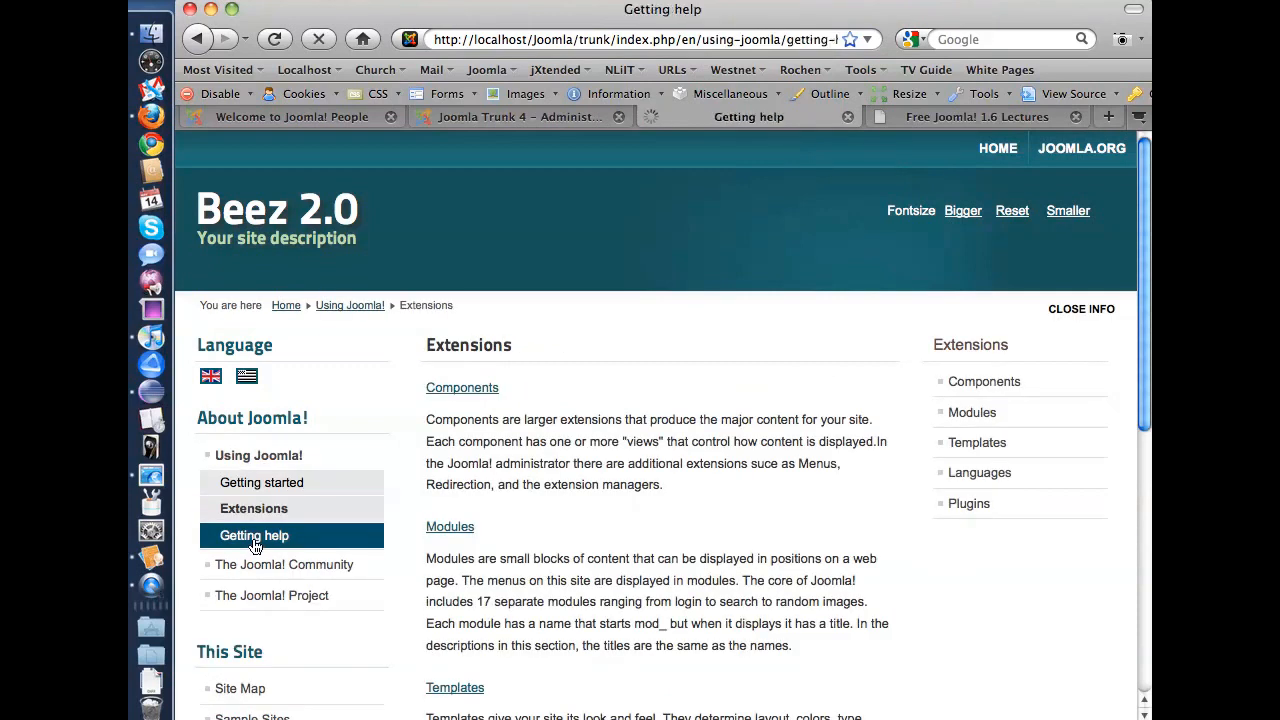